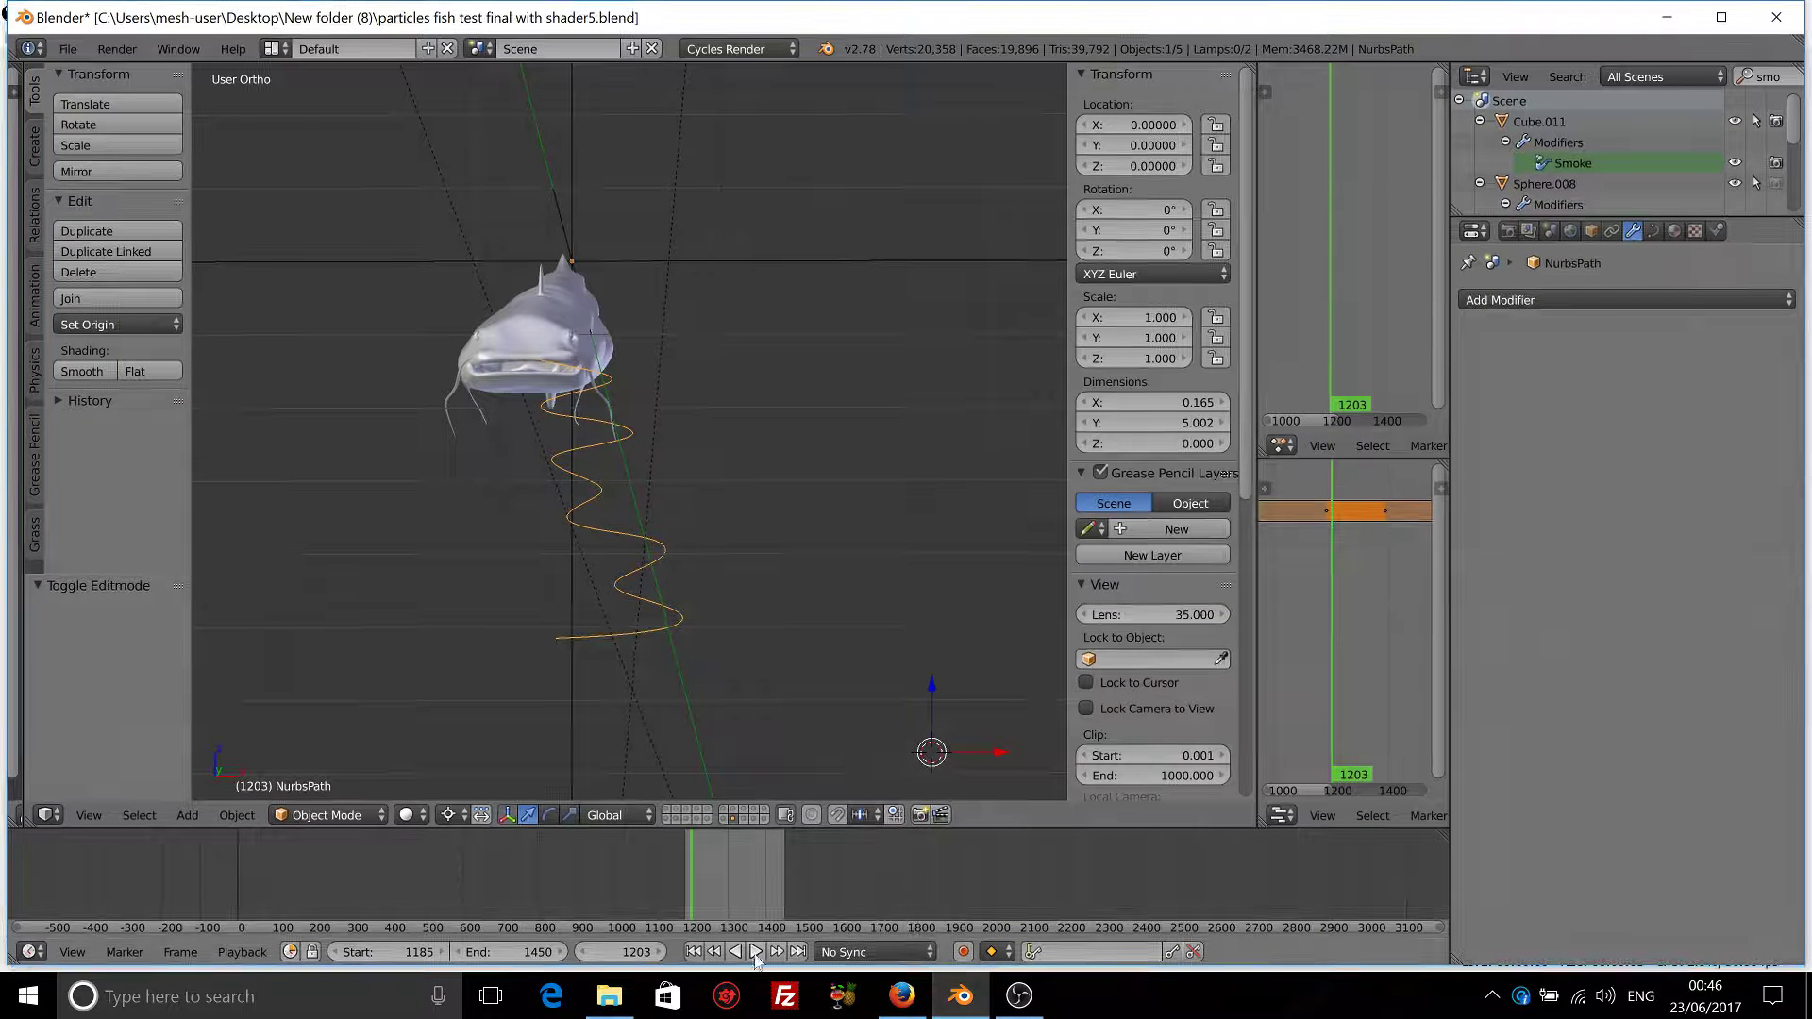
# - Play the fish animation along the wavy path, replay it from the first frame, and stop playback
pyautogui.click(755, 953)
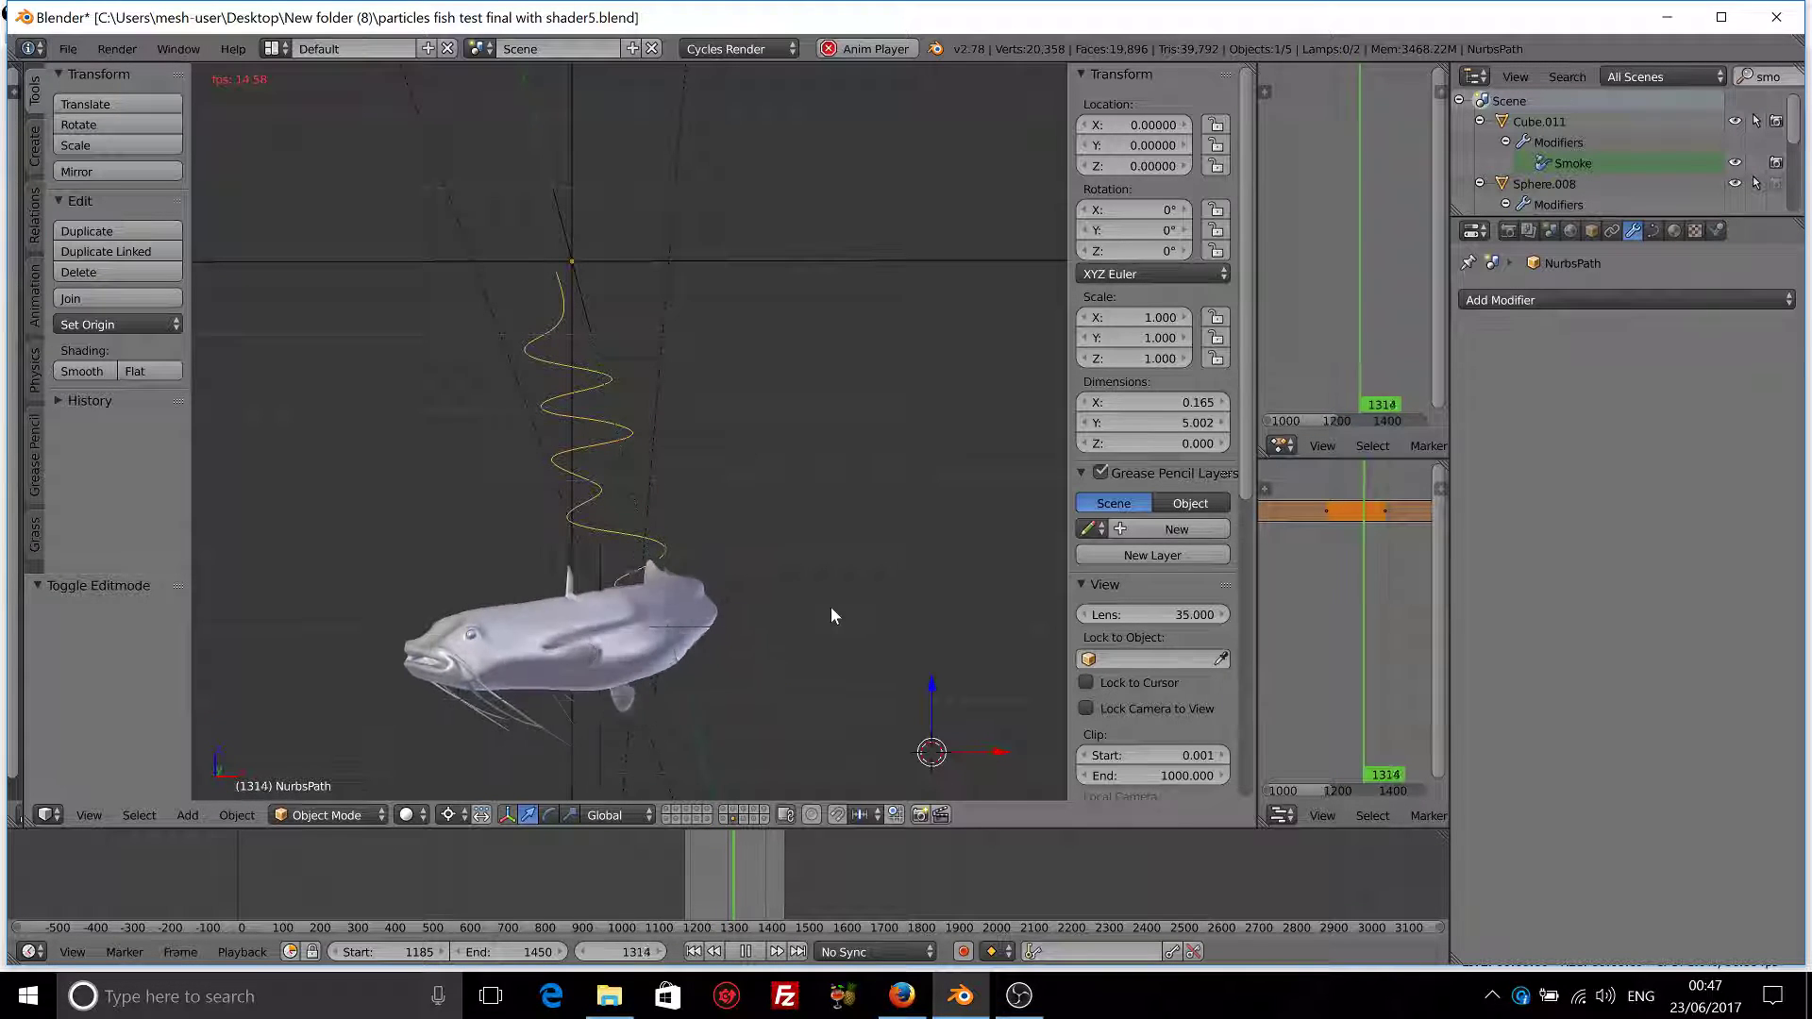
pyautogui.hotkey('shift', 'Left')
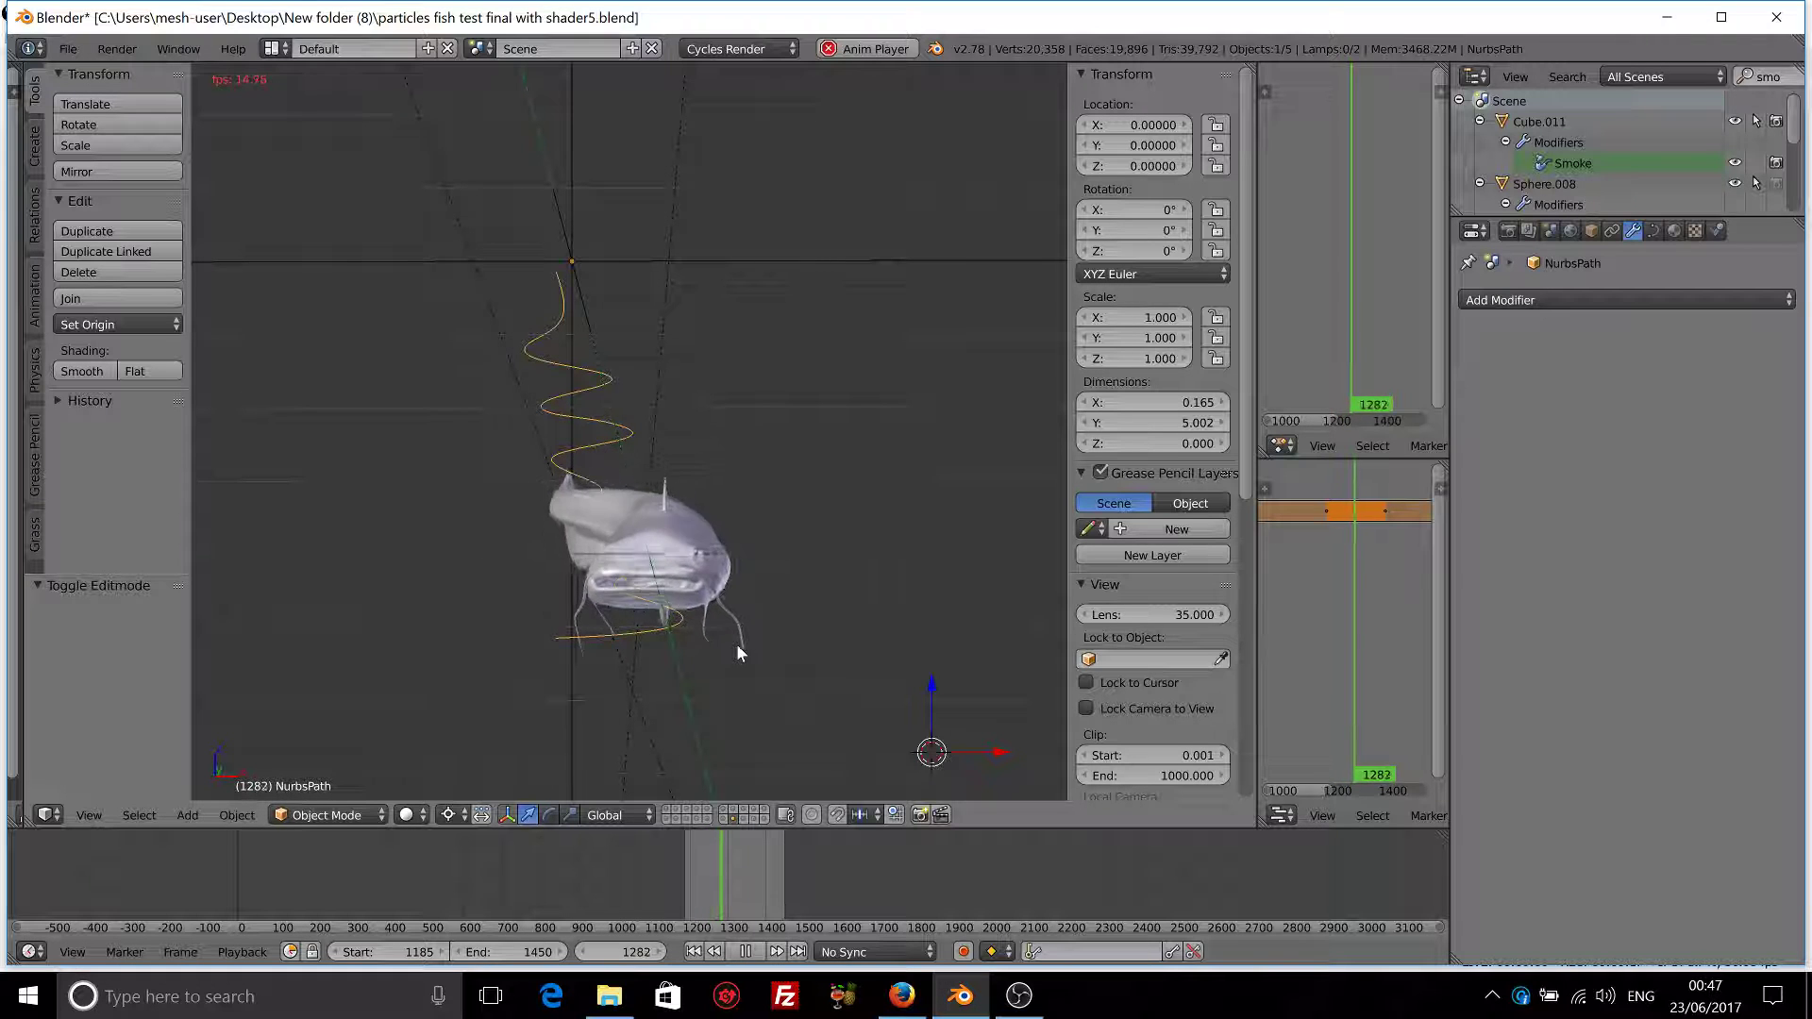
pyautogui.click(696, 951)
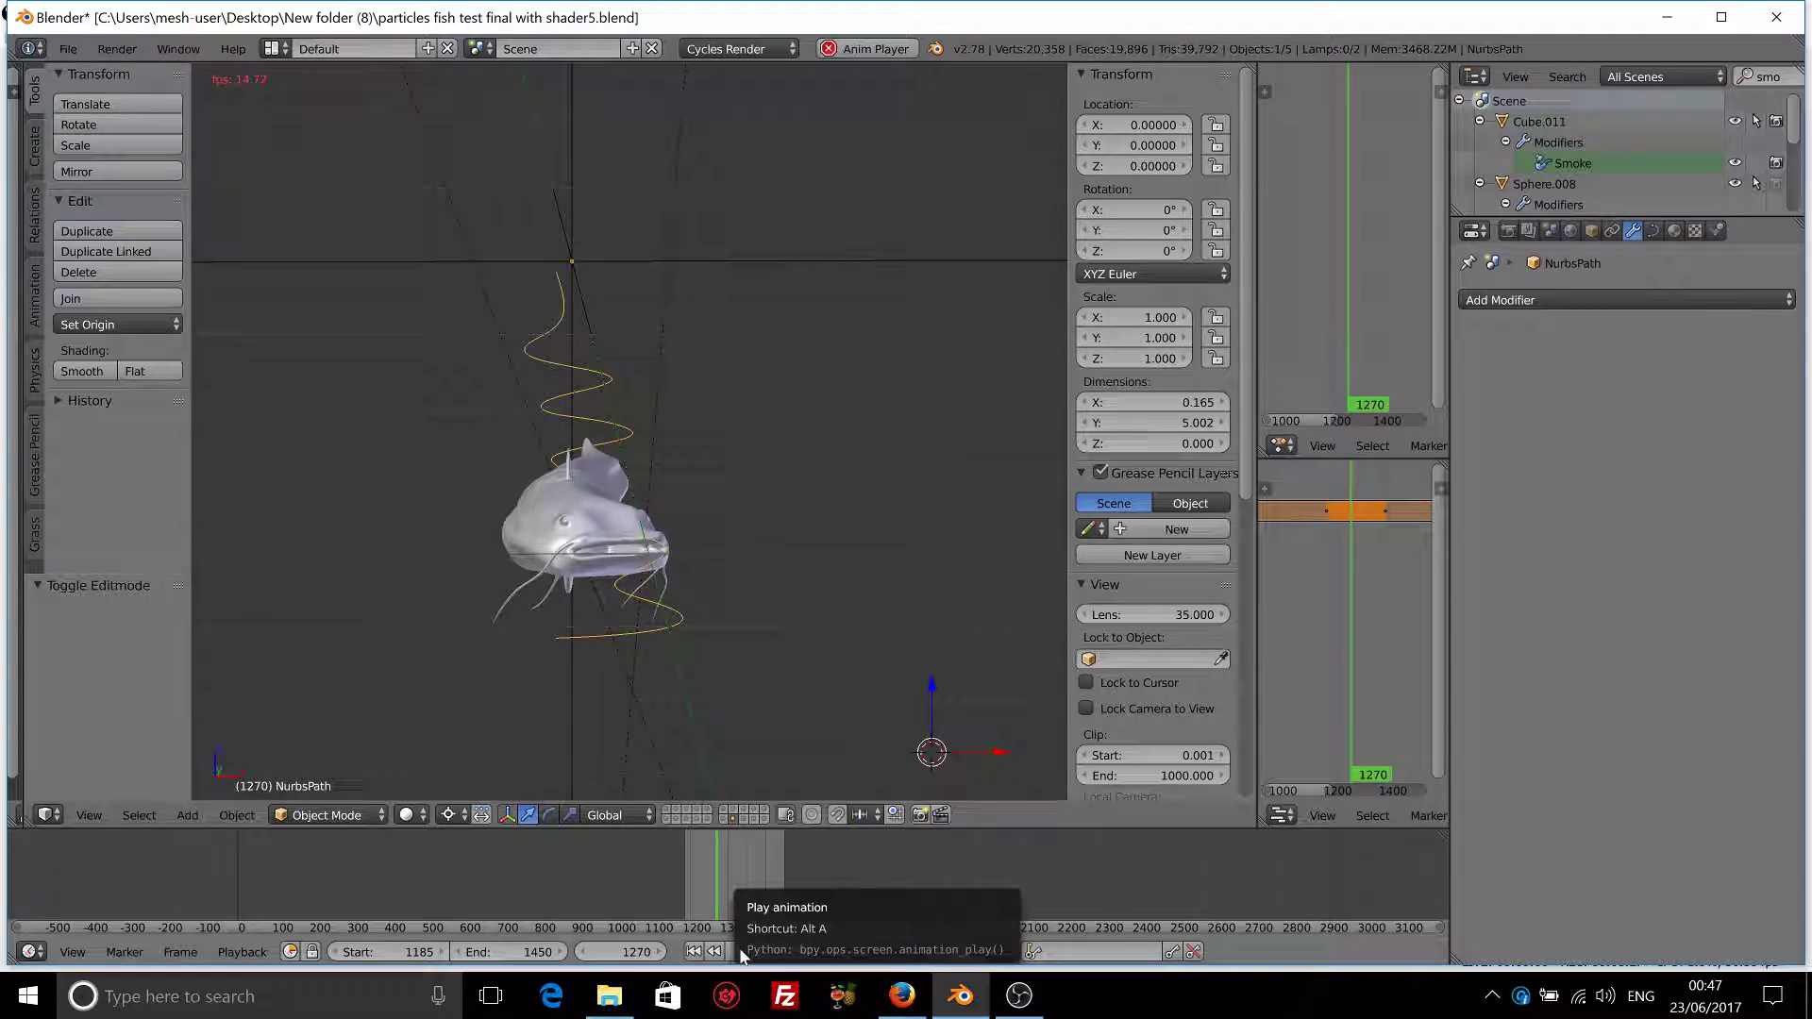
pyautogui.click(741, 953)
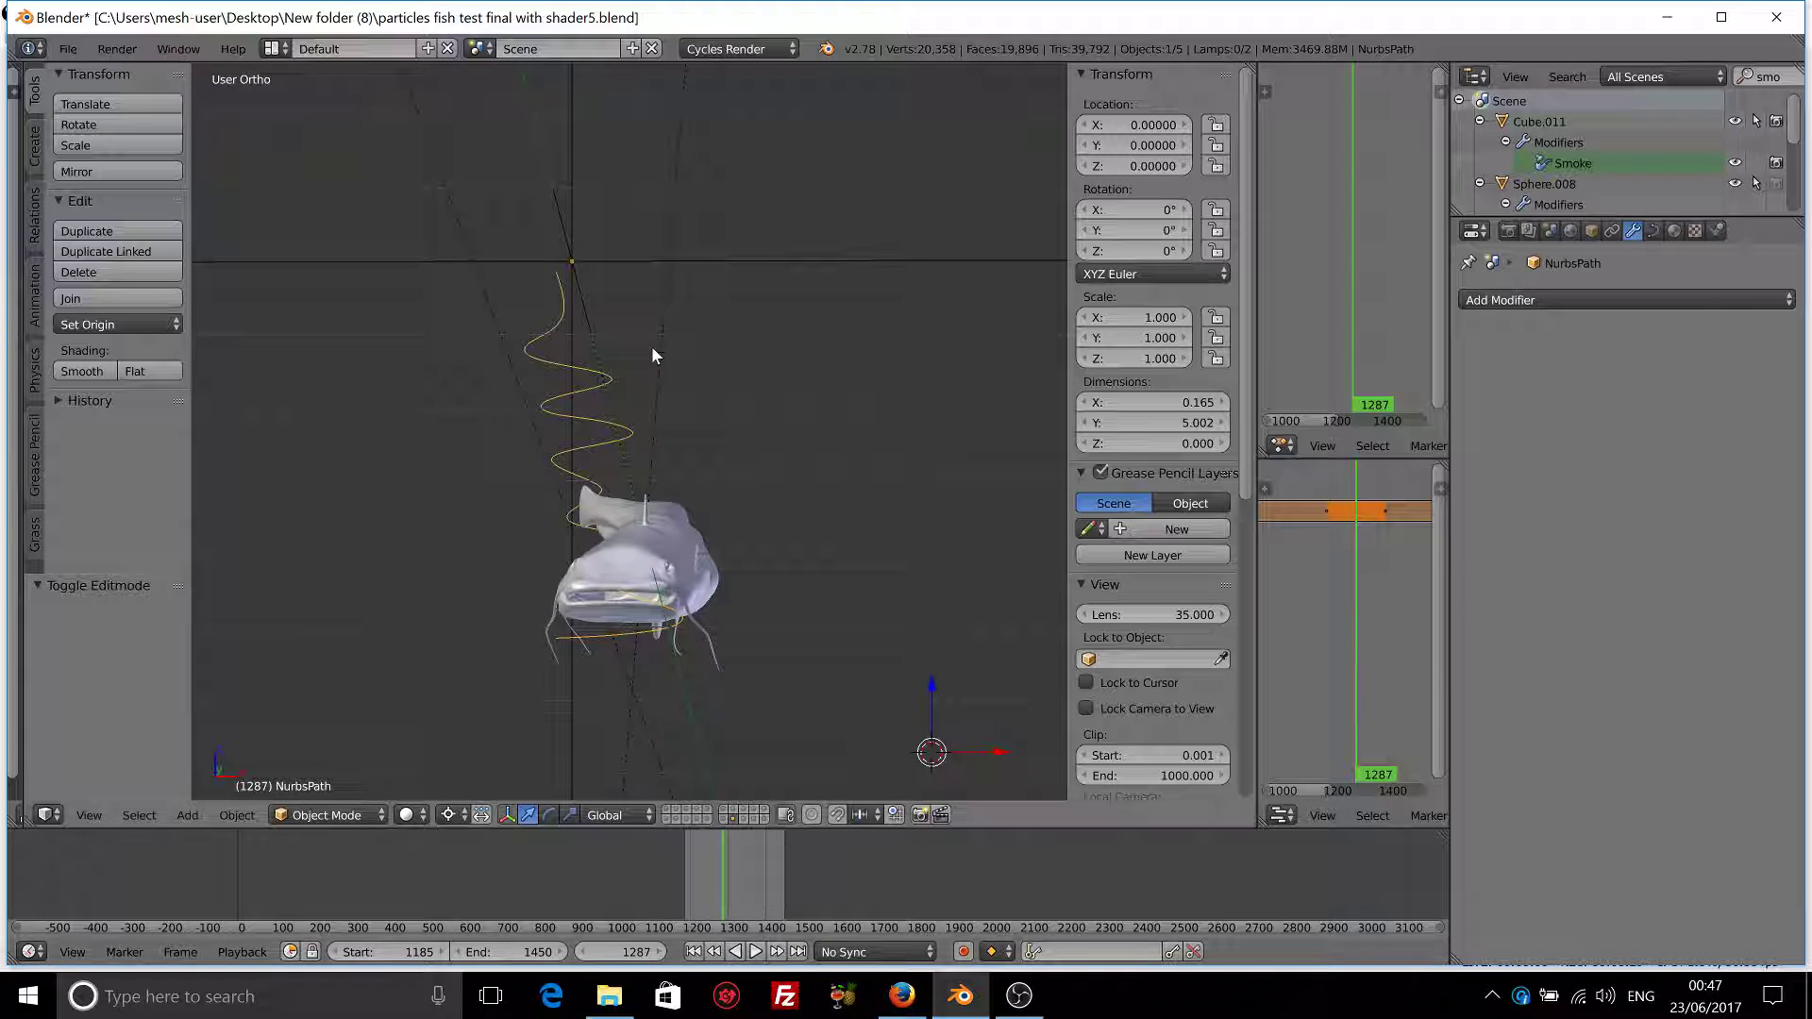
# - Select the empty at the origin and try moving it while the animation plays
pyautogui.rightClick(647, 262)
pyautogui.scroll(-5, 712, 501)
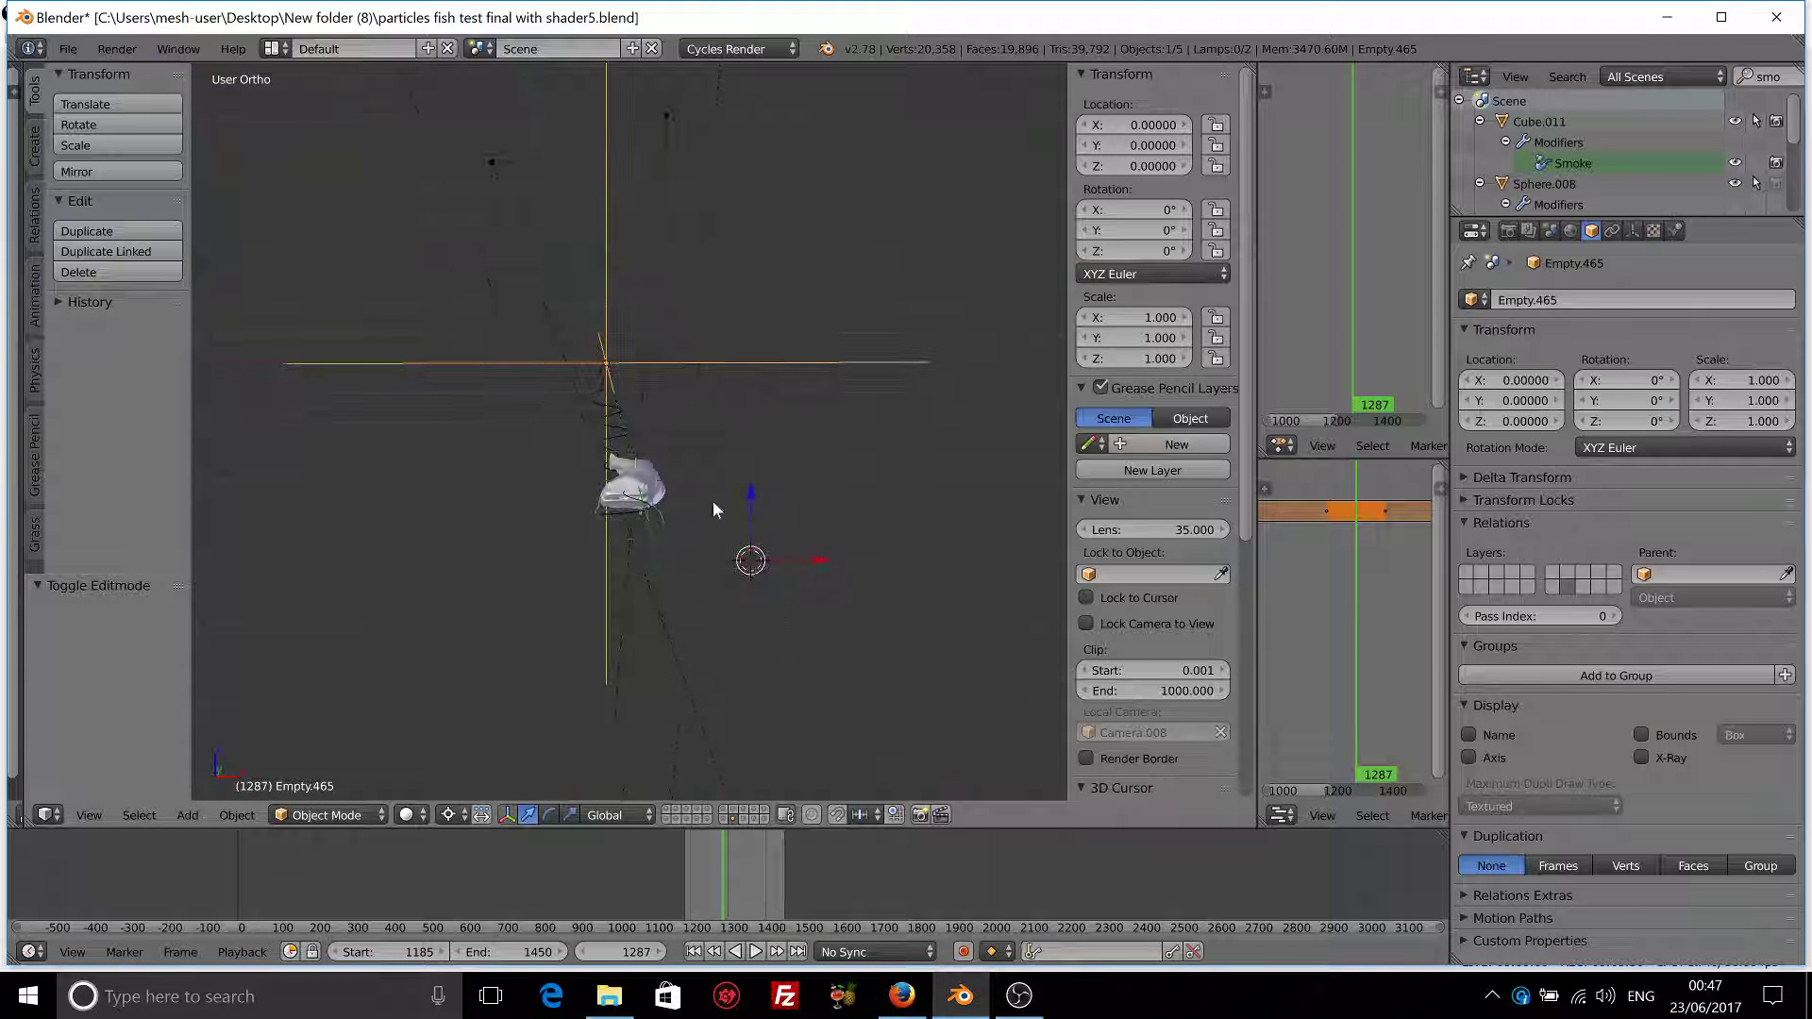
pyautogui.click(730, 952)
pyautogui.scroll(4, 749, 579)
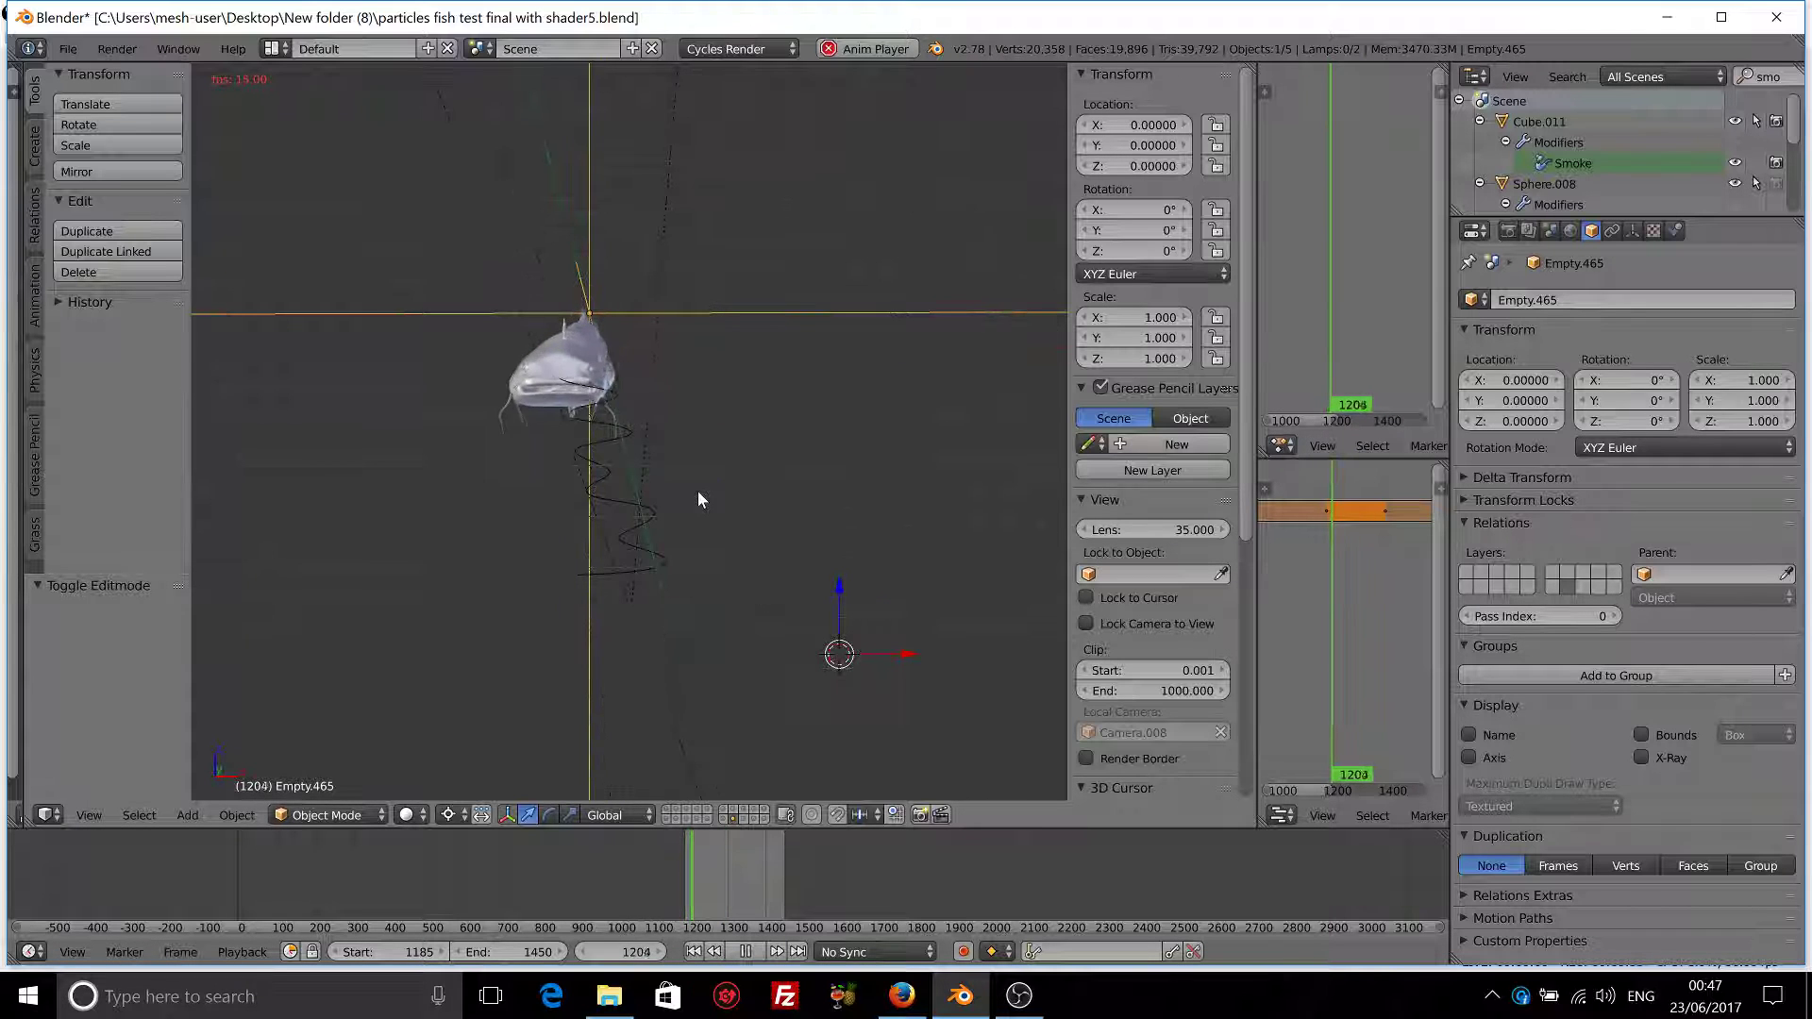
pyautogui.press('g')
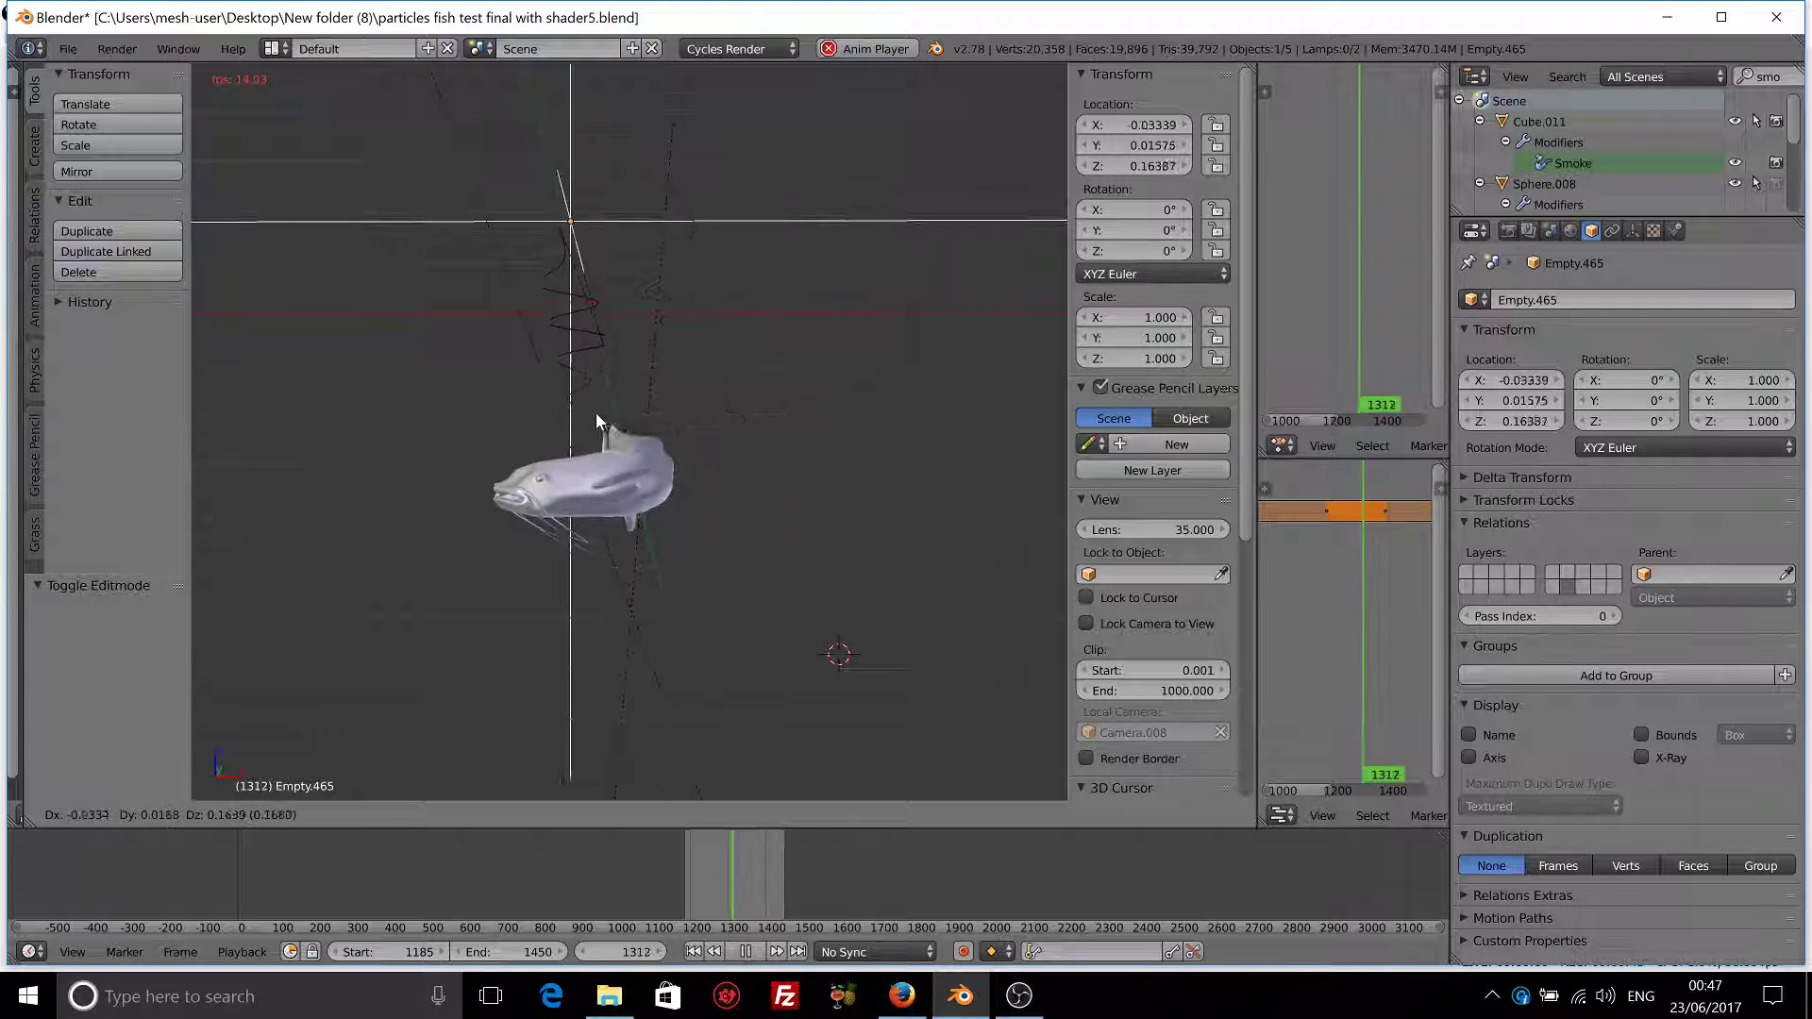
pyautogui.press('Escape')
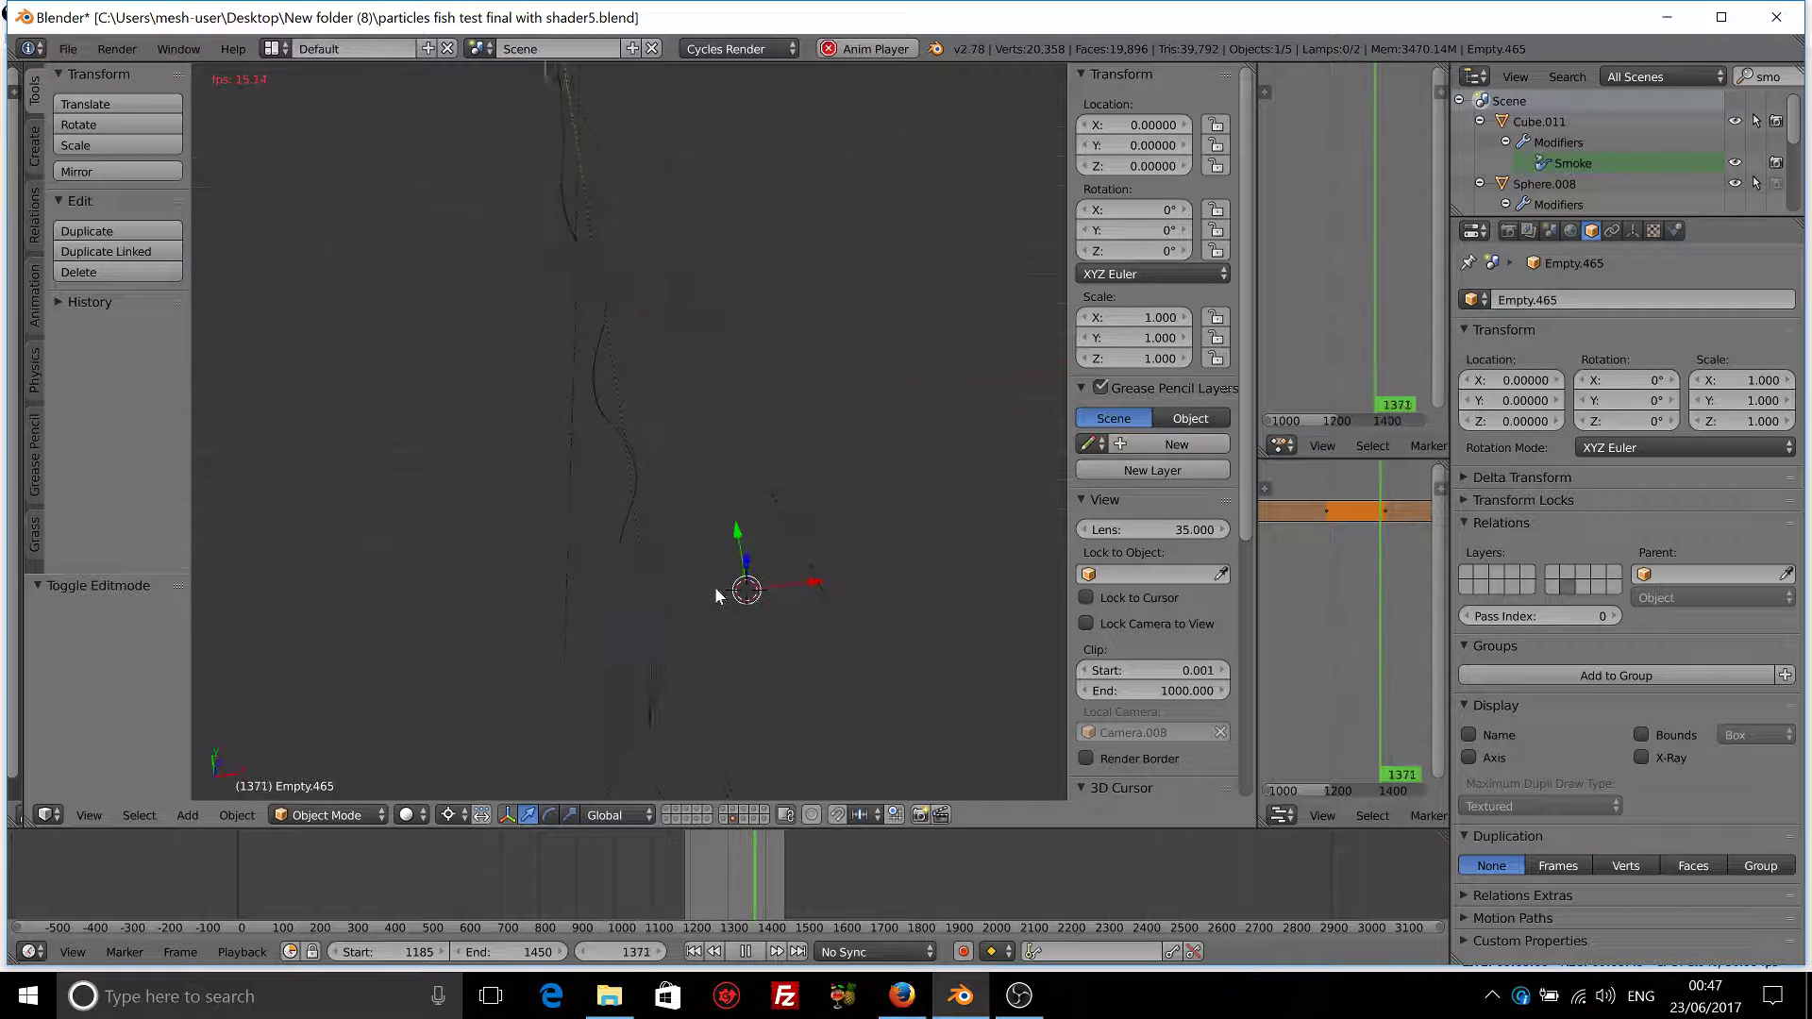
# - Replay the animation from the first frame and try moving the empty away from the origin
pyautogui.scroll(-4, 715, 588)
pyautogui.click(695, 951)
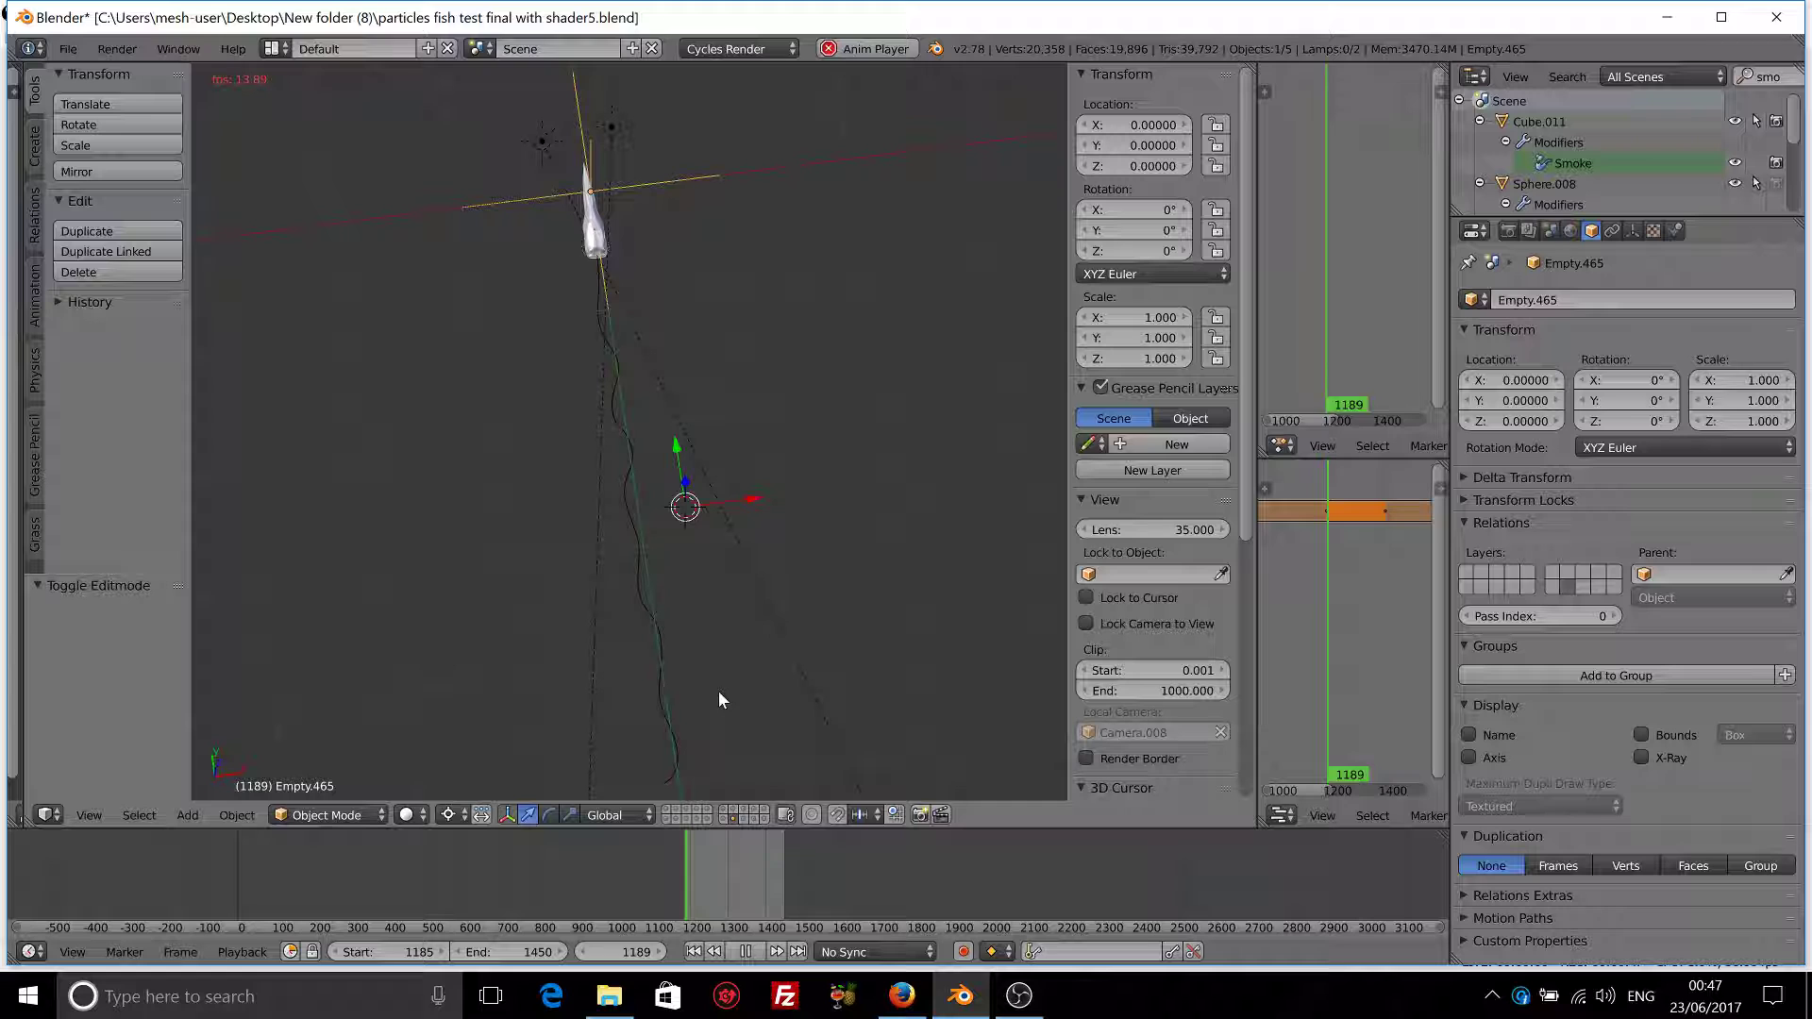
pyautogui.press('g')
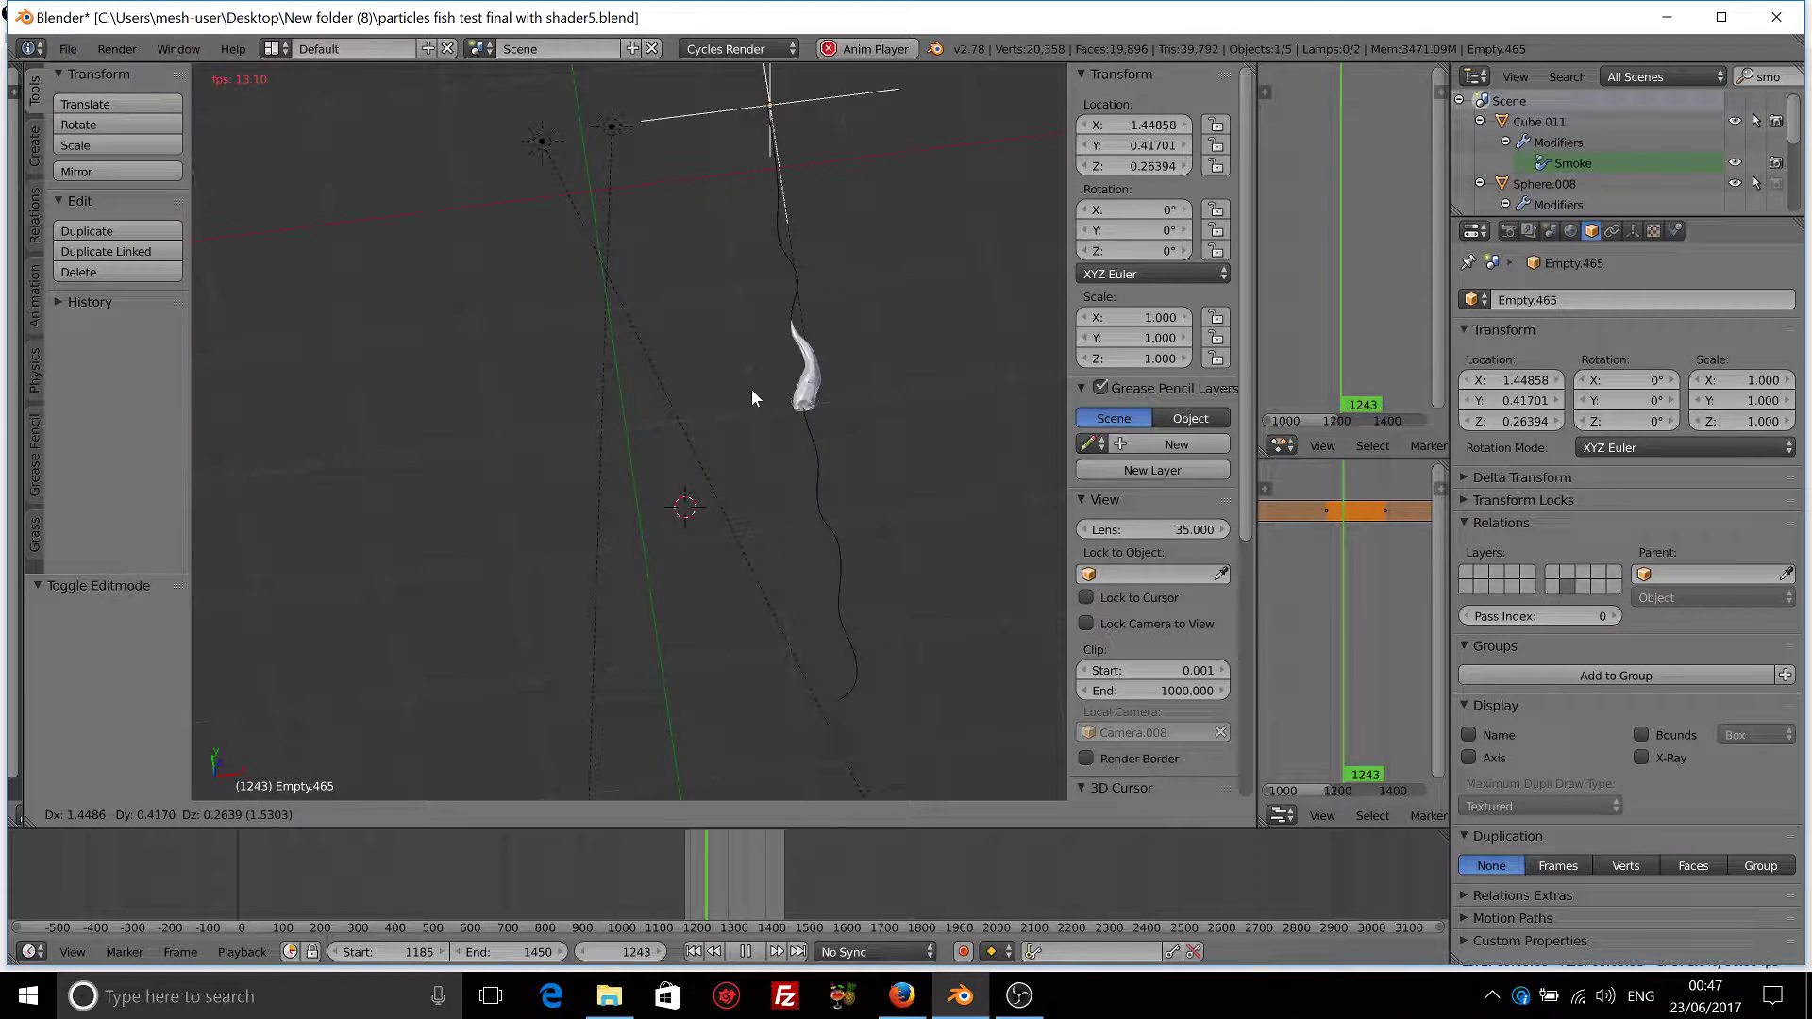
pyautogui.rightClick(541, 501)
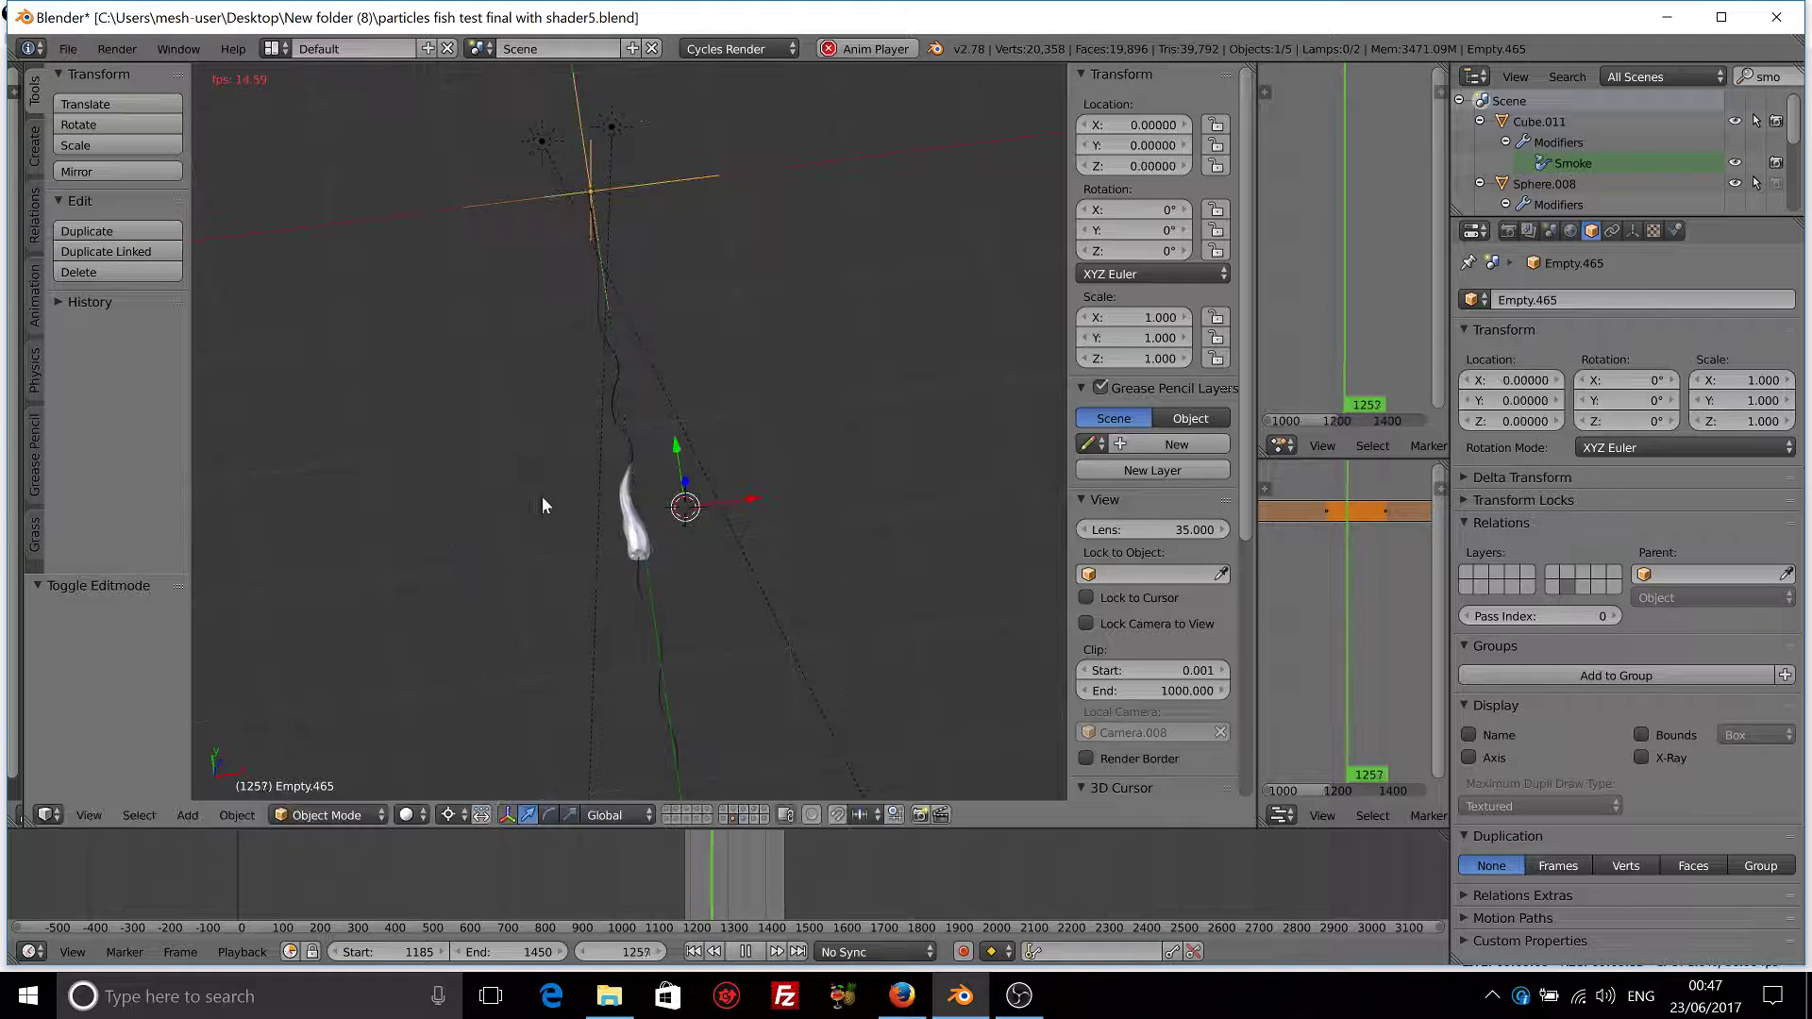
# - Stop playback at frame 1185 and clear the parents of the wavy path and the fish, keeping their transformations
pyautogui.click(746, 952)
pyautogui.click(693, 951)
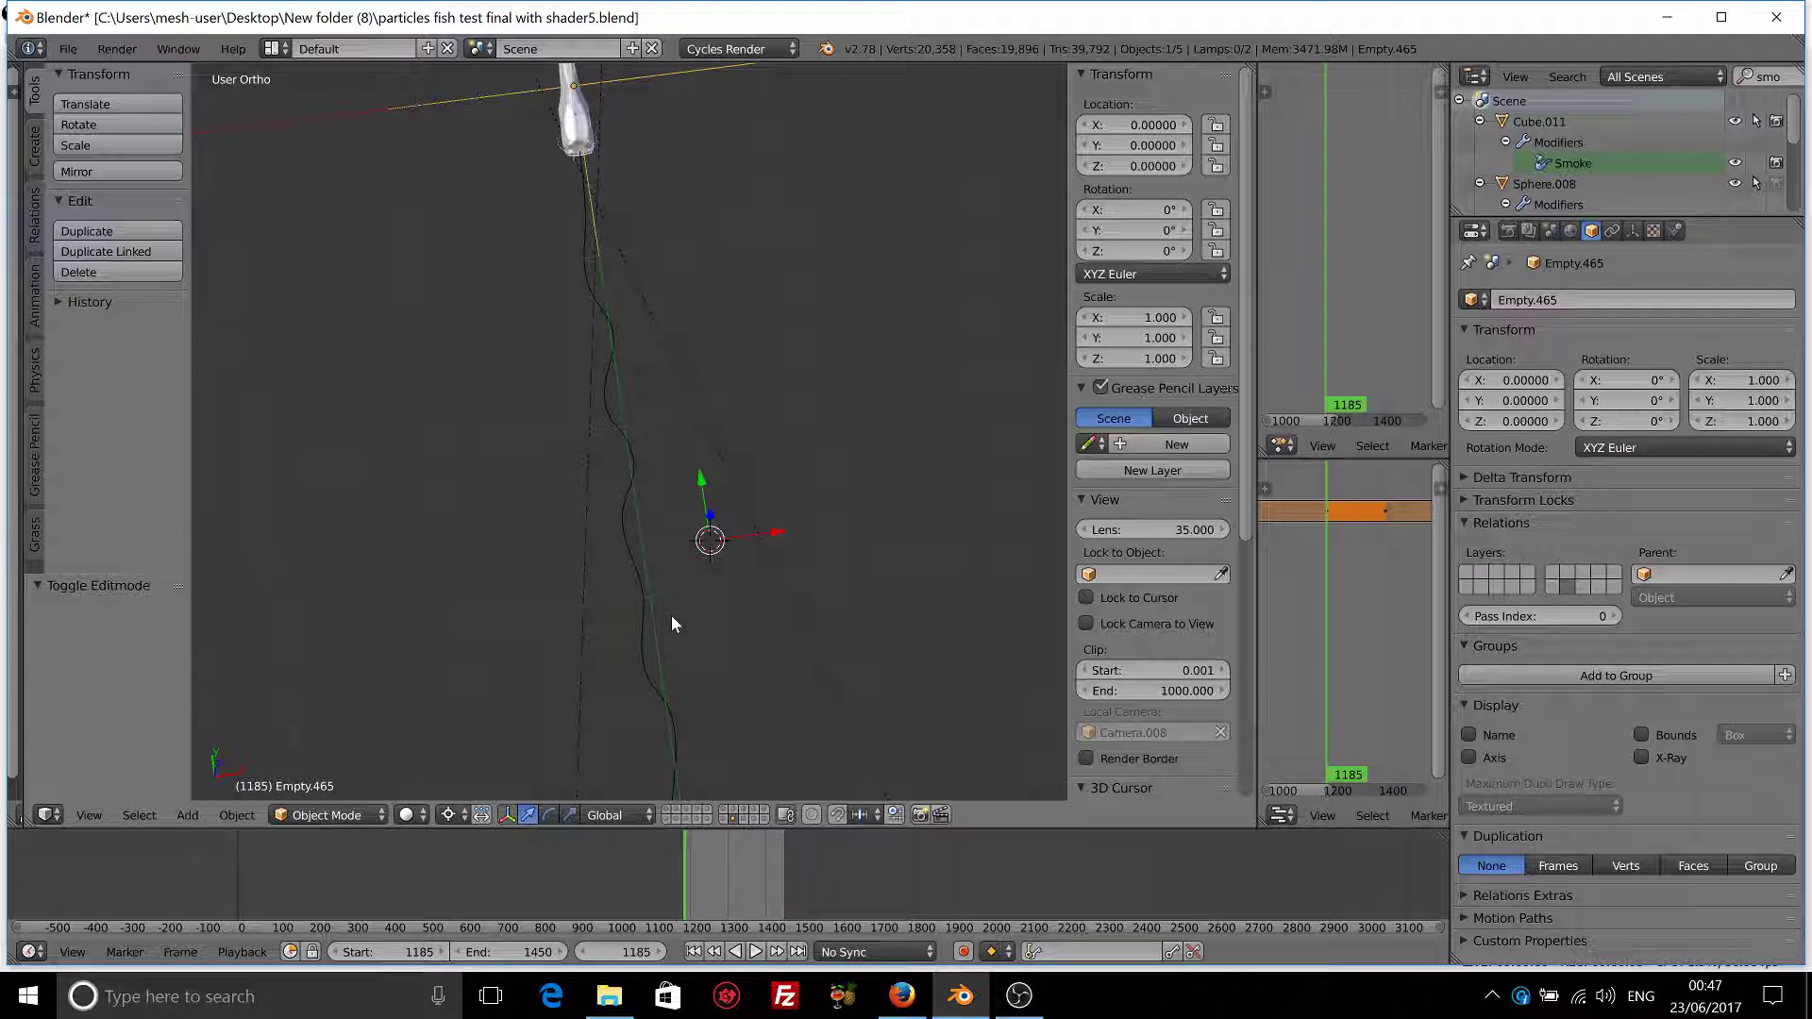
pyautogui.moveTo(655, 556); pyautogui.dragTo(585, 610, button='middle')
pyautogui.rightClick(670, 575)
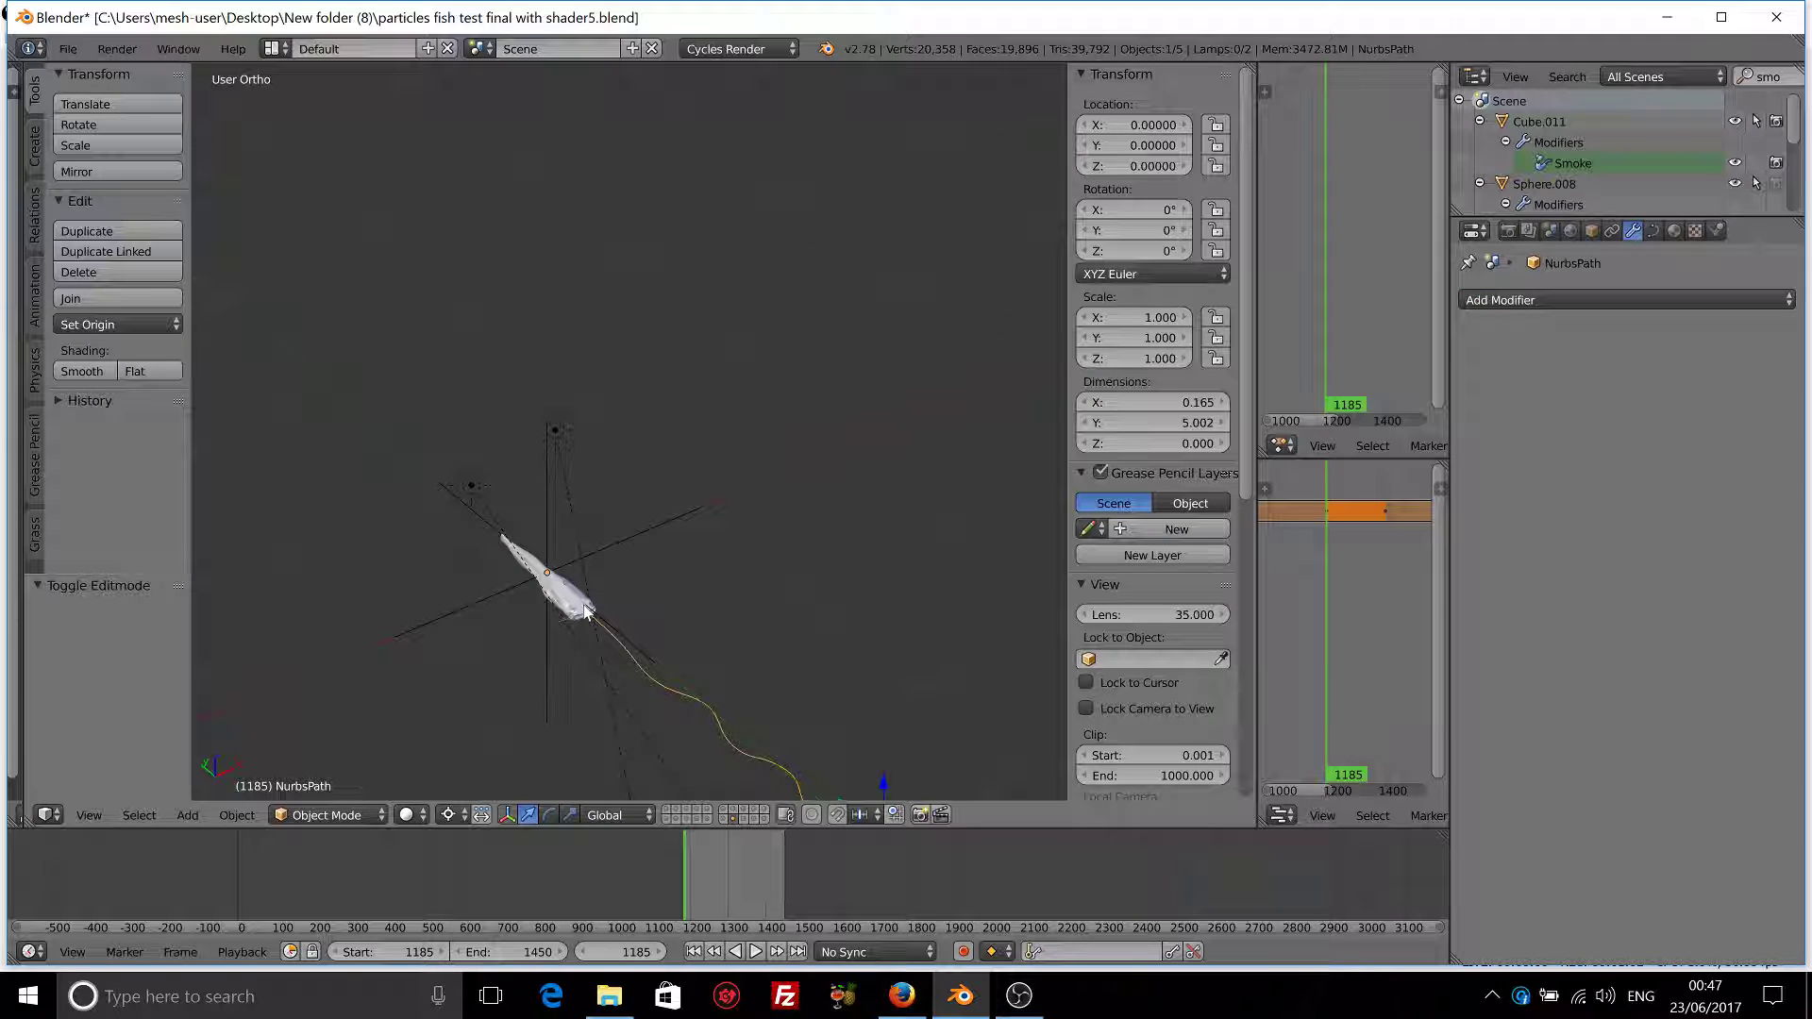
pyautogui.hotkey('alt', 'p')
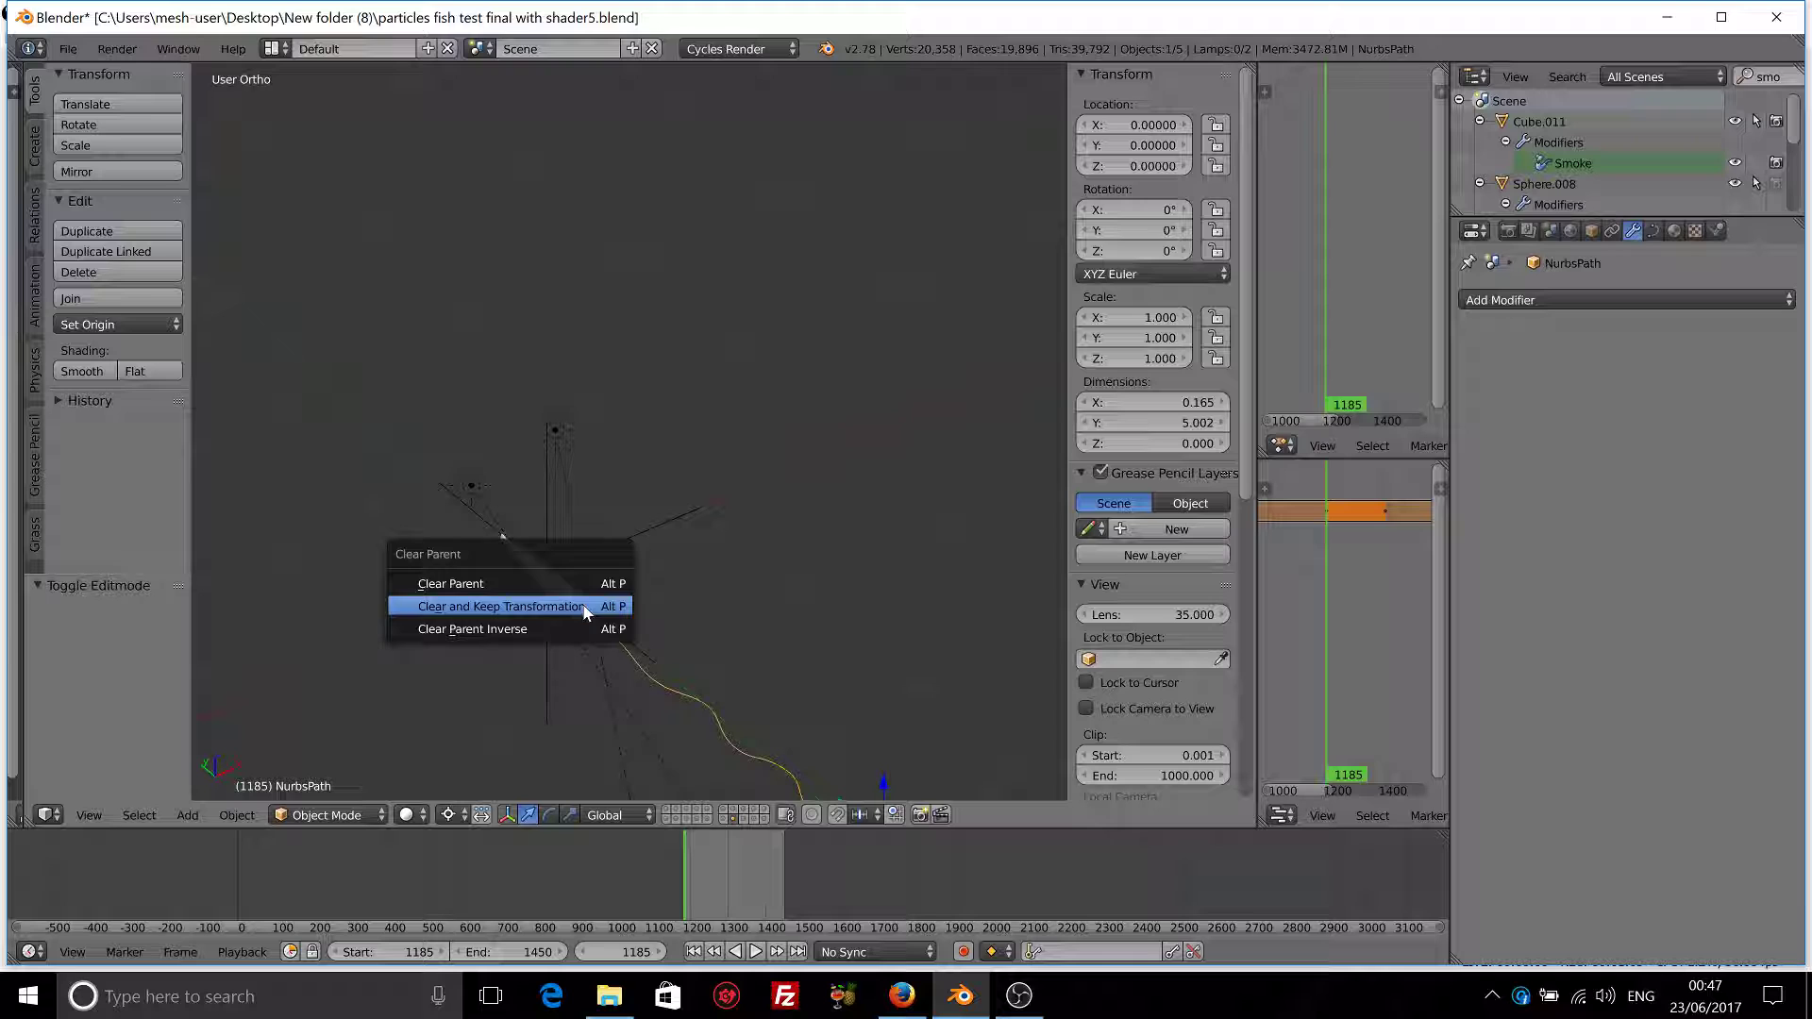
pyautogui.click(585, 608)
pyautogui.rightClick(576, 609)
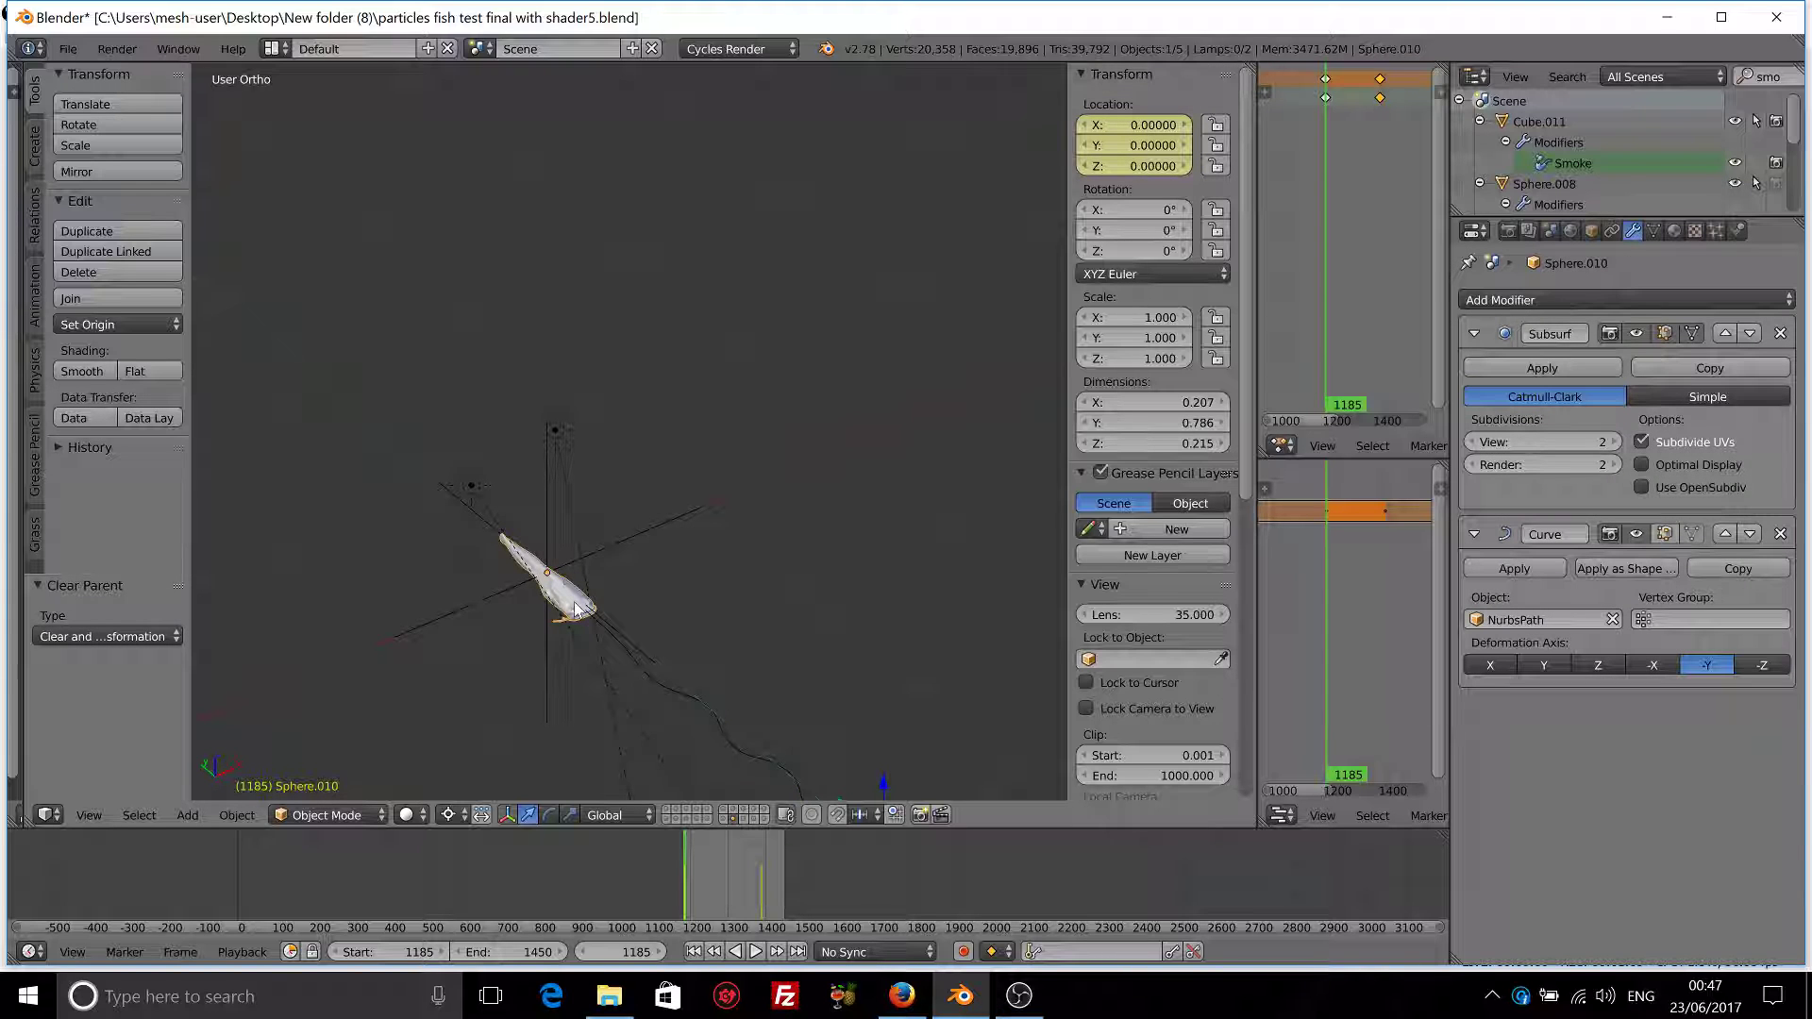
pyautogui.hotkey('alt', 'p')
pyautogui.click(574, 602)
# - Delete the wavy path and the empty at the origin
pyautogui.rightClick(638, 669)
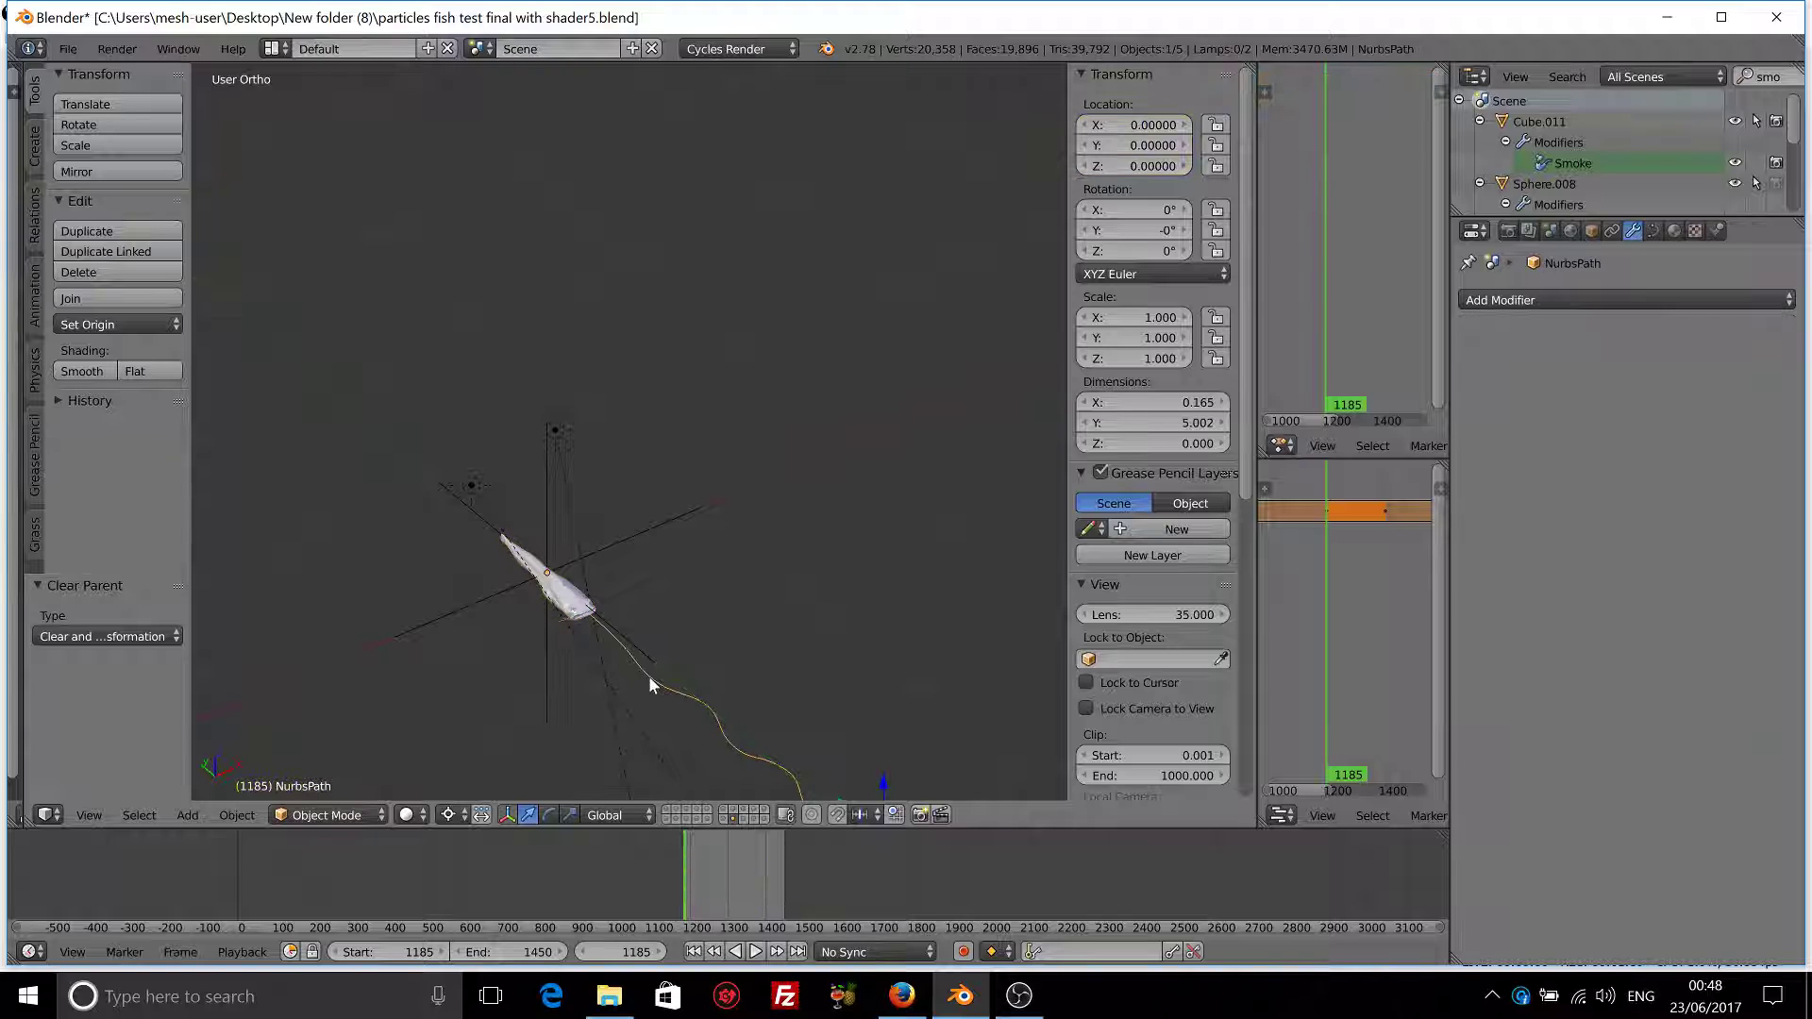
pyautogui.press('x')
pyautogui.click(649, 675)
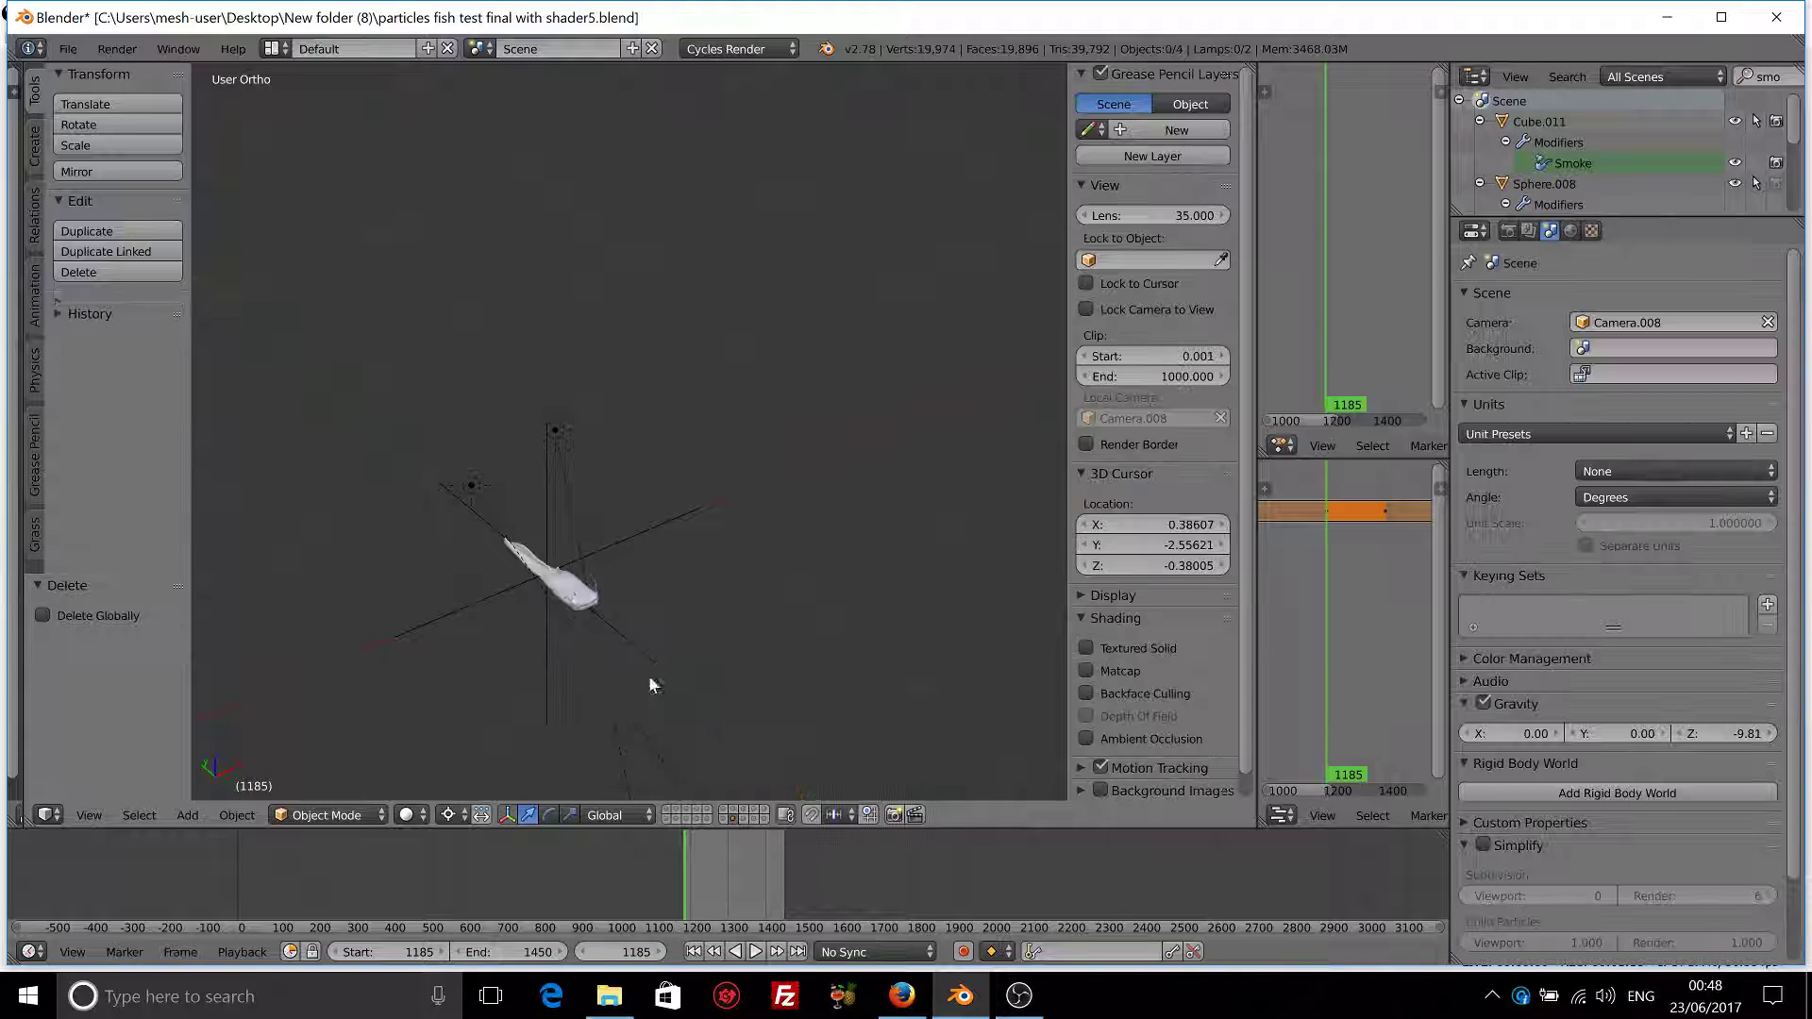
pyautogui.rightClick(562, 581)
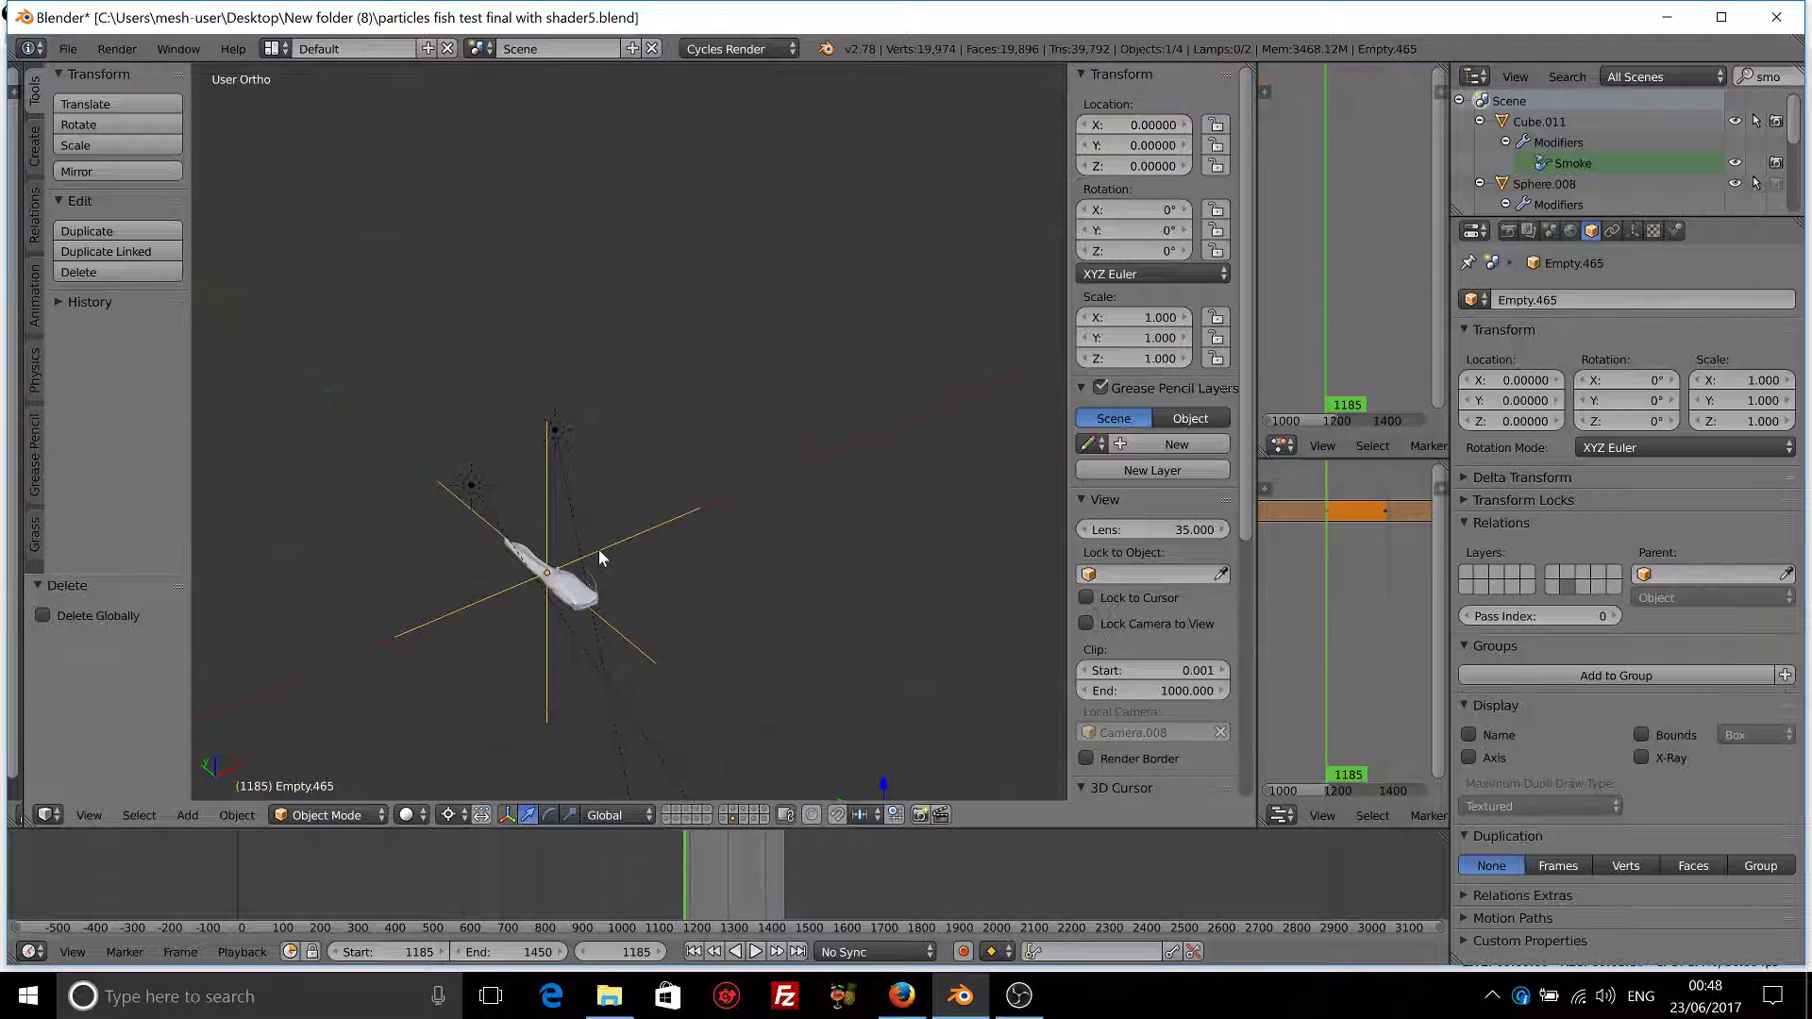
pyautogui.press('x')
pyautogui.click(592, 552)
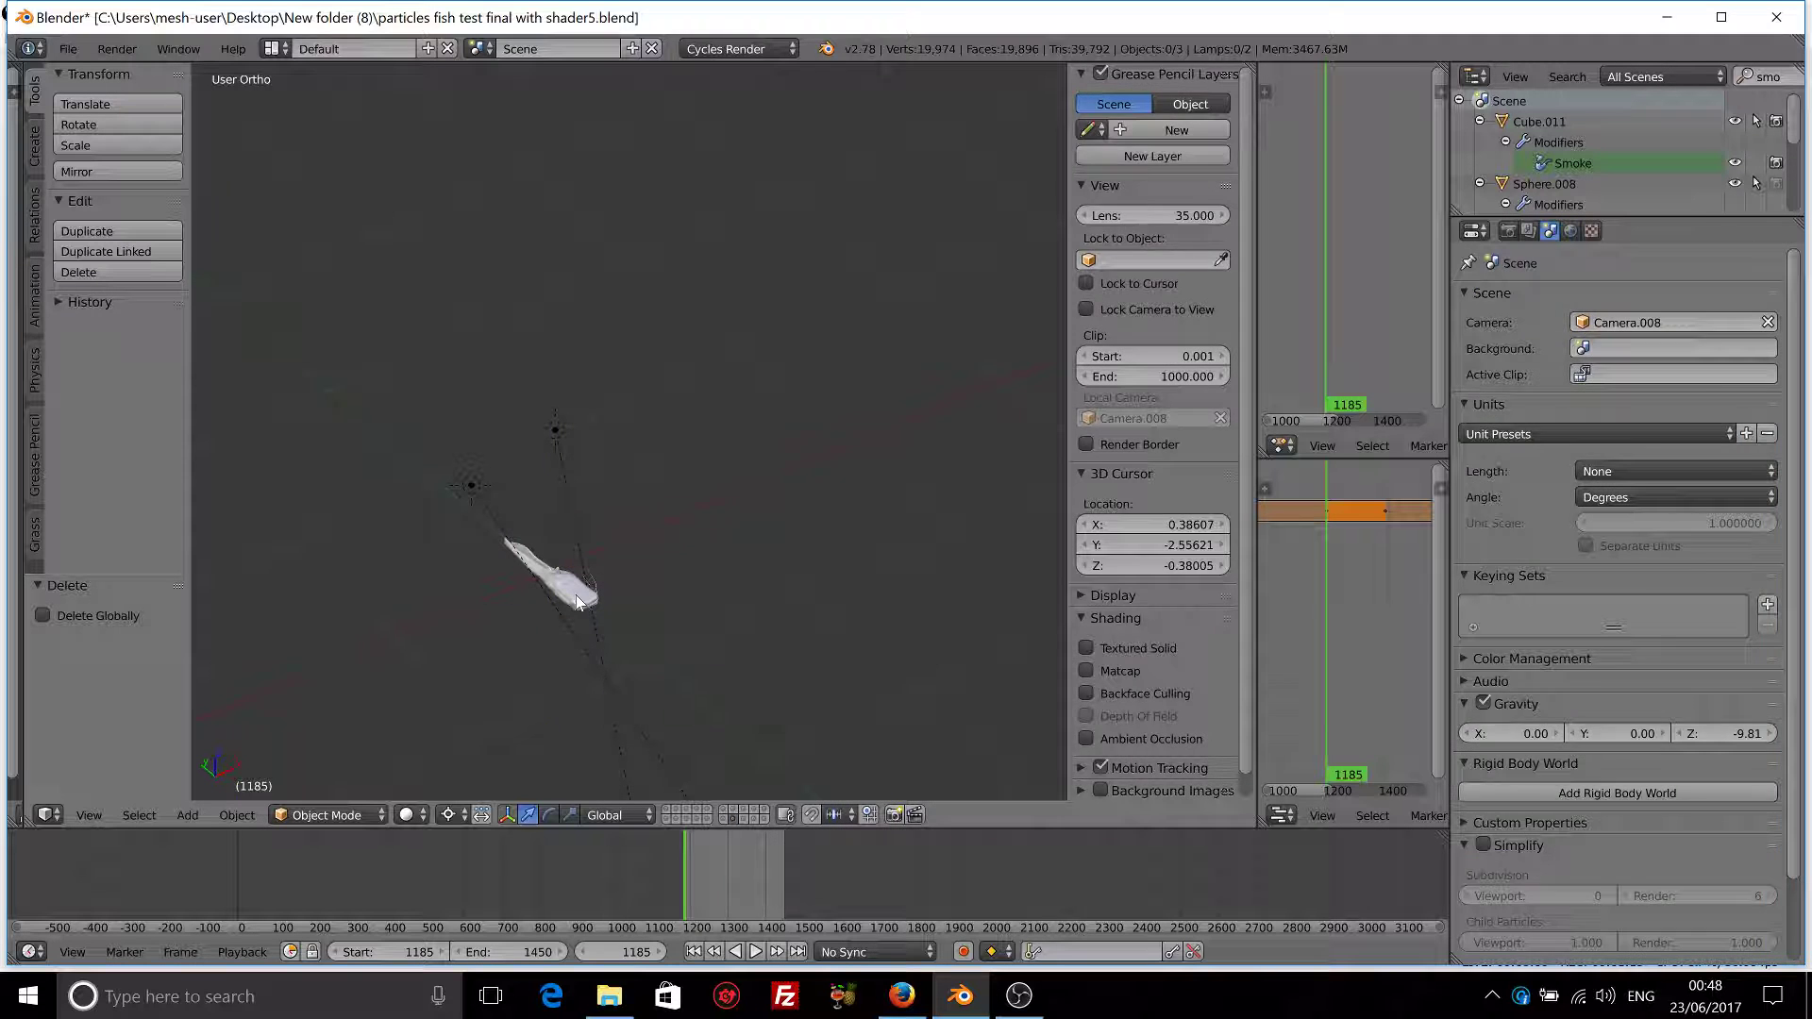
# - Select the fish mesh and apply its rotation
pyautogui.rightClick(576, 595)
pyautogui.moveTo(689, 594); pyautogui.dragTo(753, 534, button='middle')
pyautogui.keyDown('shift'); pyautogui.moveTo(639, 643); pyautogui.dragTo(642, 502, button='middle'); pyautogui.keyUp('shift')
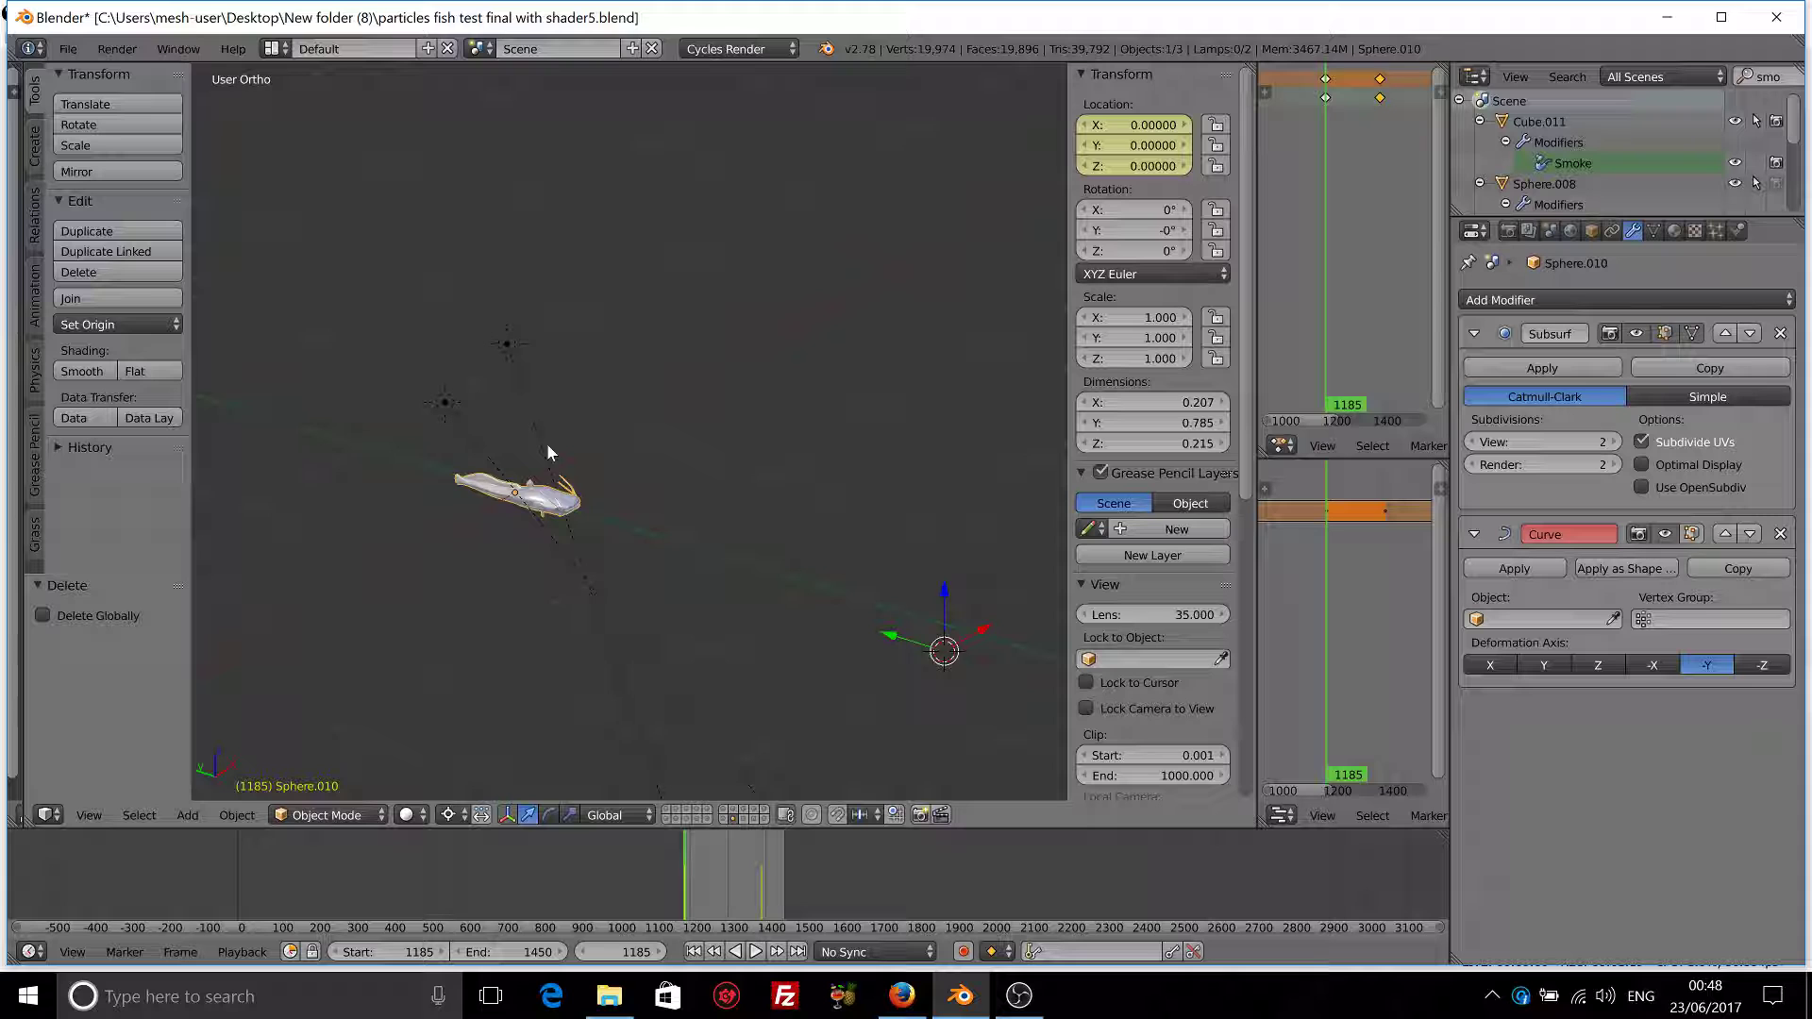
pyautogui.hotkey('ctrl', 'a')
pyautogui.hotkey('ctrl', 'a')
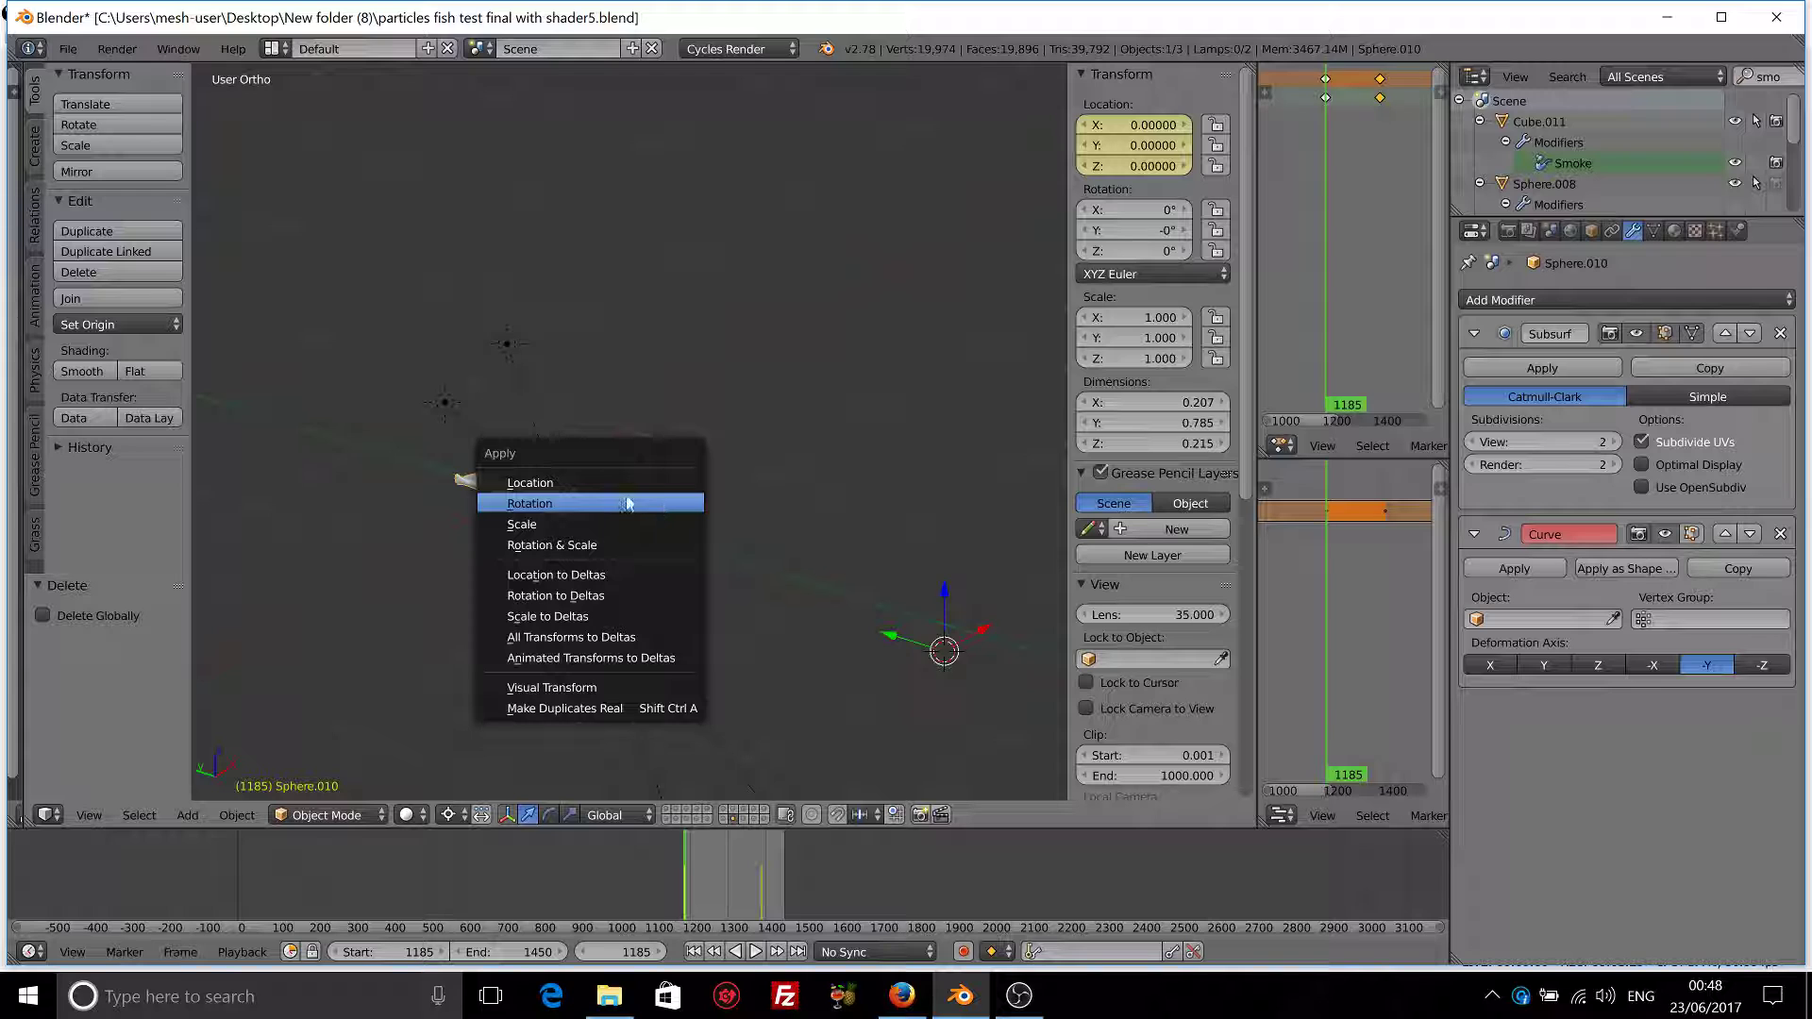
pyautogui.click(626, 500)
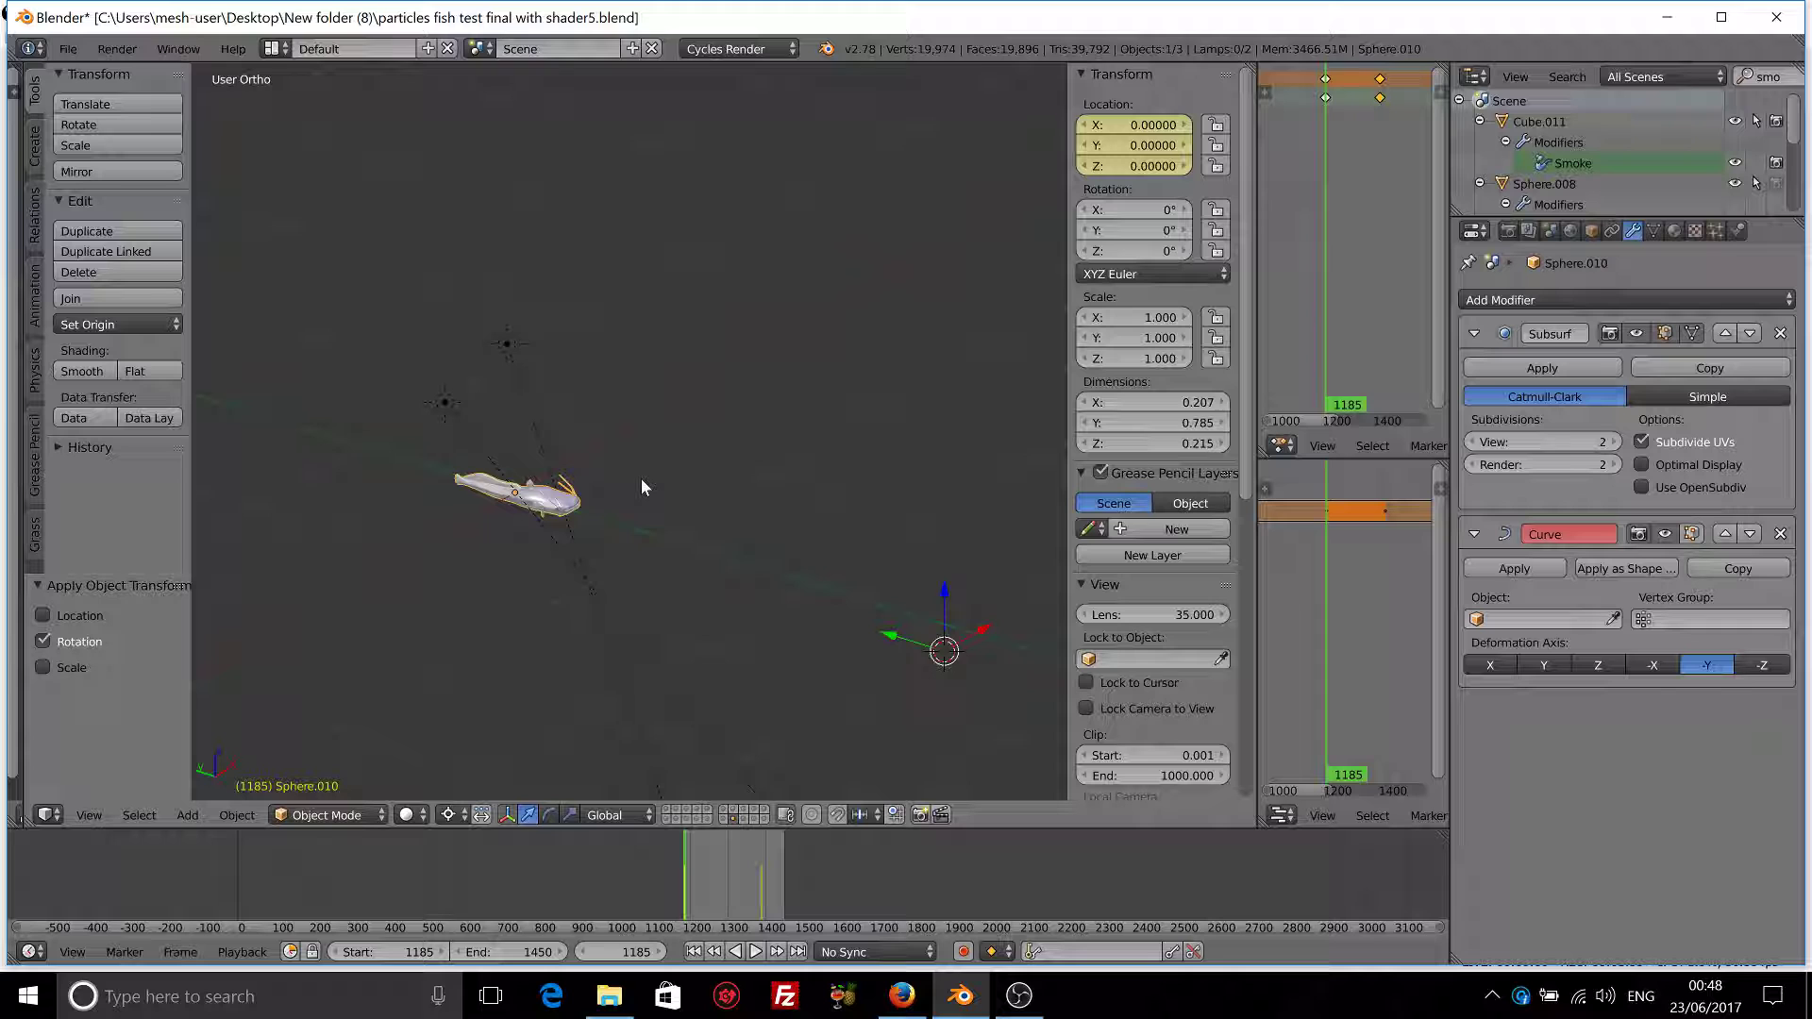
# - Add a new Path curve at the 3D cursor and switch to the top orthographic view
pyautogui.hotkey('shift', 'a')
pyautogui.moveTo(581, 336)
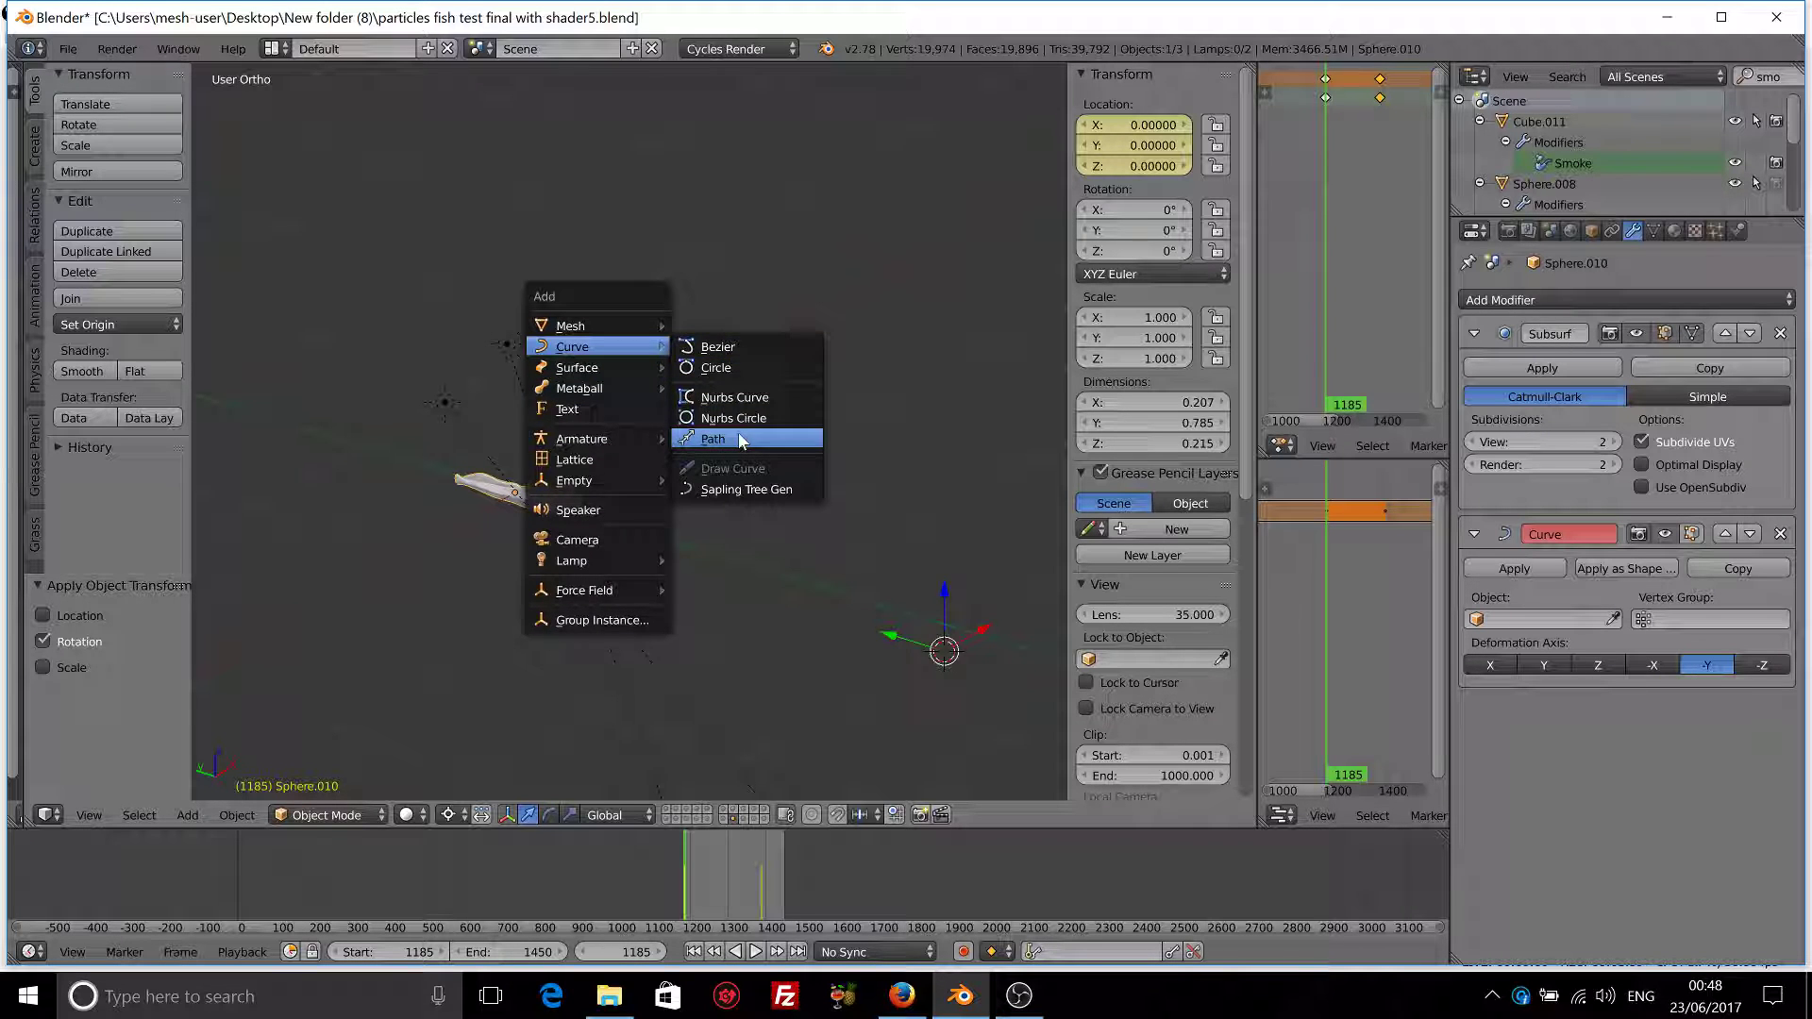
pyautogui.click(739, 434)
pyautogui.scroll(-7, 739, 434)
pyautogui.moveTo(739, 434); pyautogui.dragTo(741, 532, button='middle')
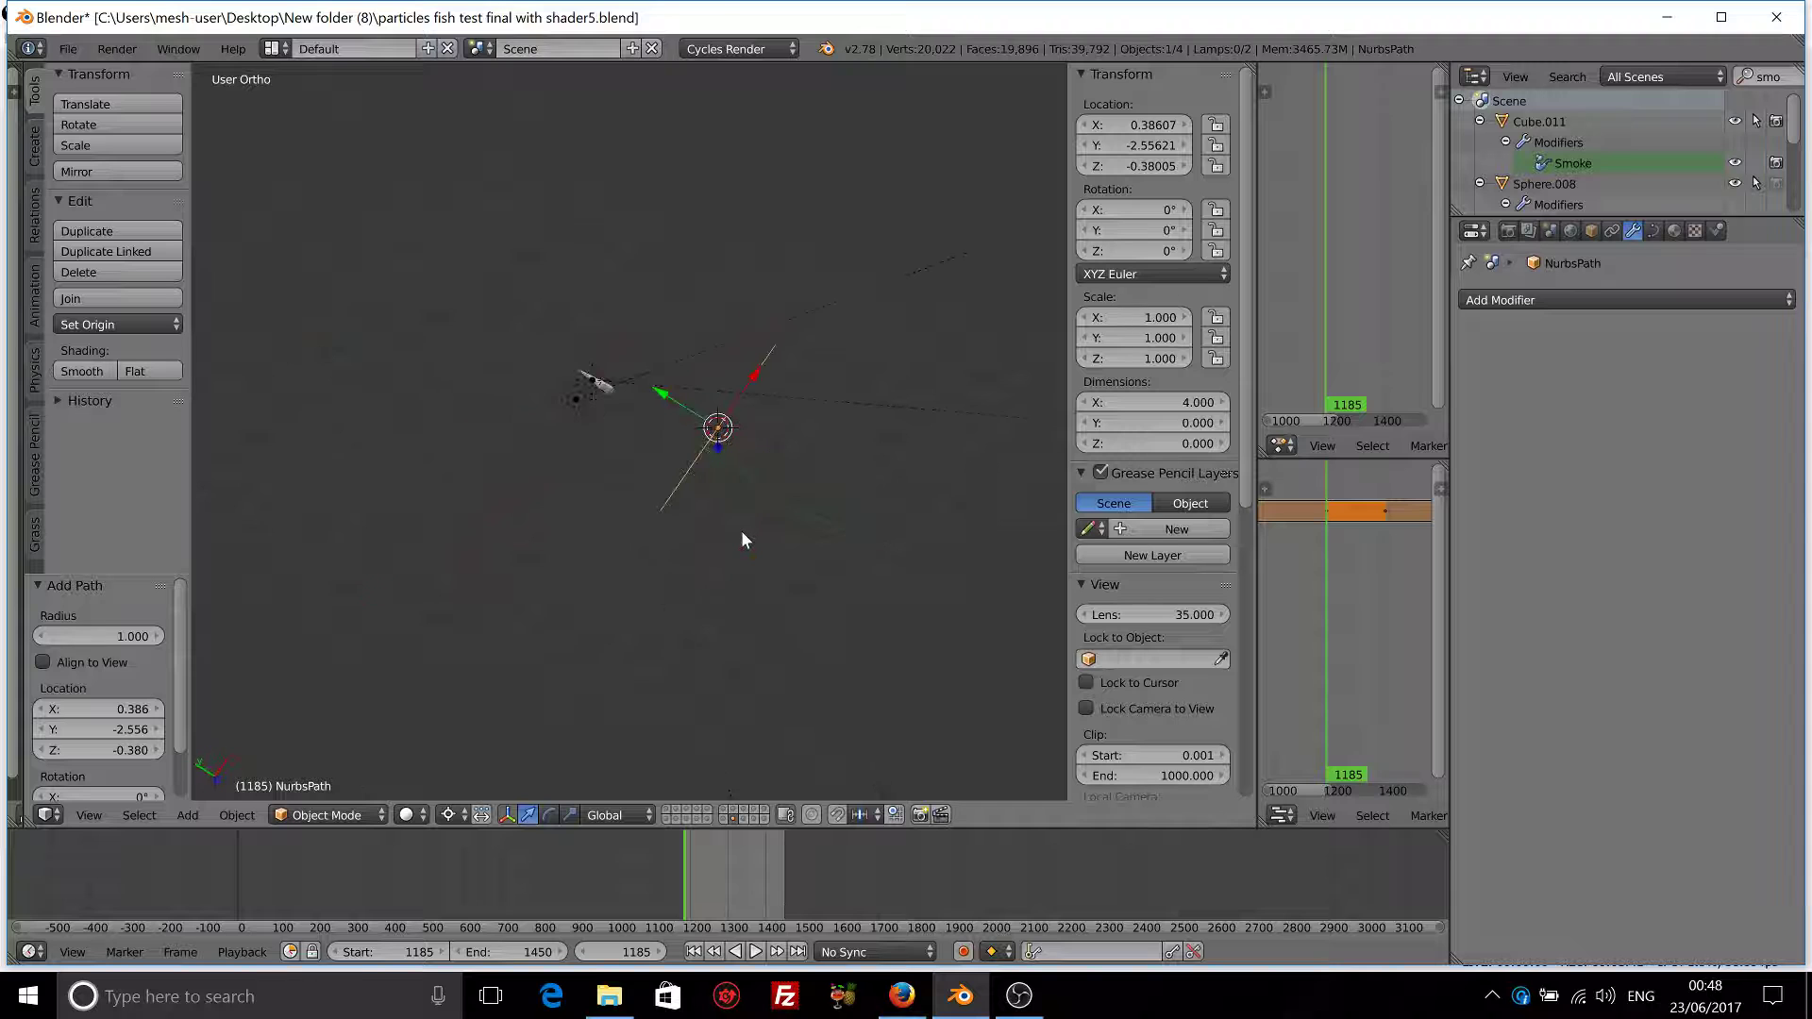
pyautogui.press('q')
pyautogui.click(743, 404)
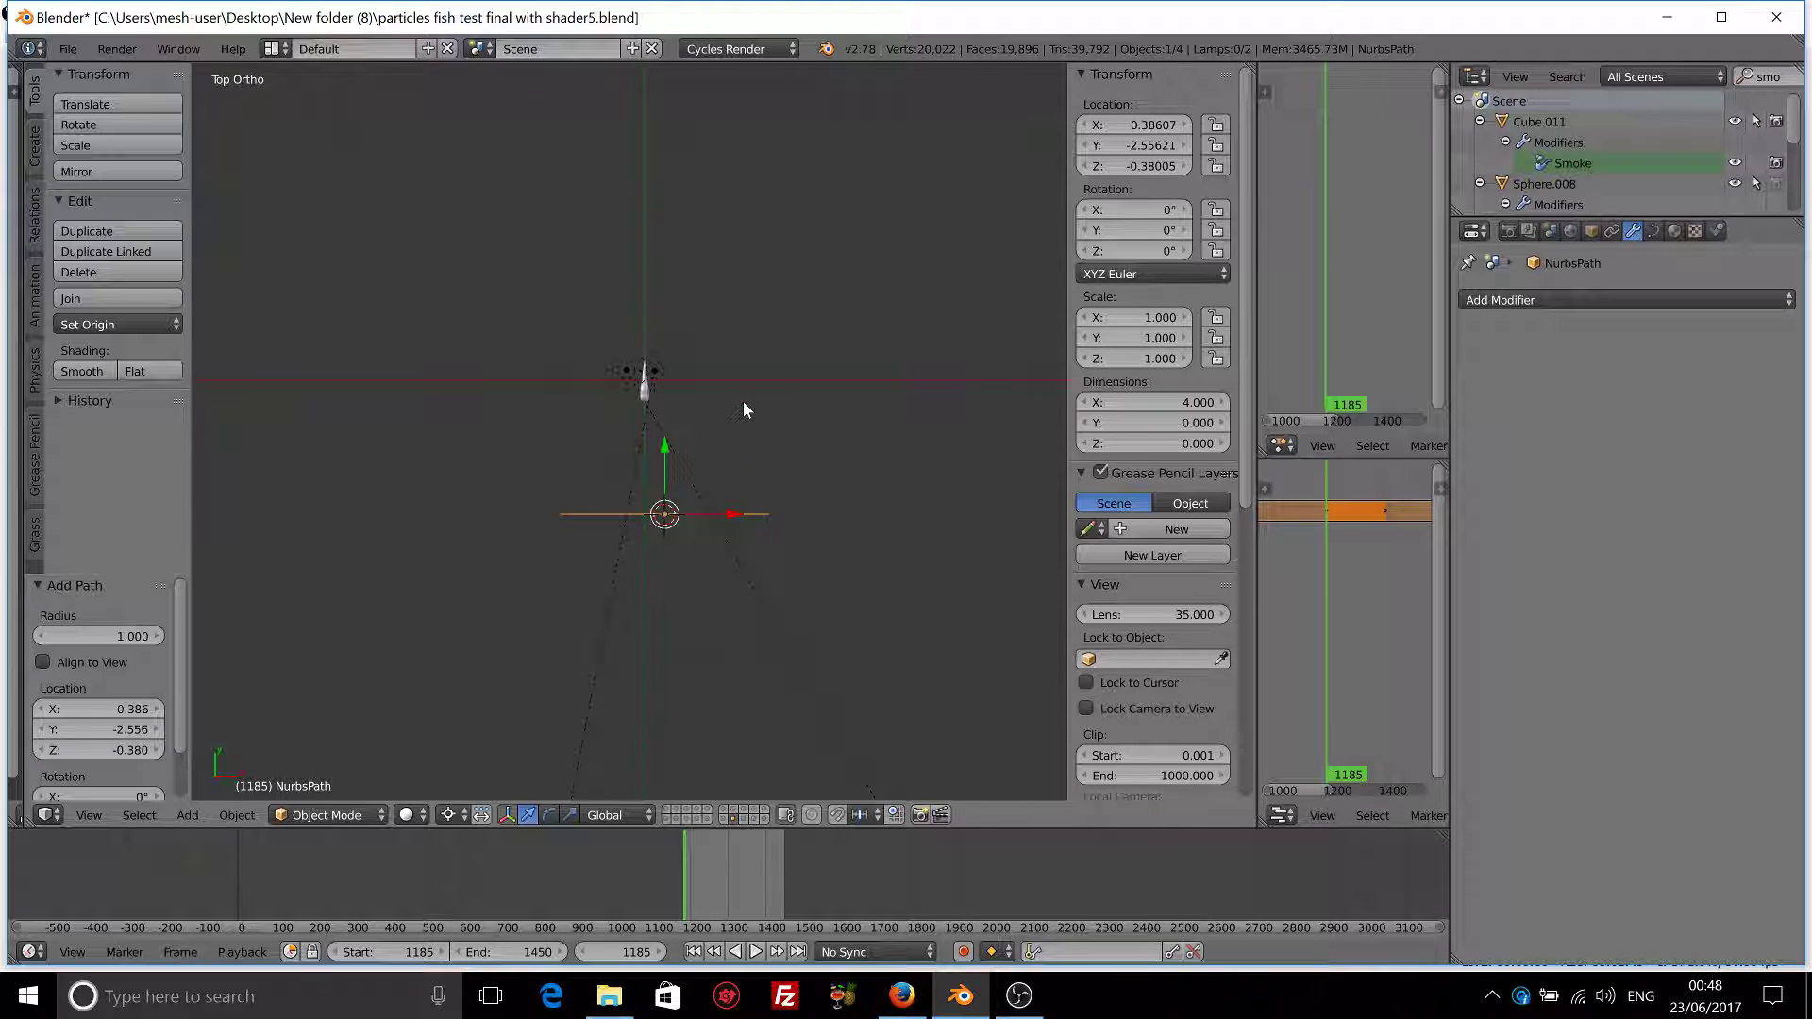
pyautogui.scroll(5, 694, 572)
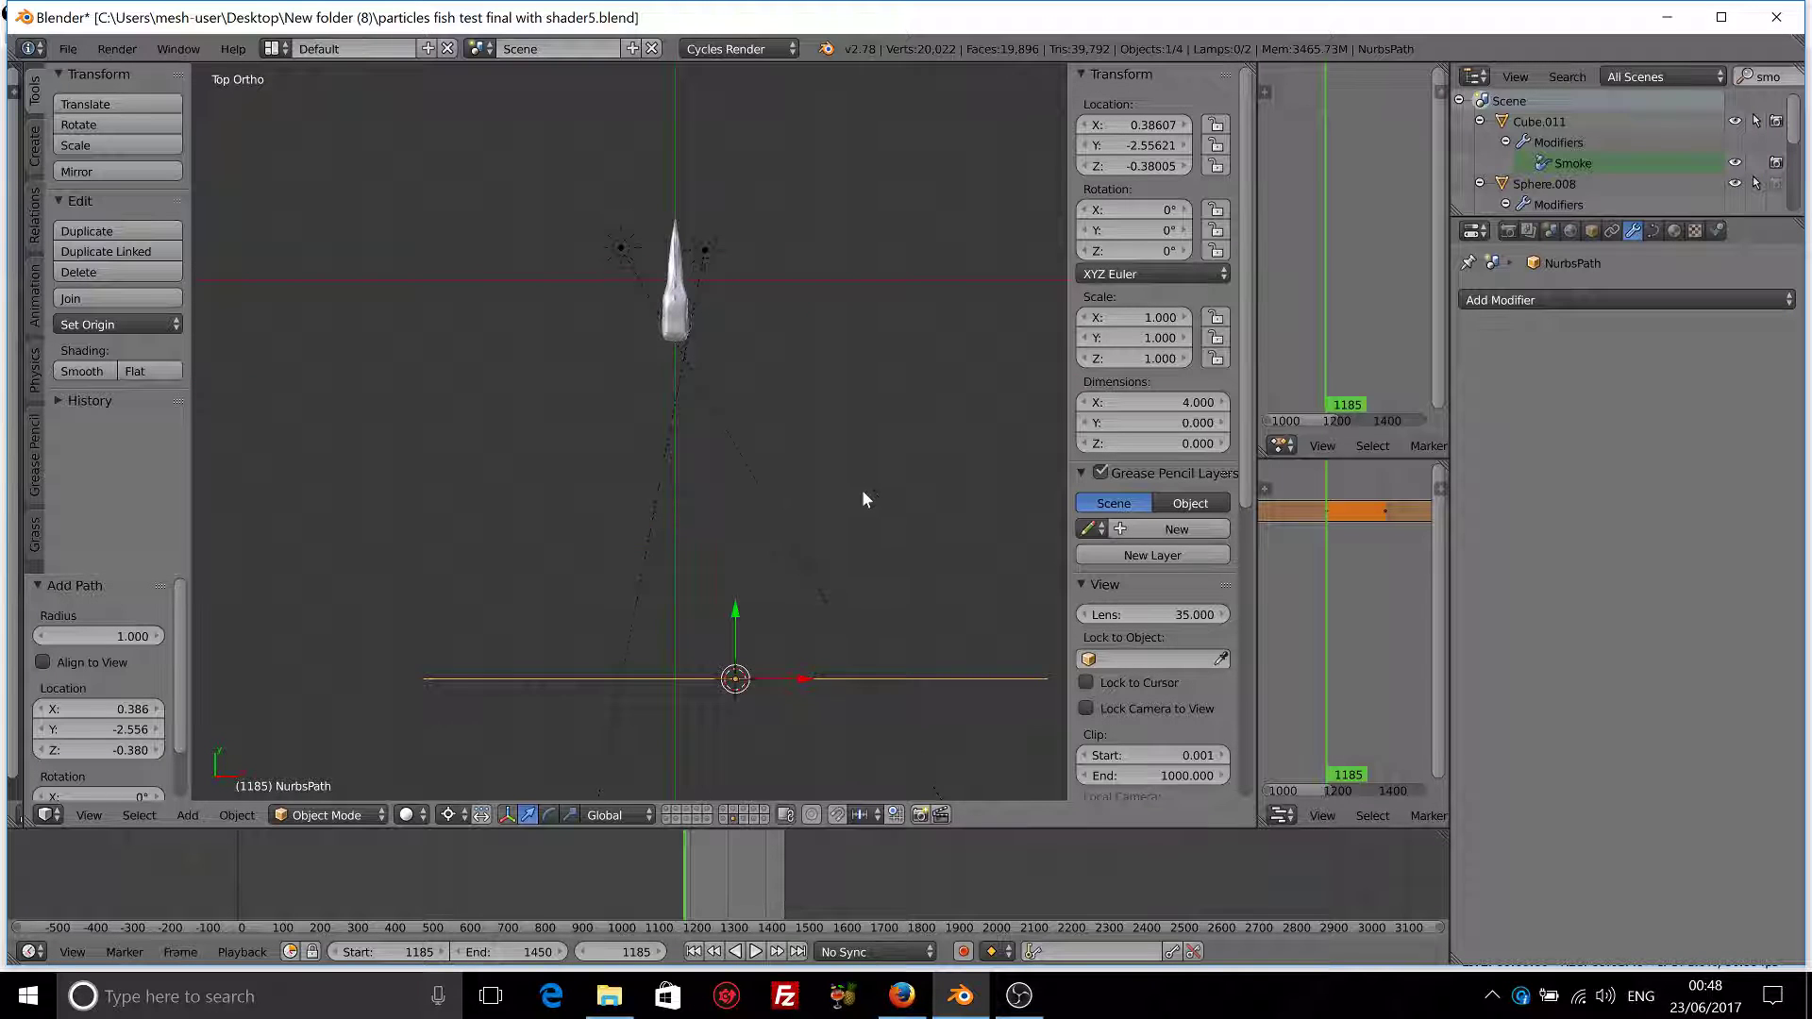
# - Rotate the new path to about -89.7° on Z and move it to about X 0.018, Y -2.138, in line with the fish
pyautogui.press('r')
pyautogui.click(790, 710)
pyautogui.press('g')
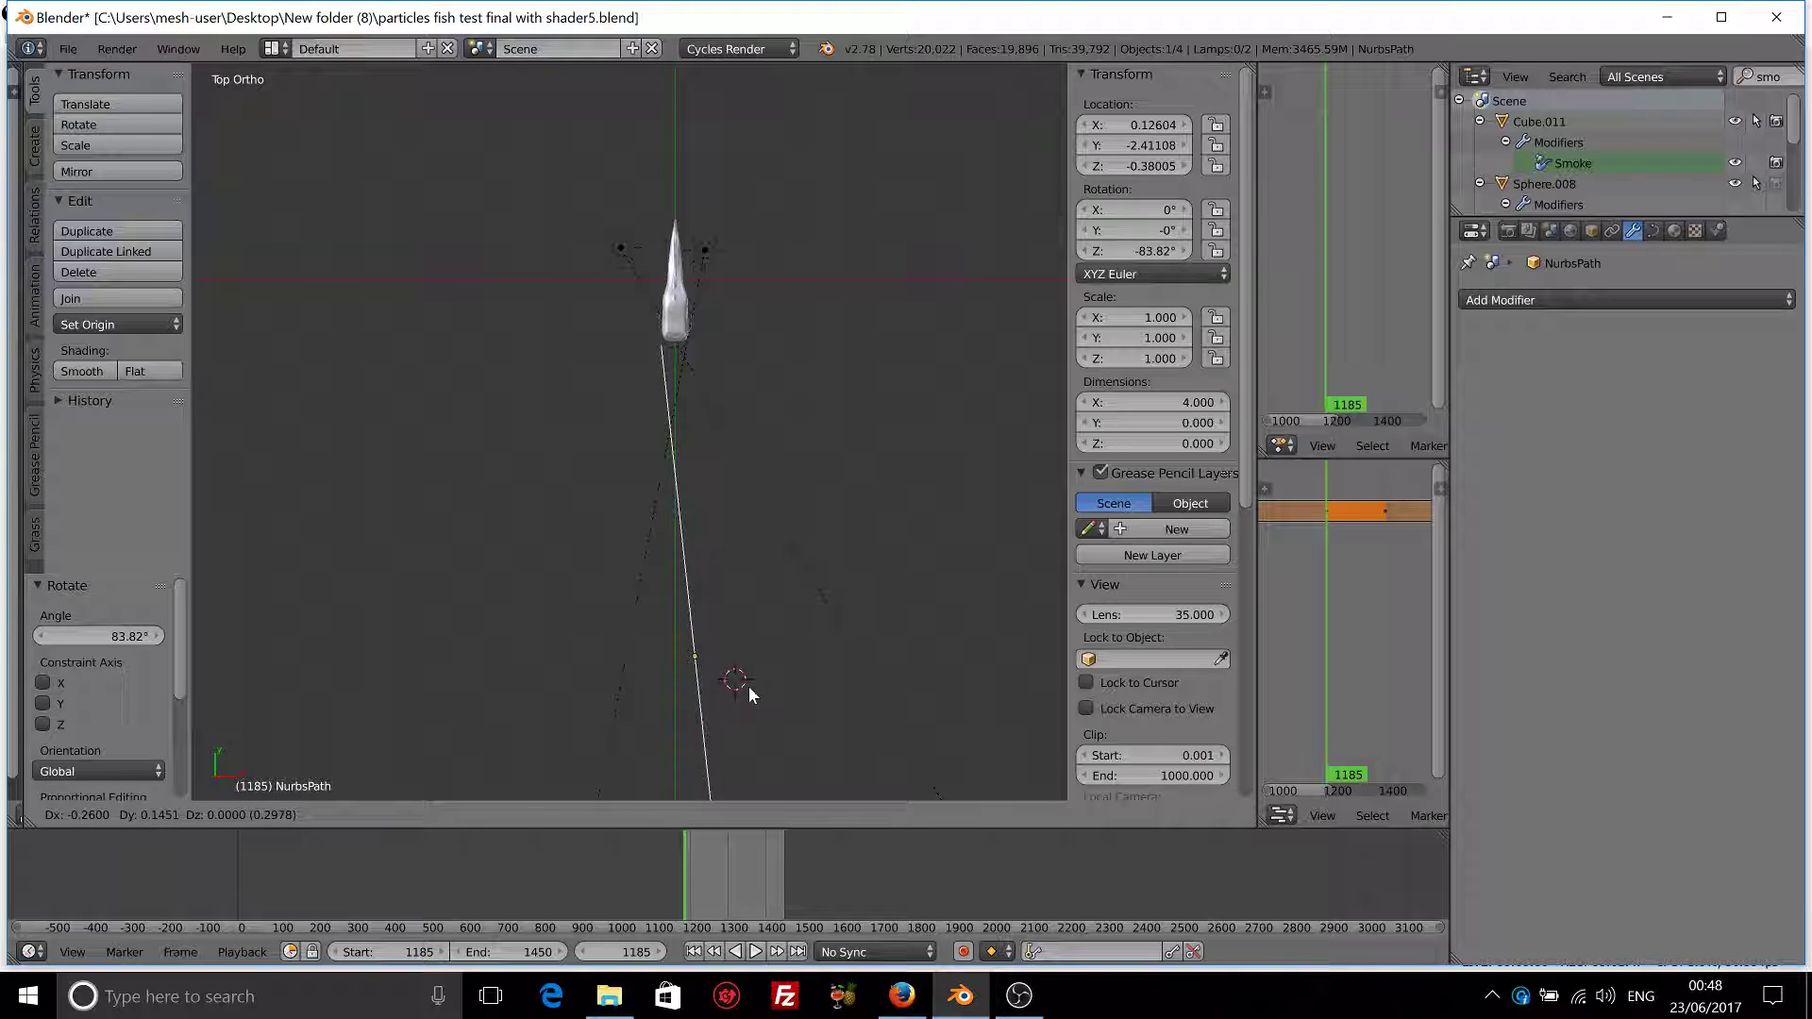
pyautogui.click(759, 655)
pyautogui.press('r')
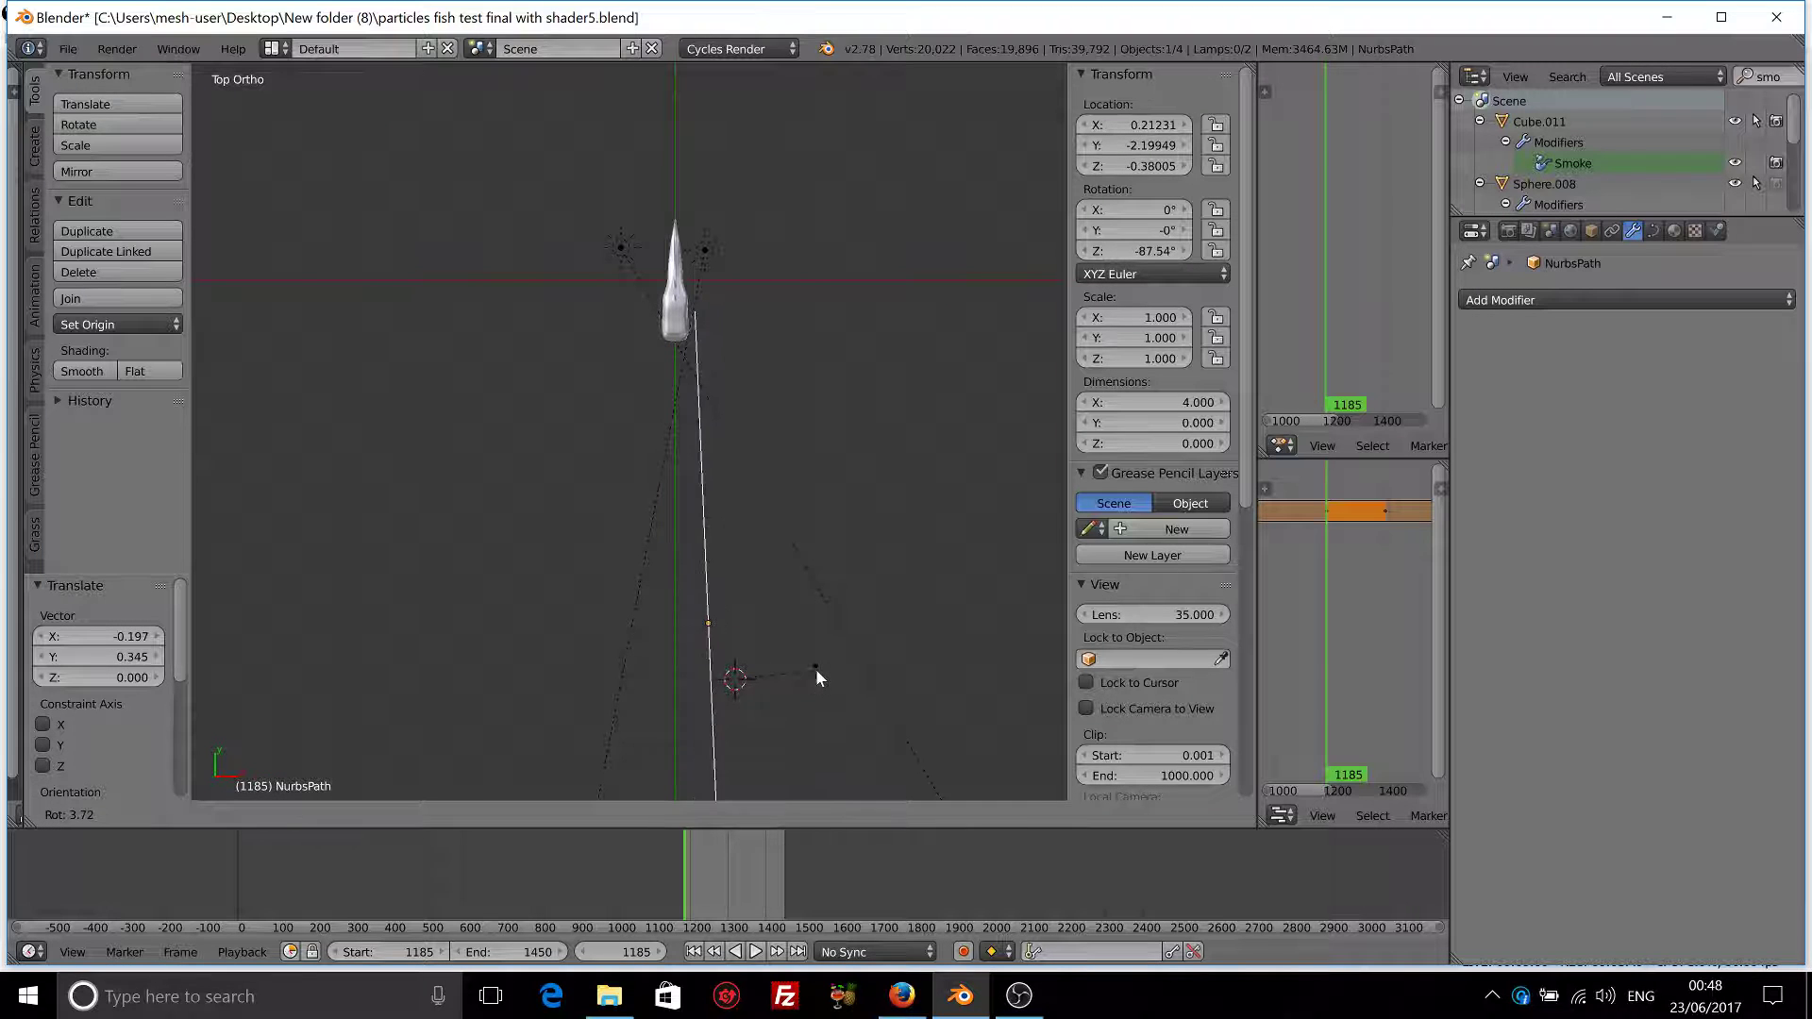
pyautogui.click(817, 670)
pyautogui.press('g')
pyautogui.click(824, 644)
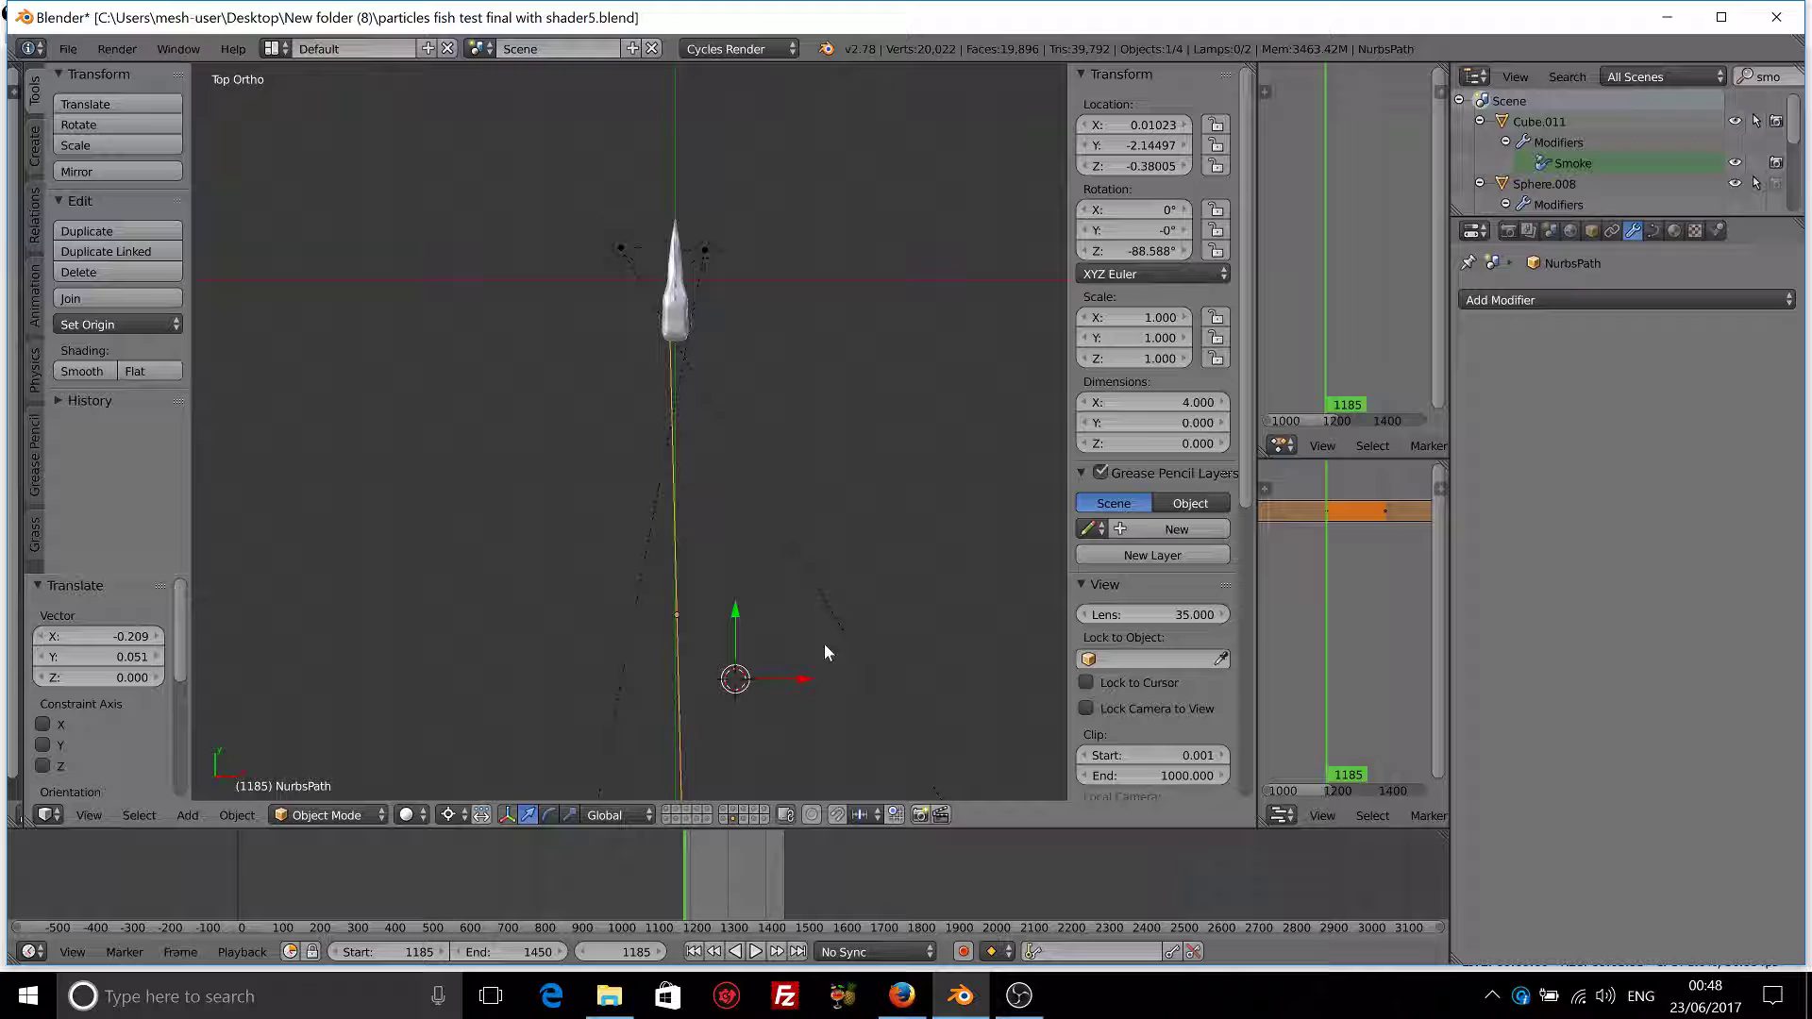
pyautogui.press('r')
pyautogui.click(827, 647)
# - Switch the new path to Edit Mode and examine its direction along the fish
pyautogui.click(317, 815)
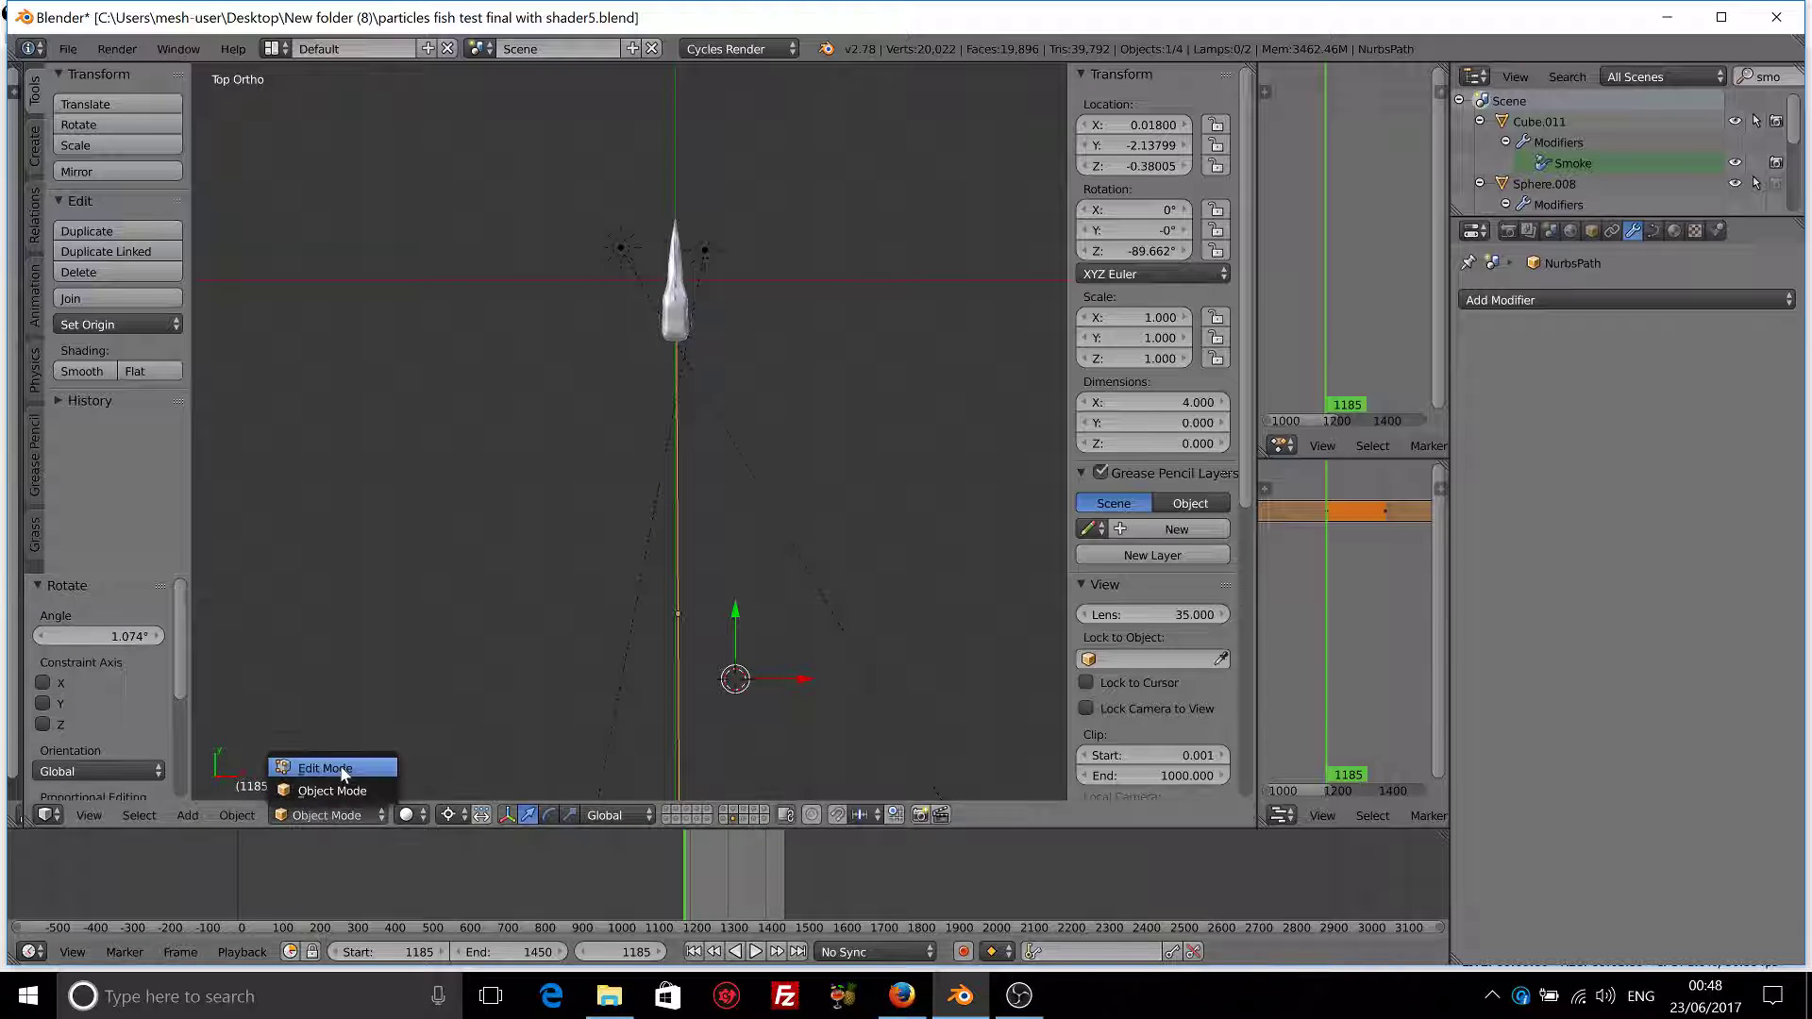
pyautogui.click(317, 785)
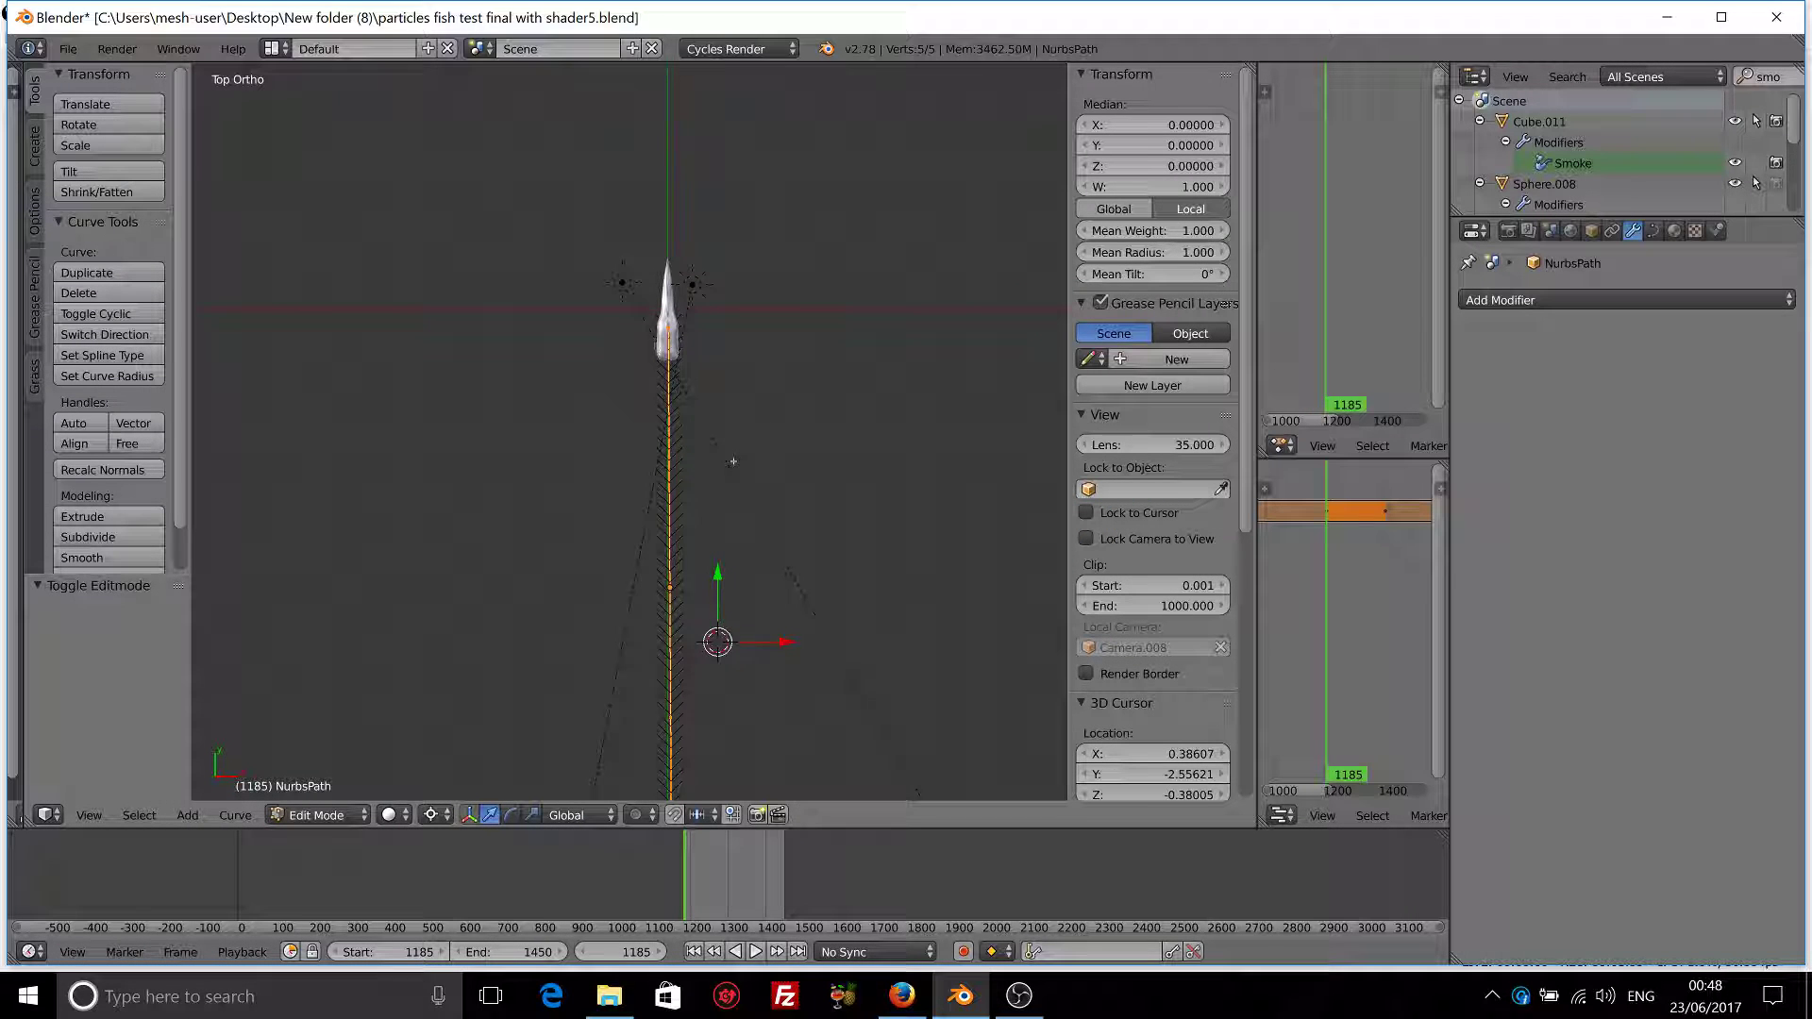
pyautogui.scroll(3, 731, 472)
pyautogui.scroll(-3, 629, 431)
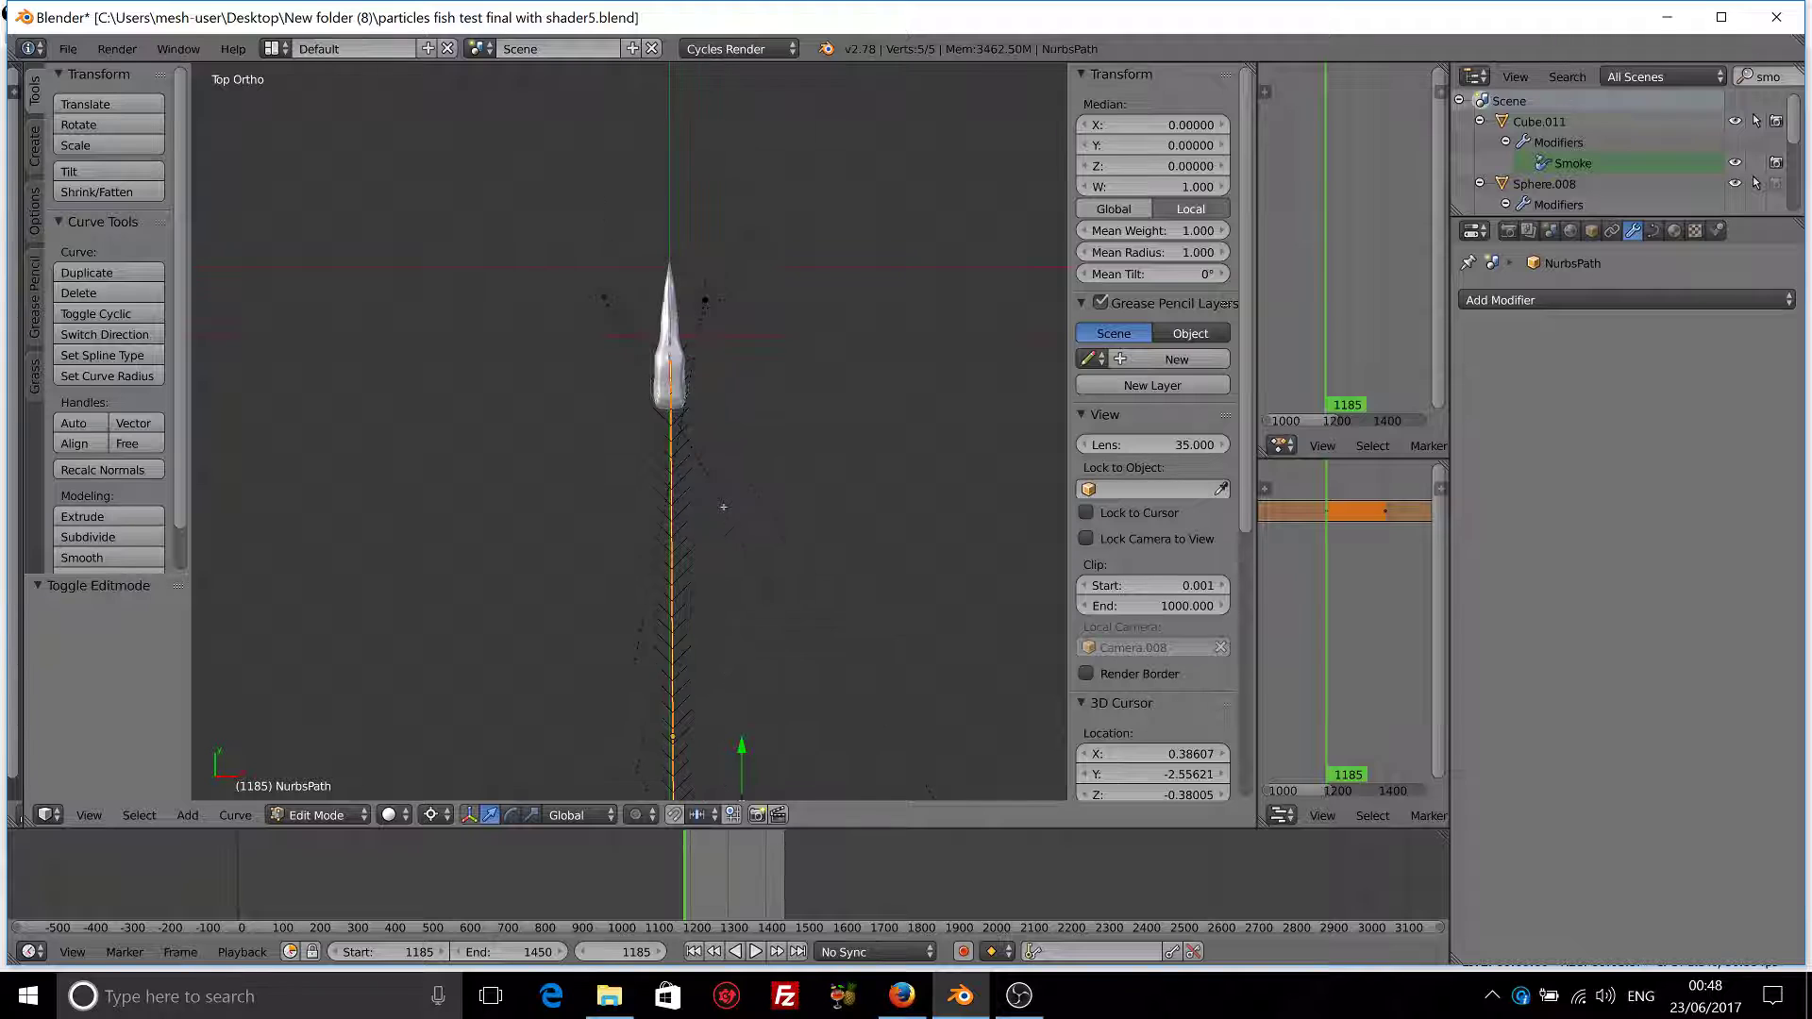
pyautogui.scroll(-4, 723, 507)
pyautogui.scroll(3, 717, 472)
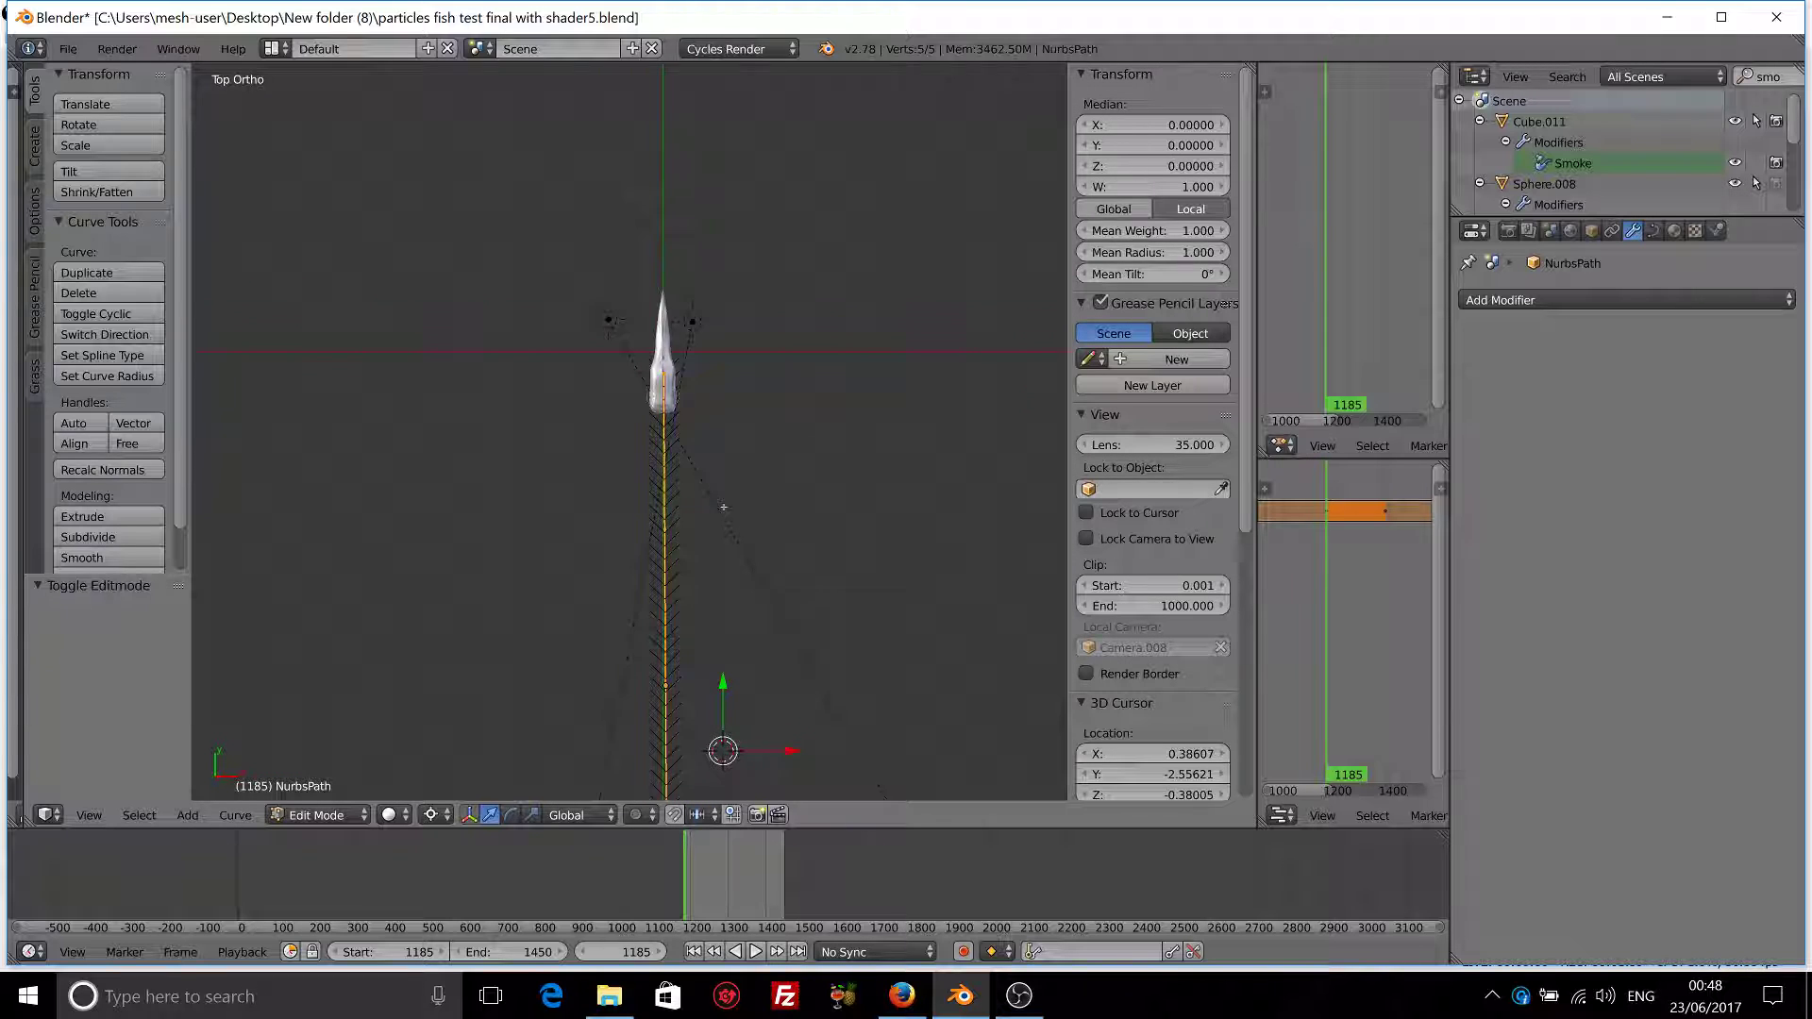
pyautogui.keyDown('shift'); pyautogui.moveTo(713, 444); pyautogui.dragTo(710, 397, button='middle'); pyautogui.keyUp('shift')
pyautogui.scroll(-3, 708, 400)
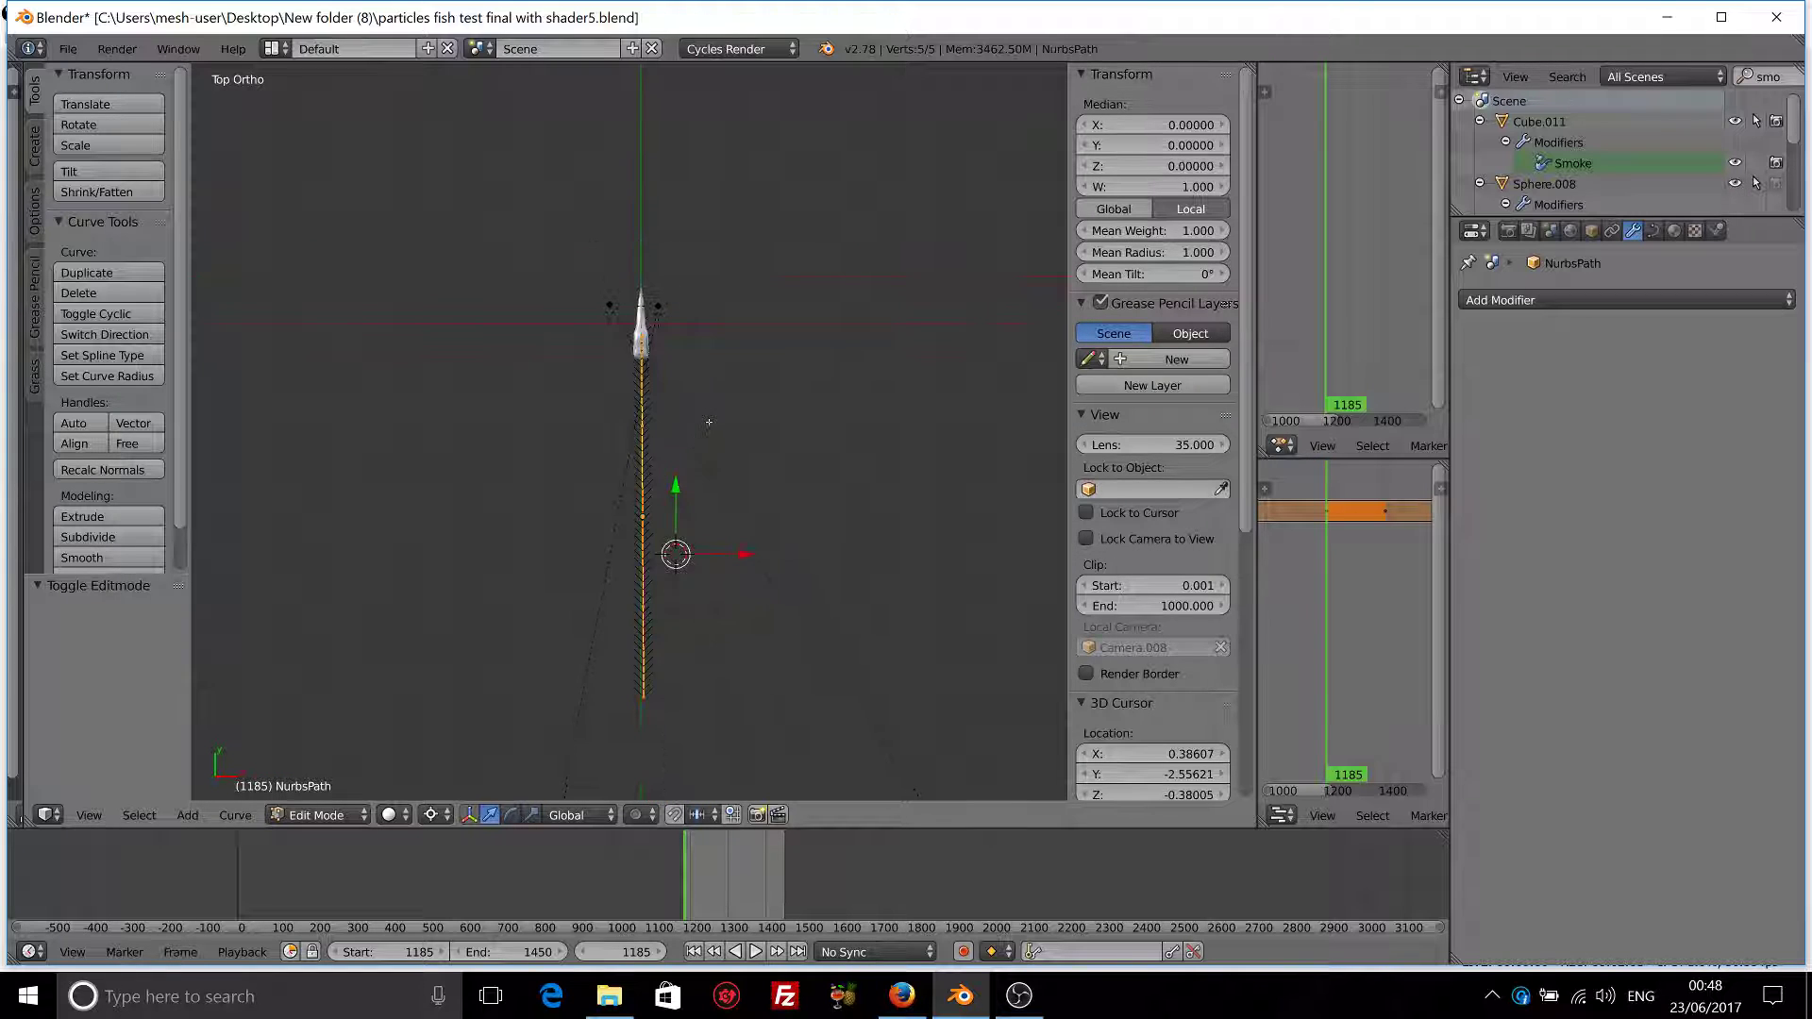
pyautogui.scroll(5, 681, 451)
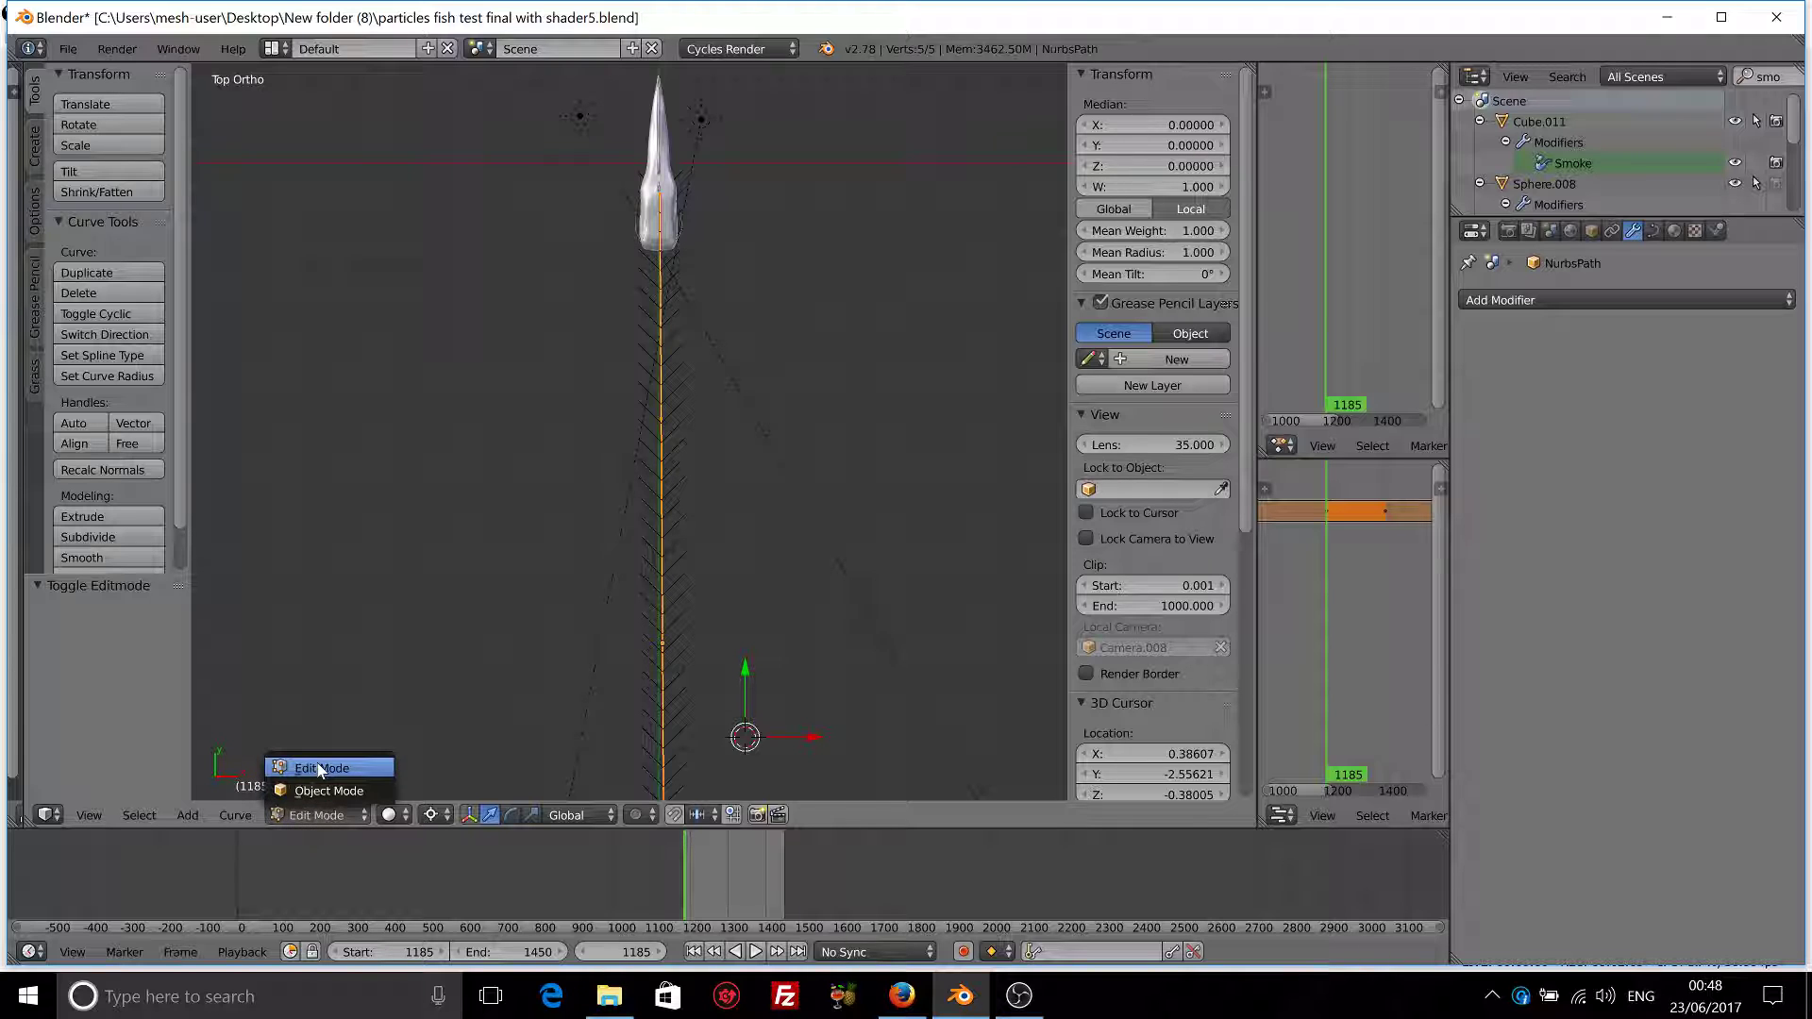
# - Subdivide all segments of the path once while in Edit Mode
pyautogui.click(321, 769)
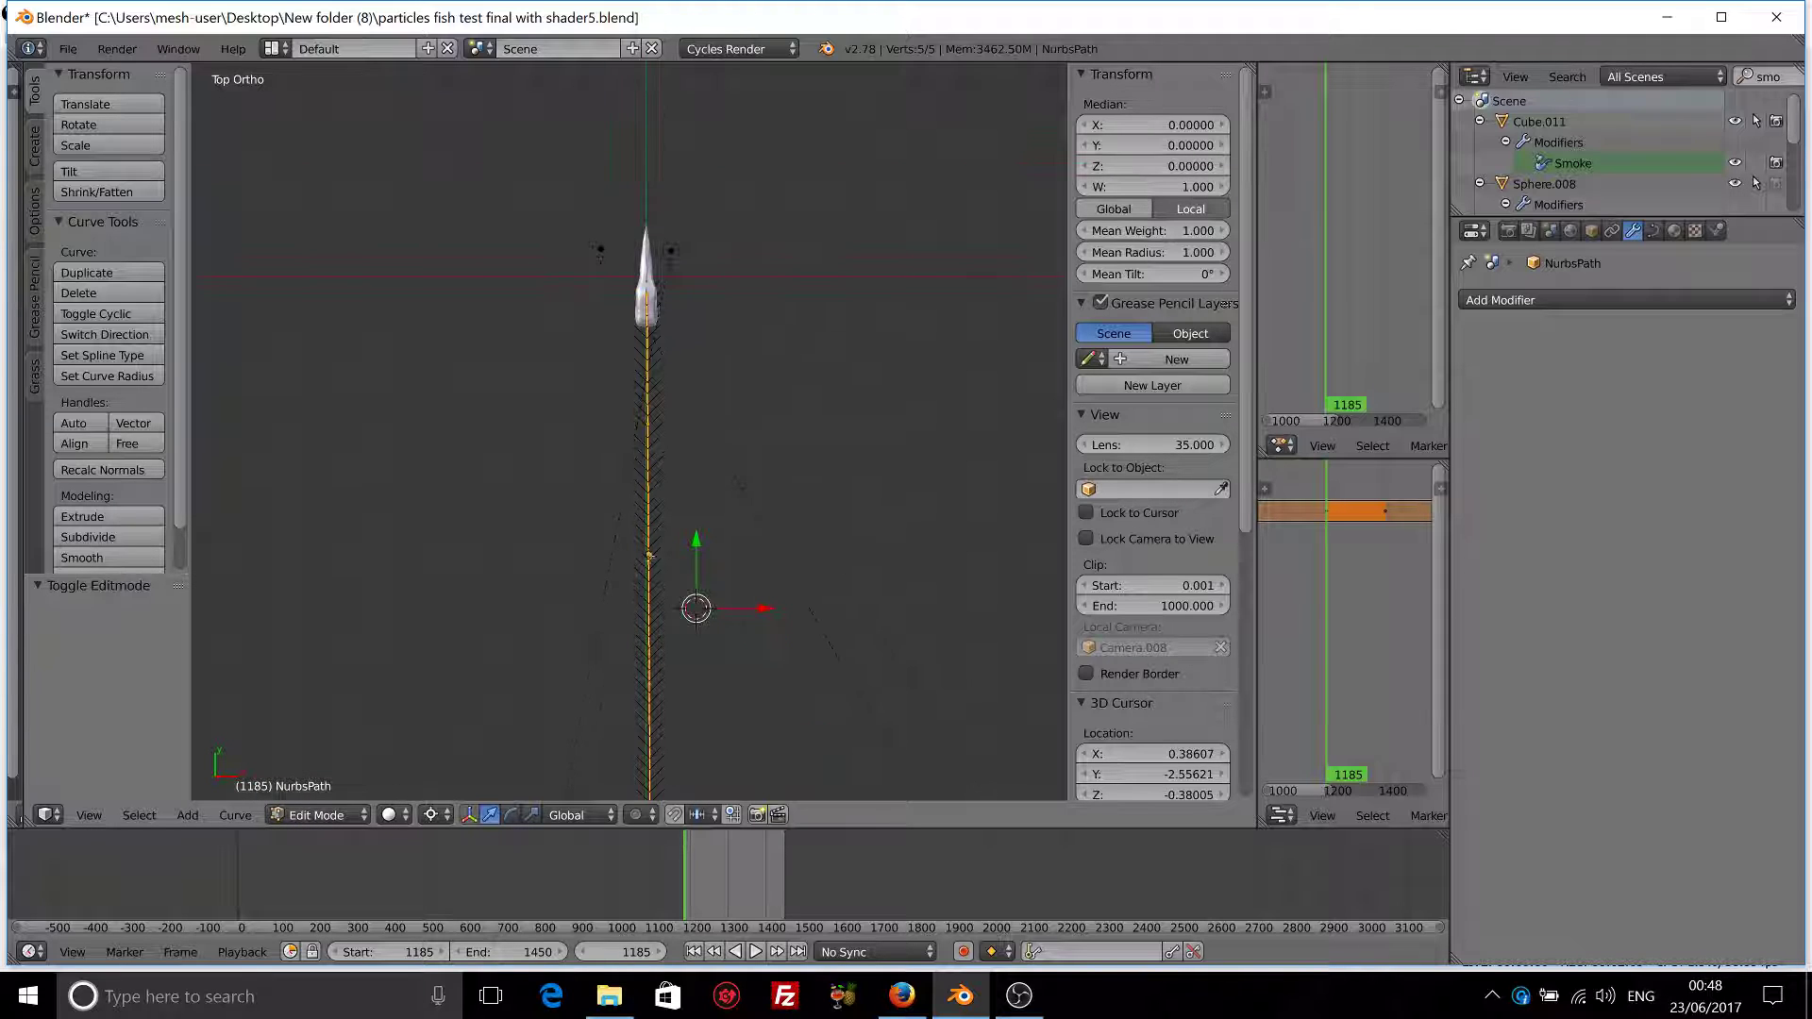
pyautogui.scroll(2, 650, 561)
pyautogui.scroll(-2, 688, 539)
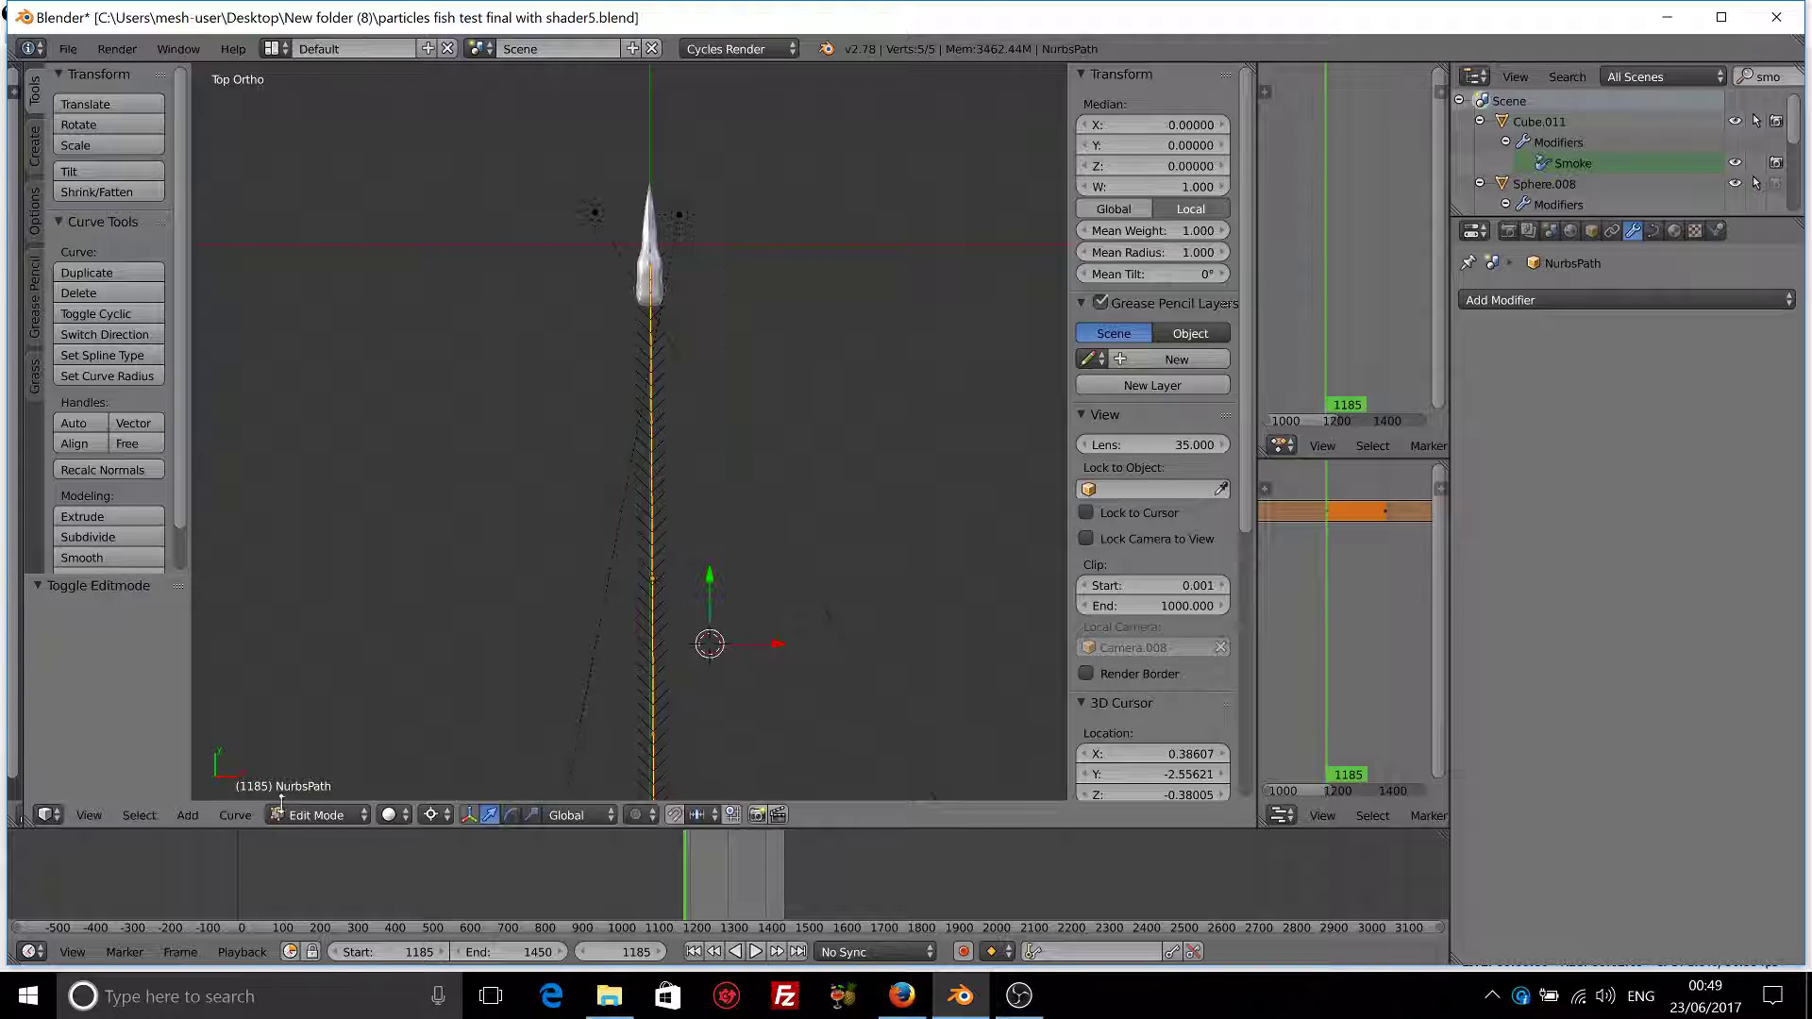
pyautogui.press('w')
pyautogui.click(653, 624)
# - Move the third control point from the fish end of the path sideways by about 0.22 on X
pyautogui.scroll(4, 679, 283)
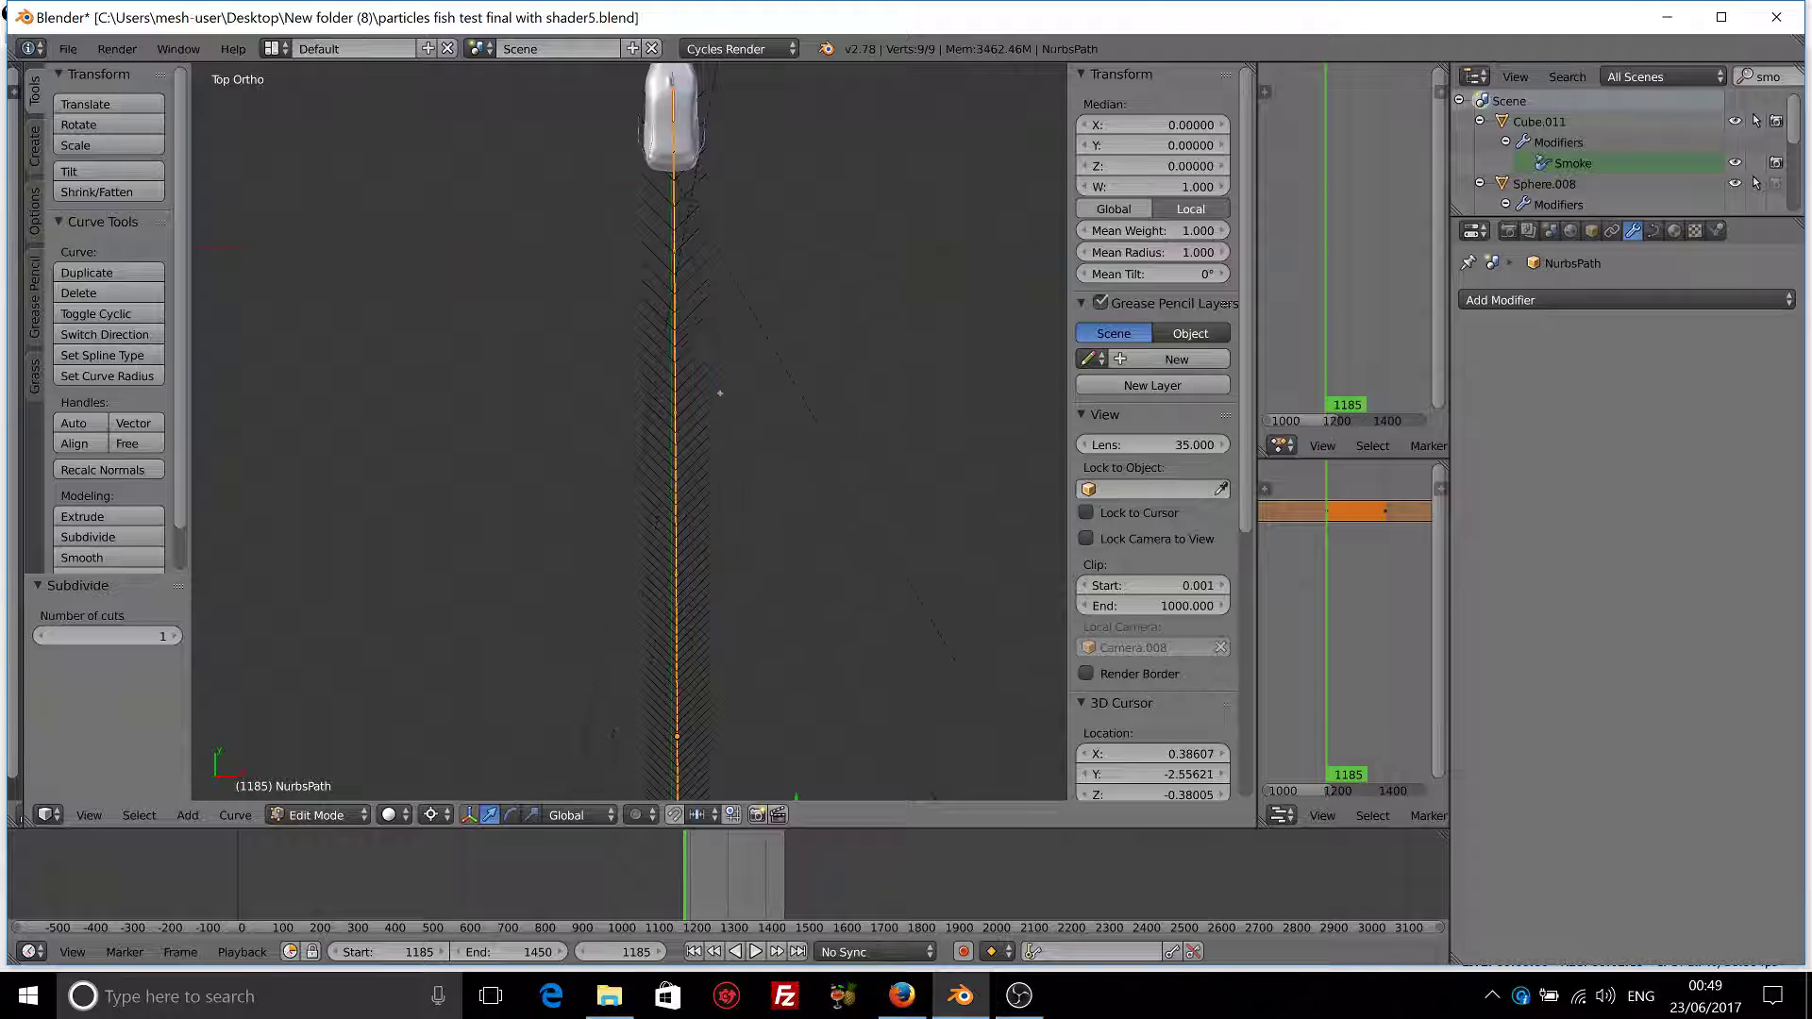
pyautogui.rightClick(684, 257)
pyautogui.press('g')
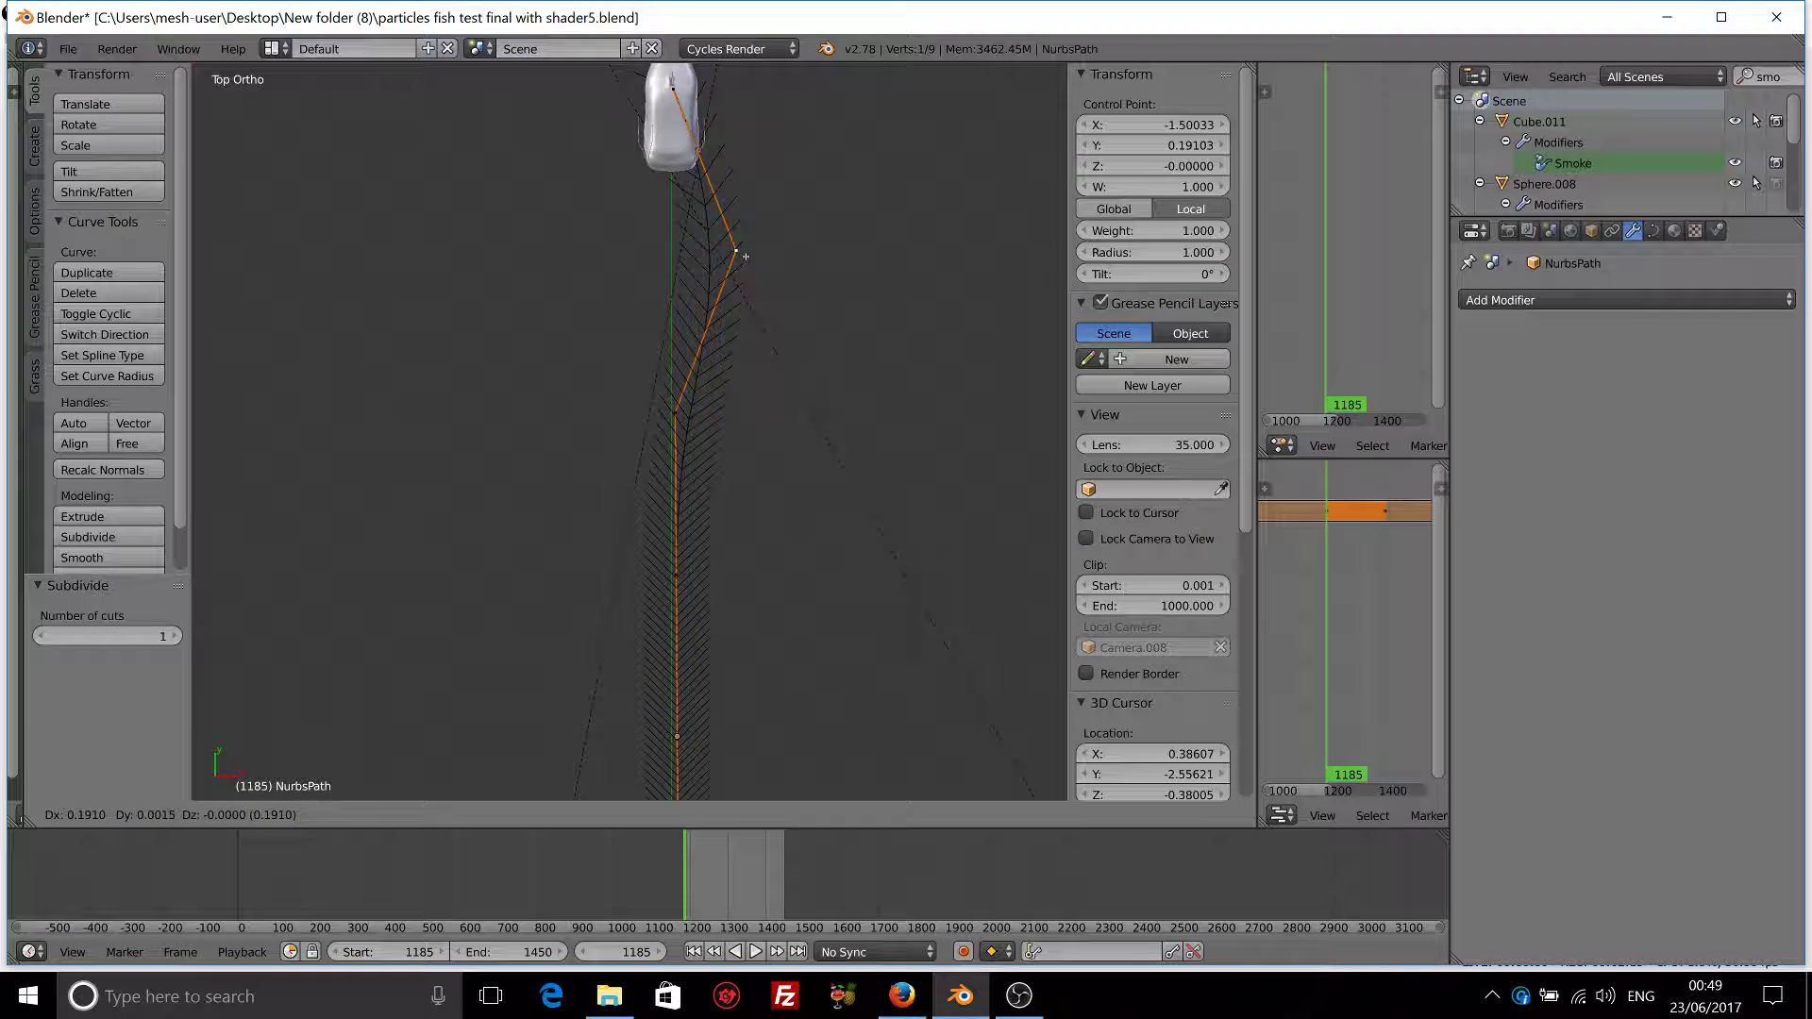
pyautogui.rightClick(656, 331)
pyautogui.press('g')
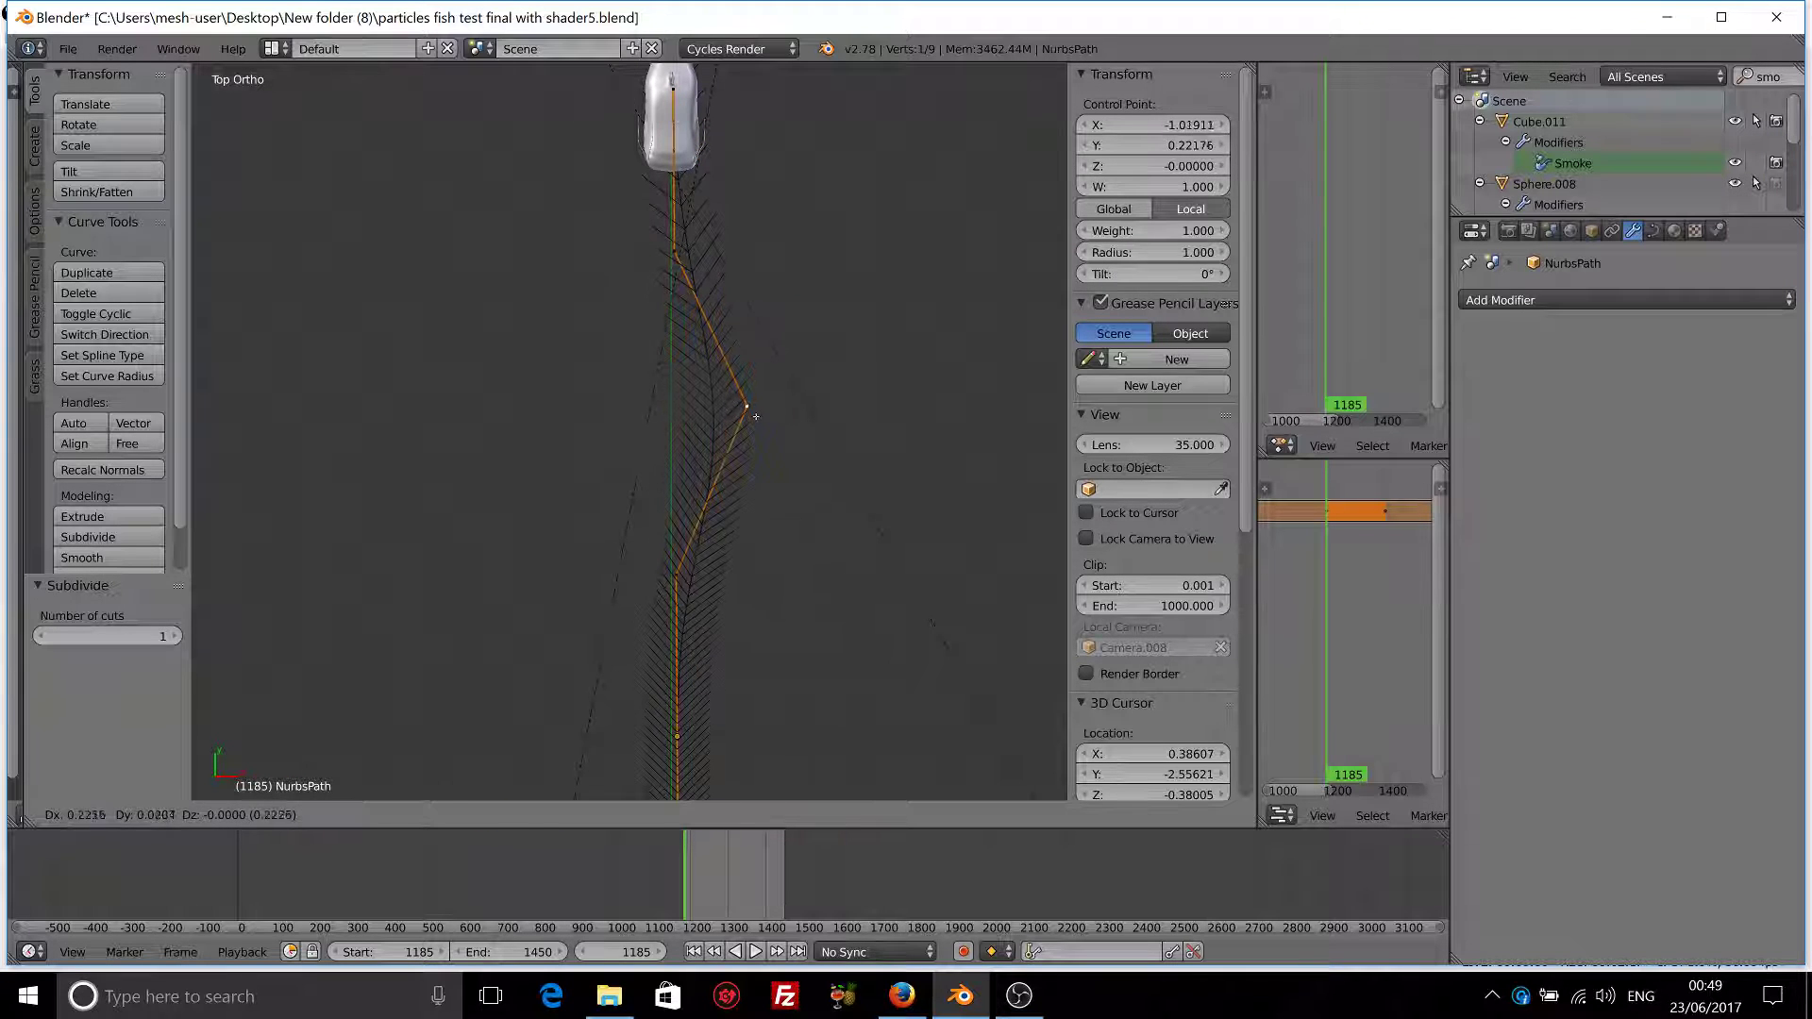
pyautogui.click(748, 406)
# - Select all control points of the path and subdivide it once more
pyautogui.scroll(-3, 750, 415)
pyautogui.press('a')
pyautogui.press('a')
pyautogui.press('w')
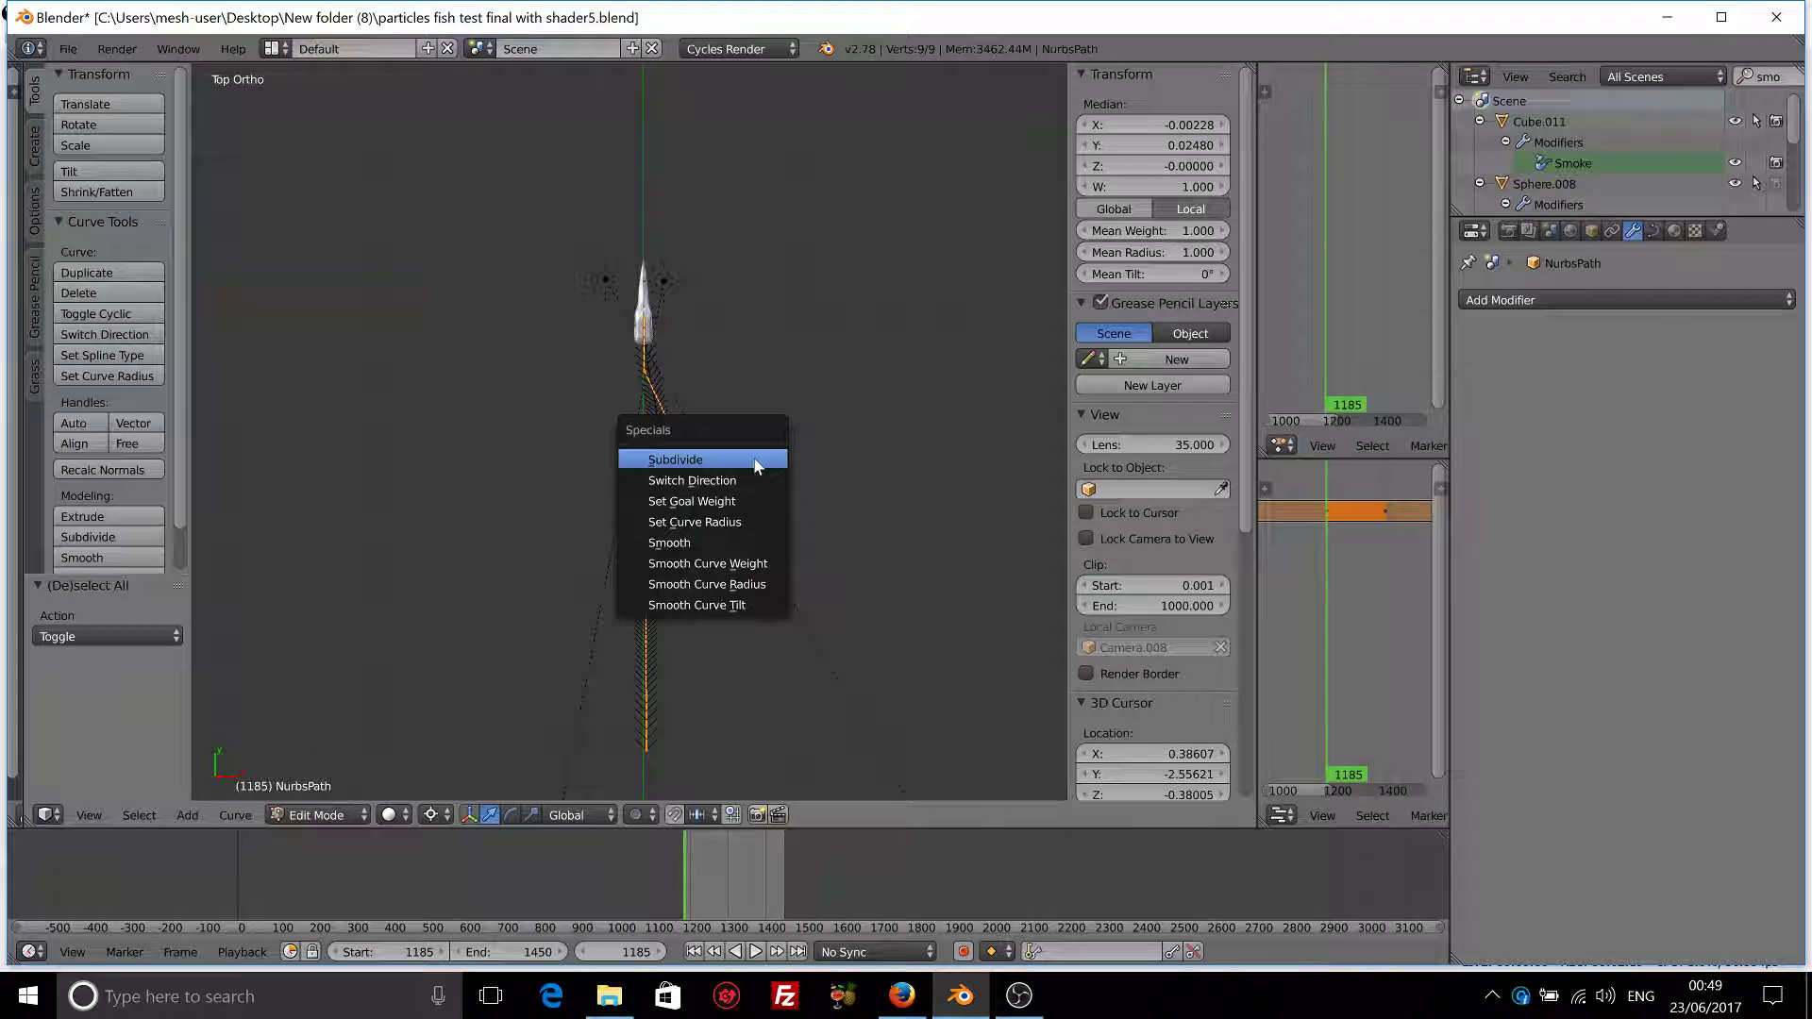
pyautogui.click(754, 458)
# - Form the first bend near the fish by moving one control point about X 0.15, Y 0.17 and its neighbour about 0.08 on X
pyautogui.scroll(2, 754, 459)
pyautogui.rightClick(676, 372)
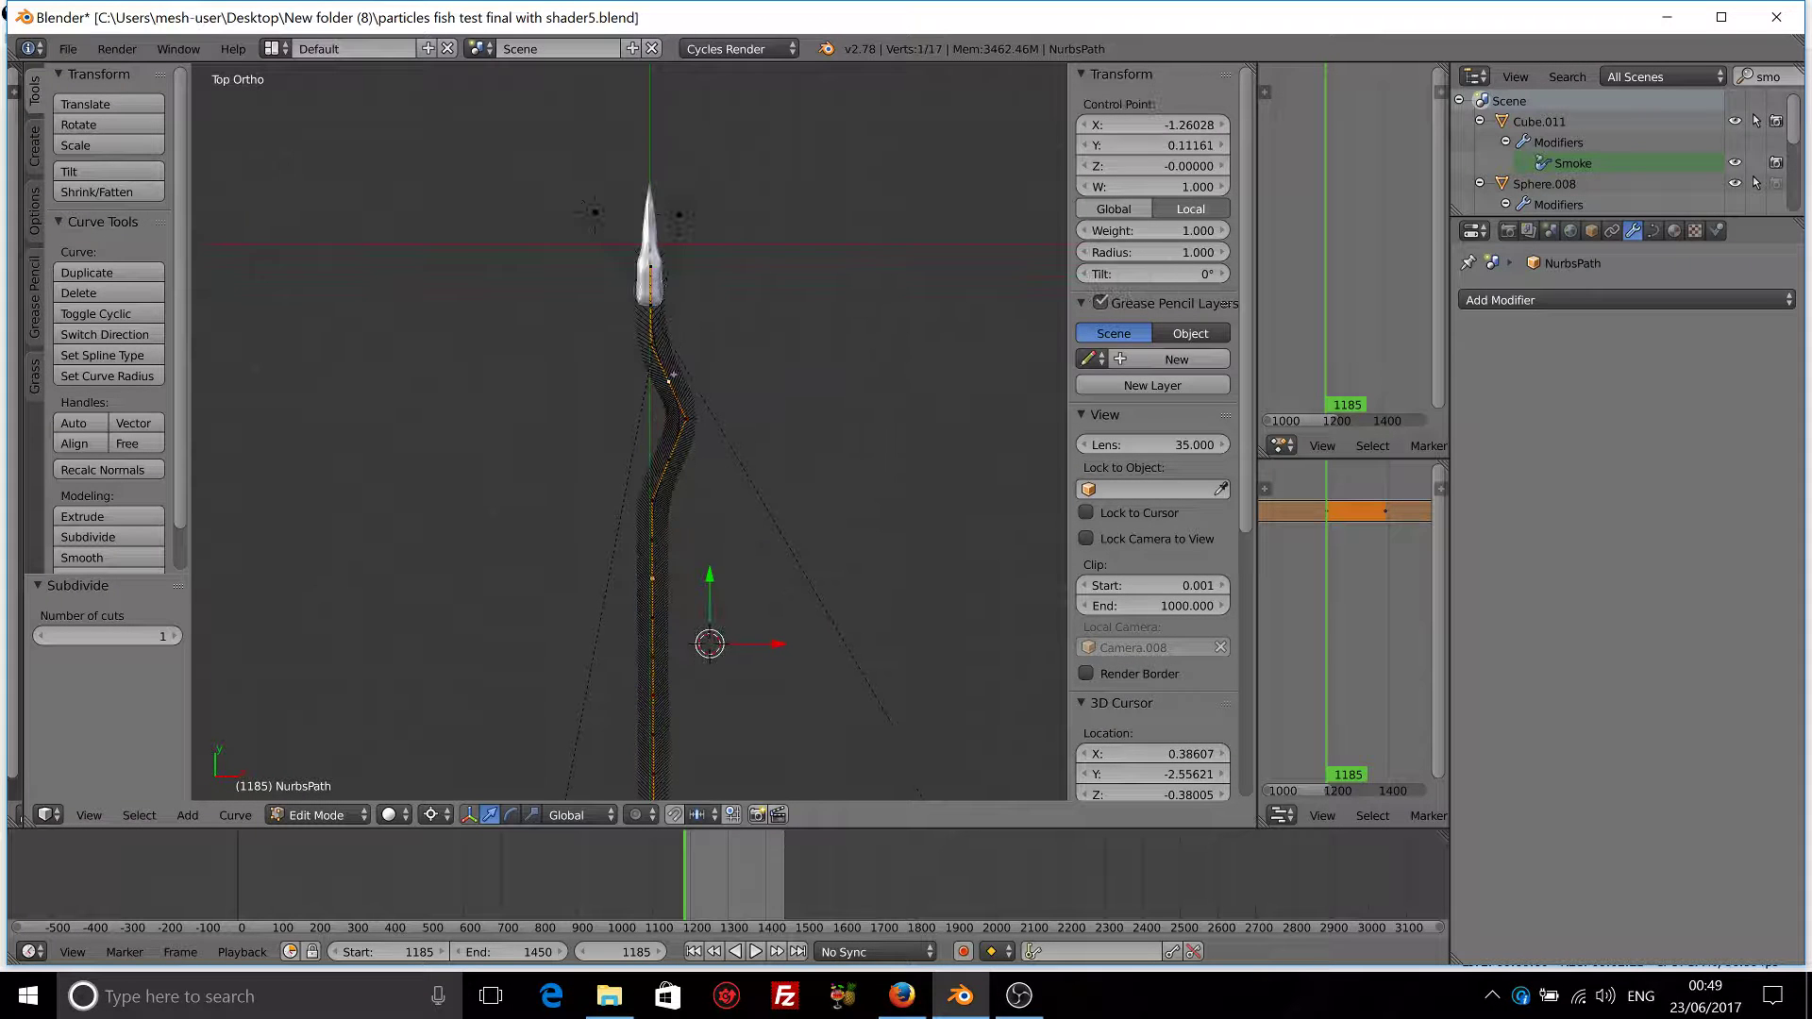
pyautogui.press('g')
pyautogui.click(696, 350)
pyautogui.press('g')
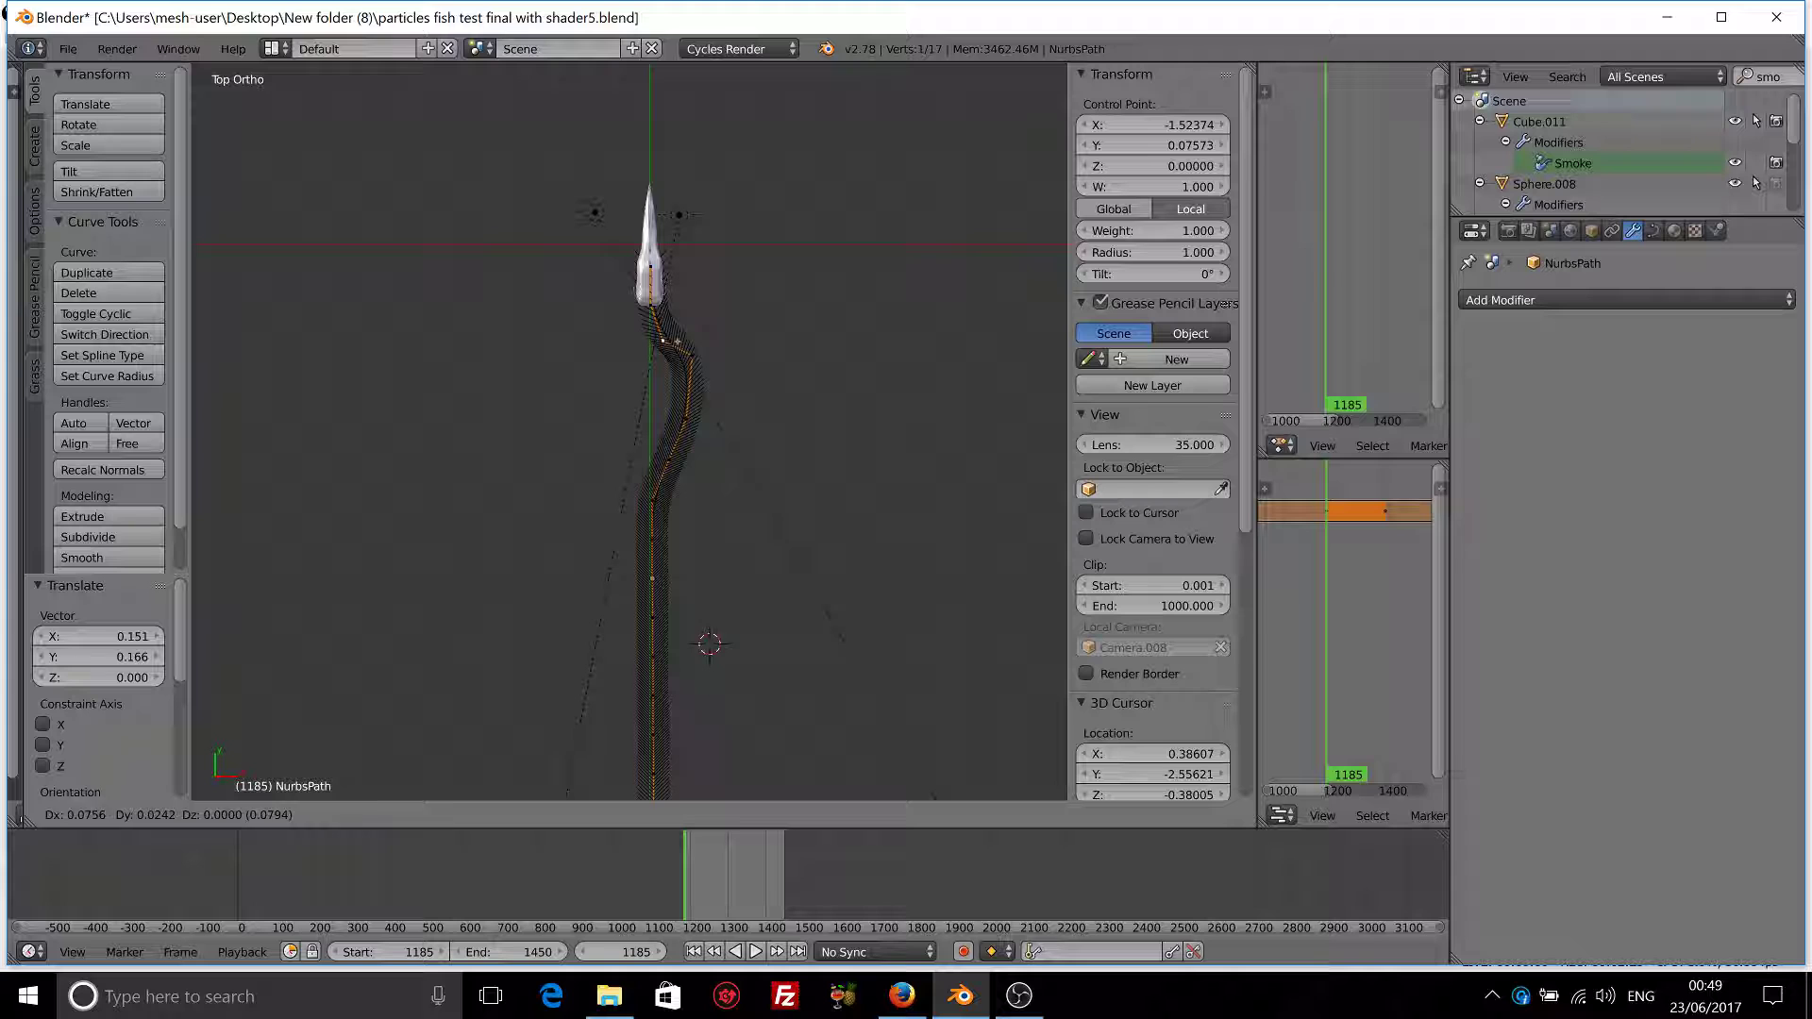
pyautogui.click(677, 338)
# - Shape the first bend toward negative X with the next three control points, moving the last one about X -0.28, Y 0.13
pyautogui.rightClick(695, 436)
pyautogui.press('g')
pyautogui.click(685, 420)
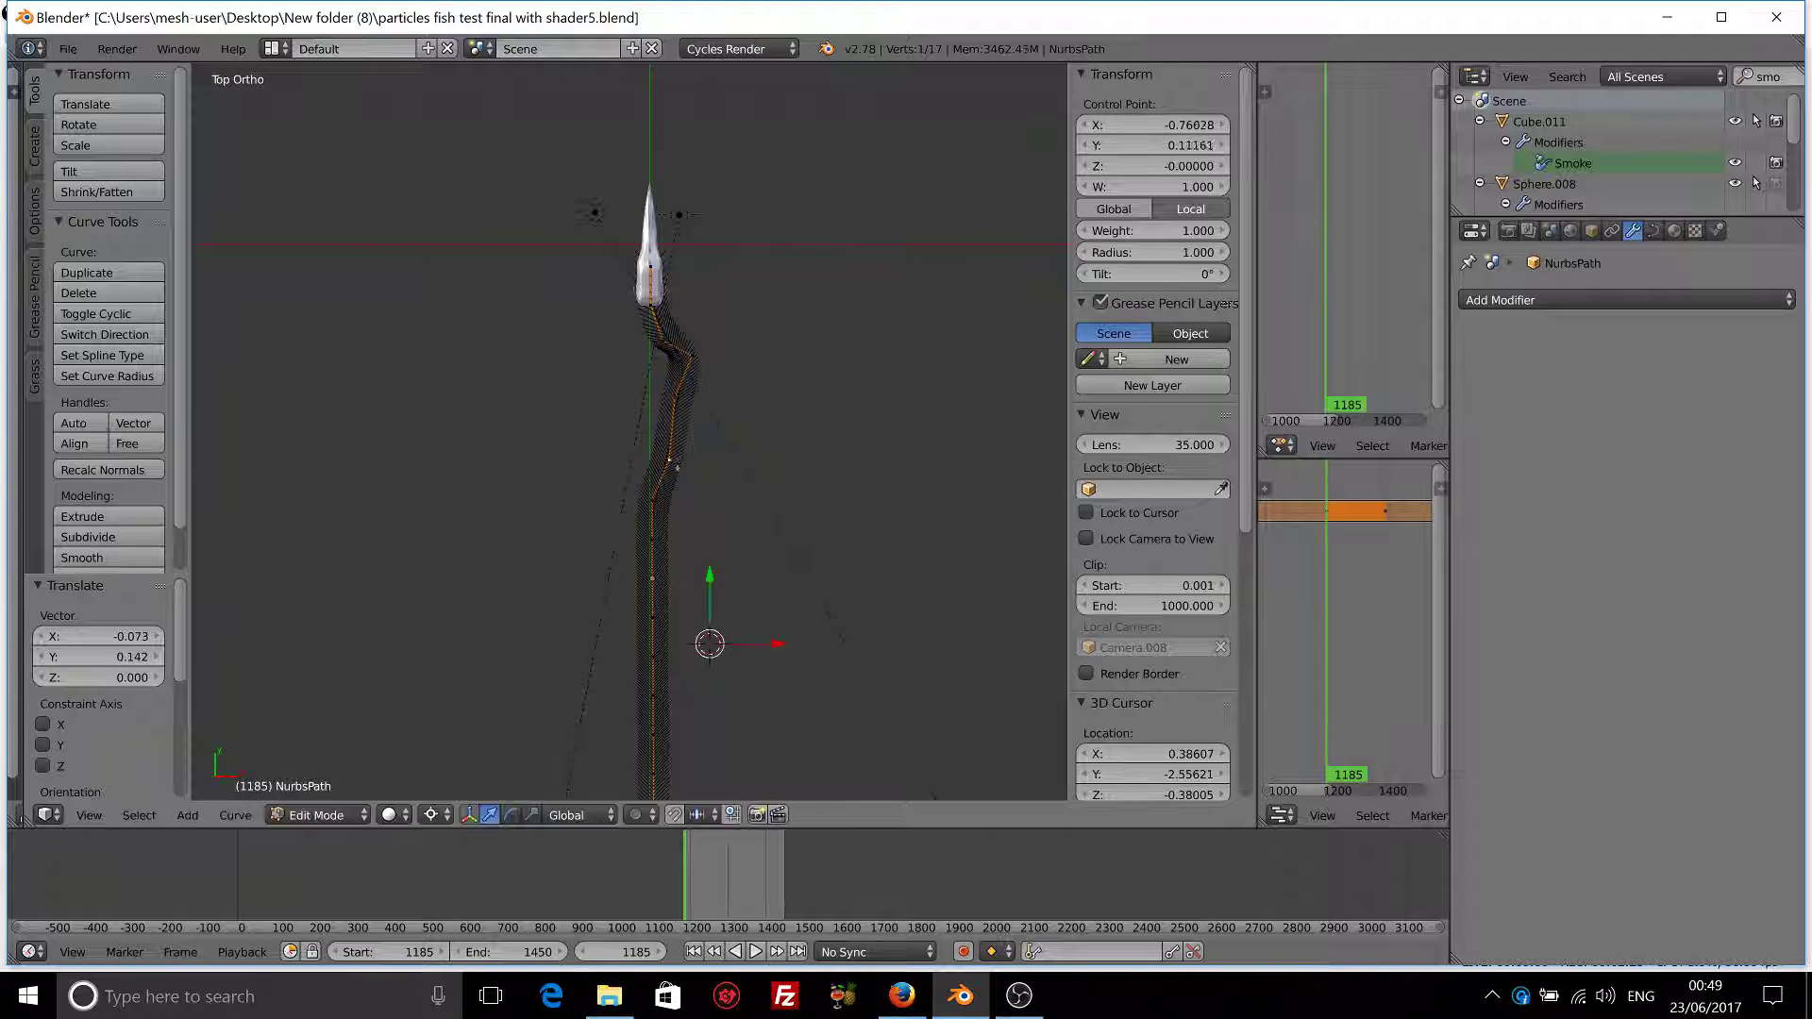
pyautogui.press('g')
pyautogui.click(637, 442)
pyautogui.rightClick(657, 498)
pyautogui.press('g')
pyautogui.click(613, 479)
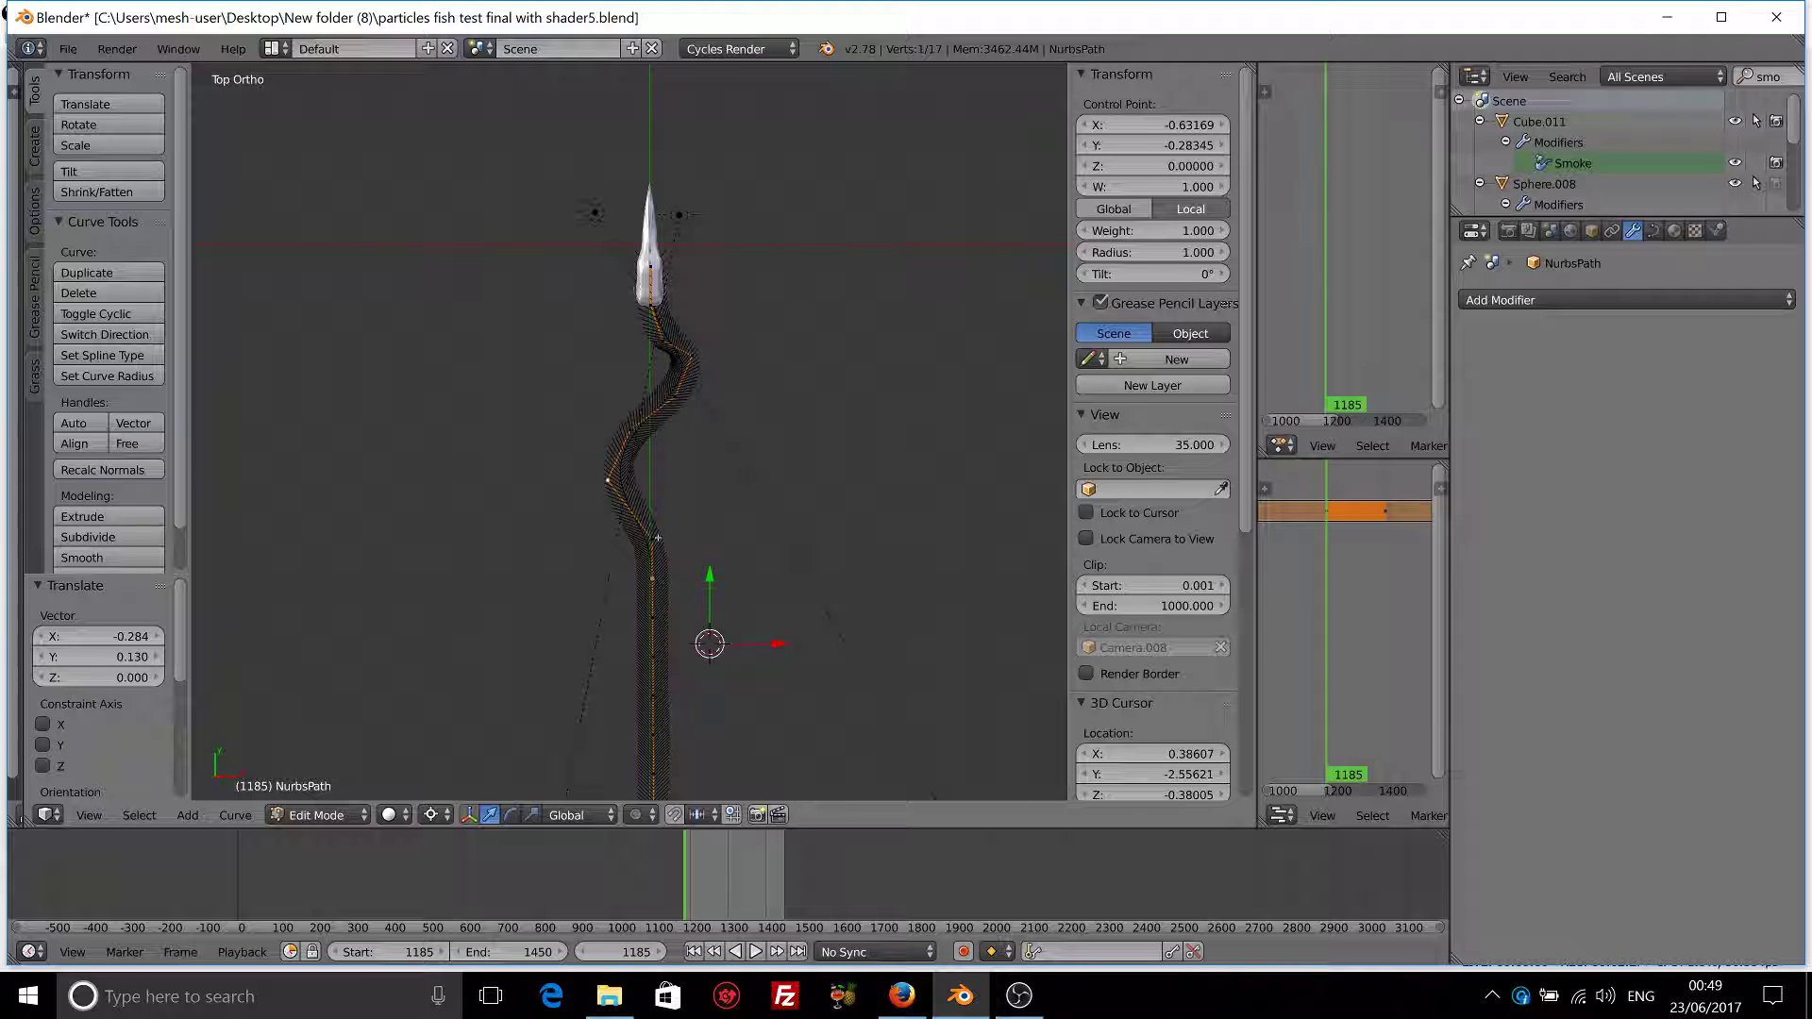
# - Start the second bend toward positive X with three more control points, moving the first about X 0.23, Y 0.23 and the last about 0.14 on X
pyautogui.rightClick(657, 538)
pyautogui.press('g')
pyautogui.click(693, 503)
pyautogui.rightClick(673, 587)
pyautogui.press('g')
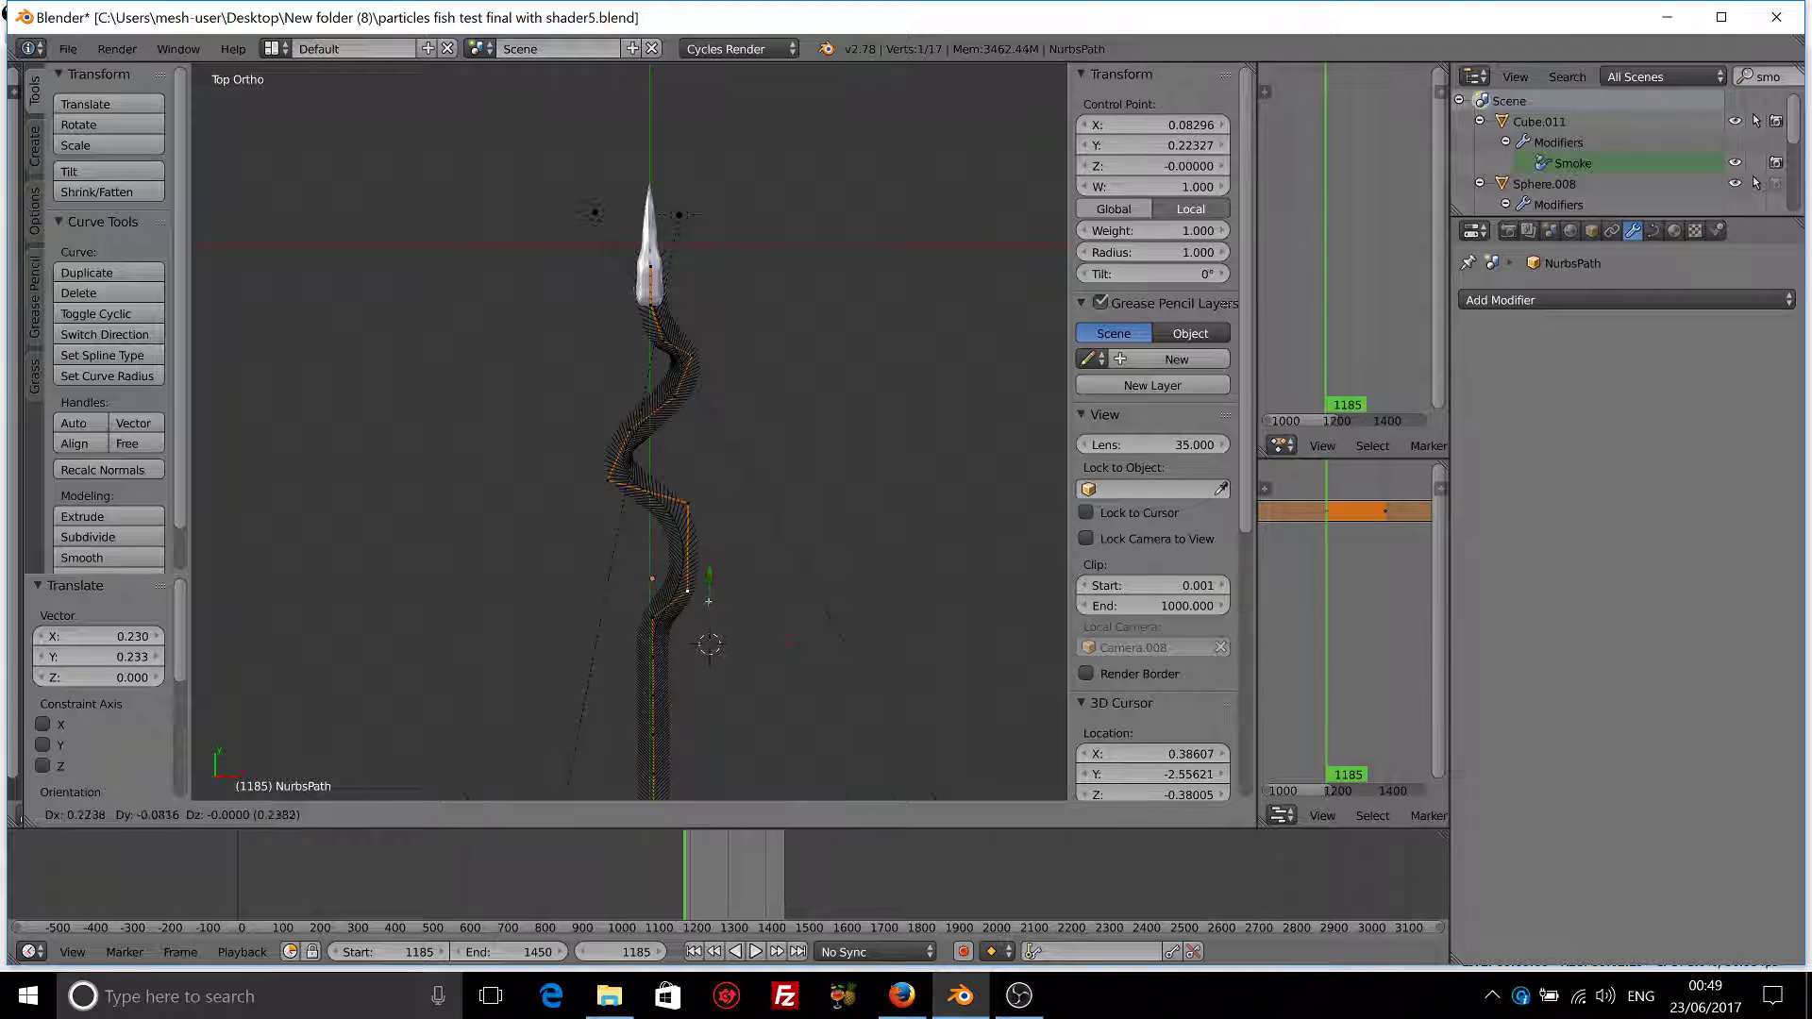
pyautogui.click(653, 640)
pyautogui.press('g')
pyautogui.click(677, 622)
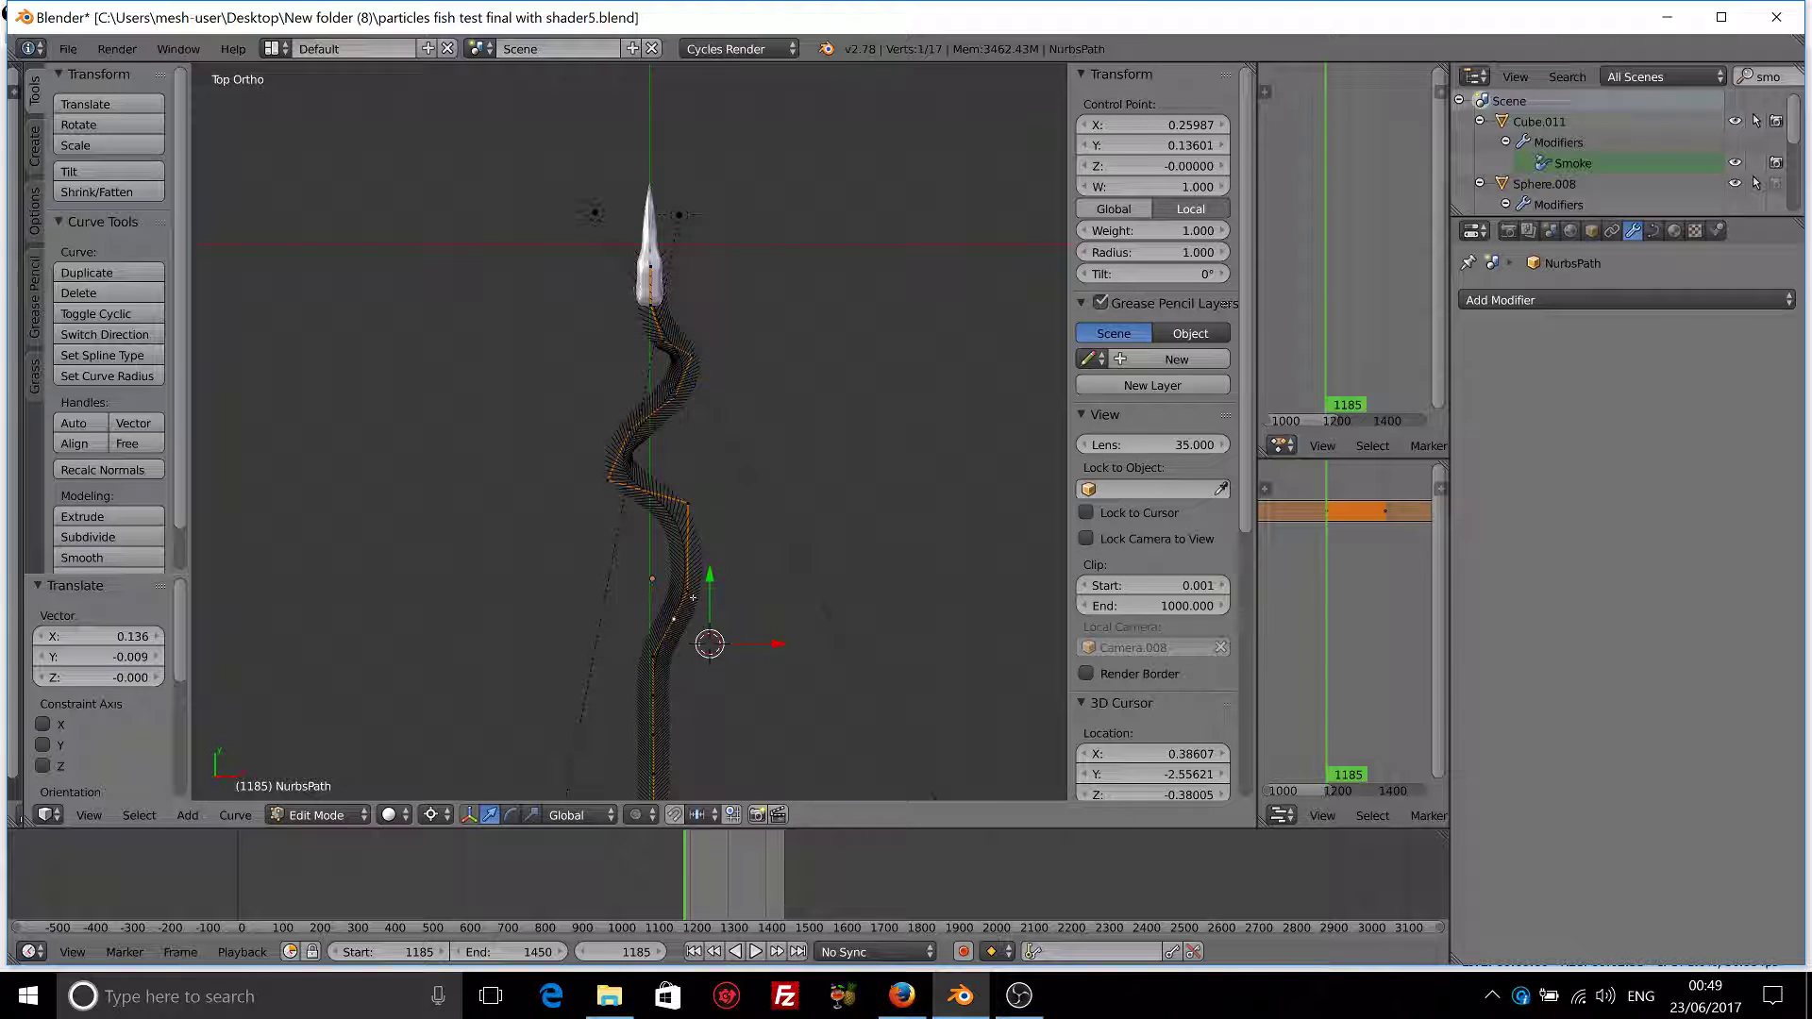
# - Round the second positive-X bend with its two outer control points, and move the following point about X -0.25, Y 0.05
pyautogui.rightClick(690, 594)
pyautogui.press('g')
pyautogui.click(714, 548)
pyautogui.rightClick(678, 625)
pyautogui.press('g')
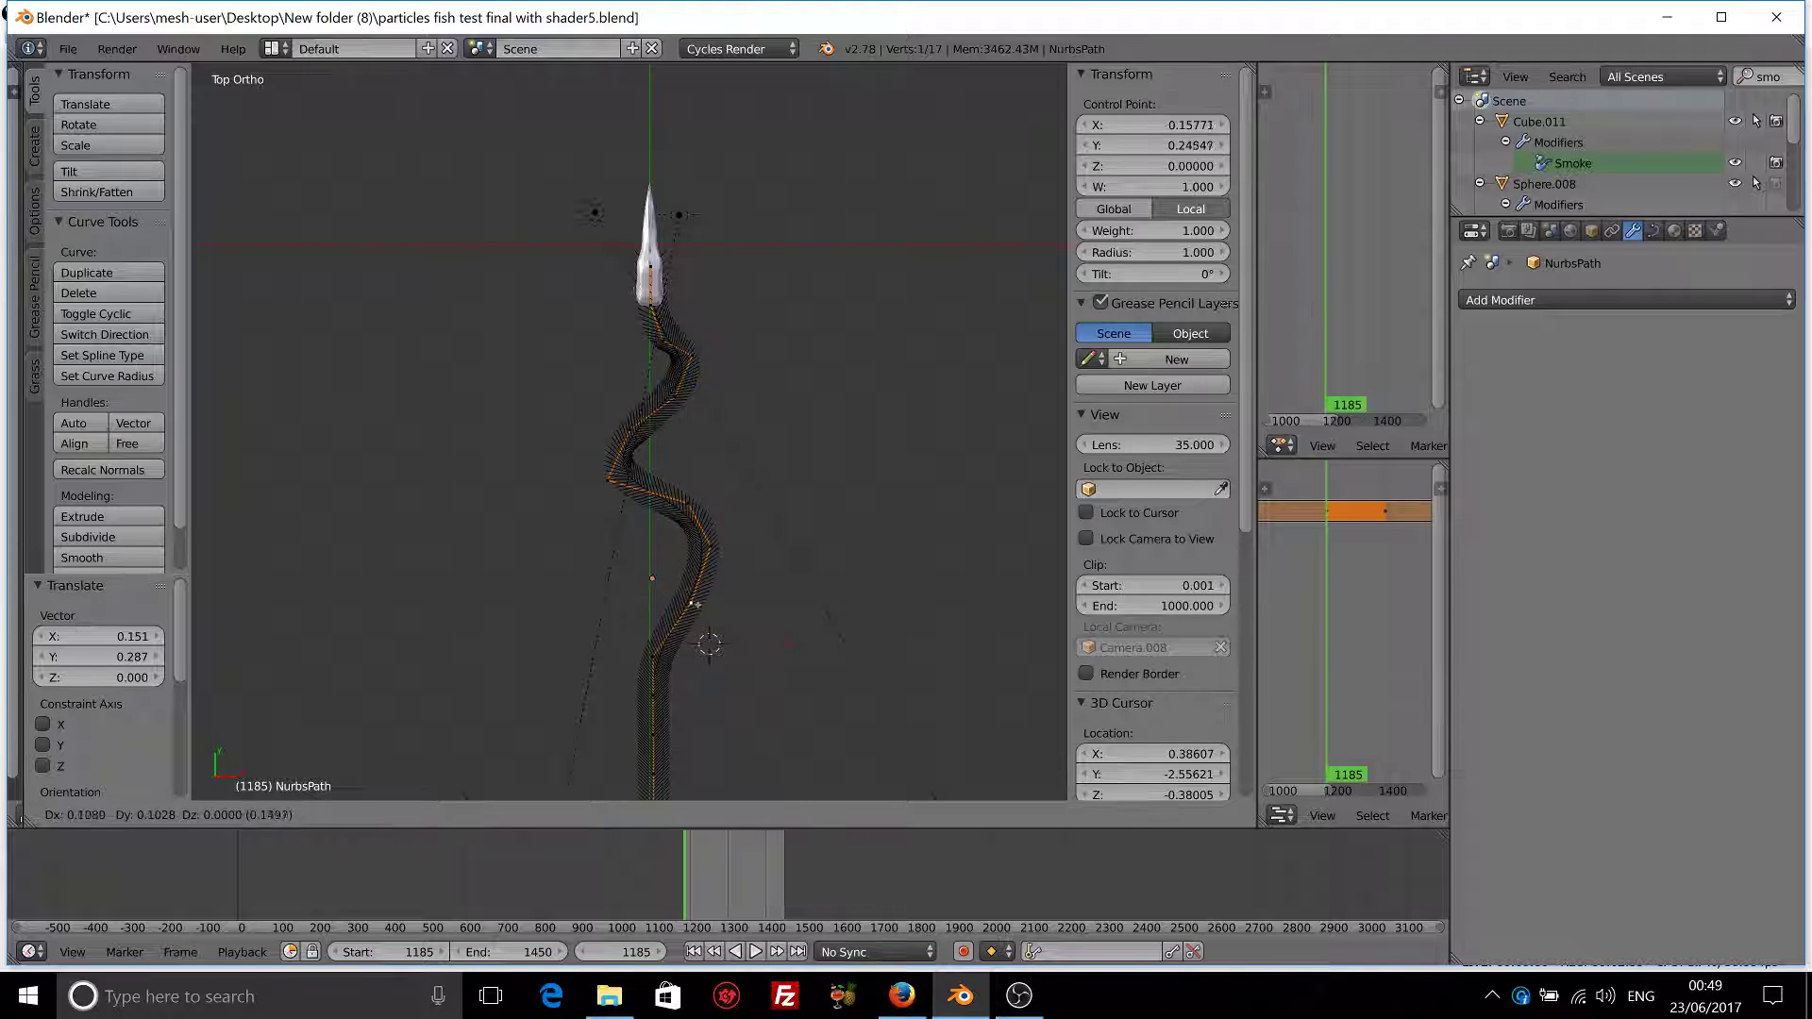
pyautogui.click(697, 604)
pyautogui.rightClick(655, 655)
pyautogui.press('g')
pyautogui.click(616, 648)
# - Bend the next stretch of the path toward positive X with two control points, and move the following one about X -0.14, Y 0.02
pyautogui.keyDown('shift'); pyautogui.moveTo(721, 670); pyautogui.dragTo(740, 382, button='middle'); pyautogui.keyUp('shift')
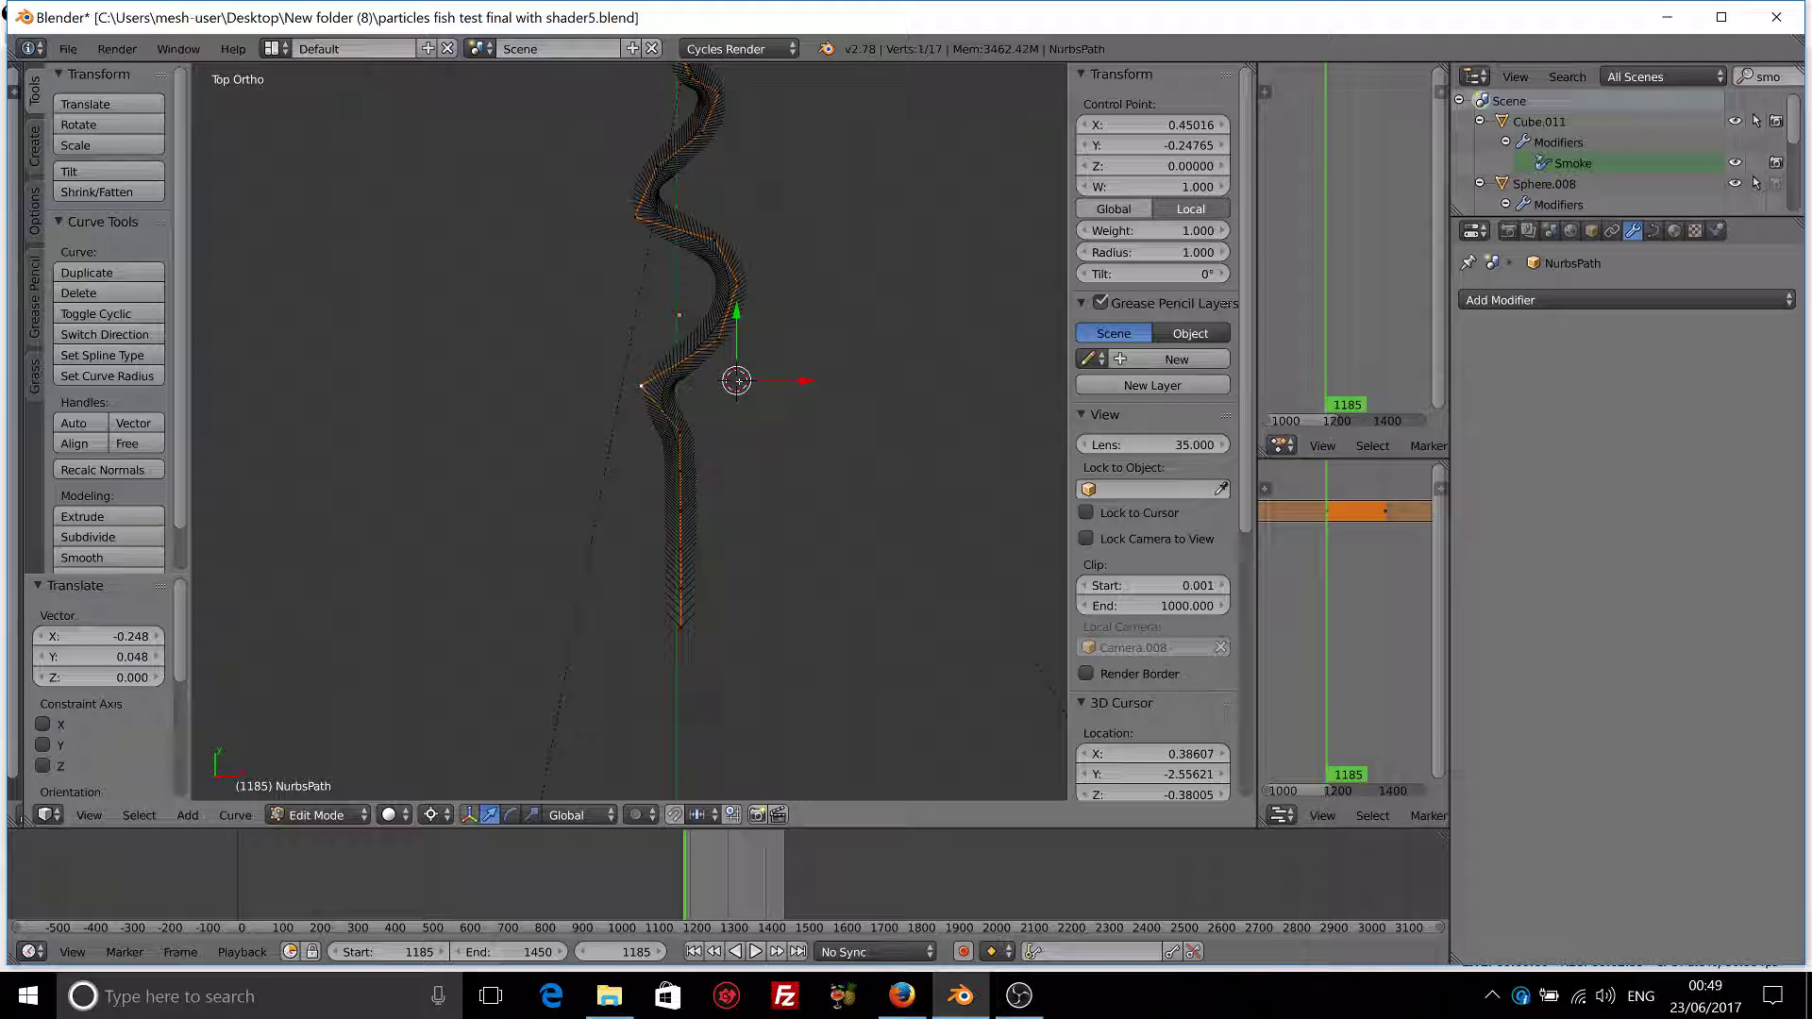
pyautogui.rightClick(688, 430)
pyautogui.press('g')
pyautogui.click(701, 418)
pyautogui.rightClick(687, 485)
pyautogui.press('g')
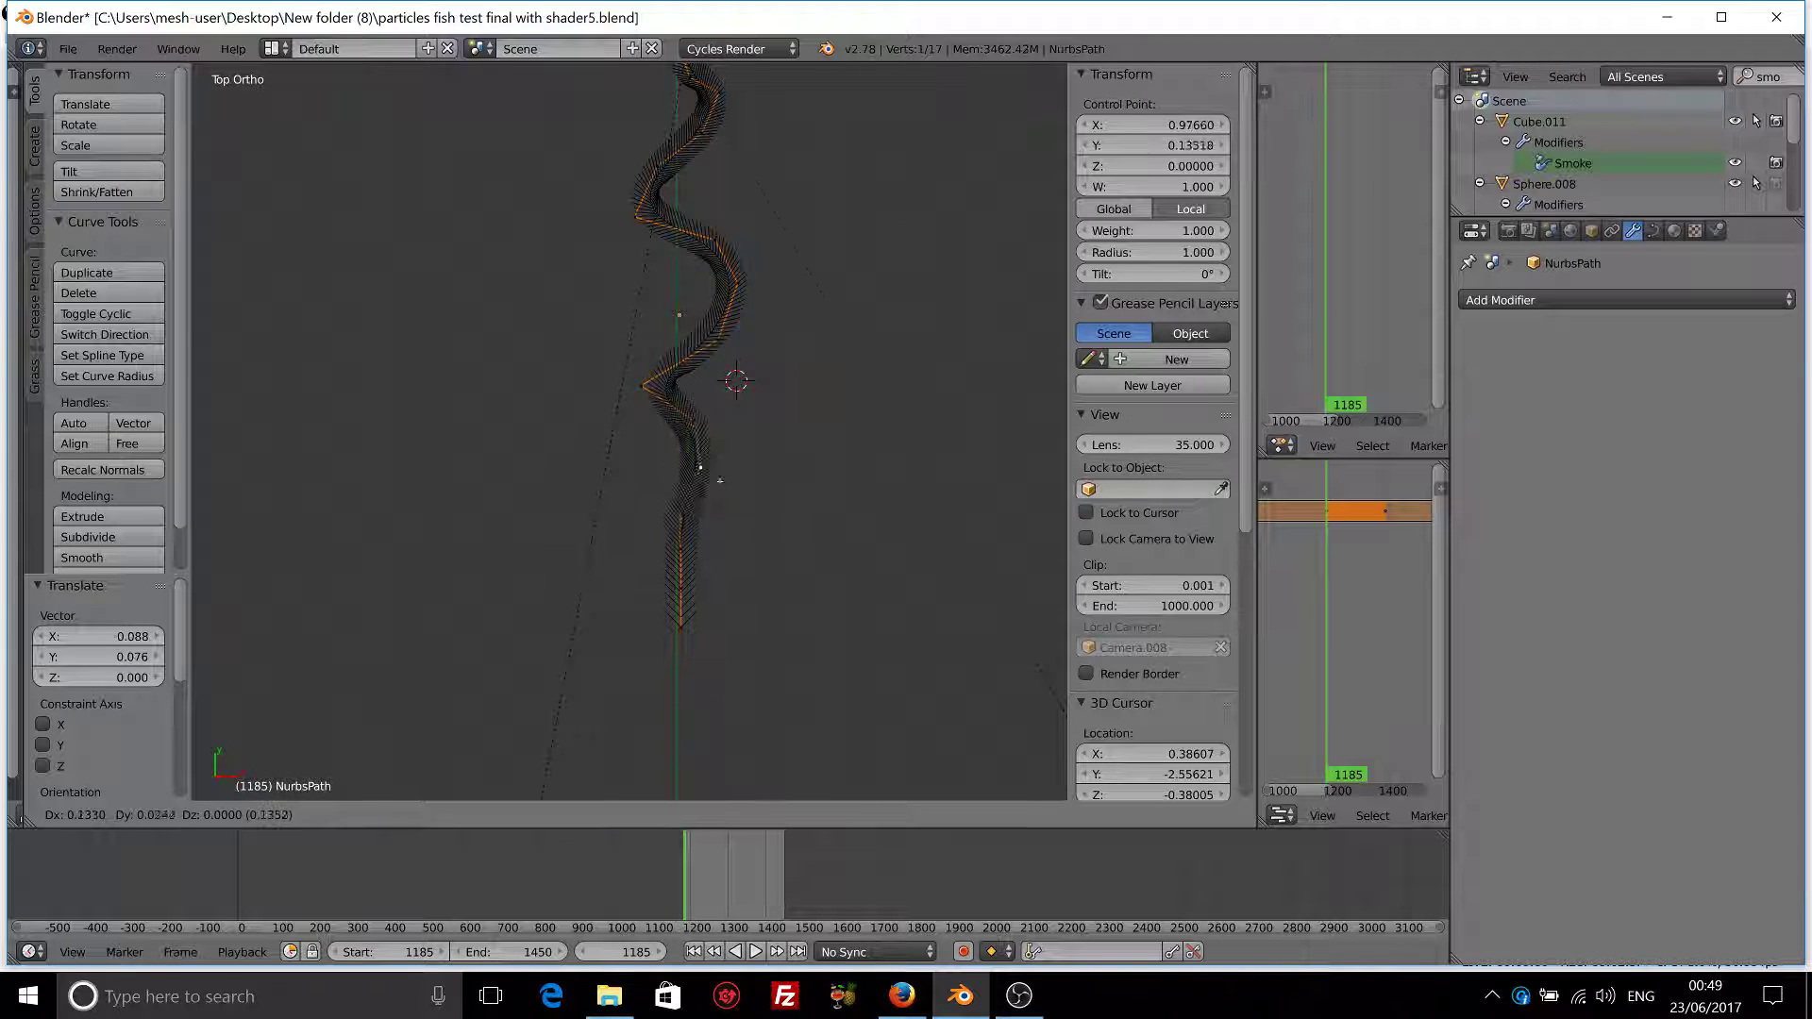
pyautogui.click(739, 478)
pyautogui.press('g')
pyautogui.click(660, 511)
# - Zigzag the last three control points at the far end, moving the second-to-last about 0.16 on X and the endpoint about X 0.44, Y 0.06
pyautogui.rightClick(678, 550)
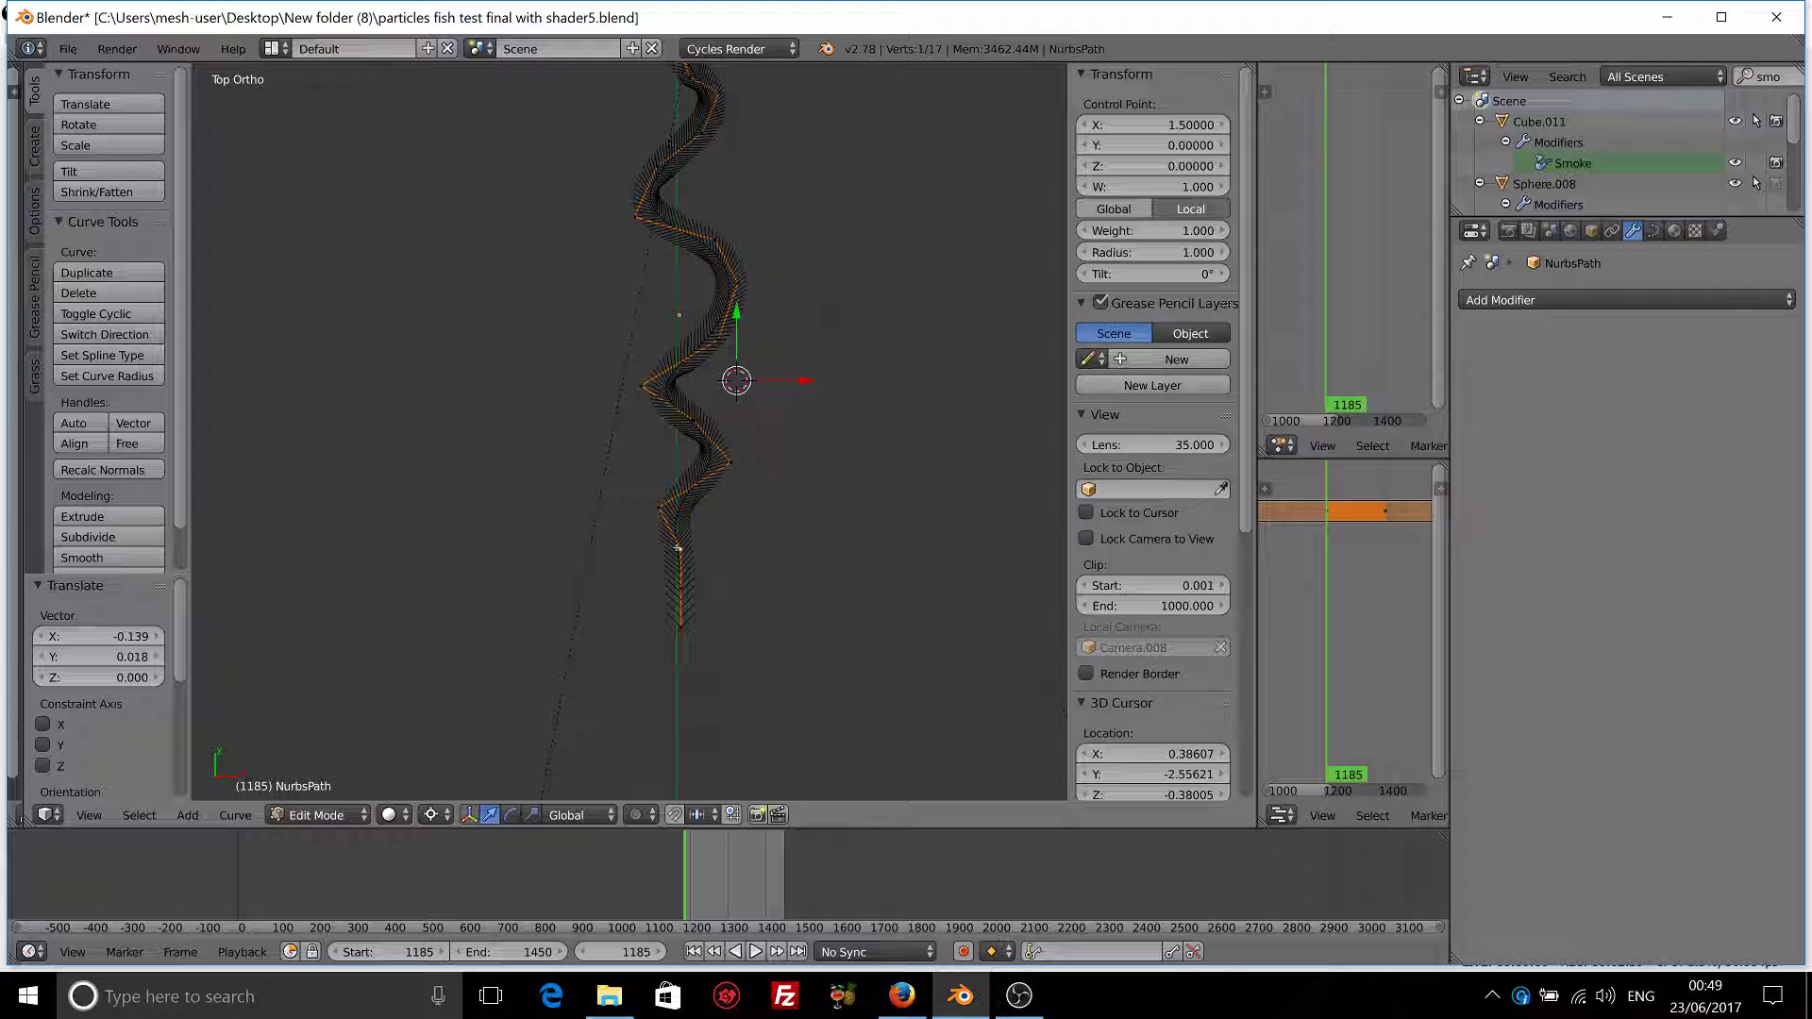
pyautogui.press('g')
pyautogui.click(644, 559)
pyautogui.rightClick(678, 587)
pyautogui.press('g')
pyautogui.click(705, 589)
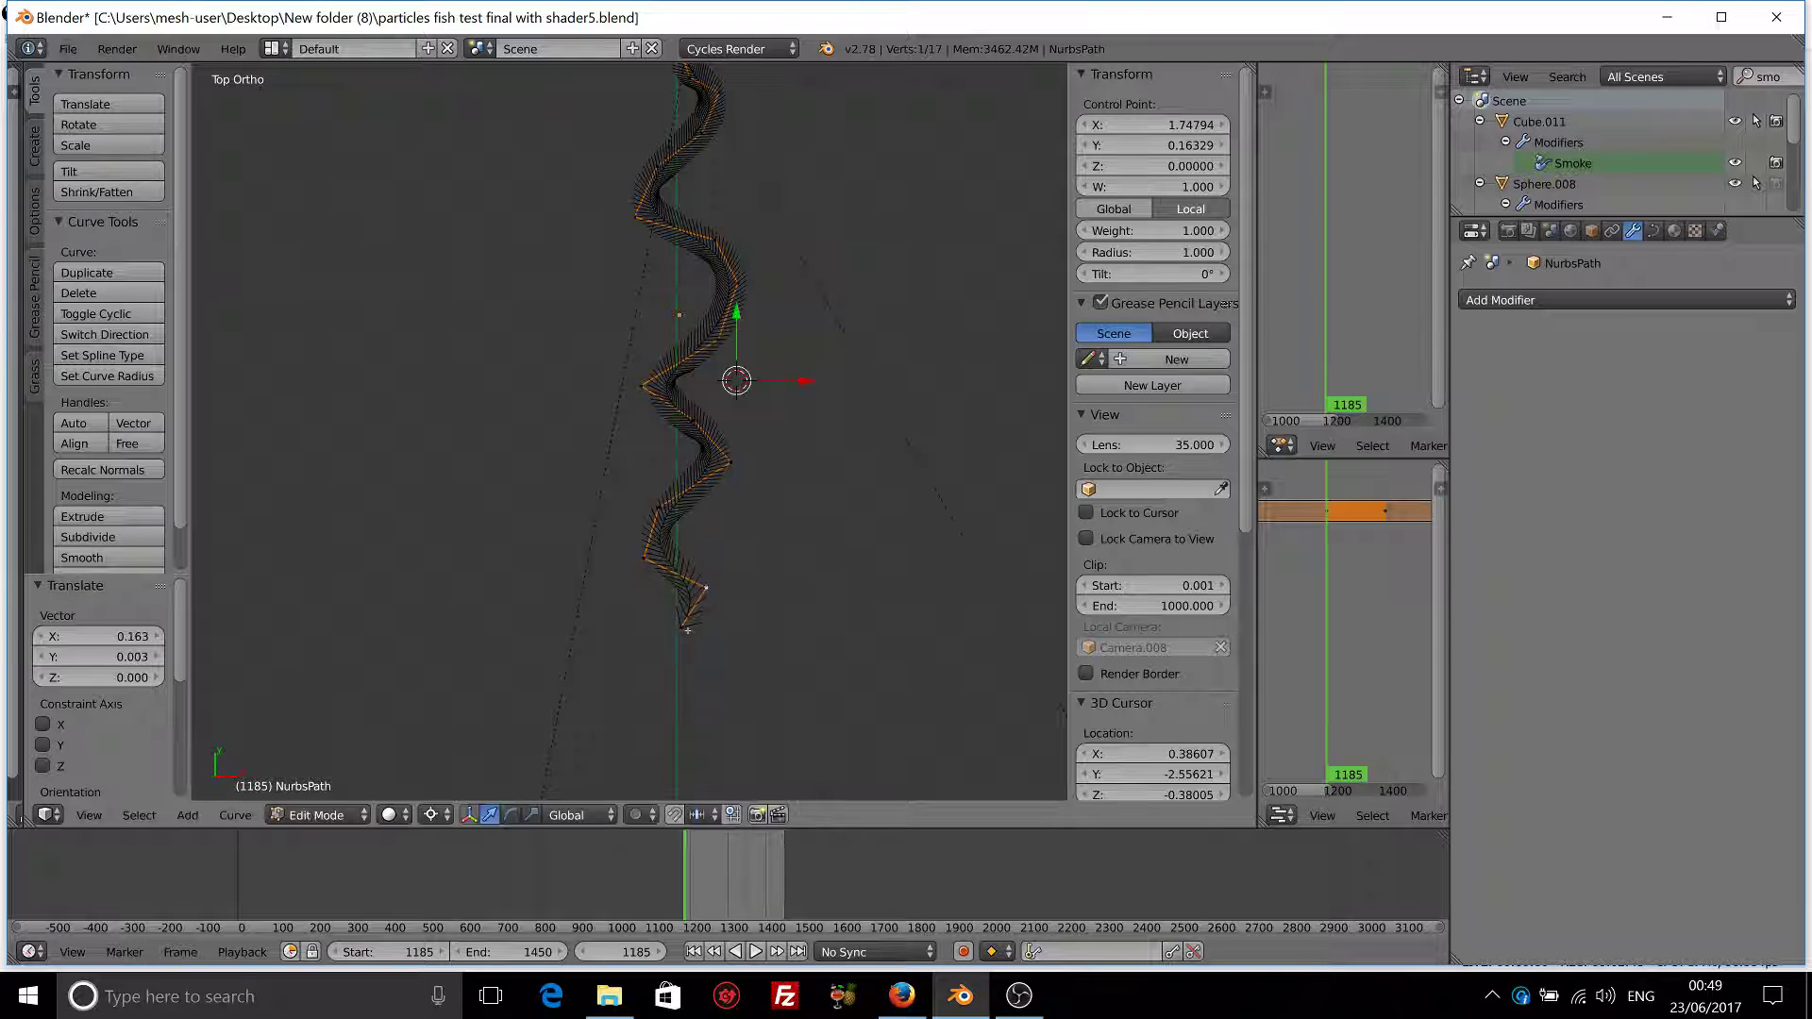
pyautogui.rightClick(681, 627)
pyautogui.press('g')
pyautogui.click(750, 618)
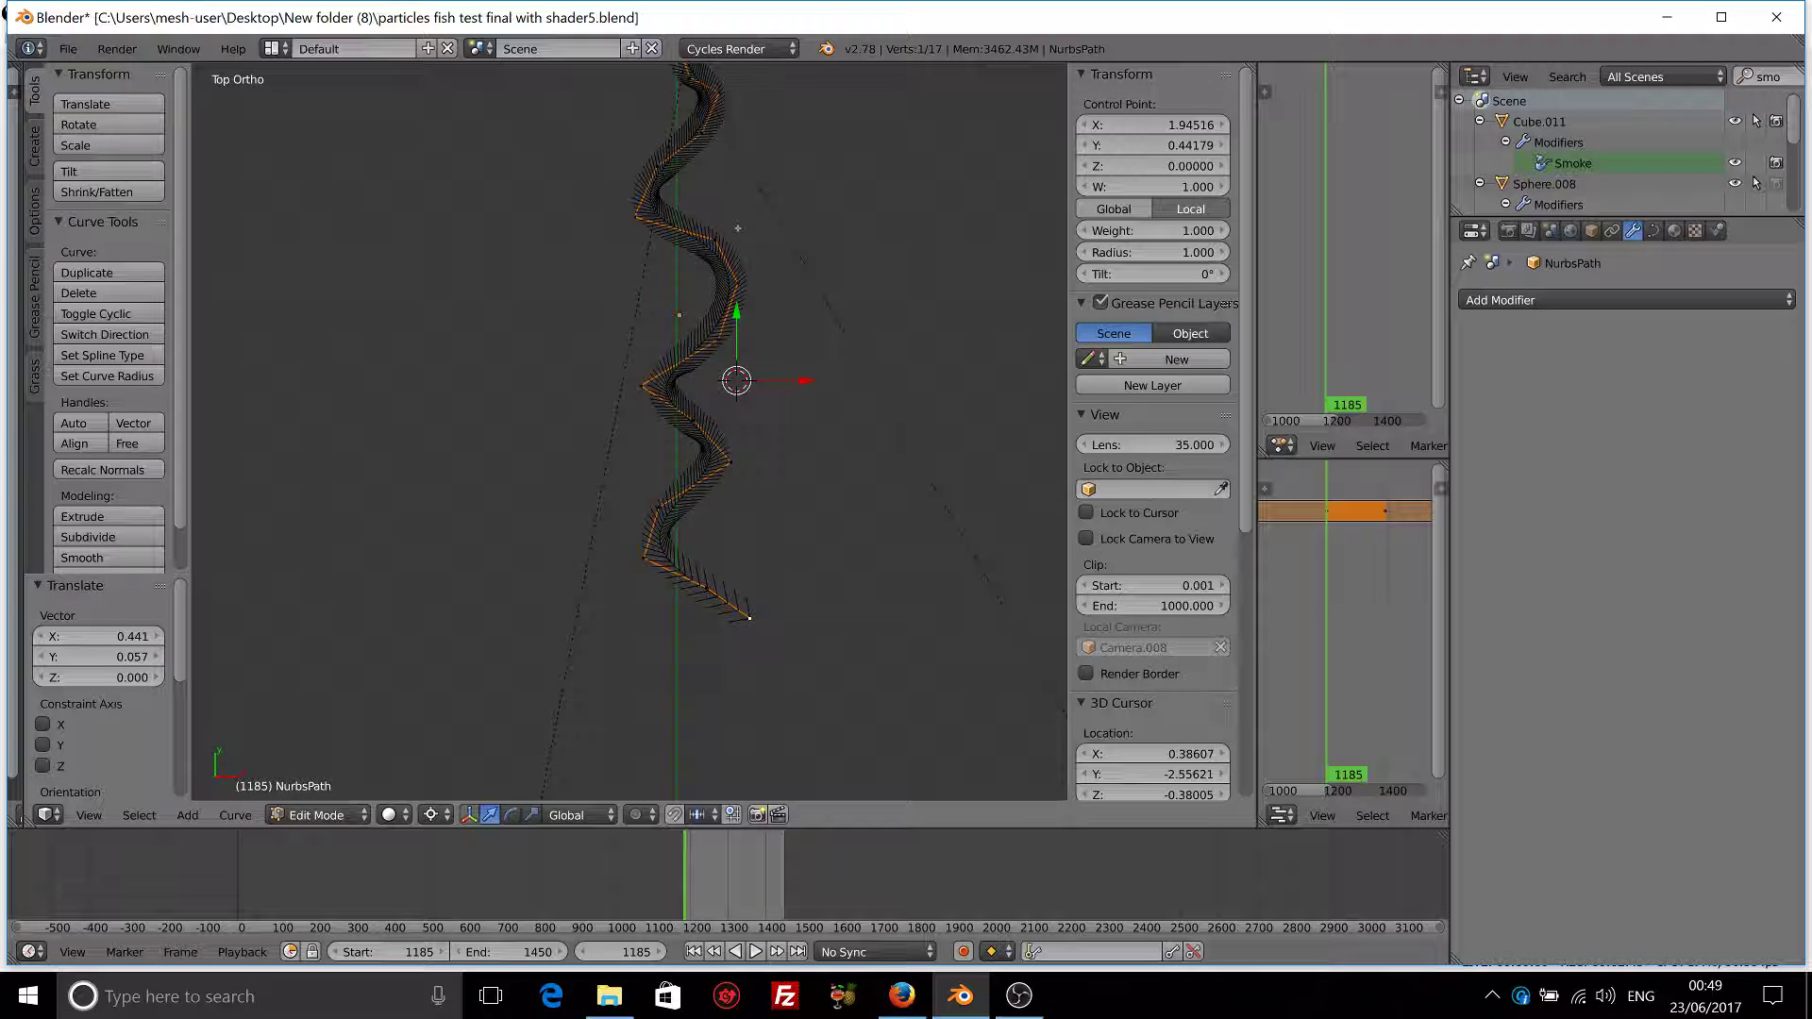
# - Smooth the path's middle bends by shifting their control points along Y, including two on the negative-X side by about -0.28 and -0.26
pyautogui.keyDown('shift'); pyautogui.moveTo(738, 228); pyautogui.dragTo(719, 408, button='middle'); pyautogui.keyUp('shift')
pyautogui.press('g')
pyautogui.click(695, 441)
pyautogui.rightClick(714, 443)
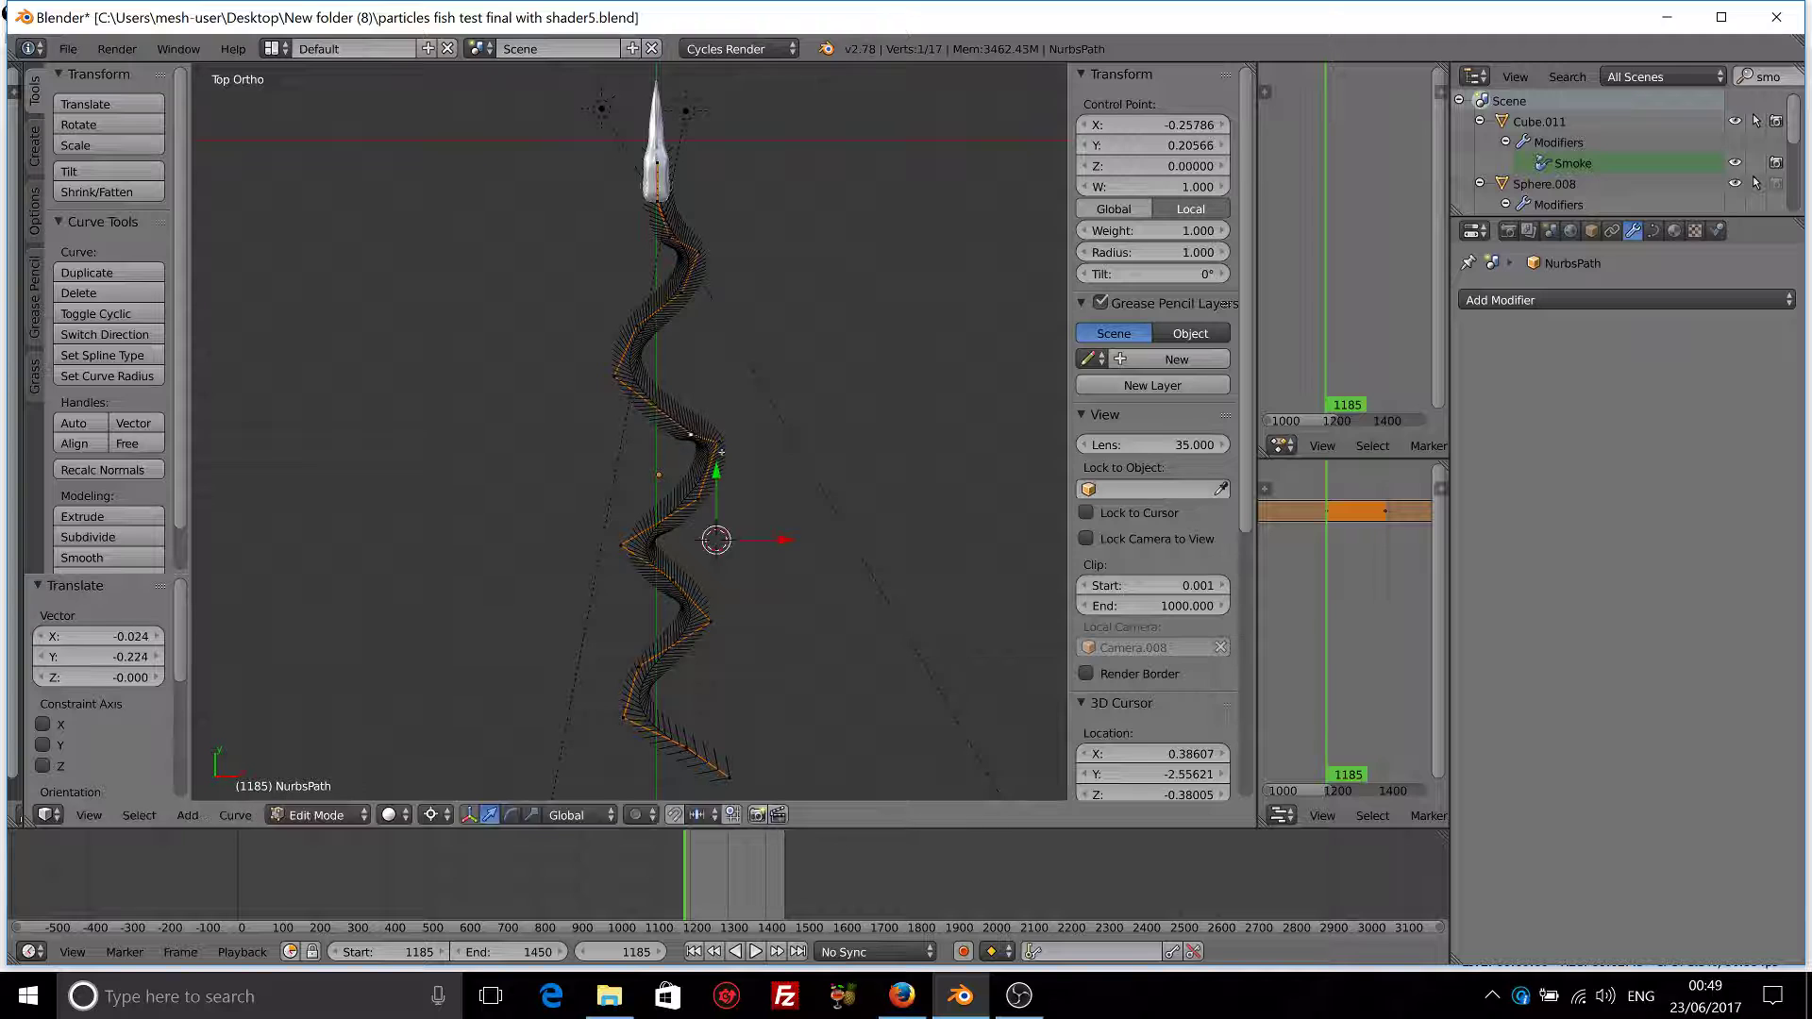
pyautogui.press('g')
pyautogui.click(720, 469)
pyautogui.rightClick(626, 377)
pyautogui.press('g')
pyautogui.click(632, 420)
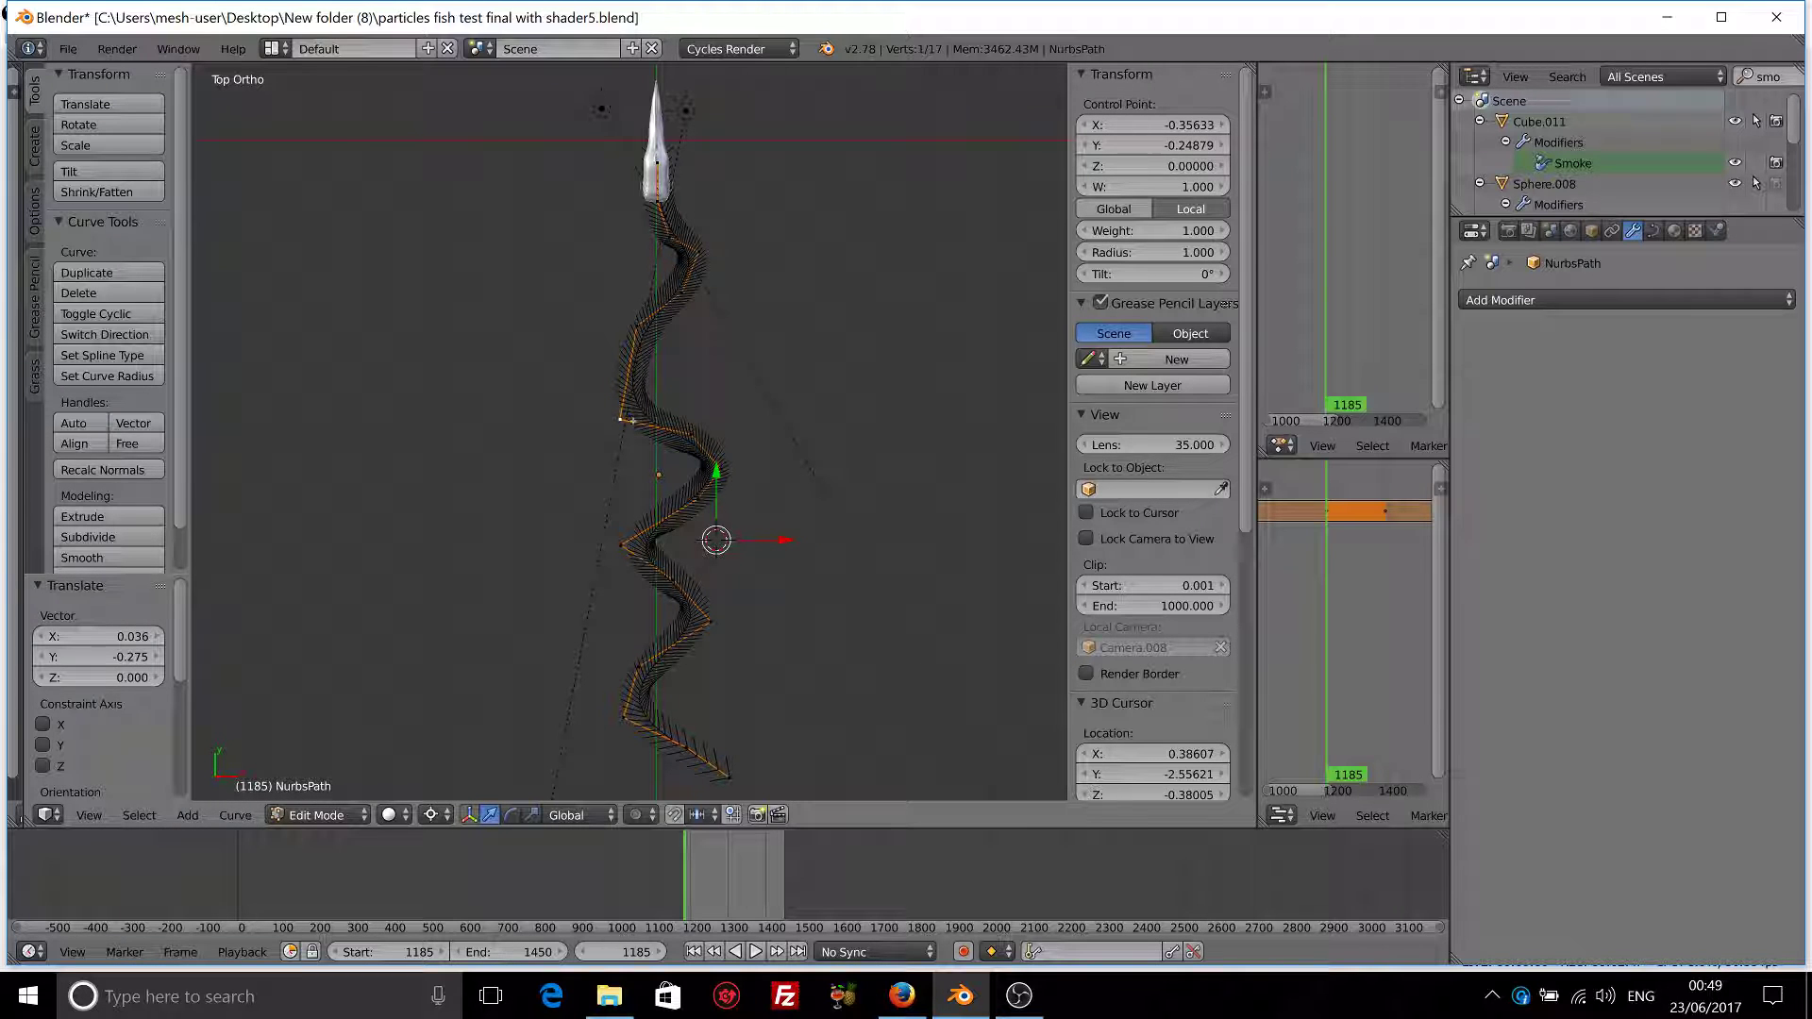
pyautogui.press('g')
pyautogui.click(633, 347)
# - Smooth the bend nearest the fish by repositioning its control points, moving the outer one about X 0.14, Y -0.23
pyautogui.rightClick(703, 308)
pyautogui.press('g')
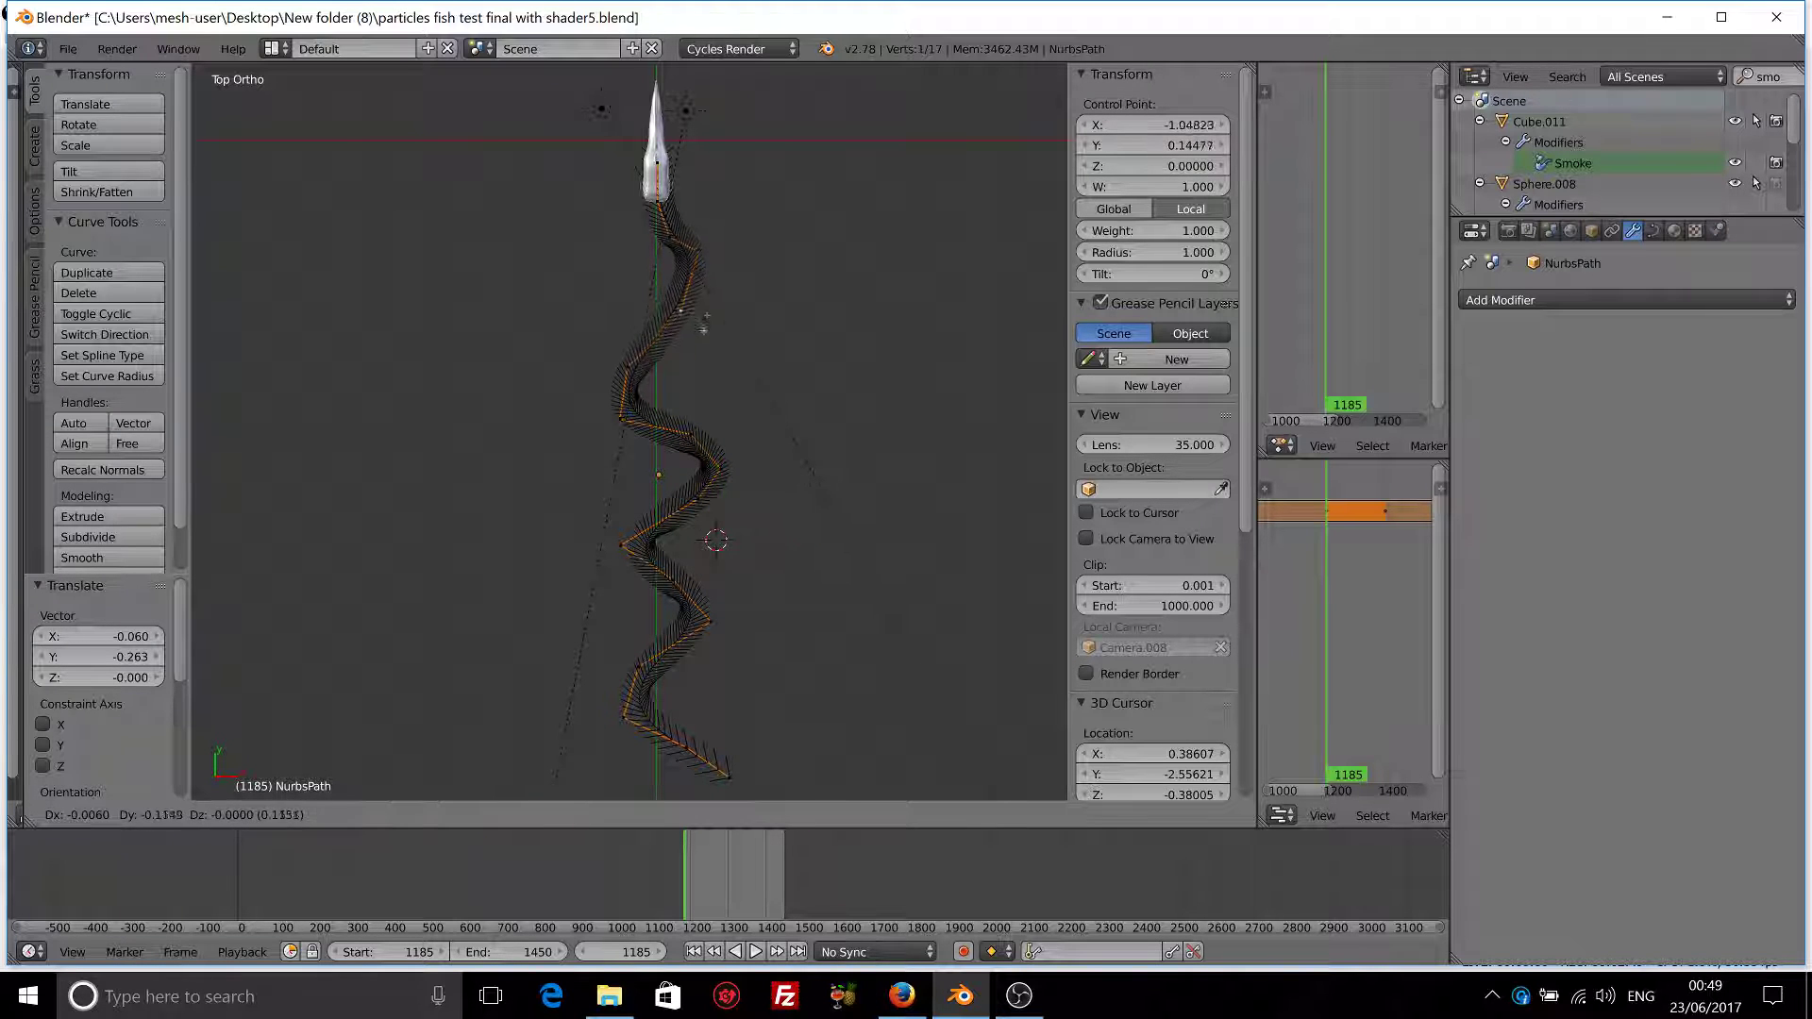
pyautogui.click(712, 352)
pyautogui.rightClick(702, 262)
pyautogui.press('g')
pyautogui.click(721, 315)
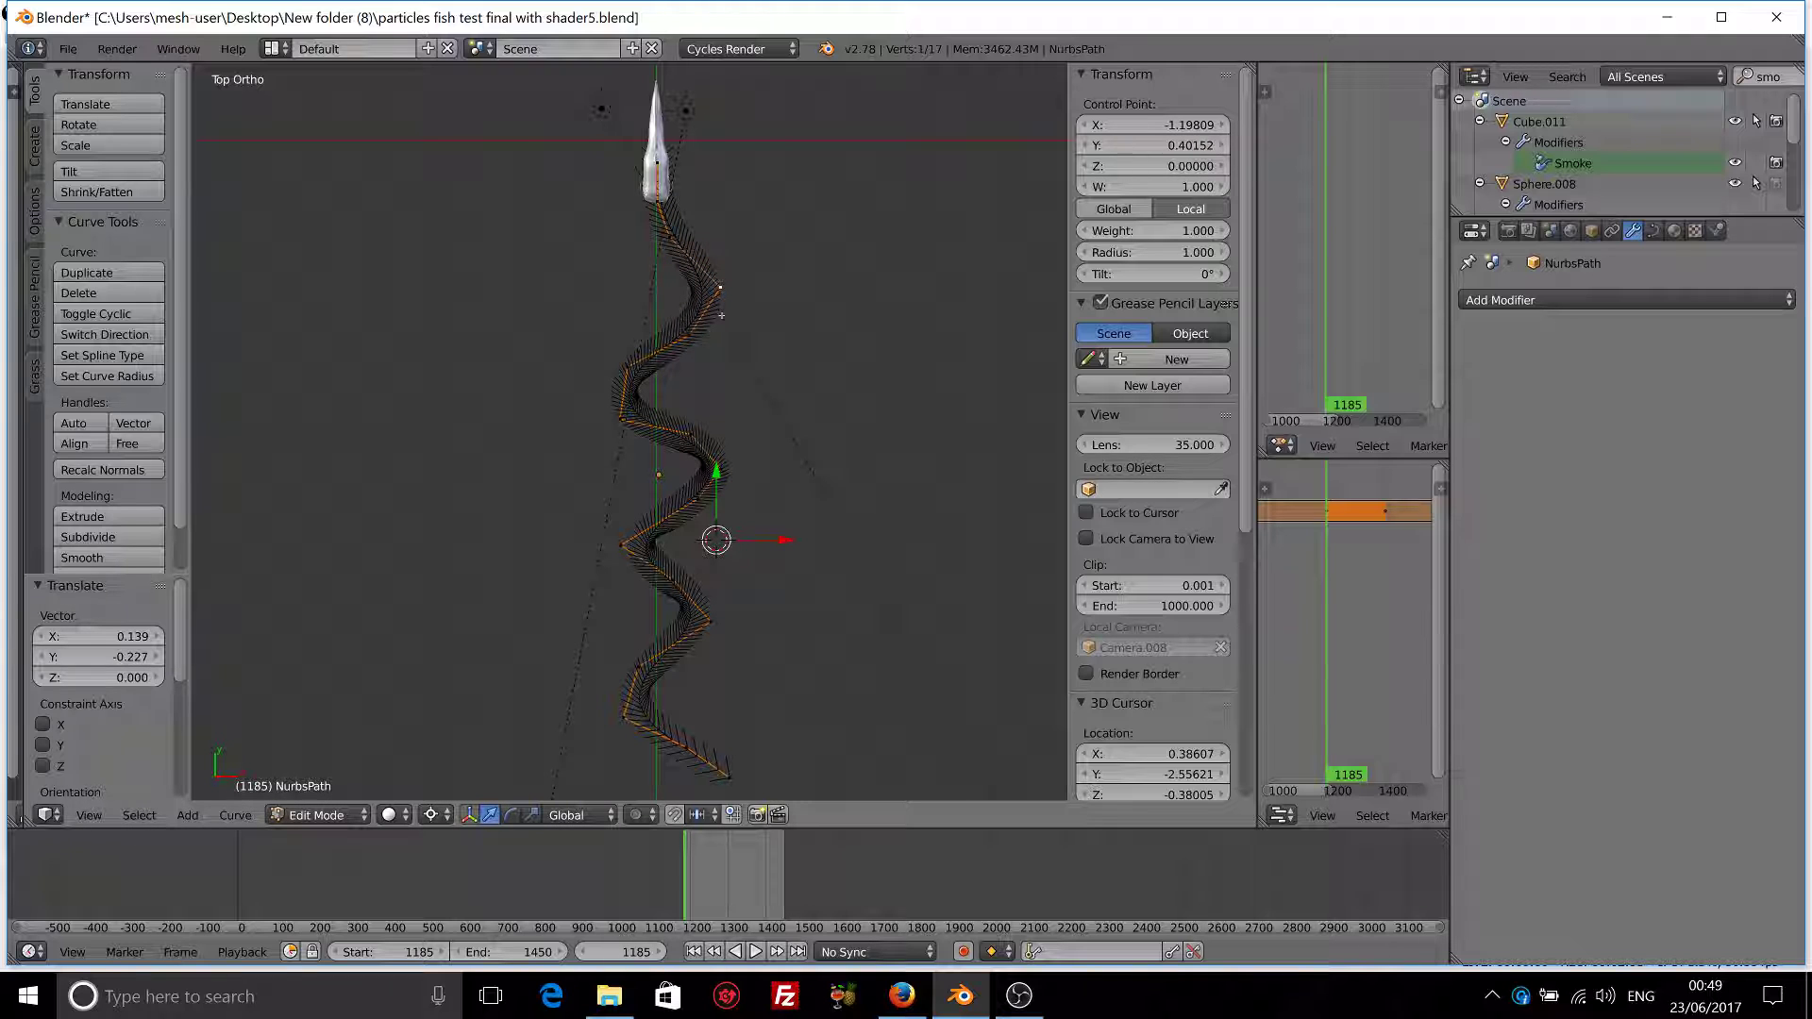
pyautogui.press('g')
pyautogui.click(705, 342)
# - In the left orthographic view, select all control points and raise them by about 0.375 on Z to the fish's height
pyautogui.moveTo(770, 458)
pyautogui.keyDown('shift'); pyautogui.mouseDown(button='middle')
pyautogui.moveTo(760, 385)
pyautogui.moveTo(762, 465)
pyautogui.moveTo(807, 471)
pyautogui.mouseUp(button='middle'); pyautogui.keyUp('shift')
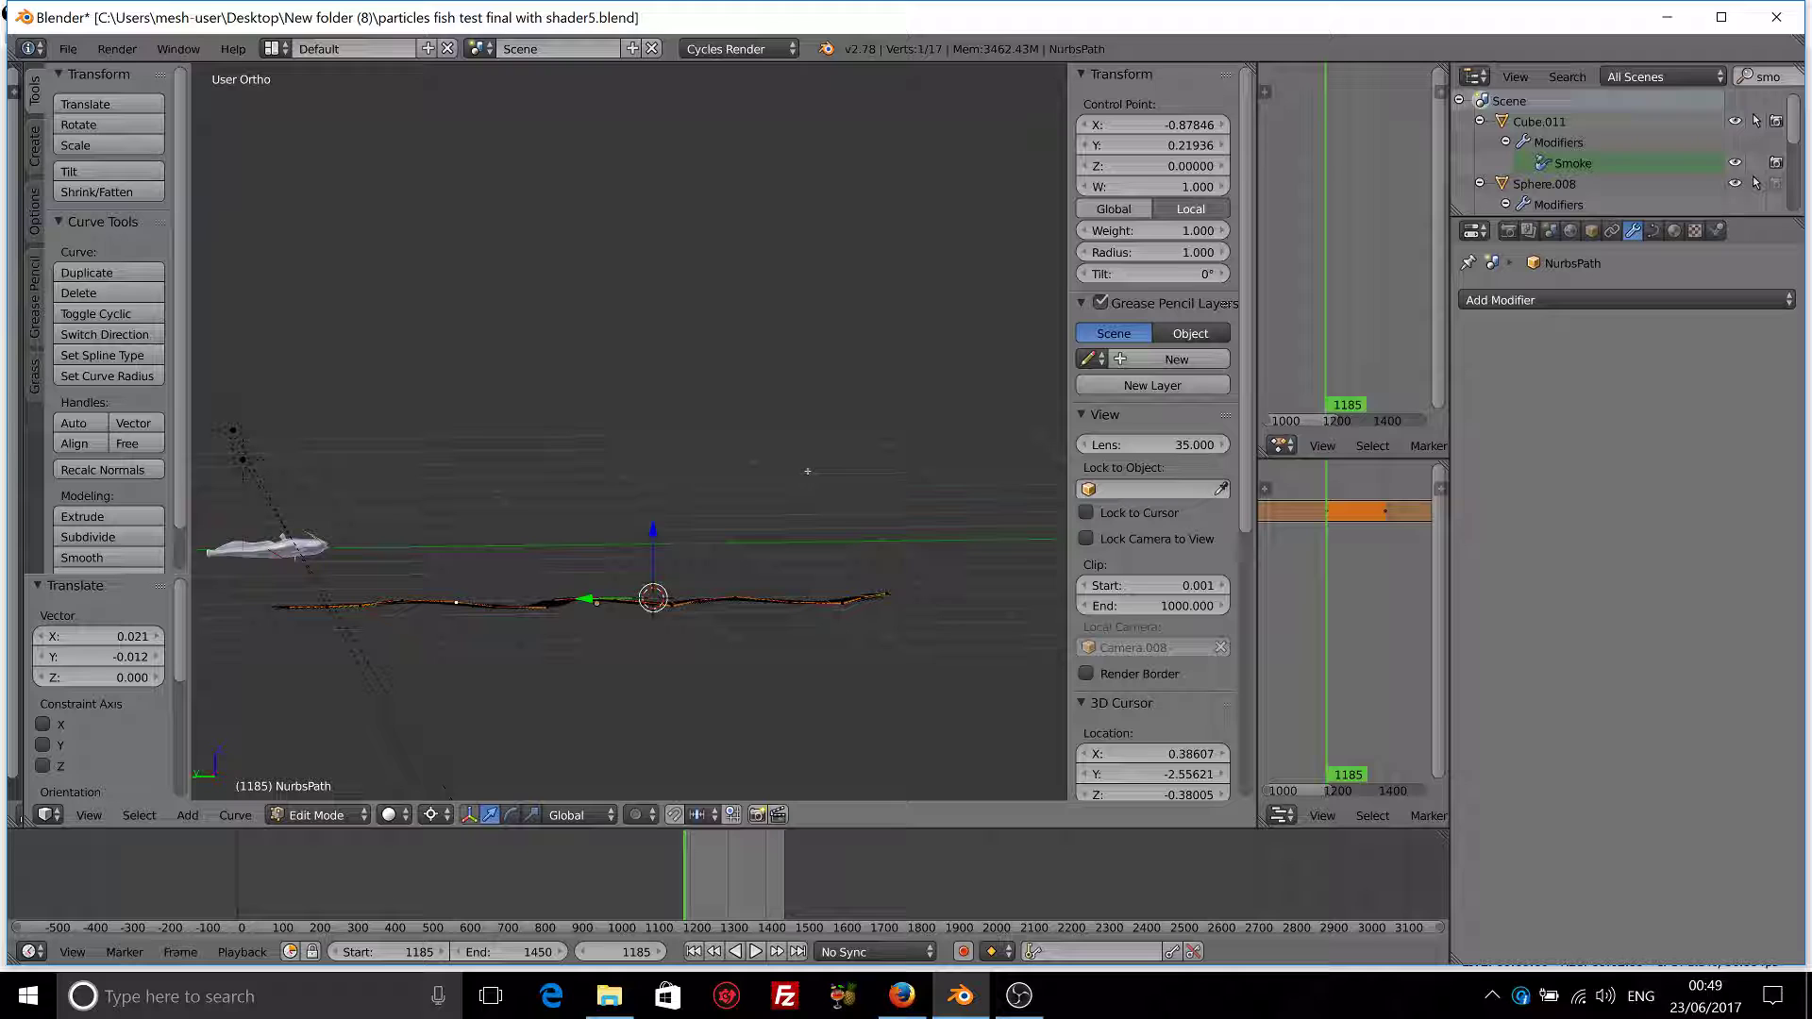
pyautogui.press('q')
pyautogui.click(498, 532)
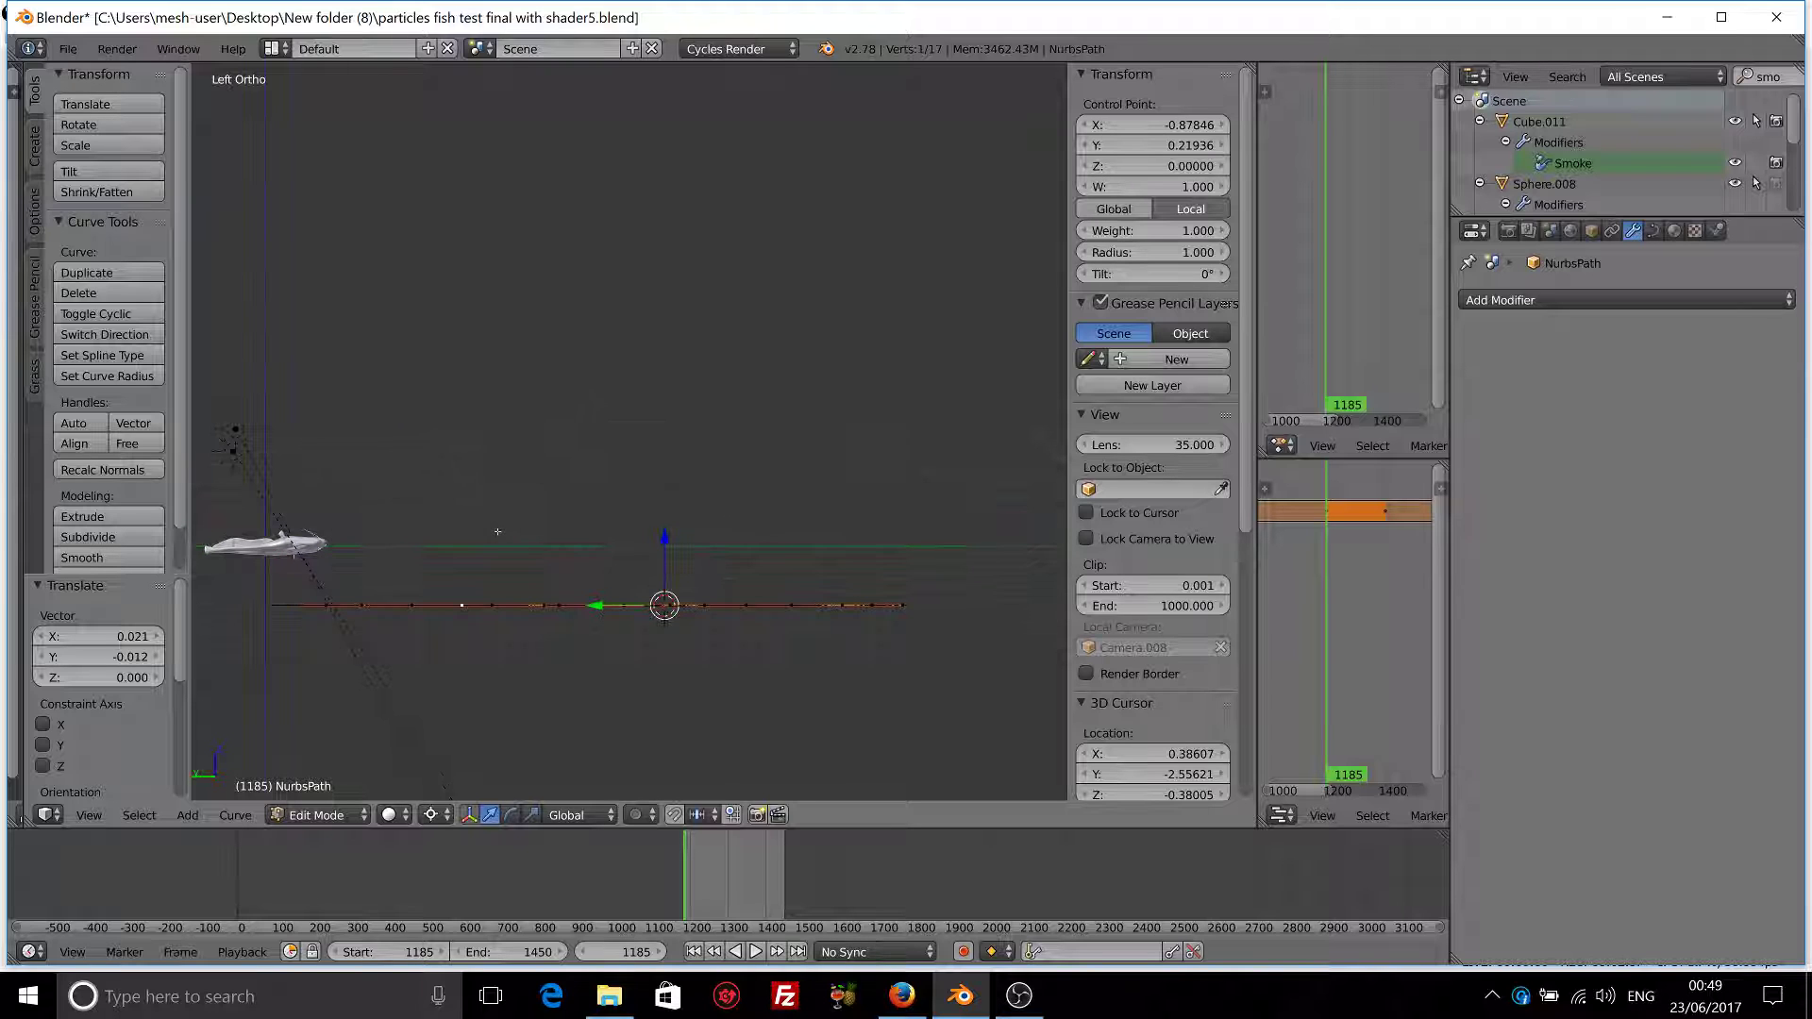
pyautogui.press('a')
pyautogui.press('a')
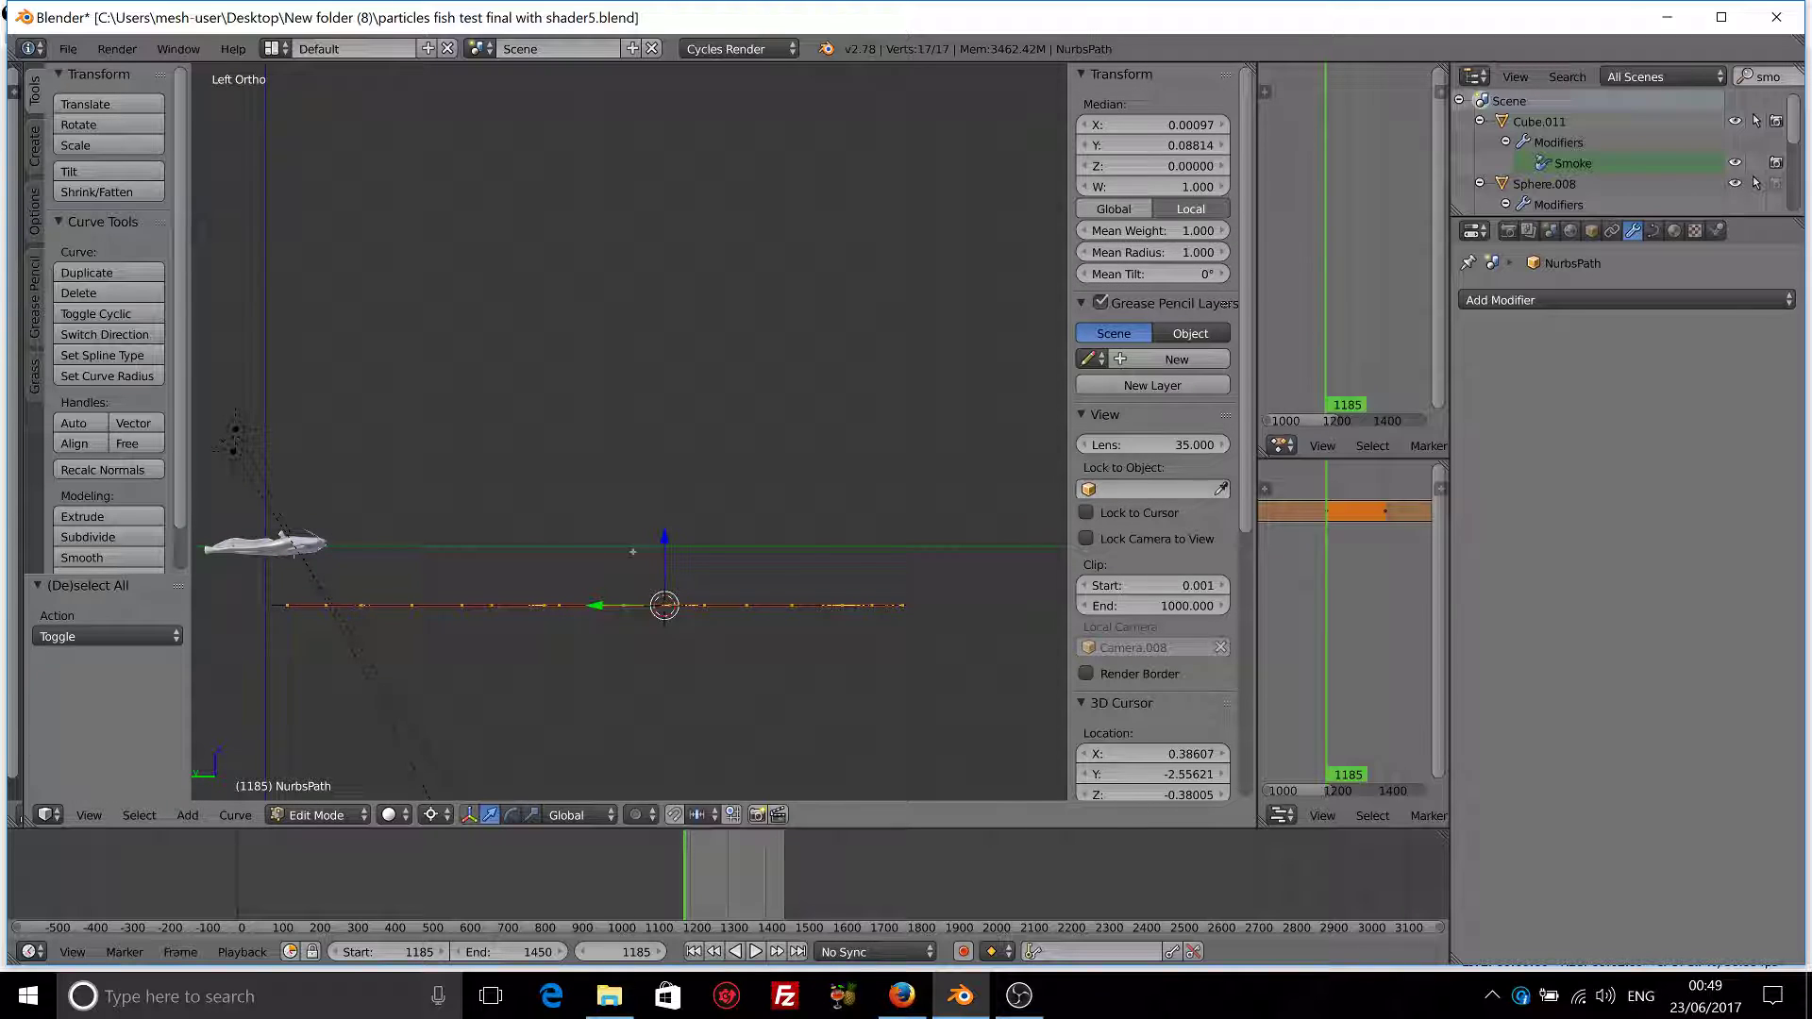
pyautogui.moveTo(665, 538); pyautogui.dragTo(670, 481)
# - Return the path to Object Mode and apply its location, rotation and scale
pyautogui.moveTo(672, 489); pyautogui.dragTo(773, 467, button='middle')
pyautogui.click(316, 814)
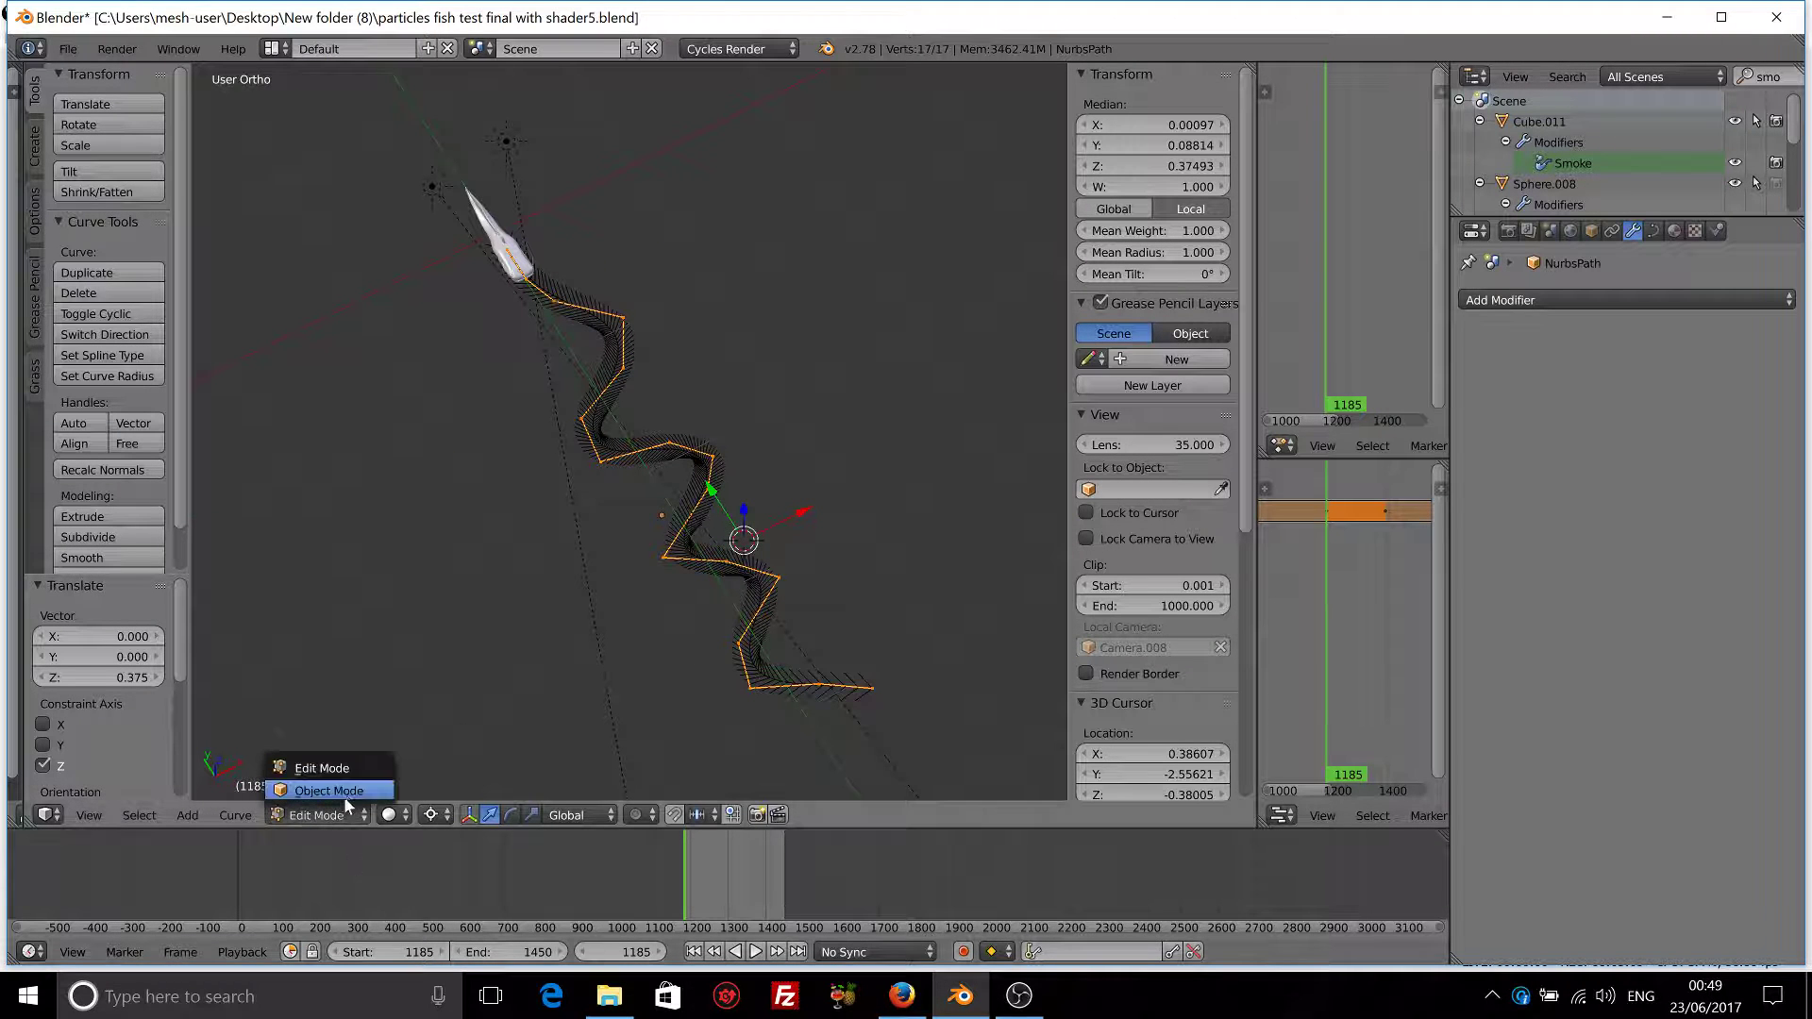
pyautogui.click(345, 795)
pyautogui.moveTo(558, 587)
pyautogui.mouseDown(button='middle')
pyautogui.moveTo(642, 479)
pyautogui.moveTo(623, 705)
pyautogui.moveTo(719, 381)
pyautogui.moveTo(638, 489)
pyautogui.moveTo(592, 479)
pyautogui.moveTo(692, 472)
pyautogui.mouseUp(button='middle')
pyautogui.hotkey('ctrl', 'a')
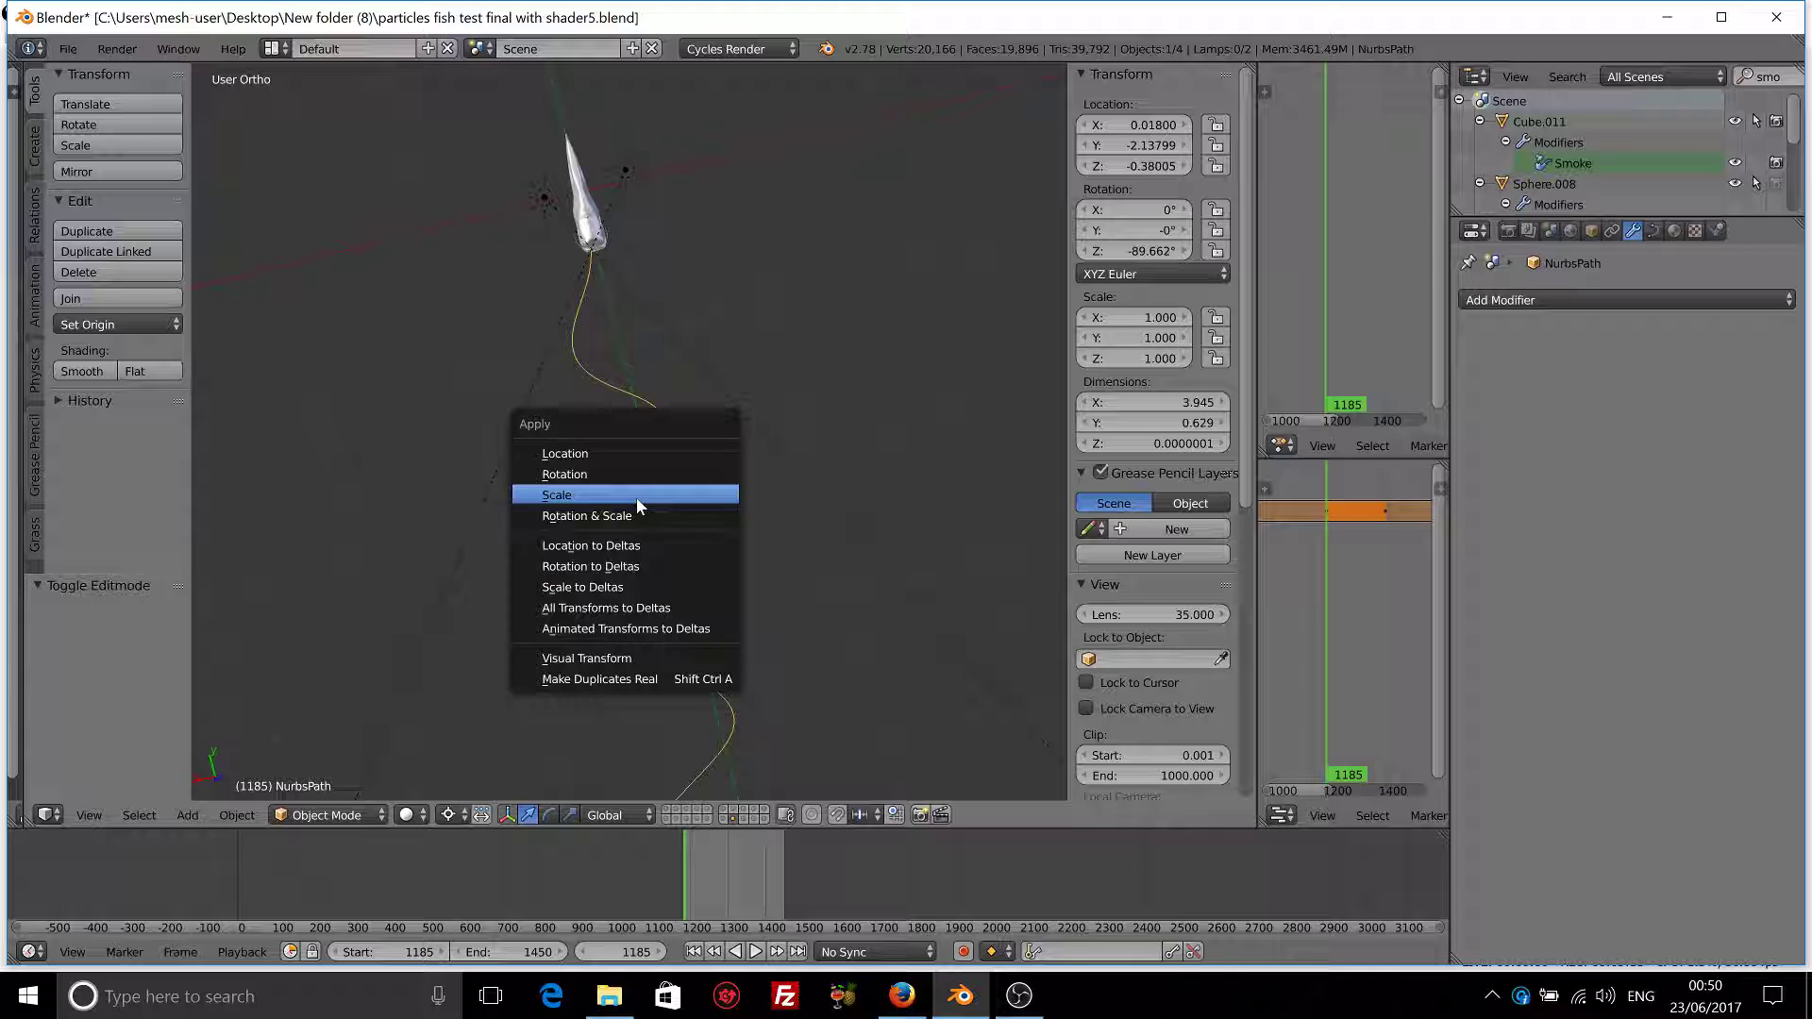
pyautogui.click(623, 515)
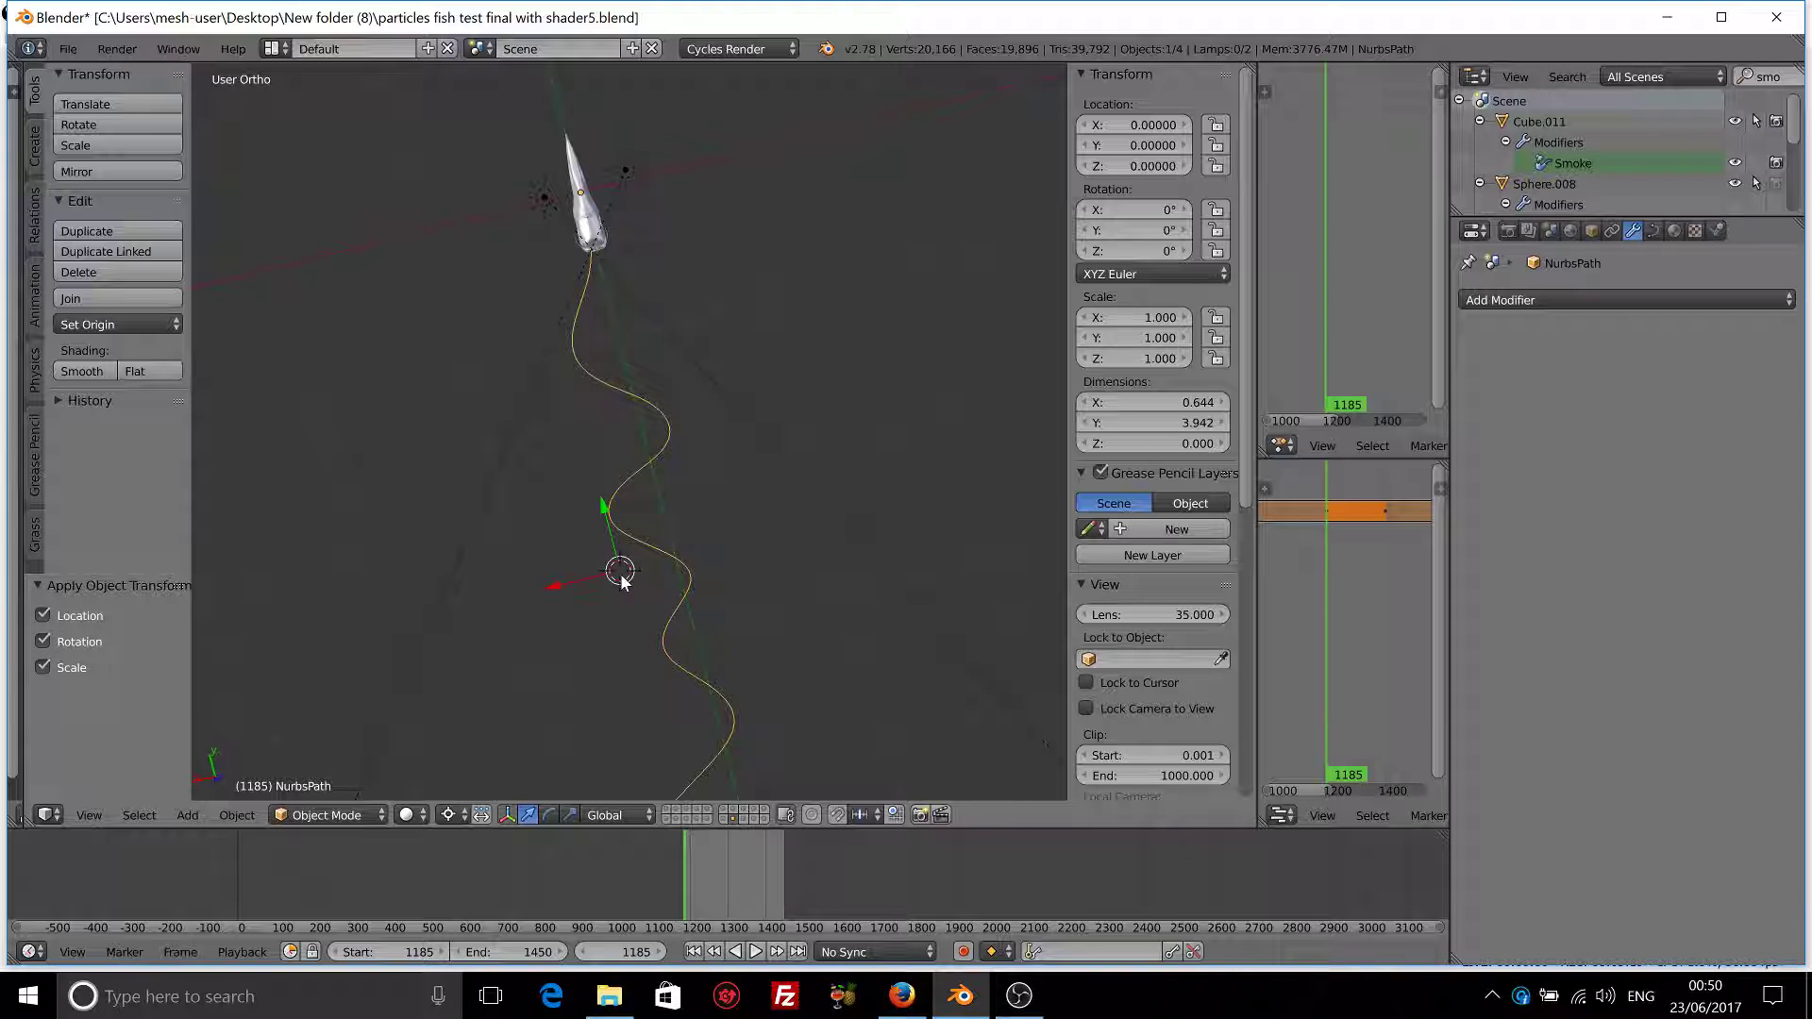
# - Select the fish mesh and snap the 3D cursor to its origin
pyautogui.keyDown('shift'); pyautogui.moveTo(636, 682); pyautogui.dragTo(640, 694, button='middle'); pyautogui.keyUp('shift')
pyautogui.keyDown('shift'); pyautogui.moveTo(706, 318); pyautogui.dragTo(840, 369, button='middle'); pyautogui.keyUp('shift')
pyautogui.scroll(6, 734, 579)
pyautogui.rightClick(715, 375)
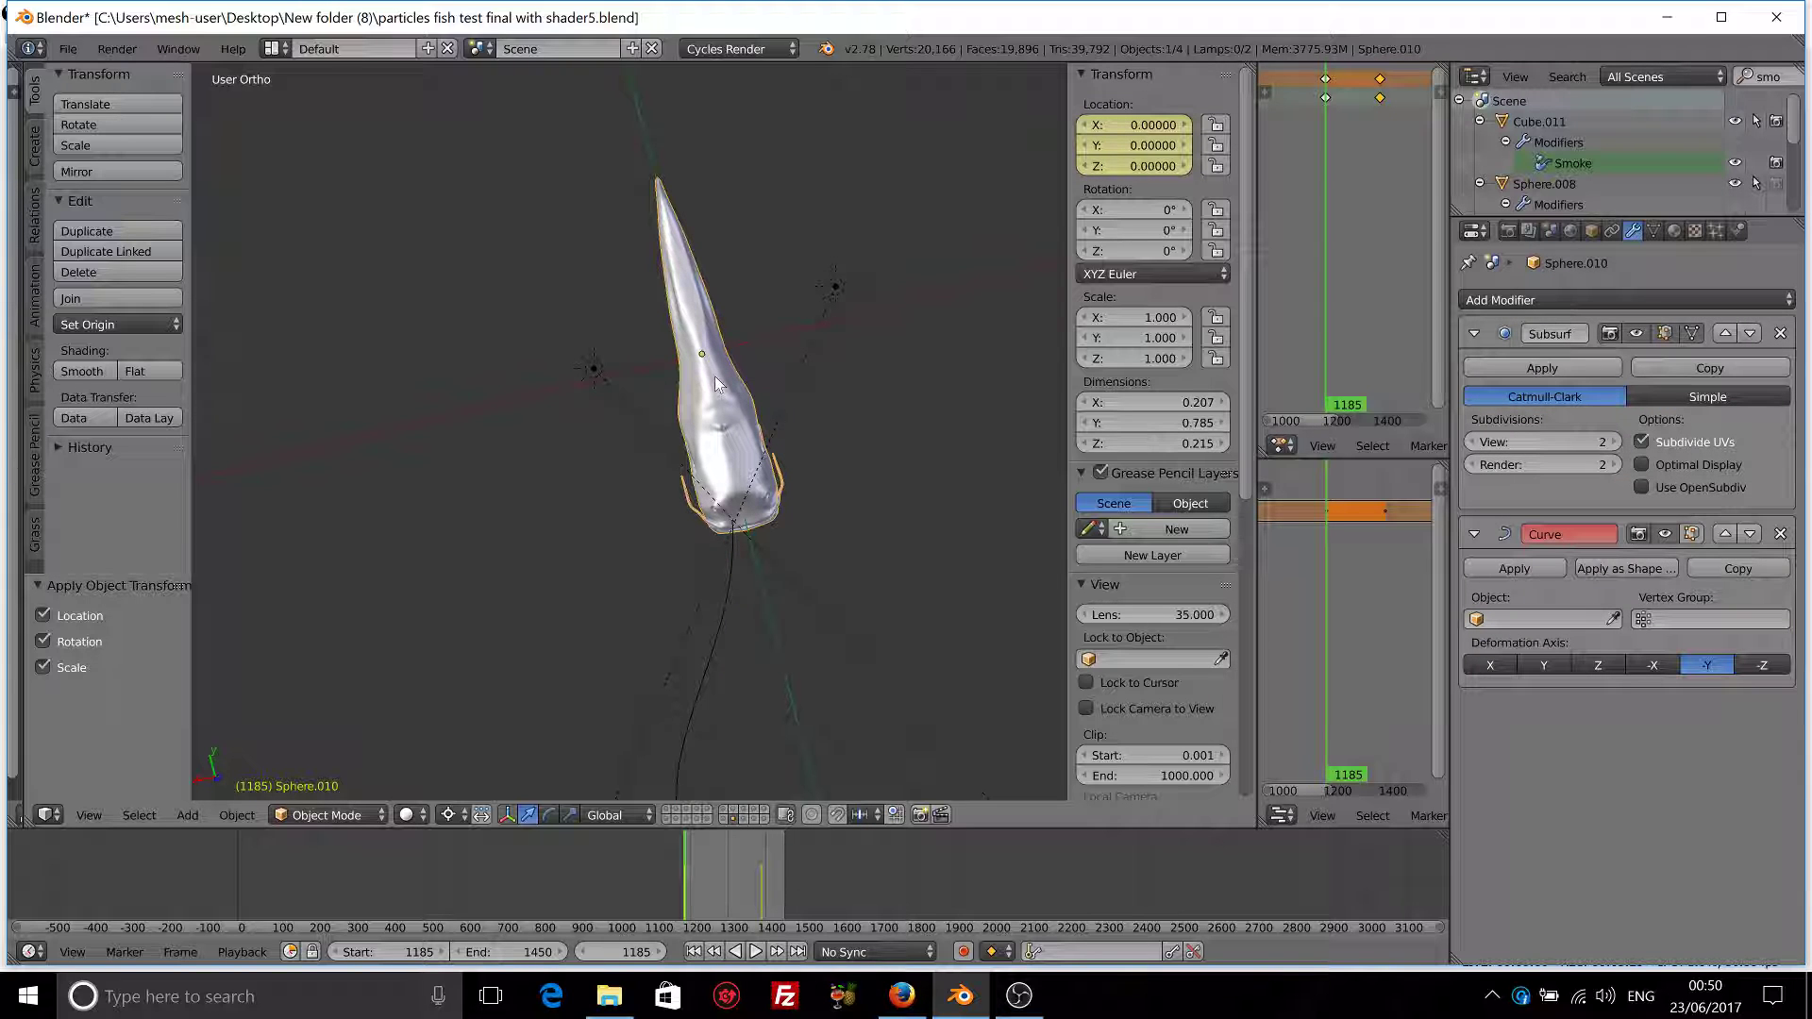
pyautogui.hotkey('shift', 's')
pyautogui.click(715, 377)
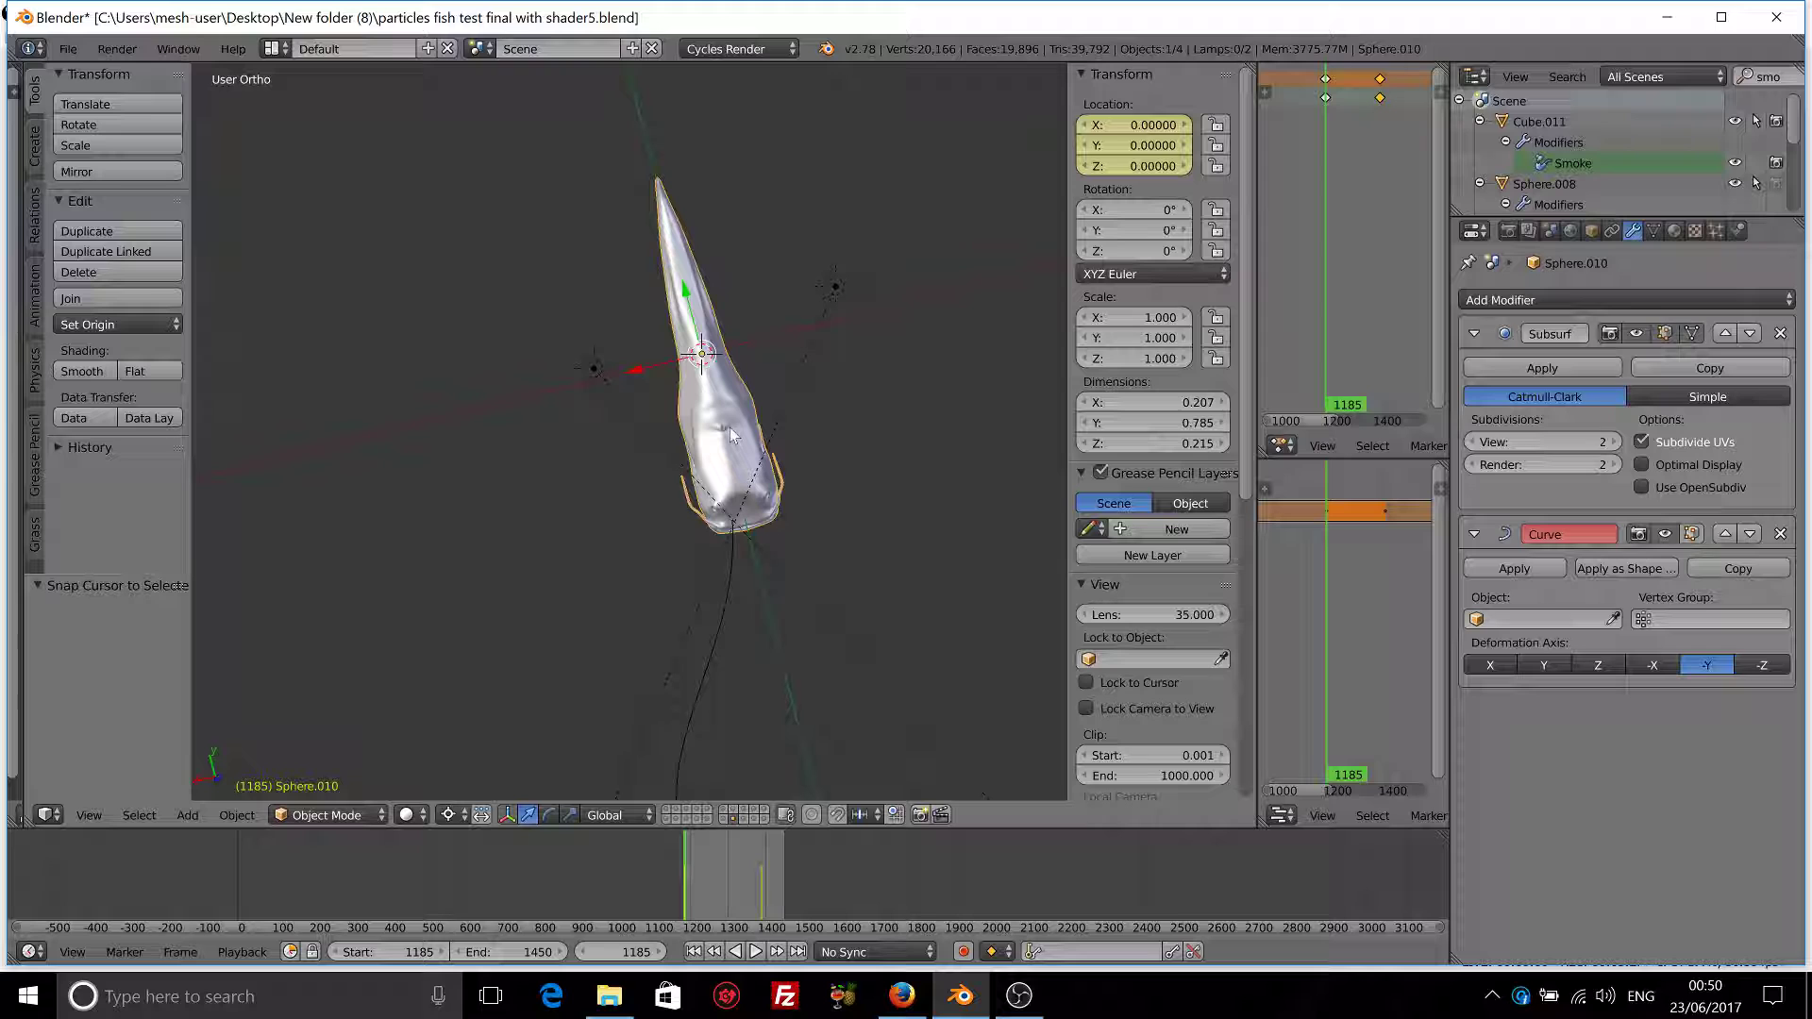
# - Snap the path's first control point to the 3D cursor in Edit Mode, and return to Object Mode
pyautogui.rightClick(721, 615)
pyautogui.click(329, 815)
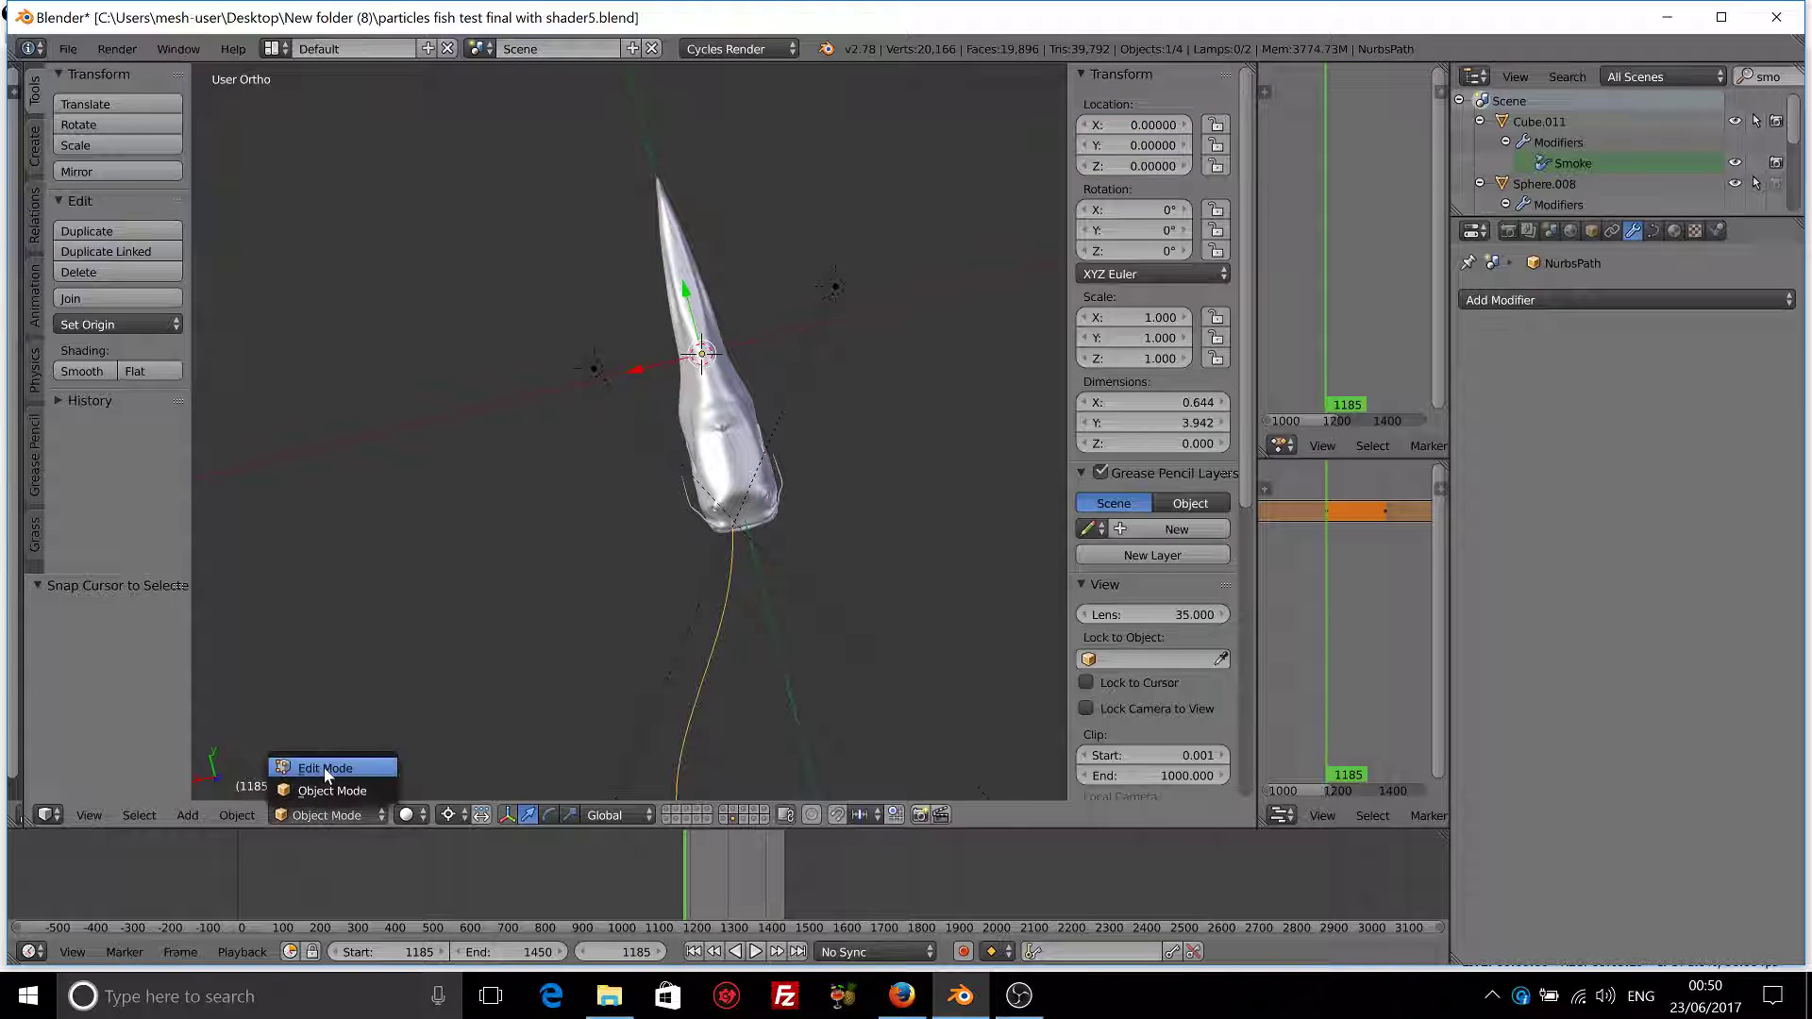
pyautogui.click(324, 767)
pyautogui.rightClick(717, 416)
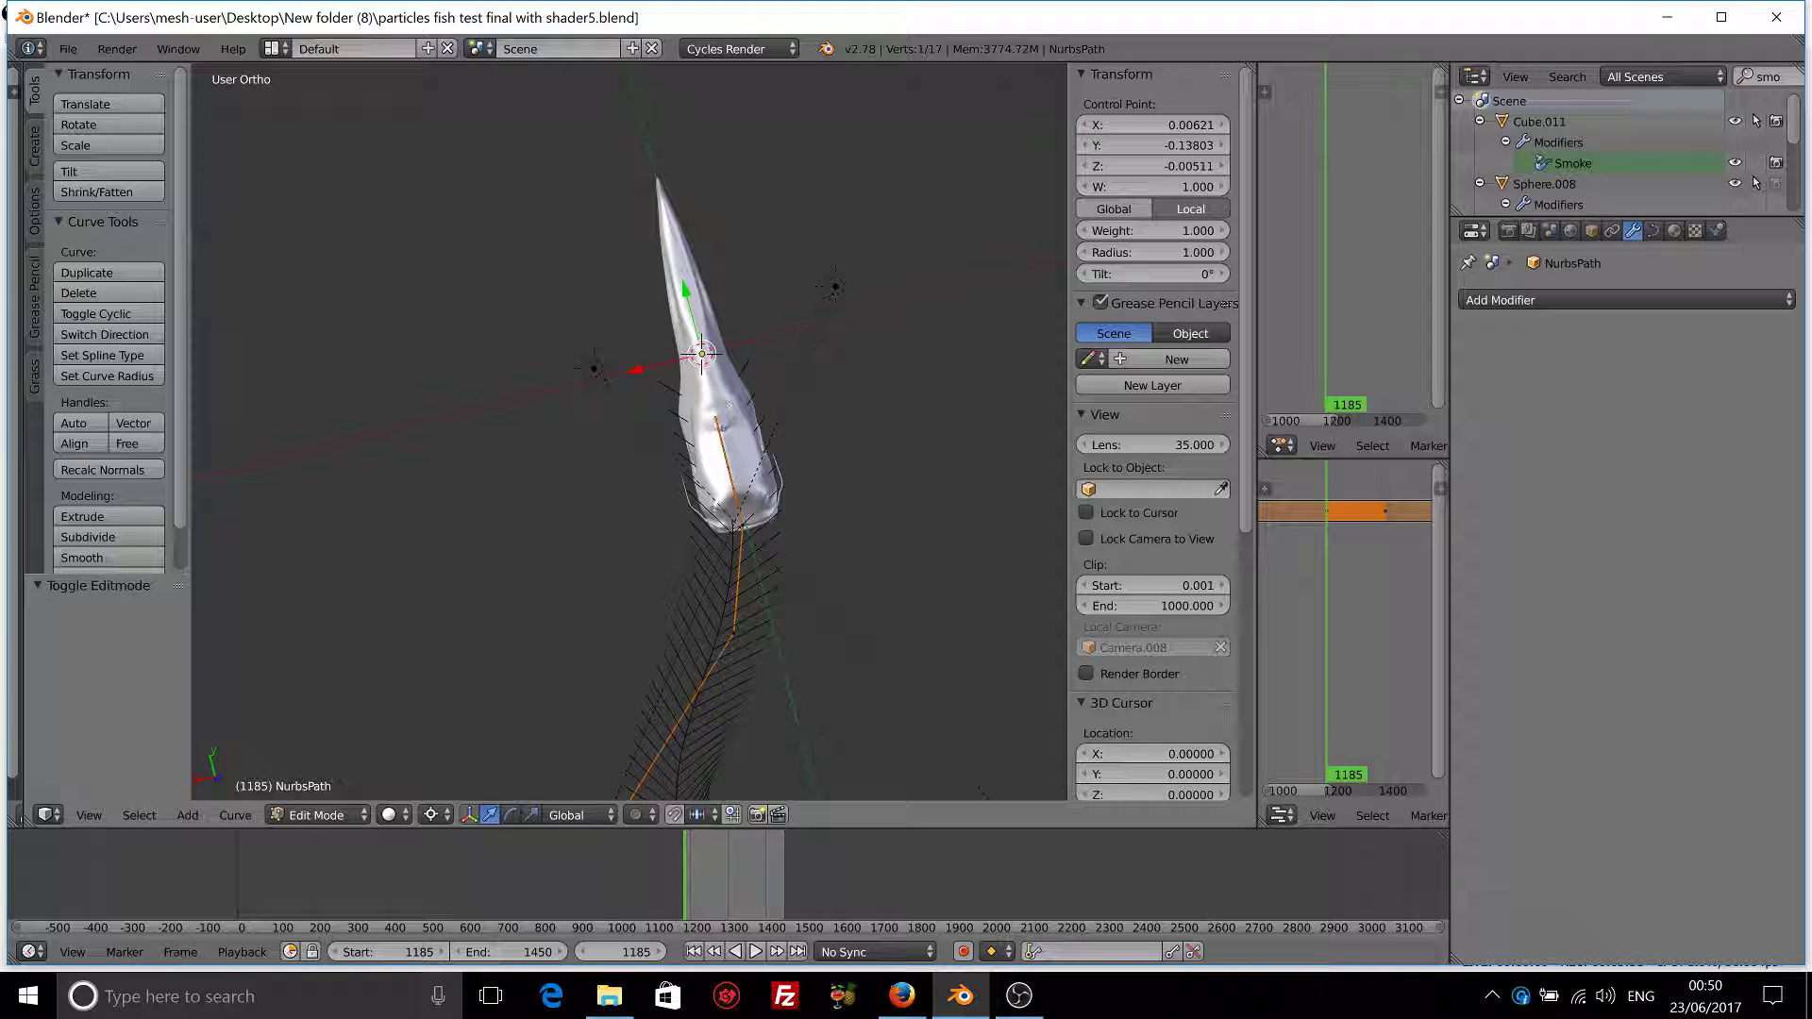
pyautogui.hotkey('shift', 's')
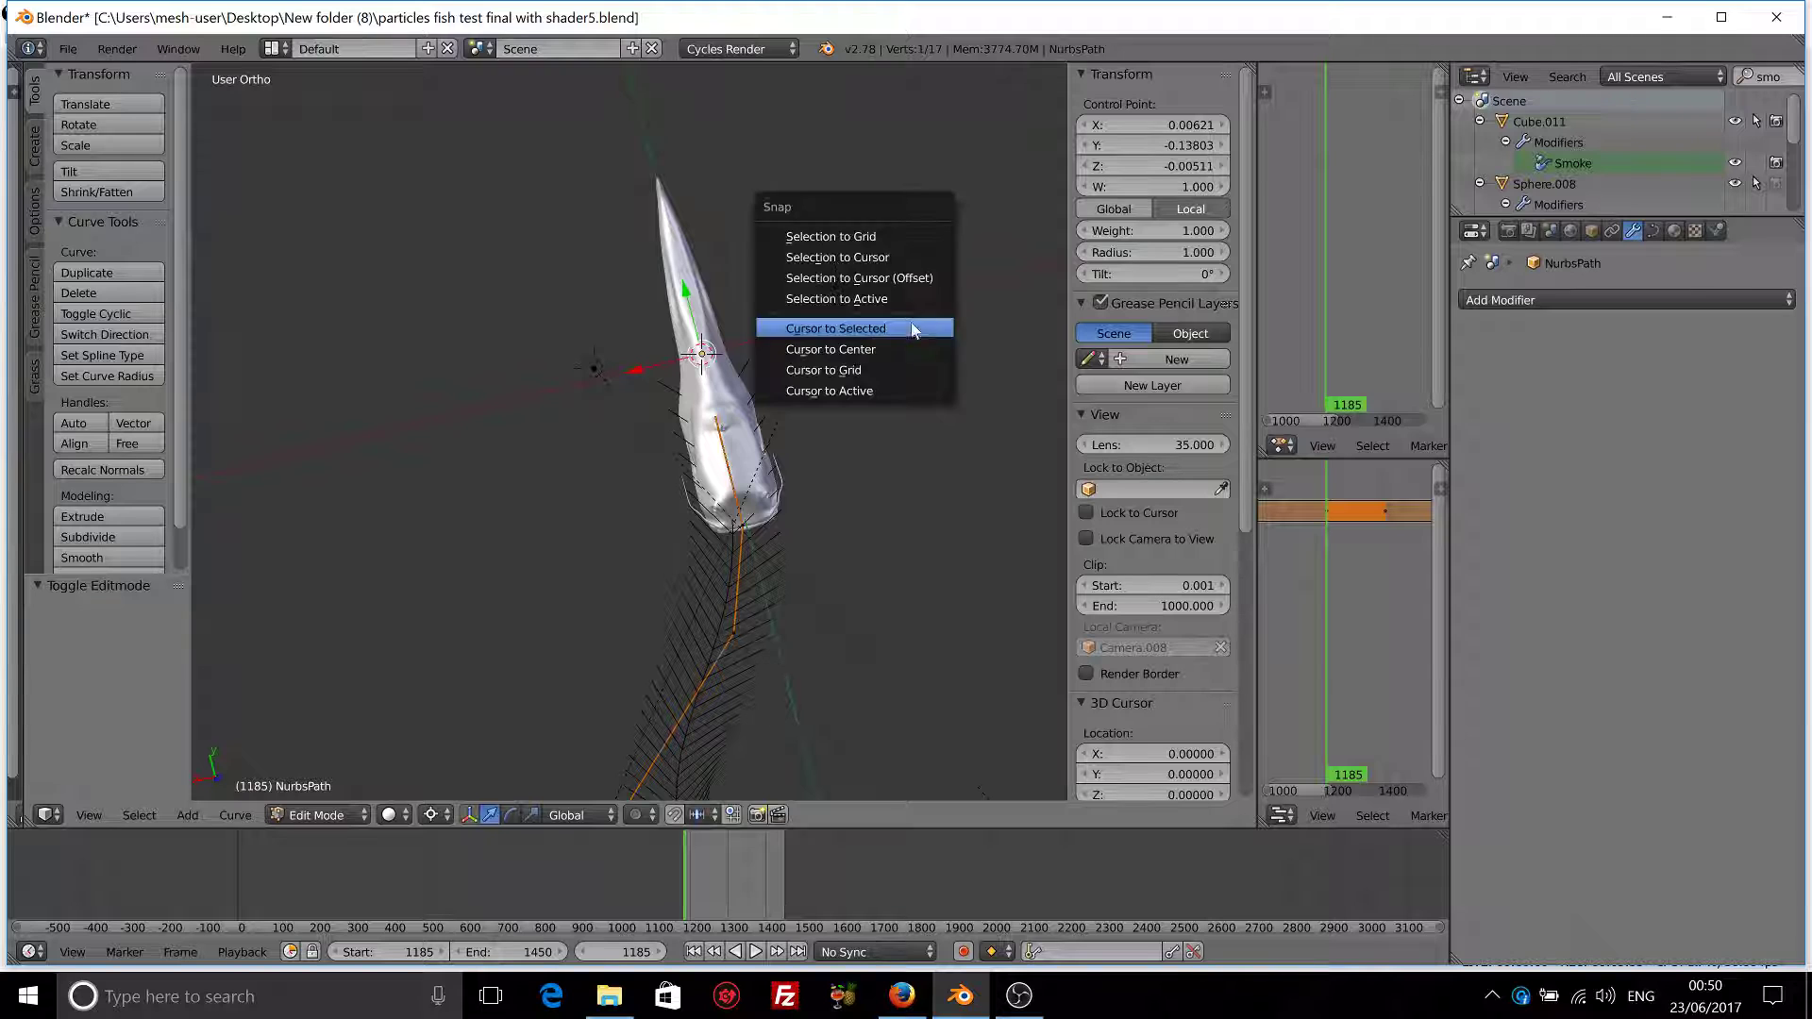
pyautogui.click(863, 257)
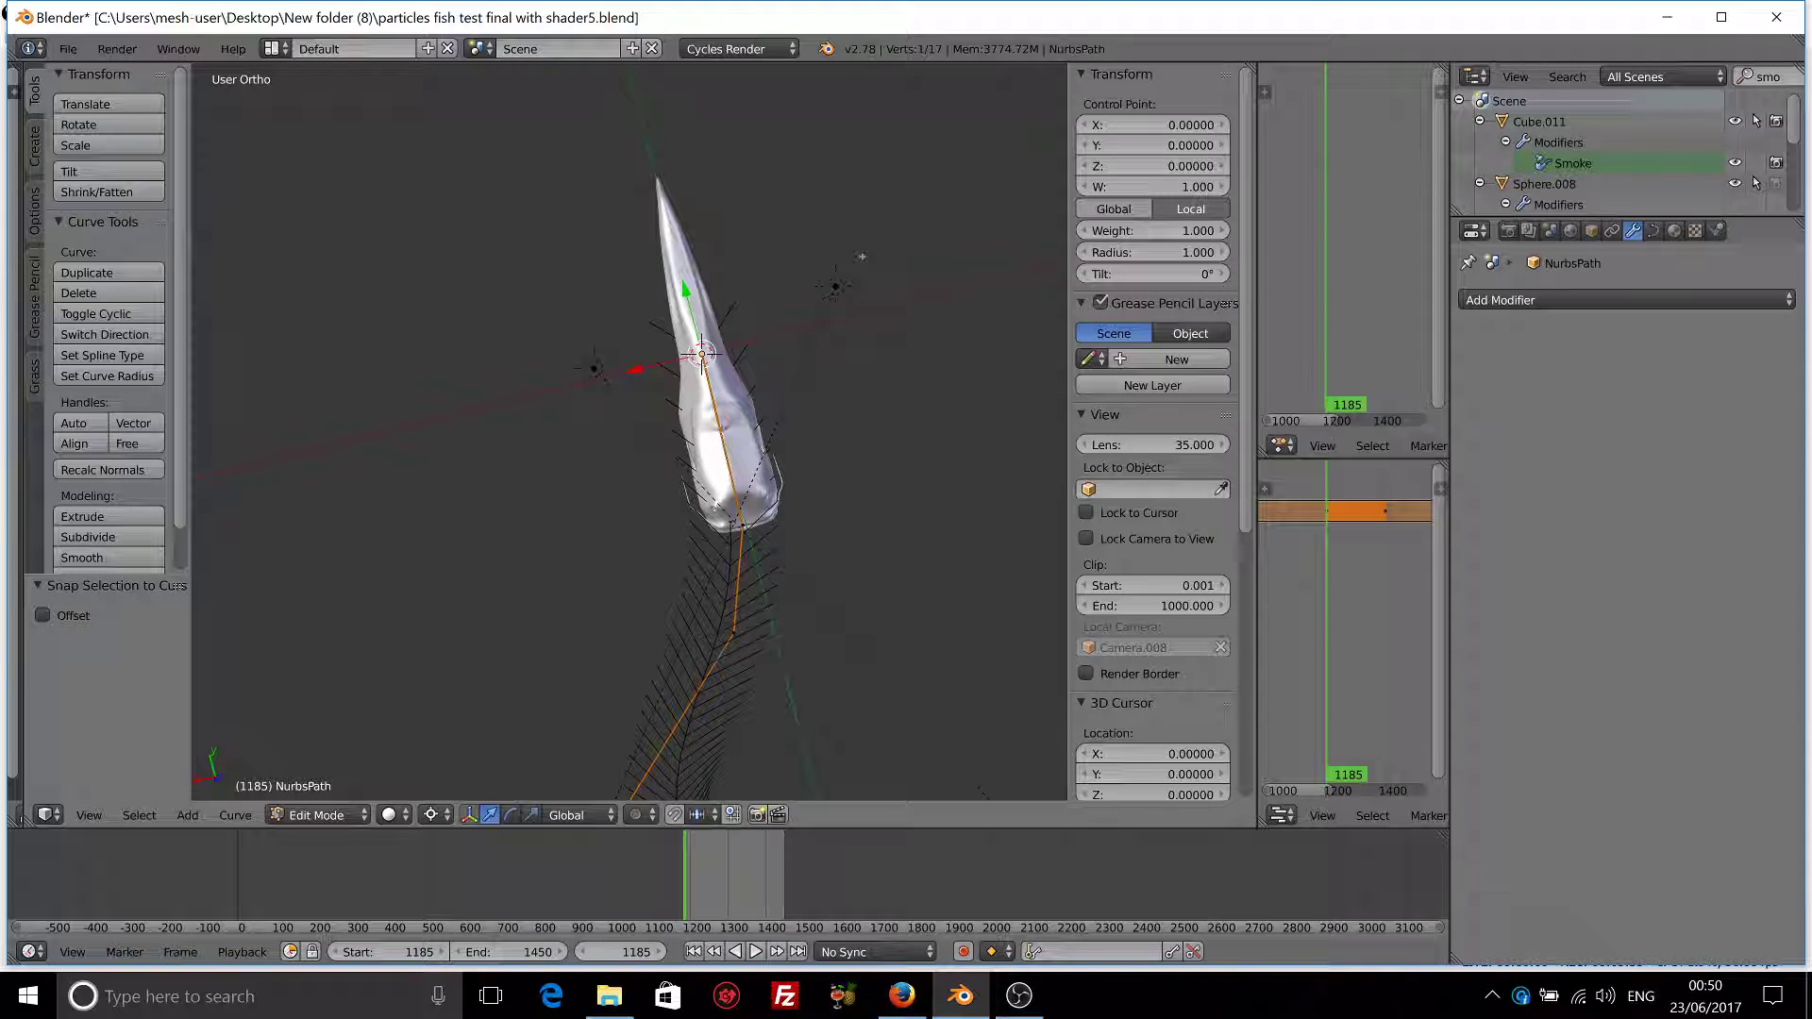
pyautogui.click(319, 814)
pyautogui.press('Tab')
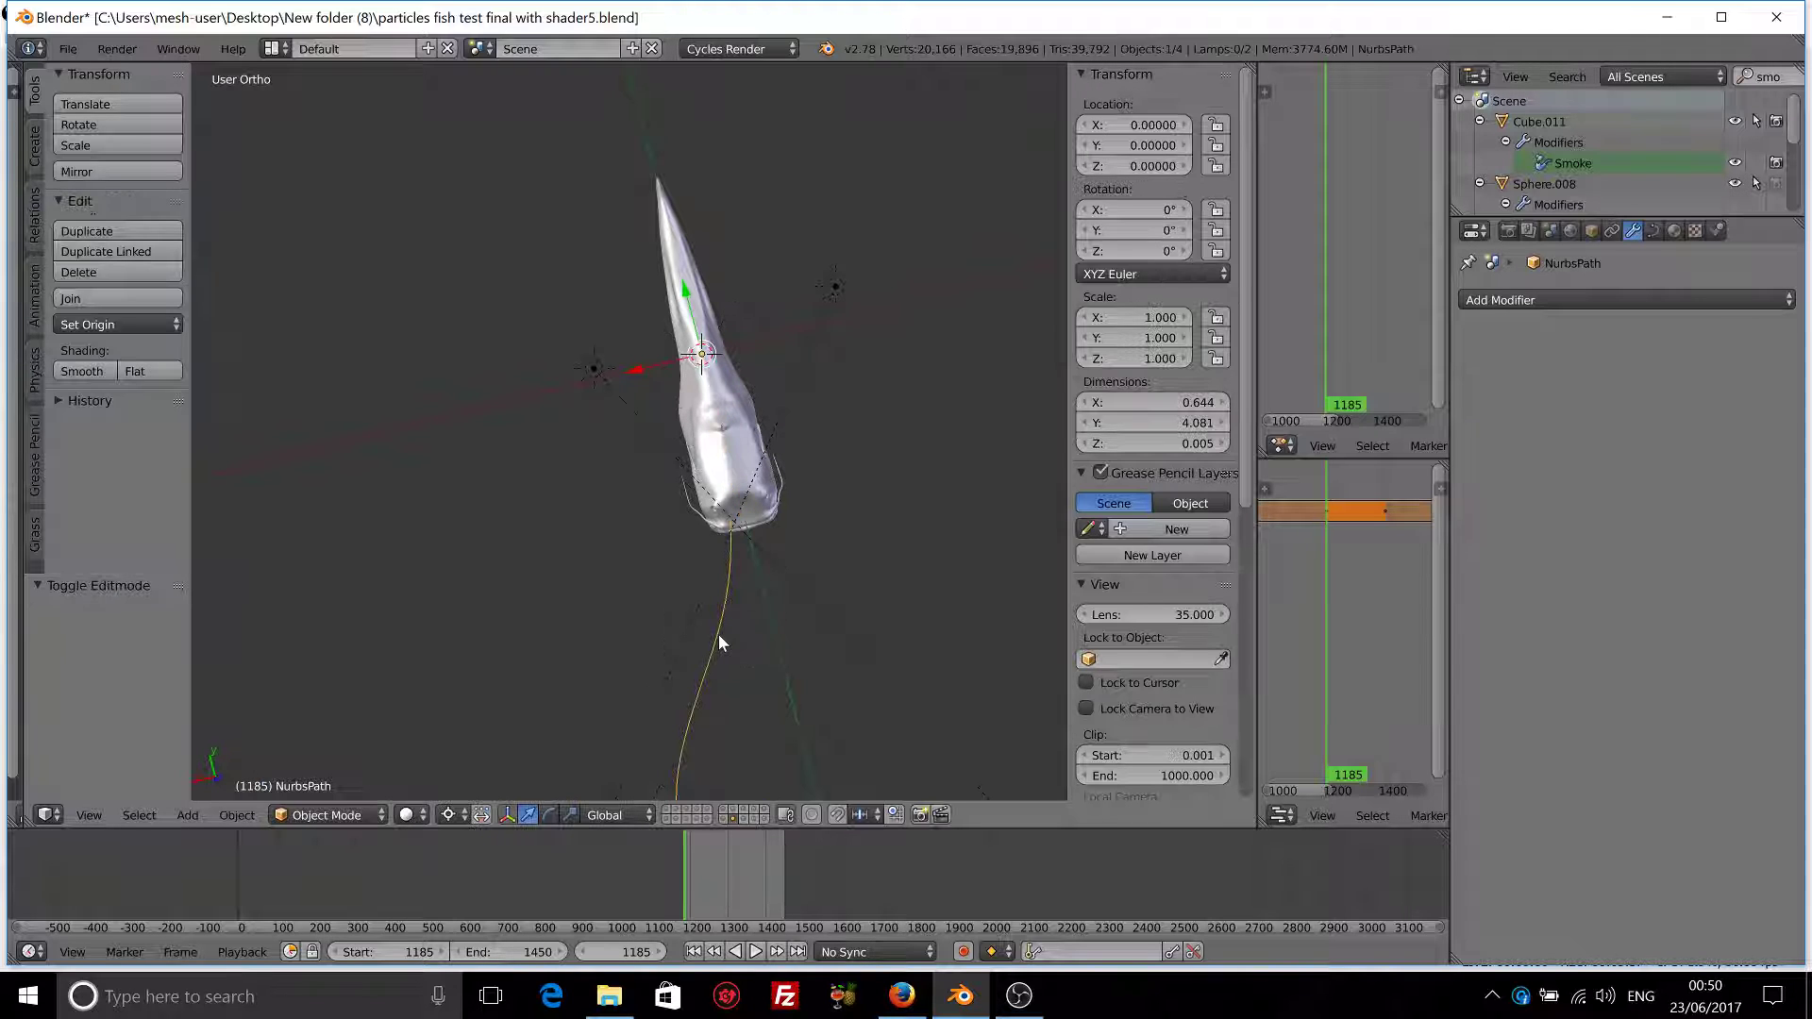
# - Apply the path's rotation and scale, and set its origin to the 3D cursor
pyautogui.hotkey('ctrl', 'a')
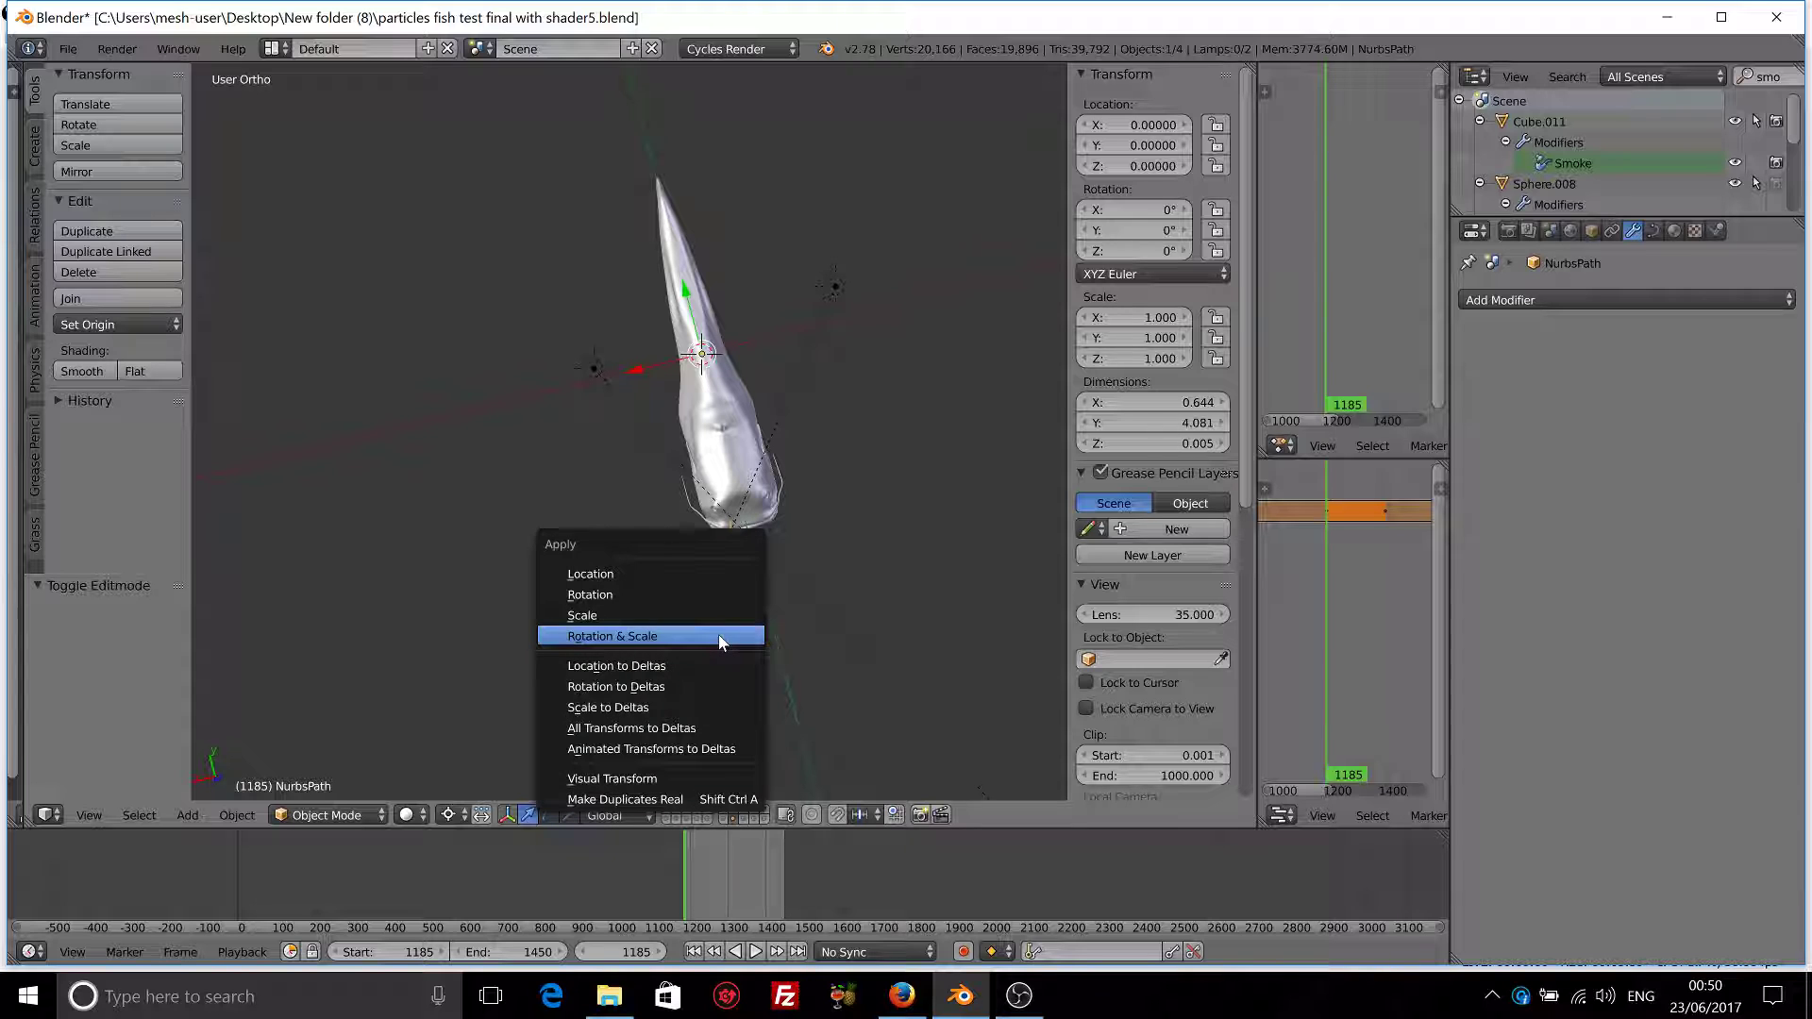
pyautogui.click(719, 637)
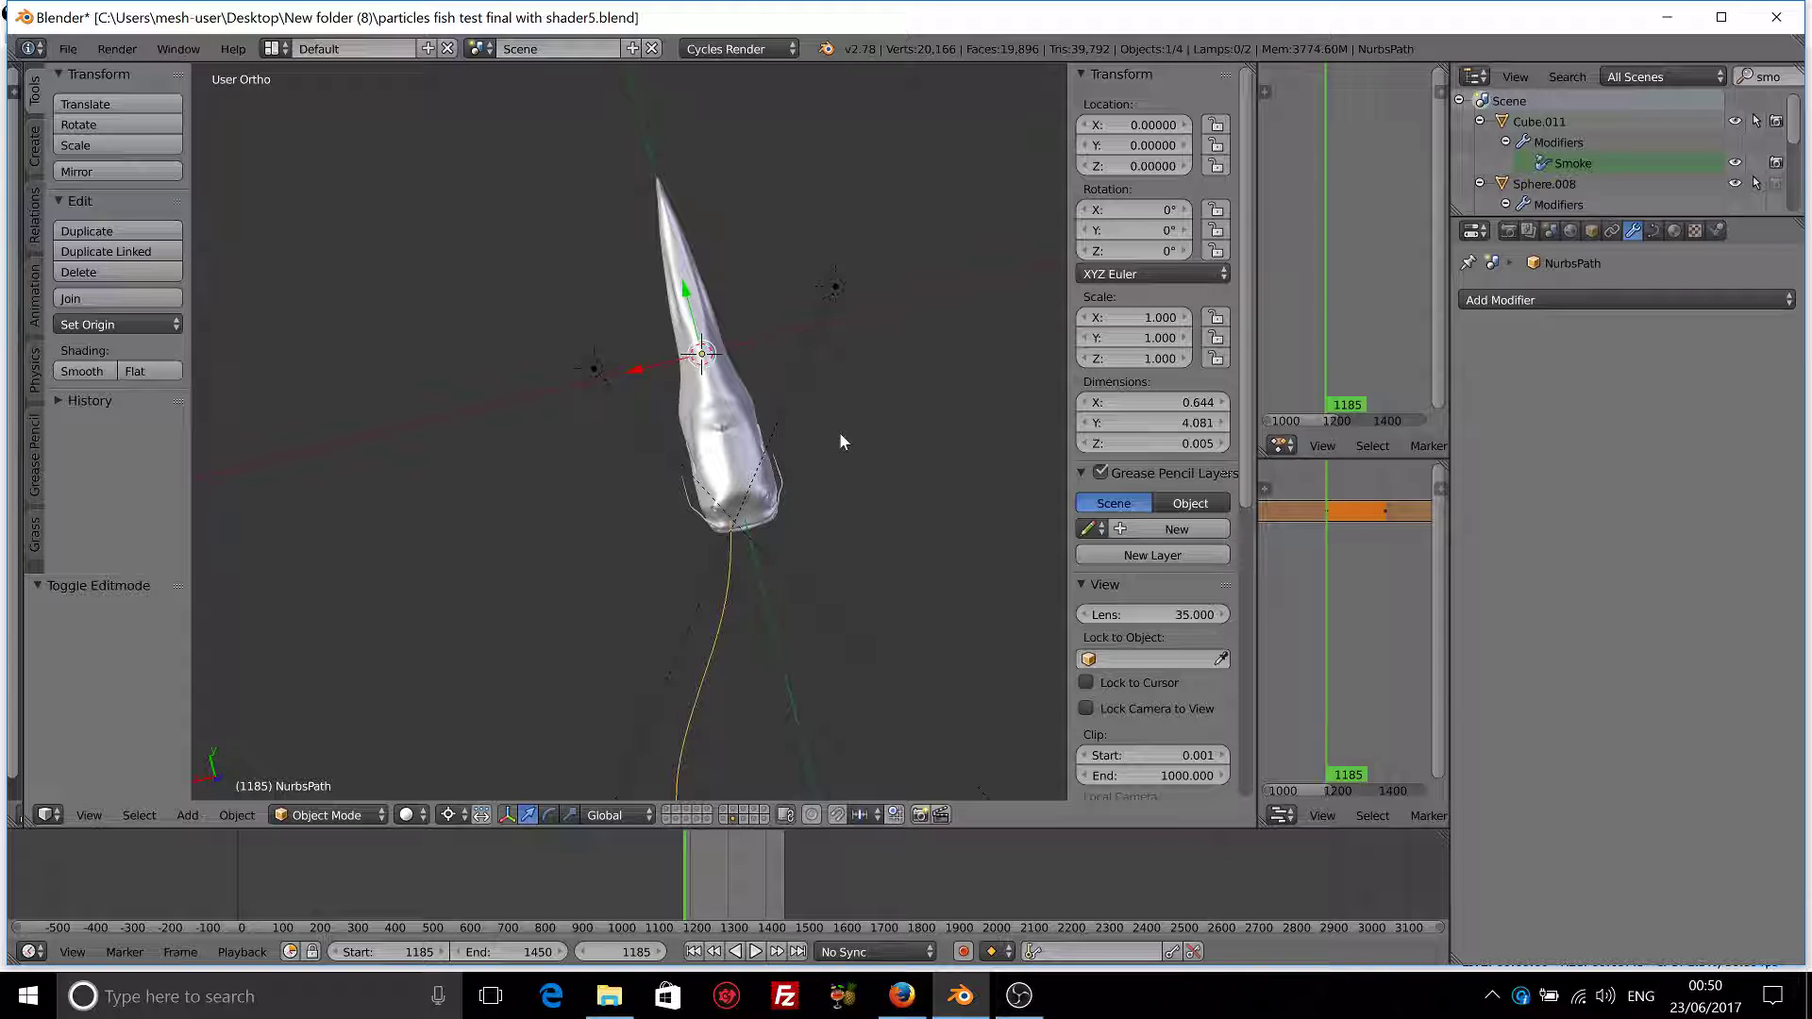
pyautogui.hotkey('shift', 'ctrl', 'alt', 'c')
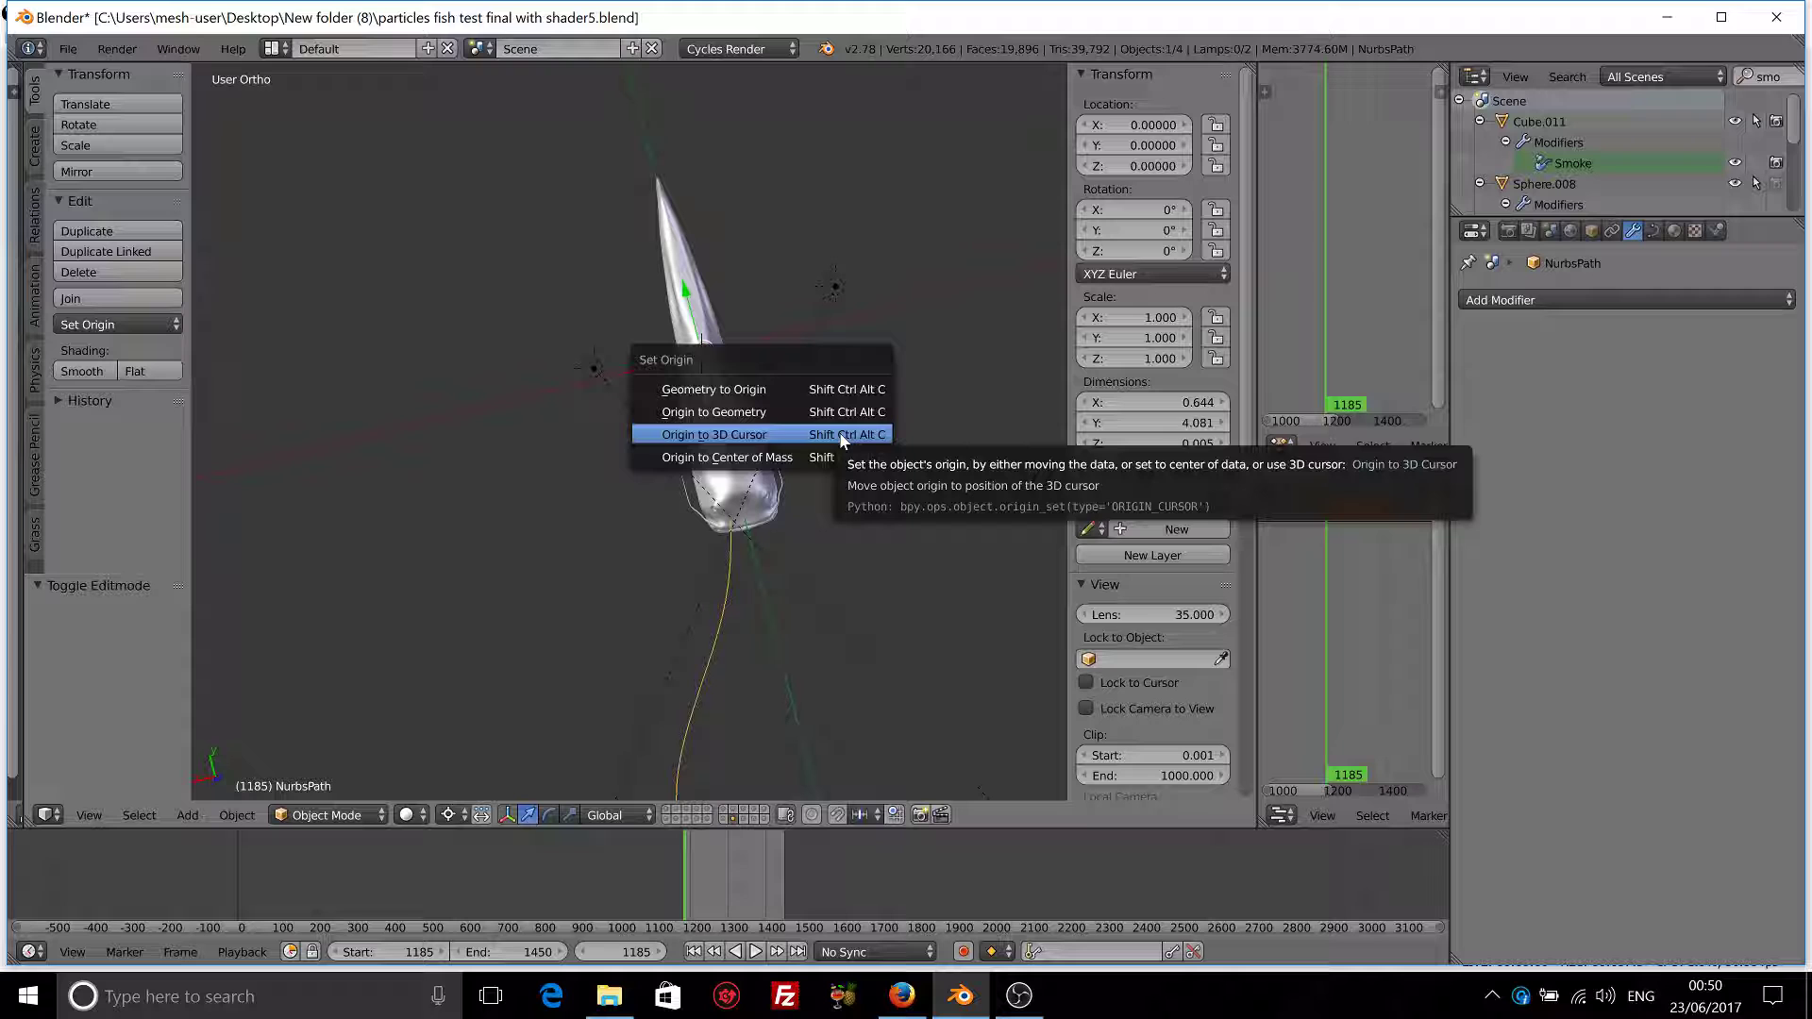
pyautogui.click(839, 433)
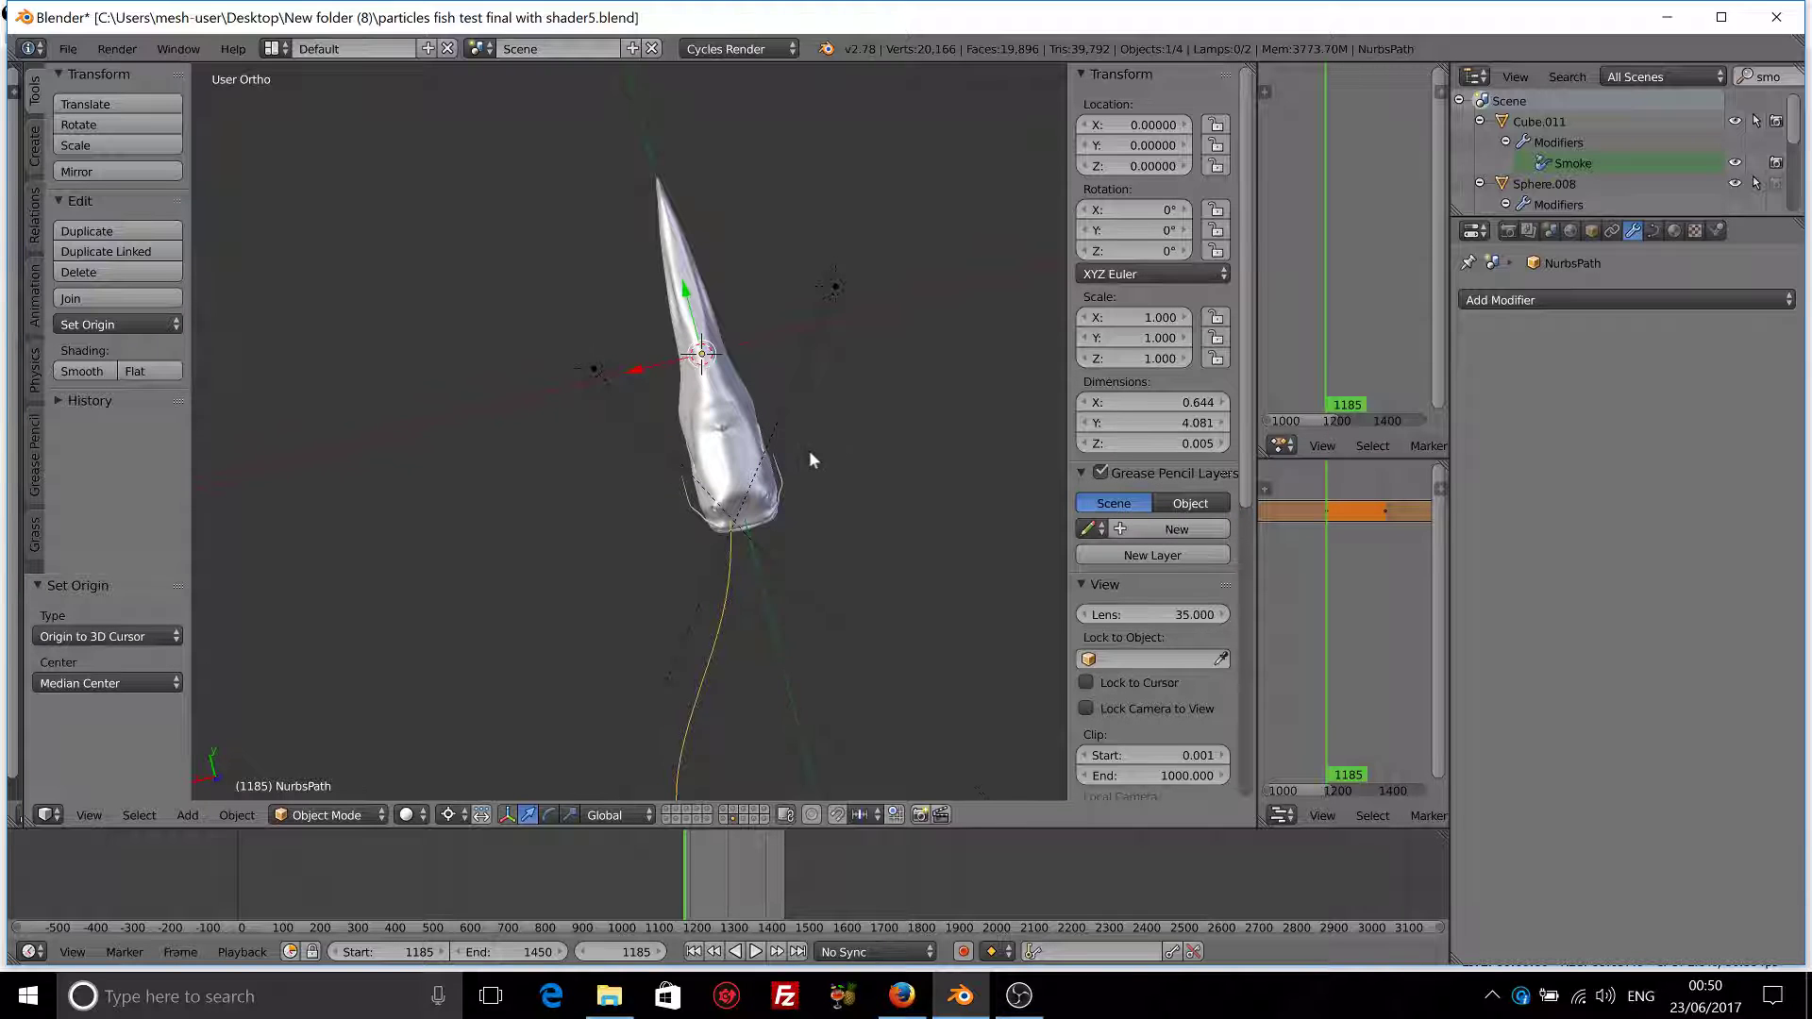
pyautogui.scroll(-5, 773, 491)
pyautogui.scroll(4, 740, 532)
pyautogui.moveTo(739, 532); pyautogui.dragTo(903, 439, button='middle')
# - Select the fish mesh and remove its existing Curve modifier
pyautogui.rightClick(721, 400)
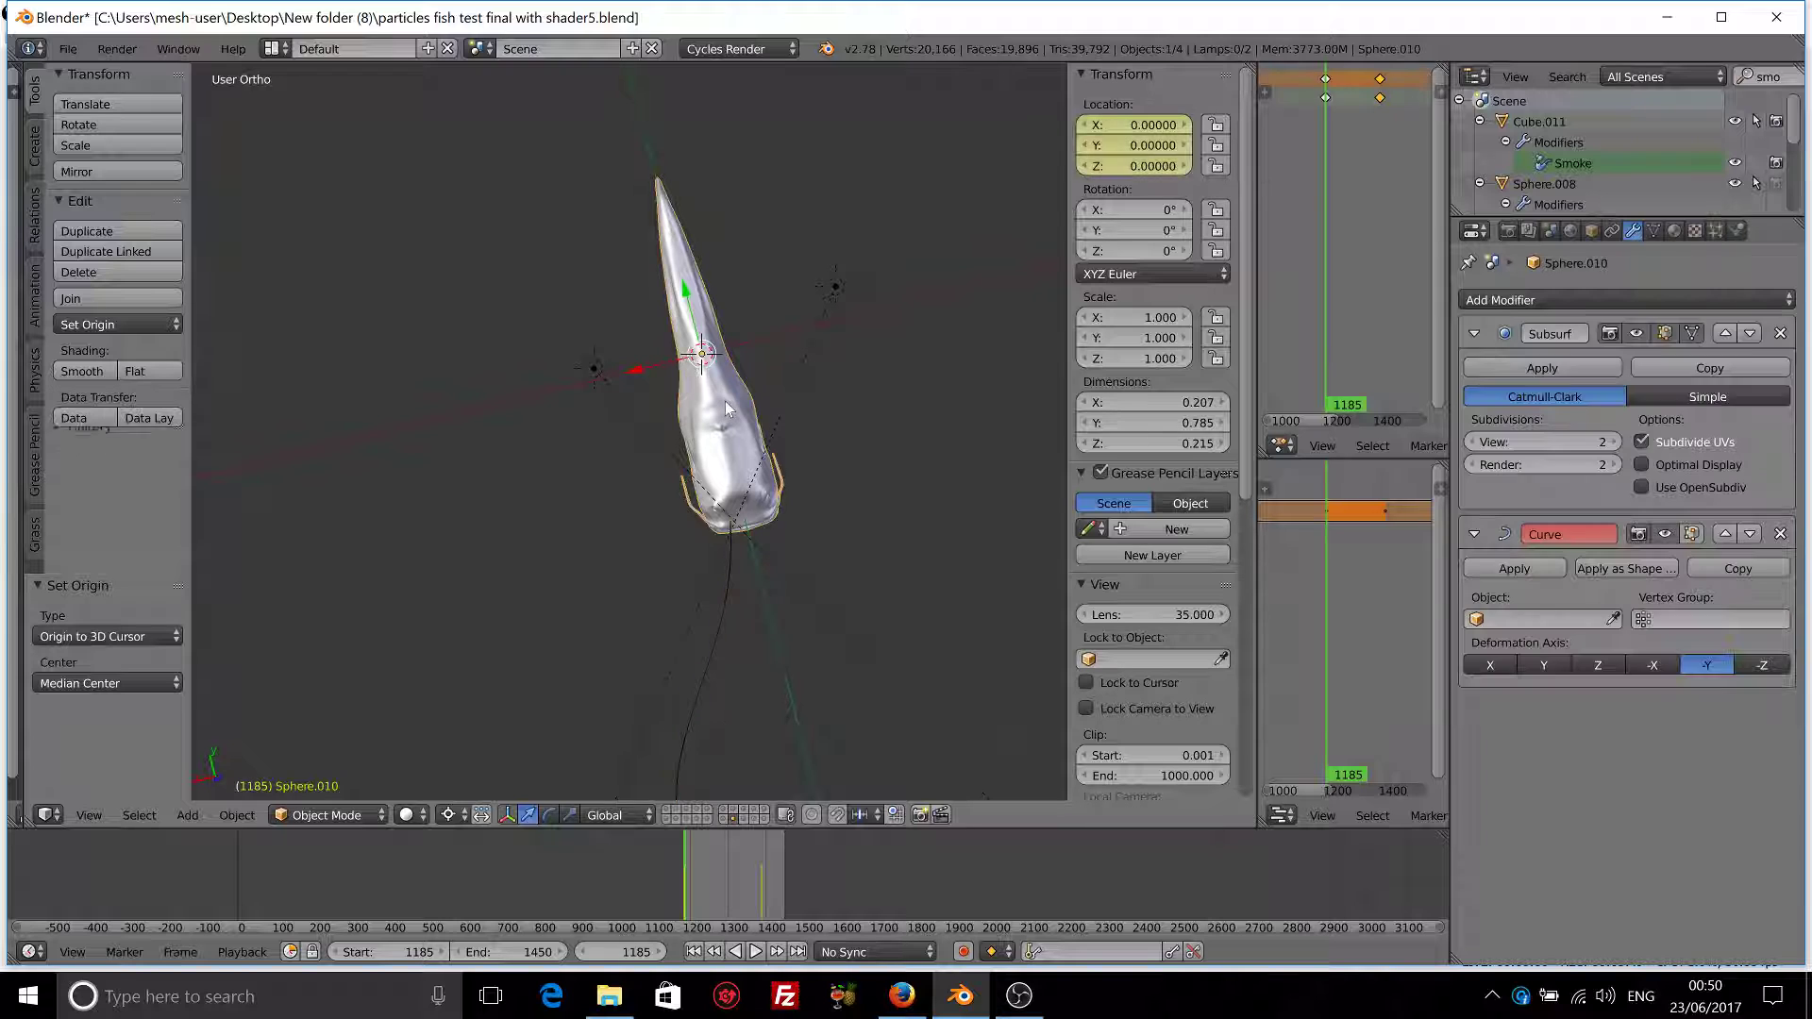
pyautogui.press('g')
pyautogui.rightClick(853, 361)
pyautogui.moveTo(853, 360); pyautogui.dragTo(724, 579, button='middle')
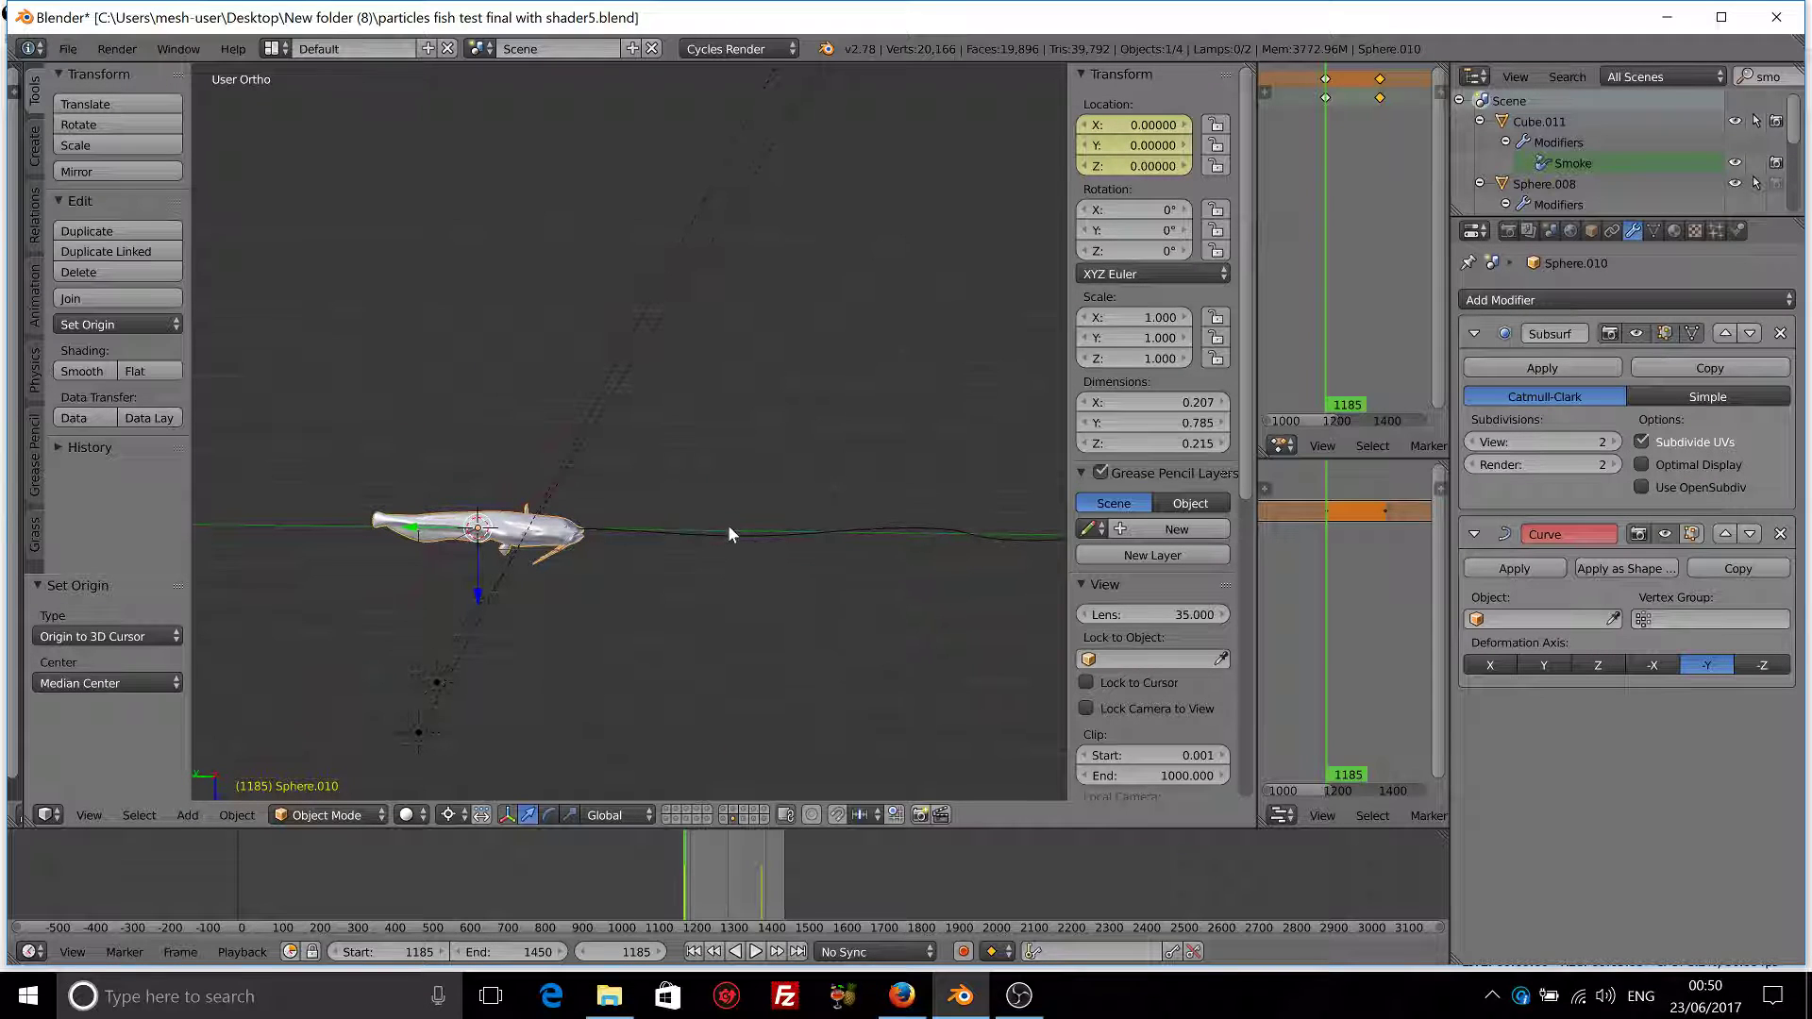
pyautogui.rightClick(729, 533)
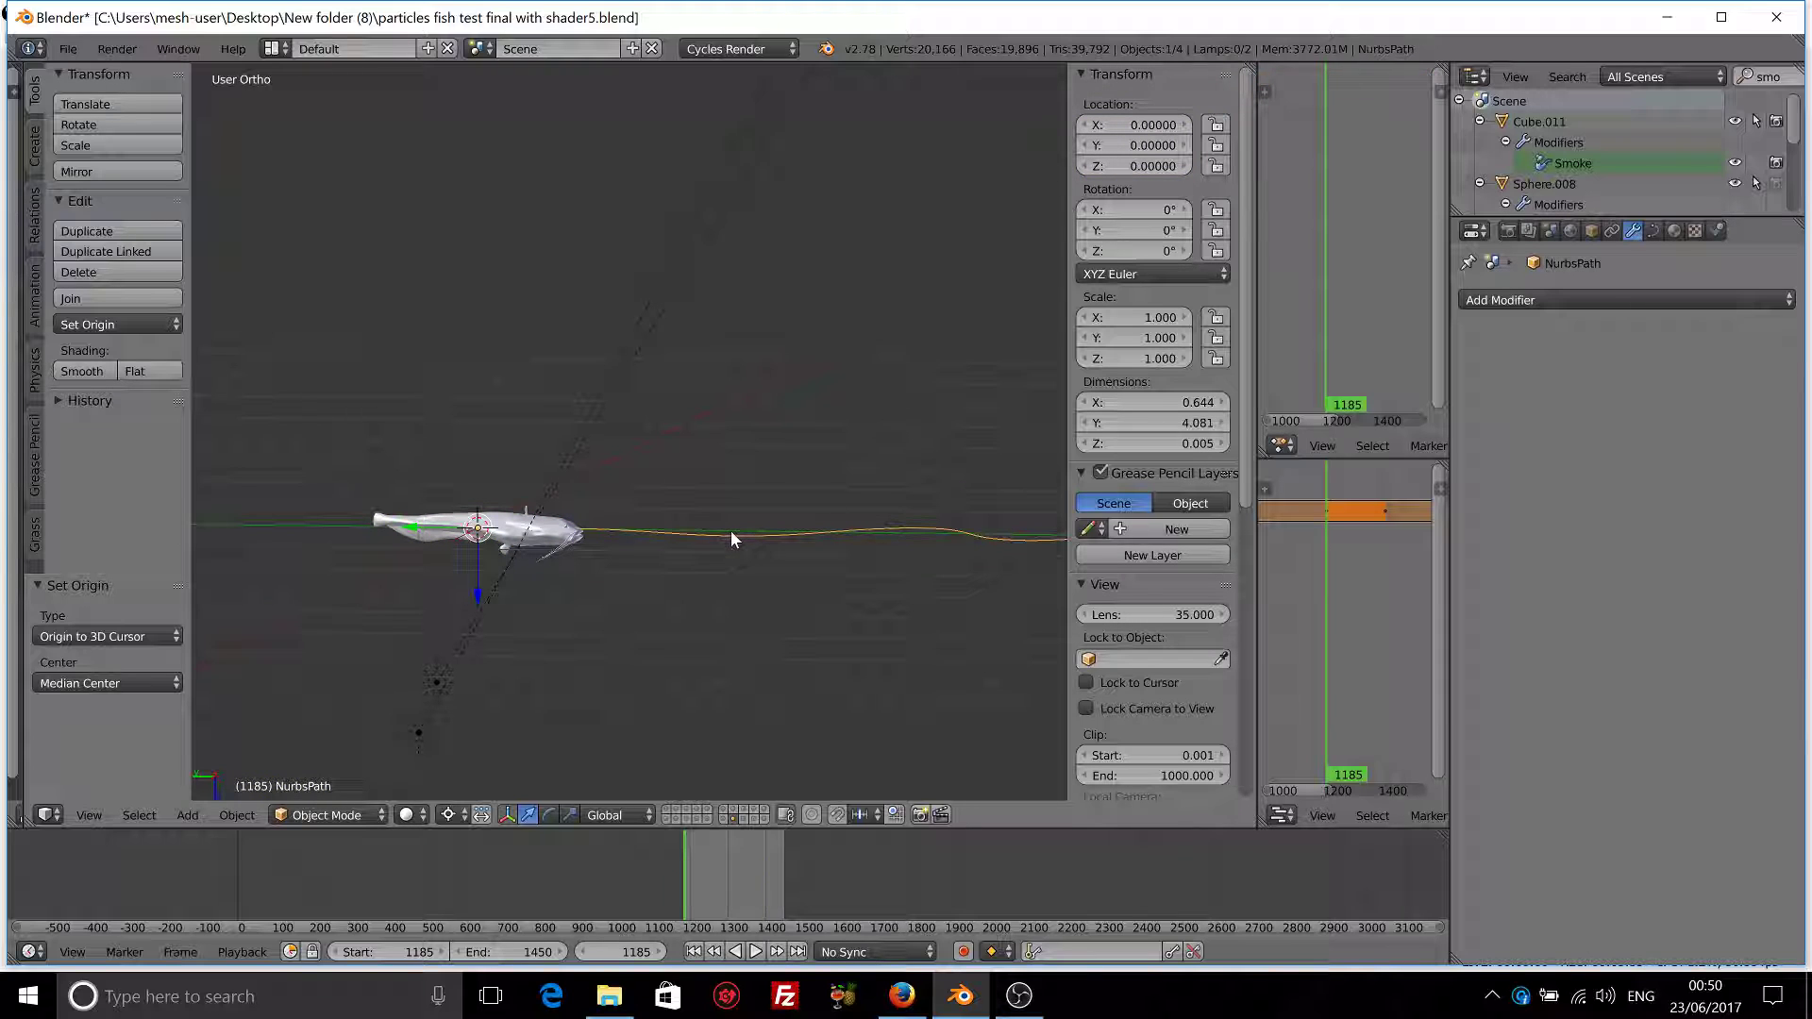
pyautogui.rightClick(543, 541)
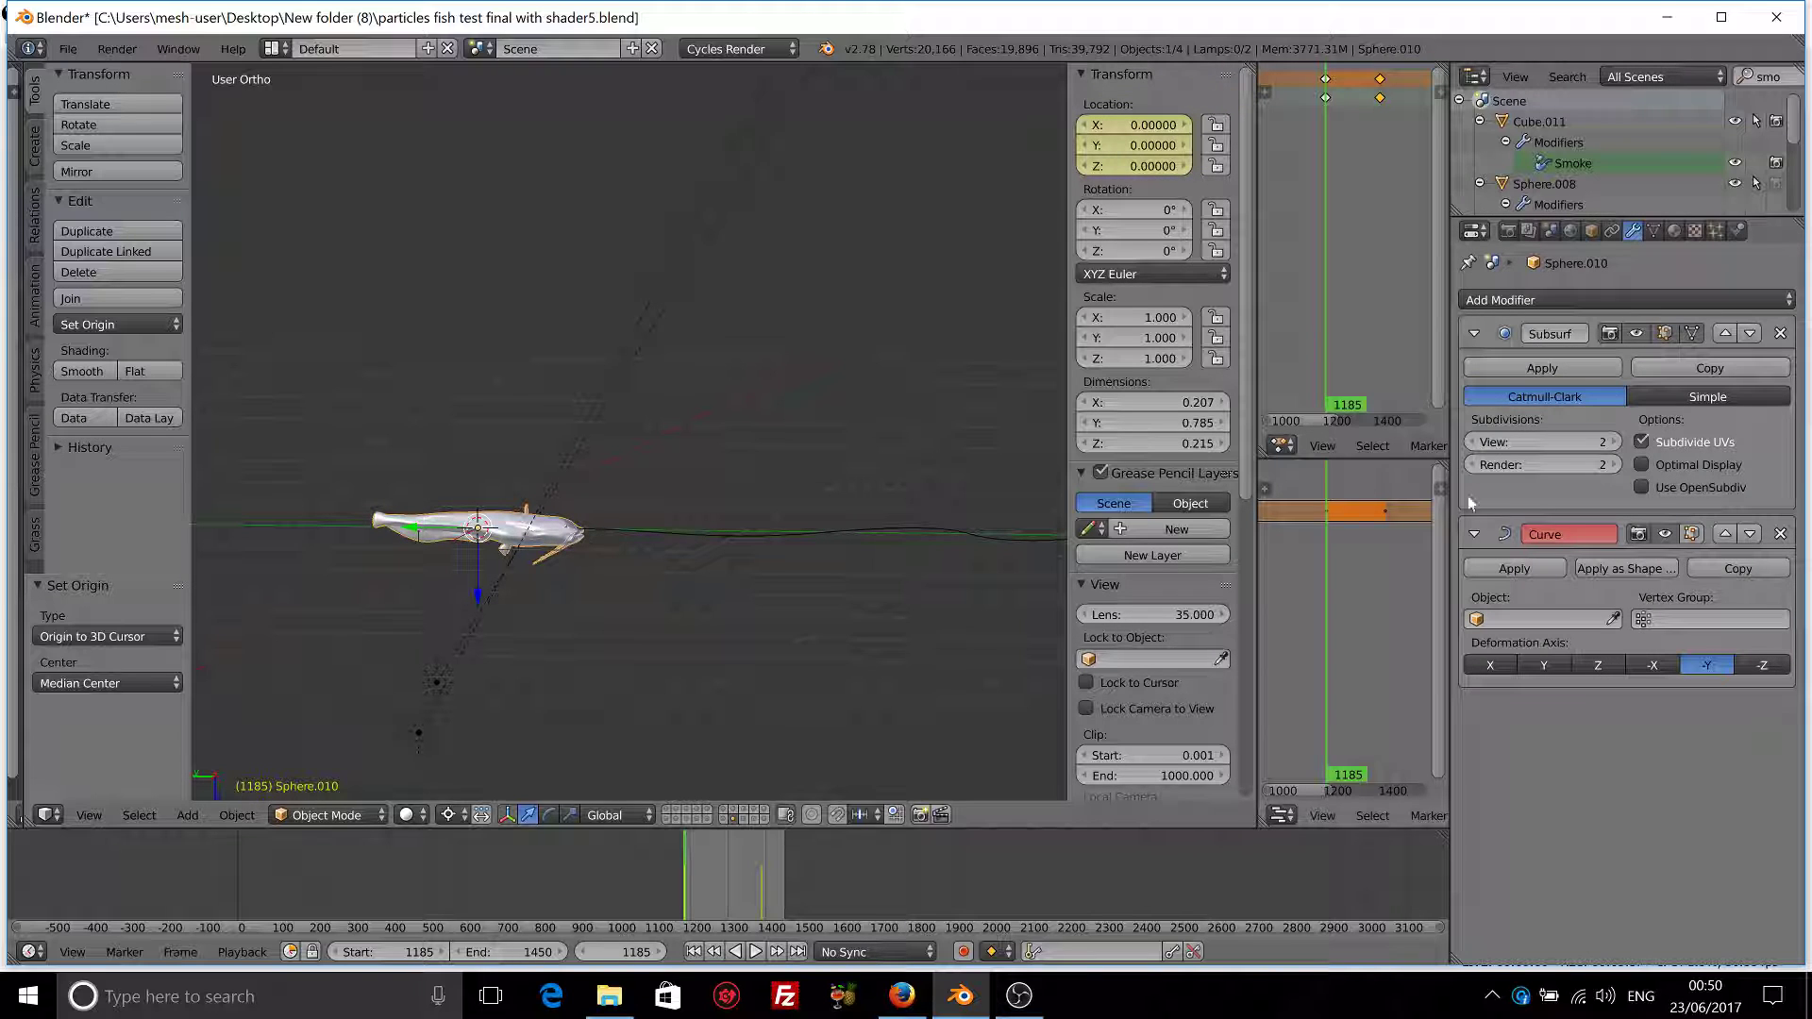
pyautogui.click(1779, 534)
pyautogui.moveTo(597, 529); pyautogui.dragTo(614, 619, button='middle')
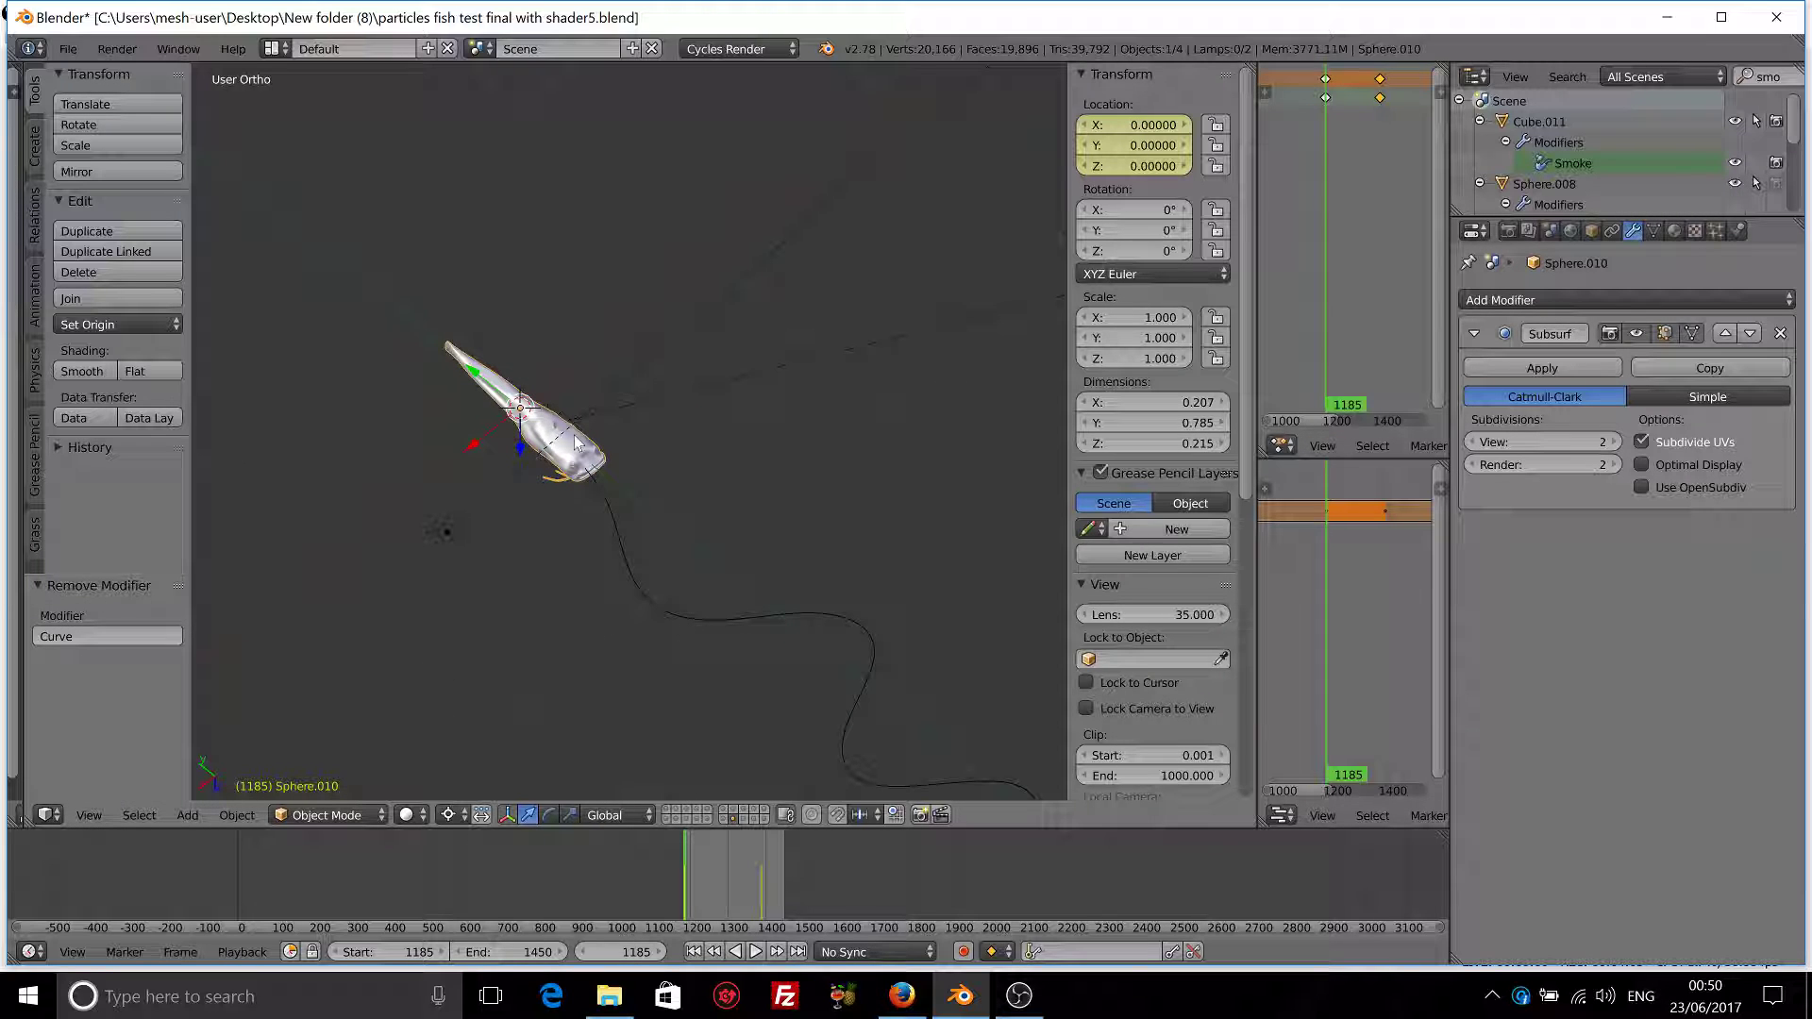
# - Add a new Curve modifier to the fish mesh
pyautogui.rightClick(713, 618)
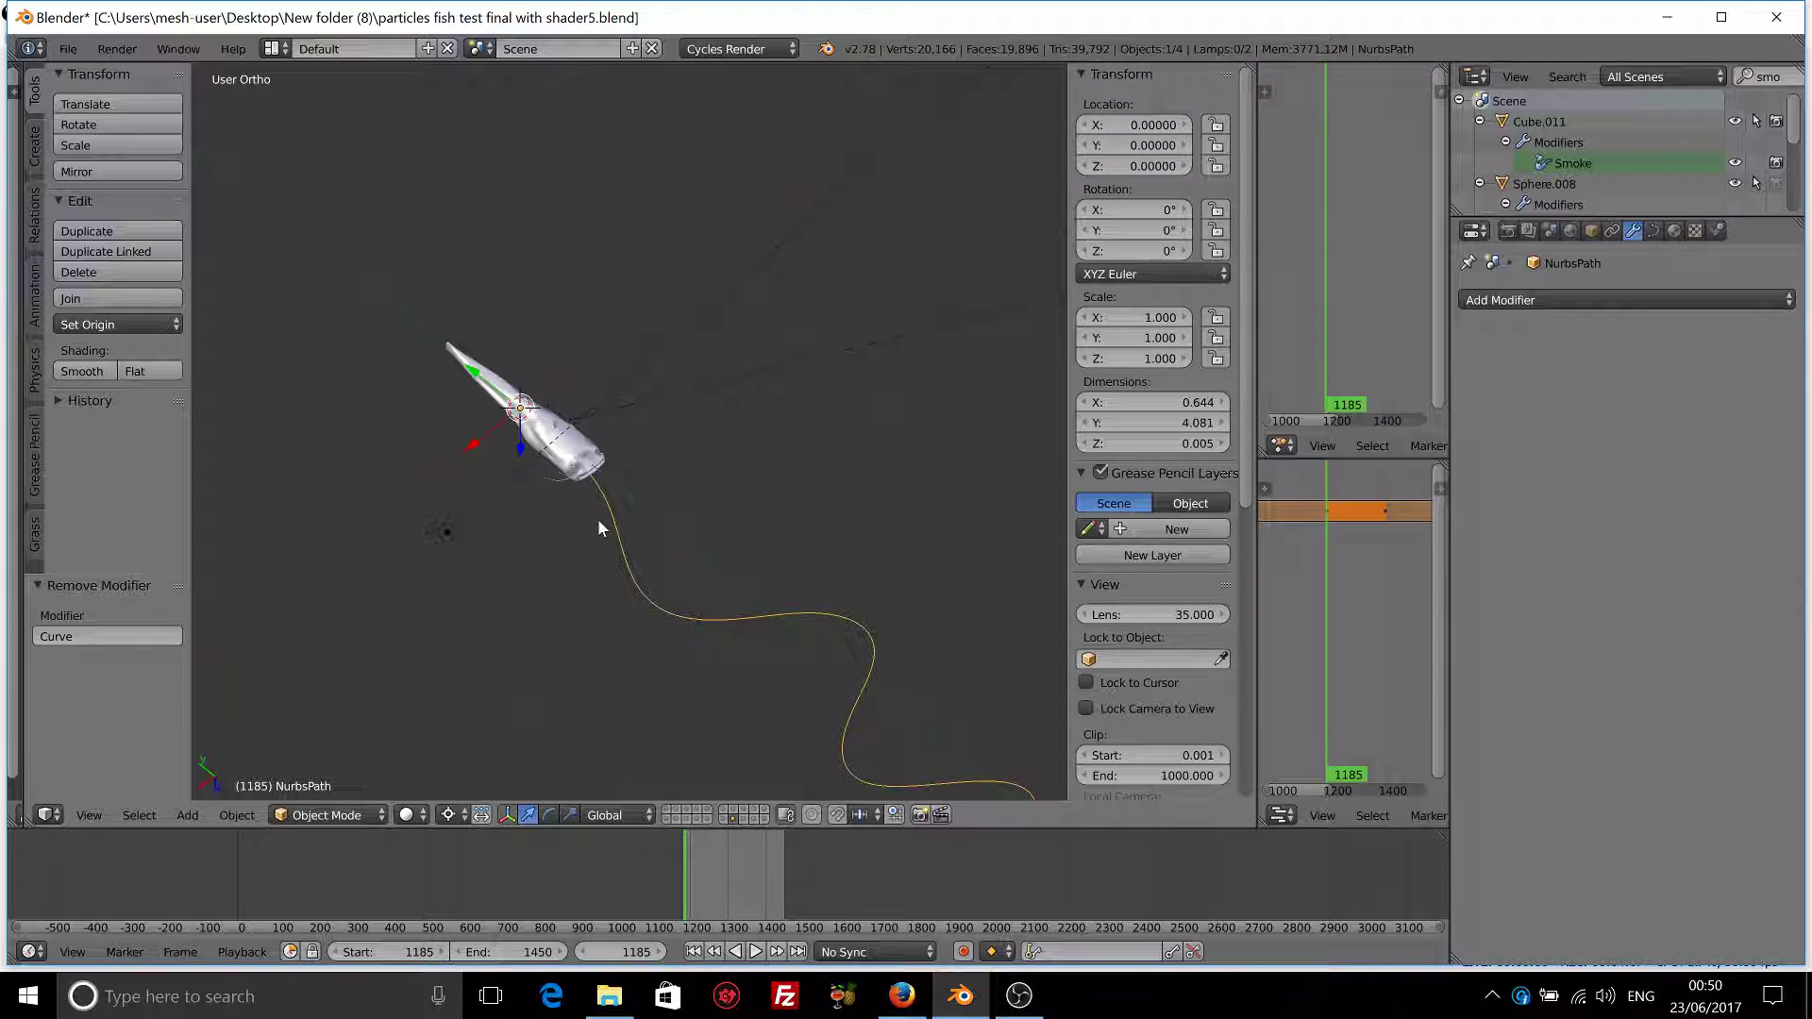
pyautogui.scroll(2, 598, 520)
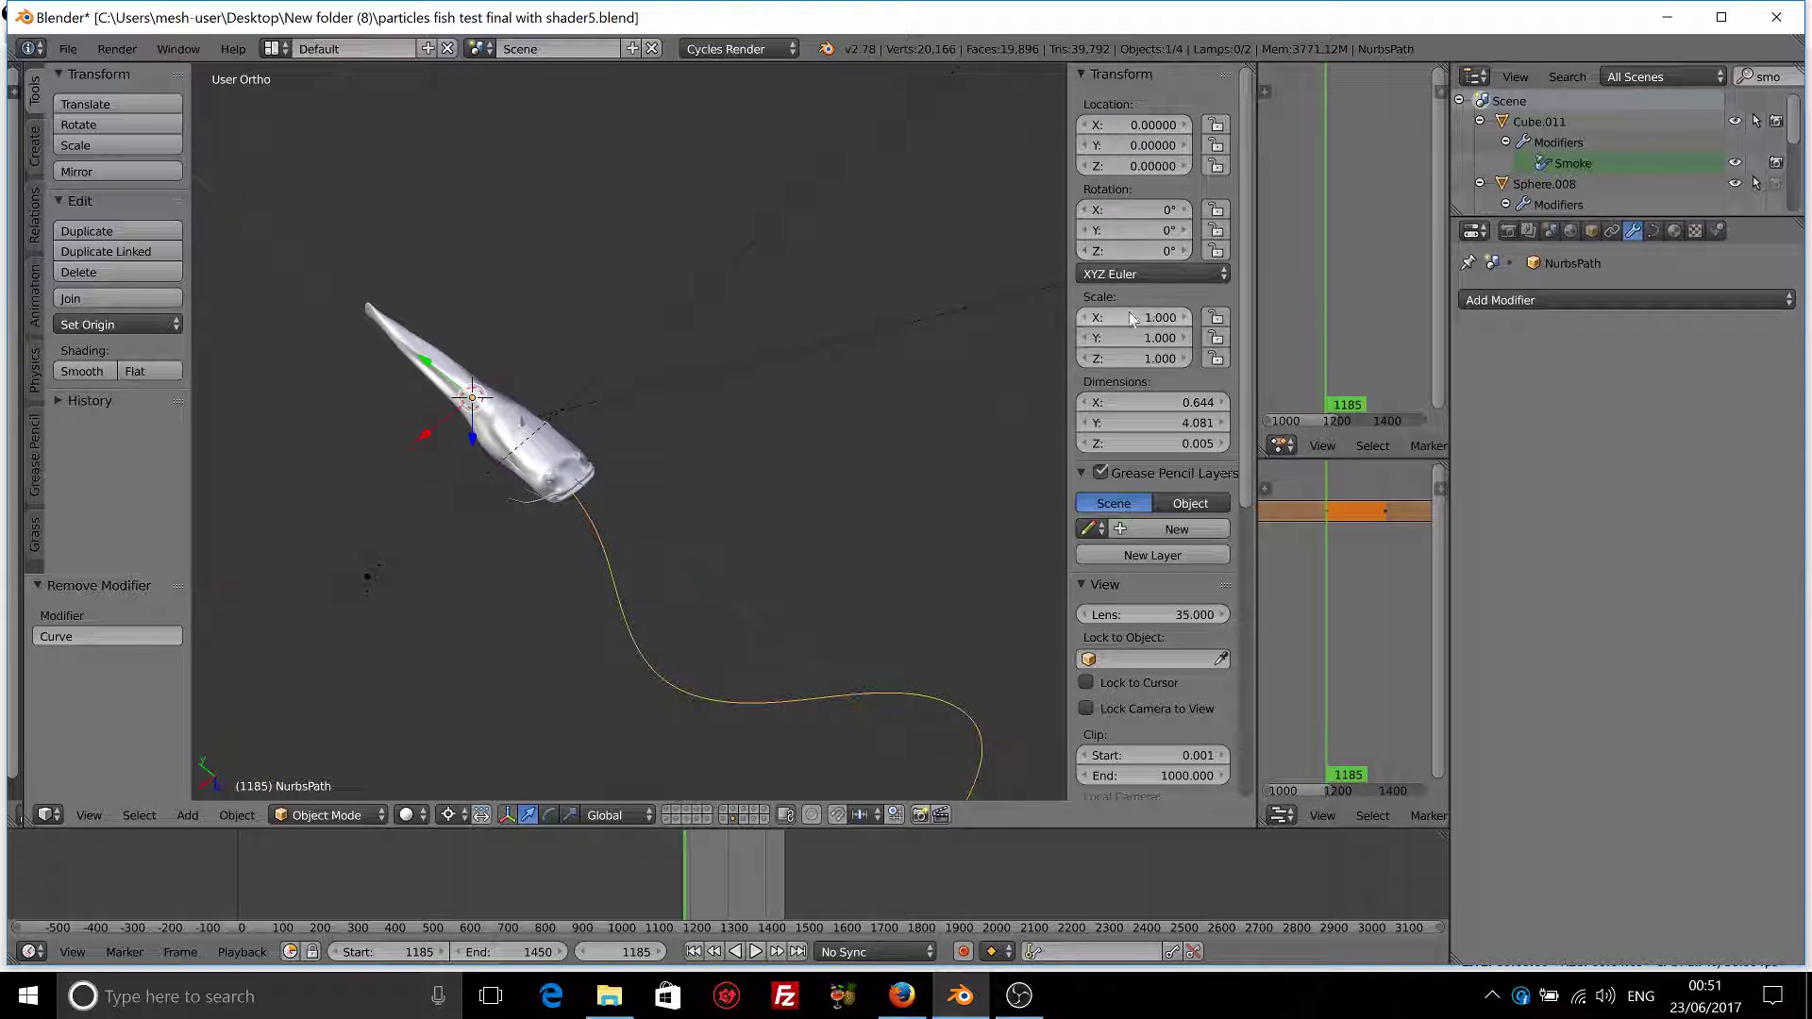
pyautogui.moveTo(636, 620); pyautogui.dragTo(668, 553, button='middle')
pyautogui.rightClick(668, 553)
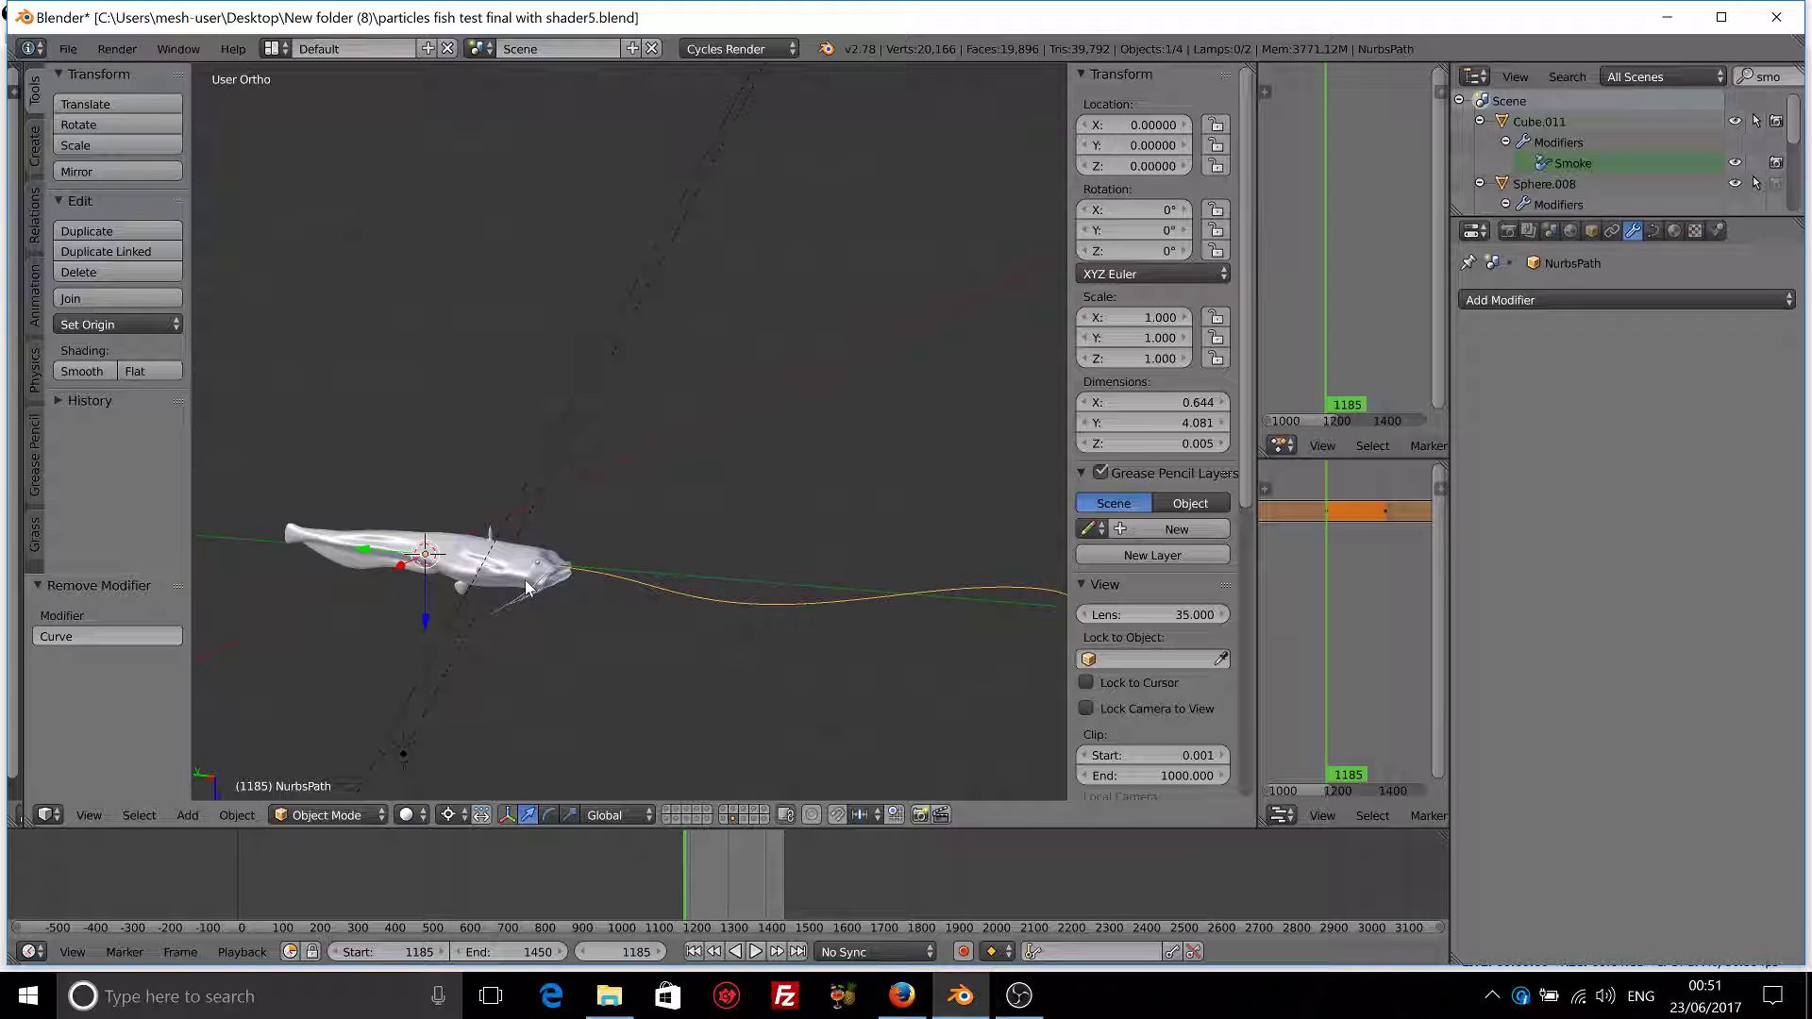
pyautogui.click(1608, 300)
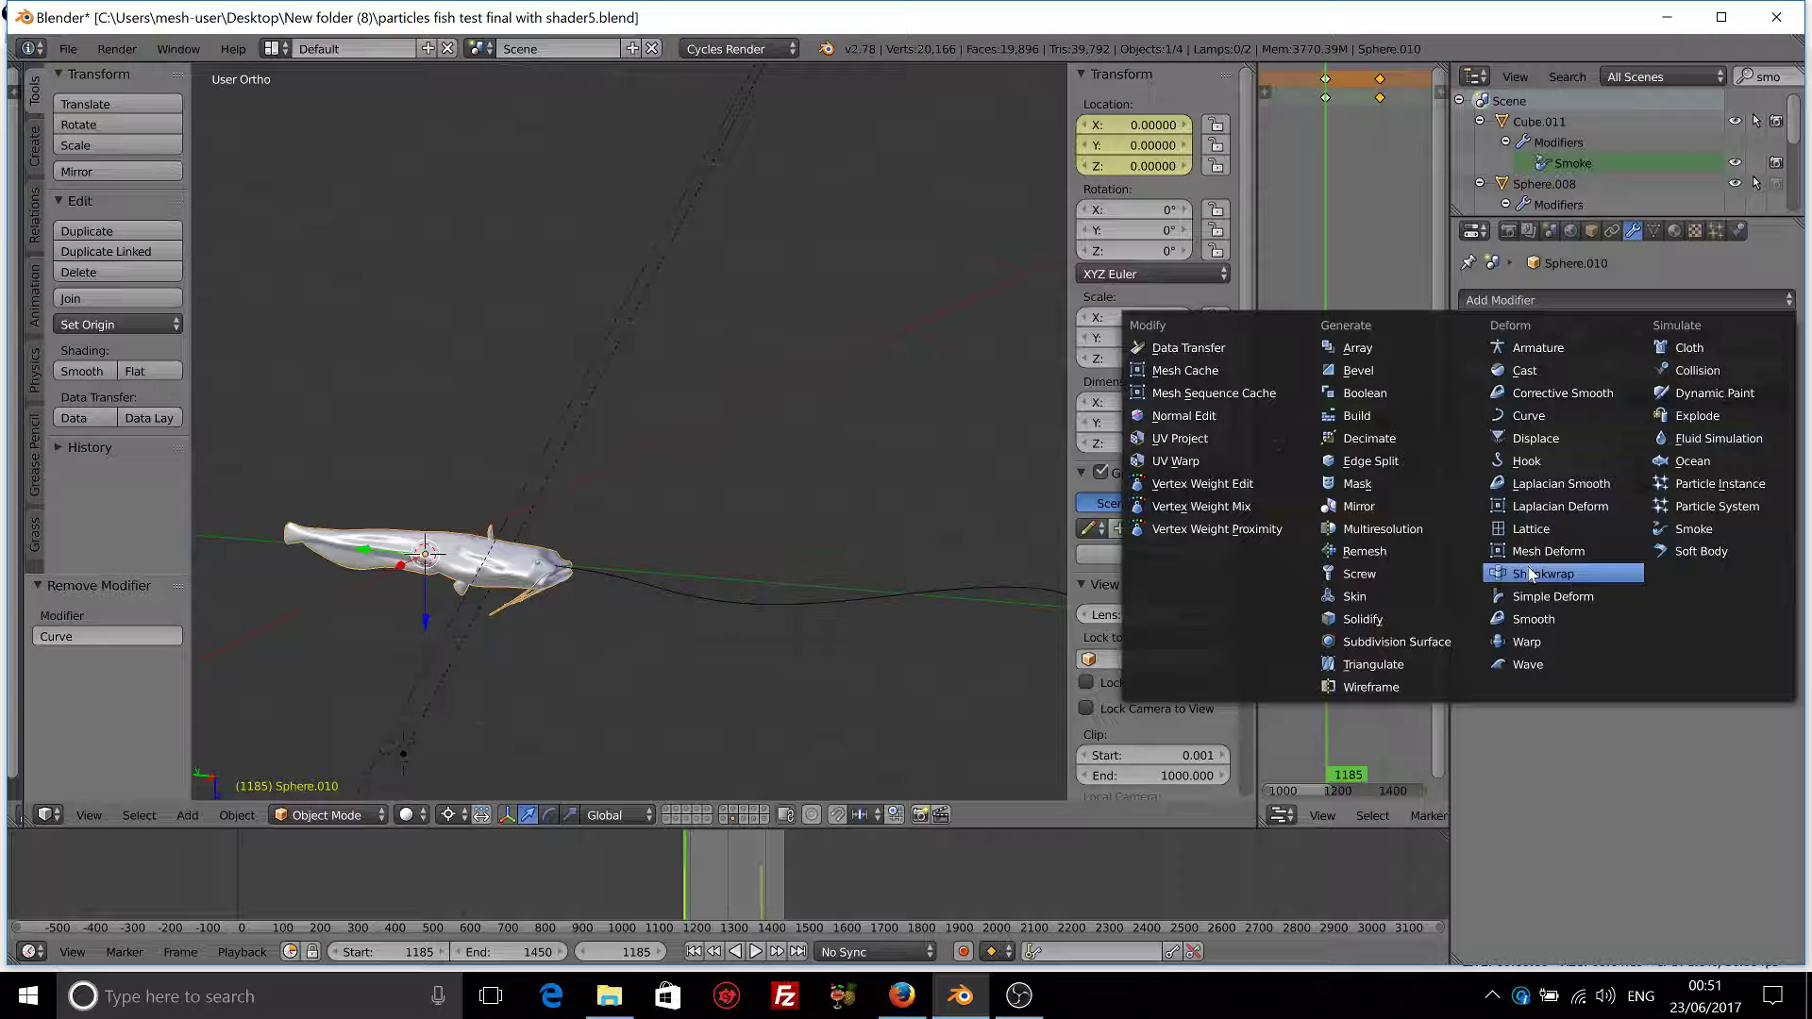
pyautogui.click(1548, 415)
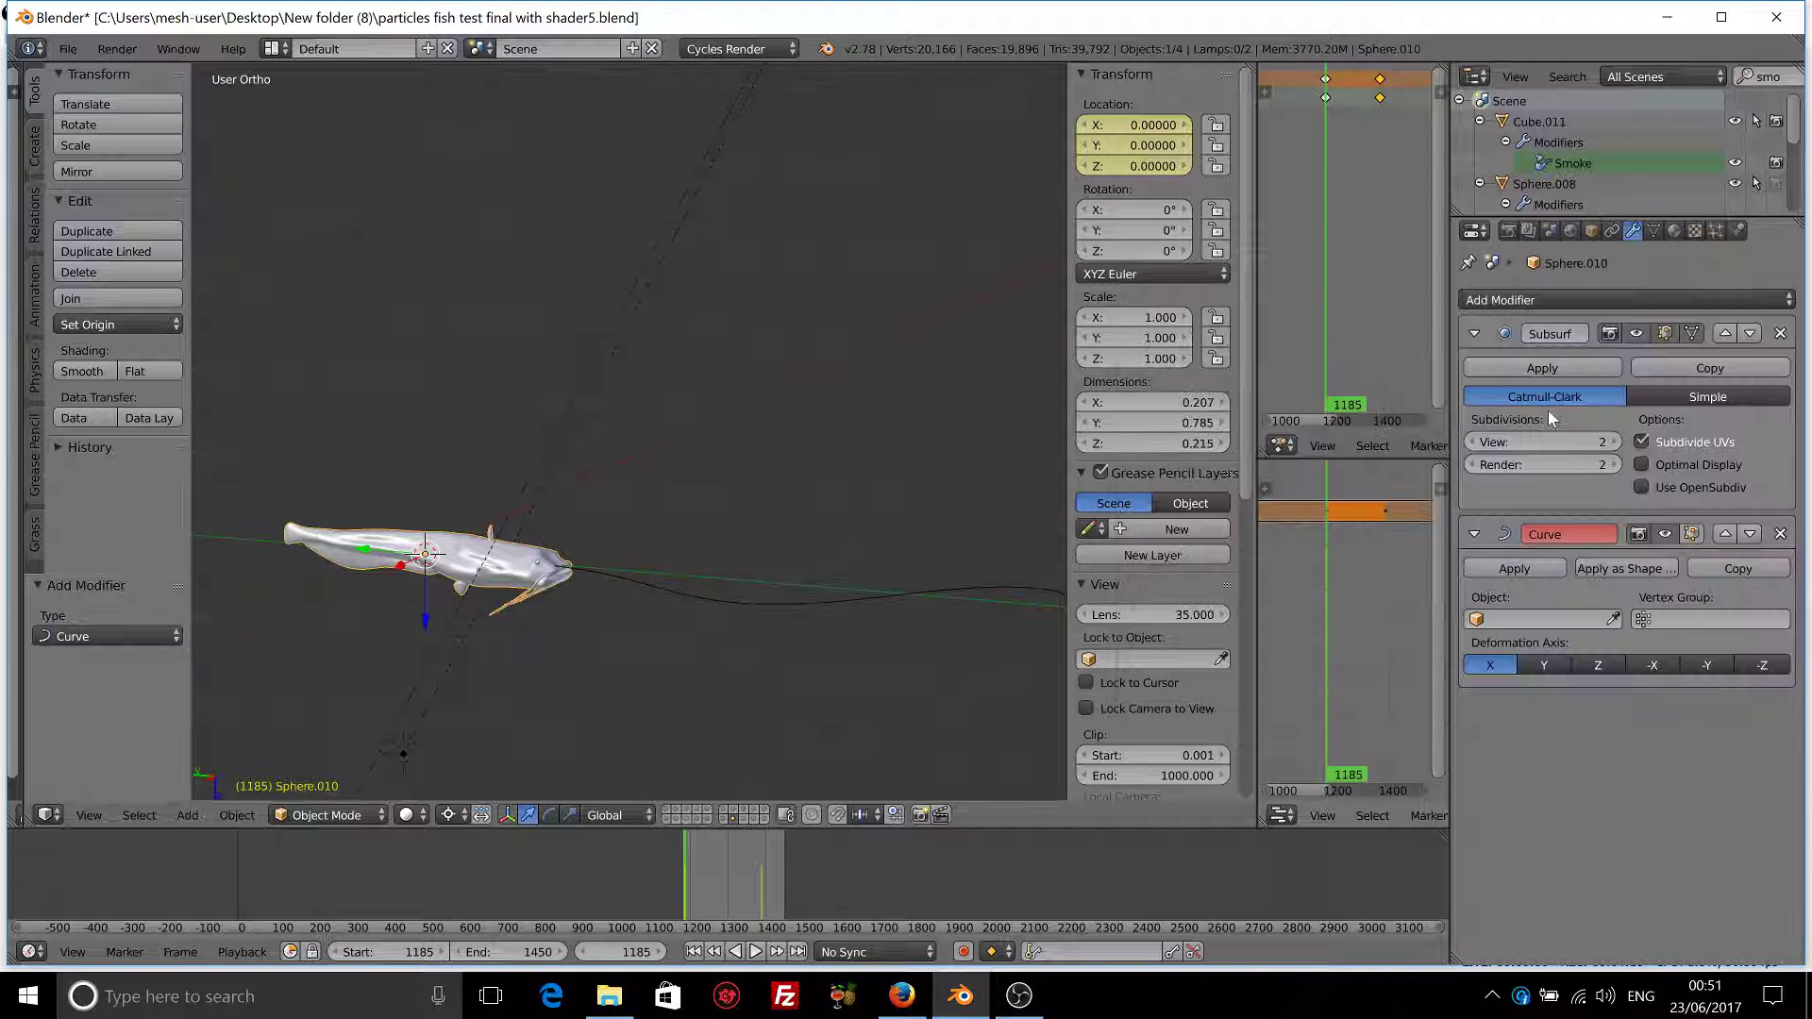
# - Assign NurbsPath as the target object of the fish's Curve modifier
pyautogui.rightClick(763, 602)
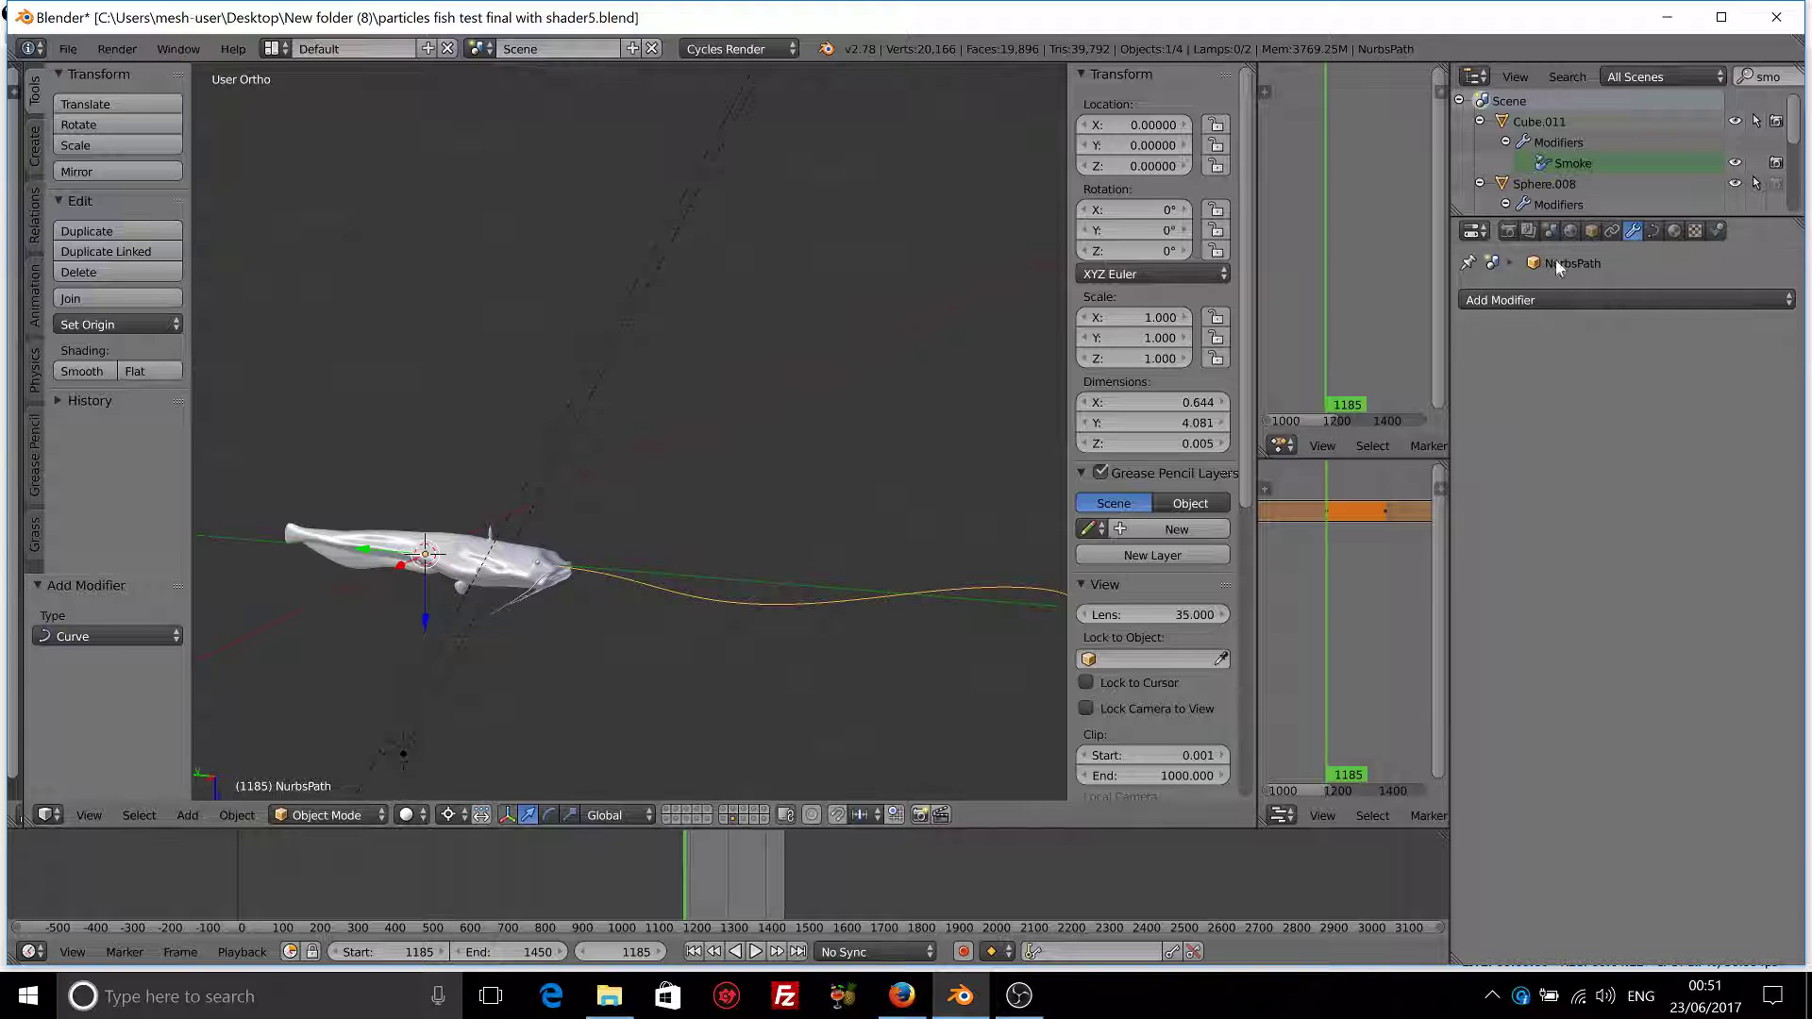
pyautogui.rightClick(508, 560)
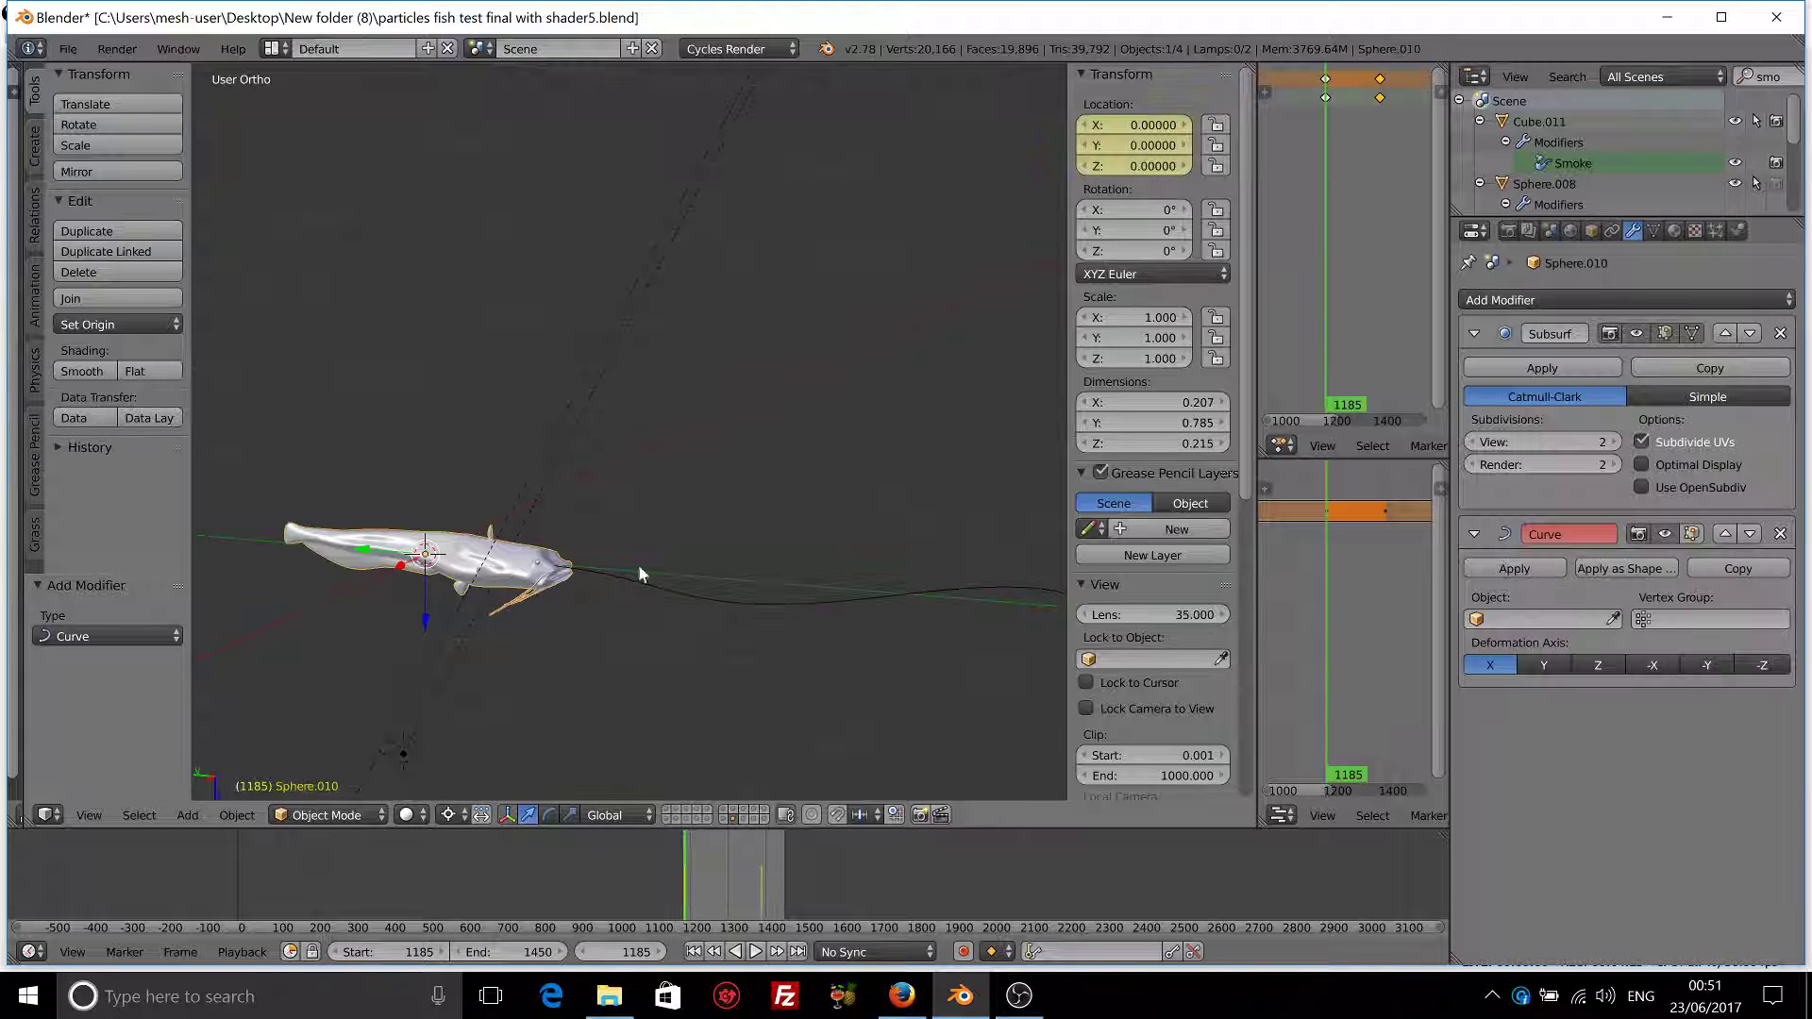
pyautogui.click(1521, 619)
pyautogui.write('nur')
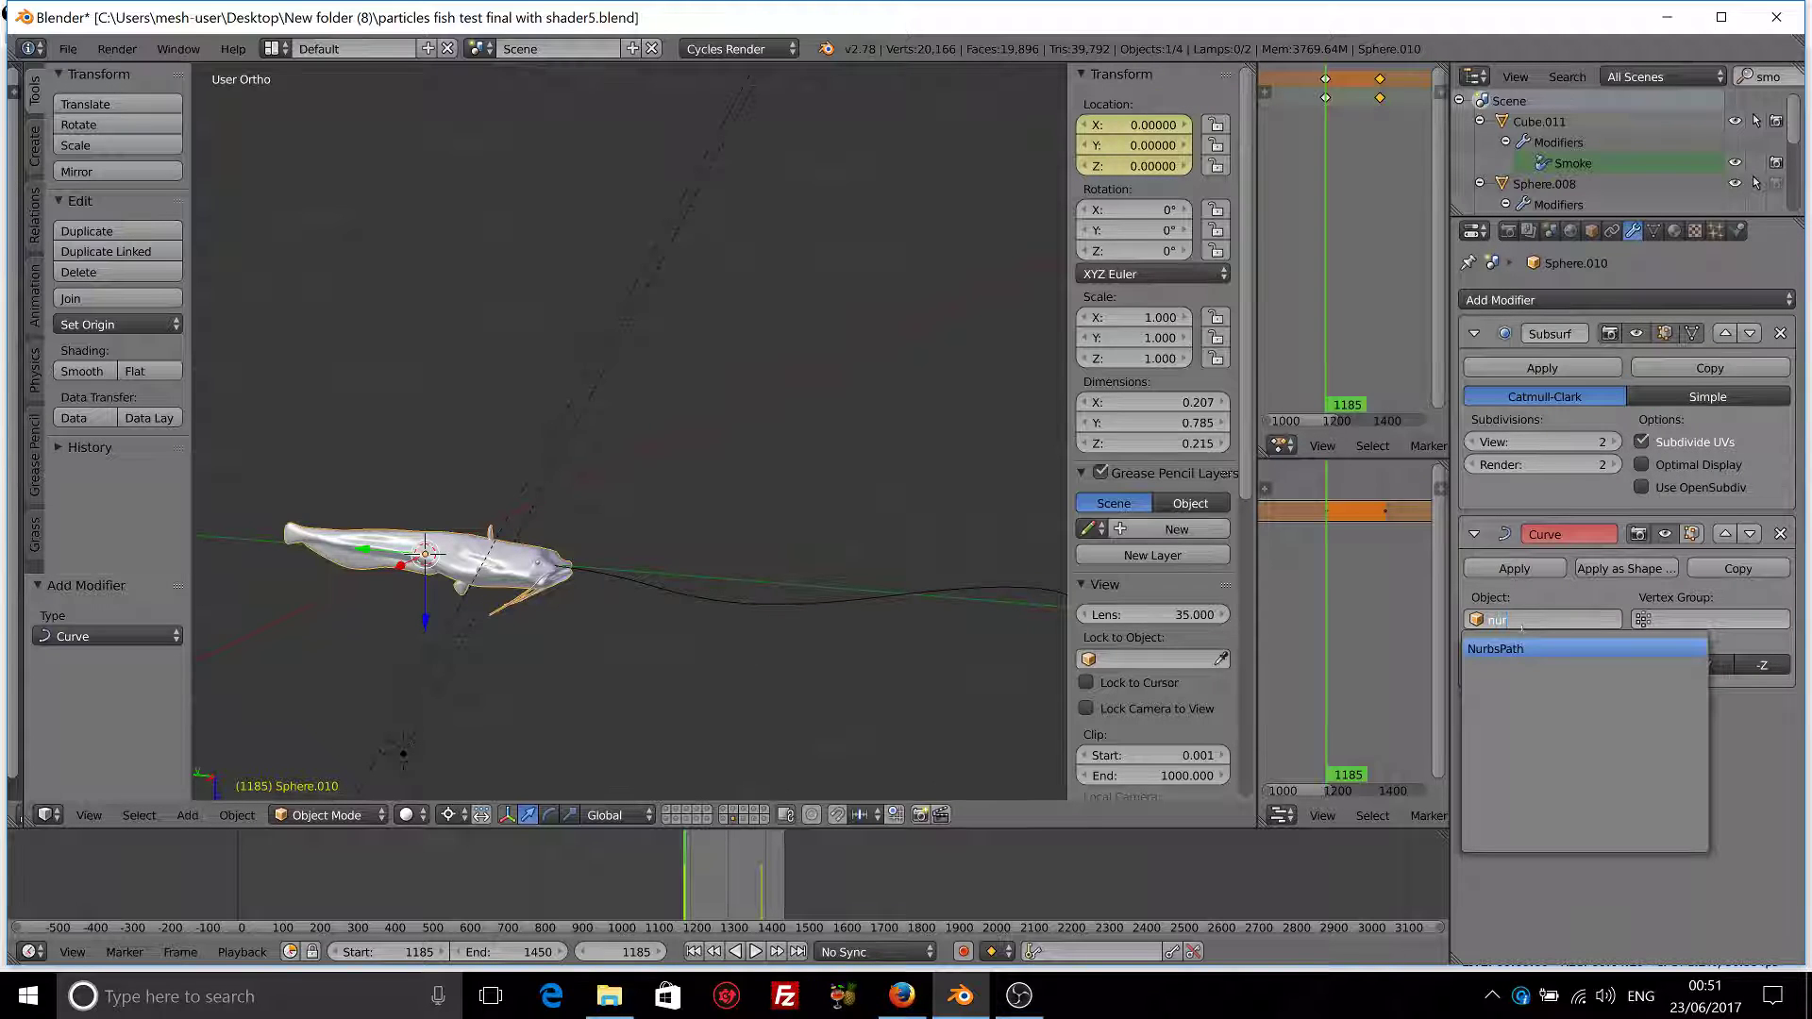
pyautogui.click(1535, 648)
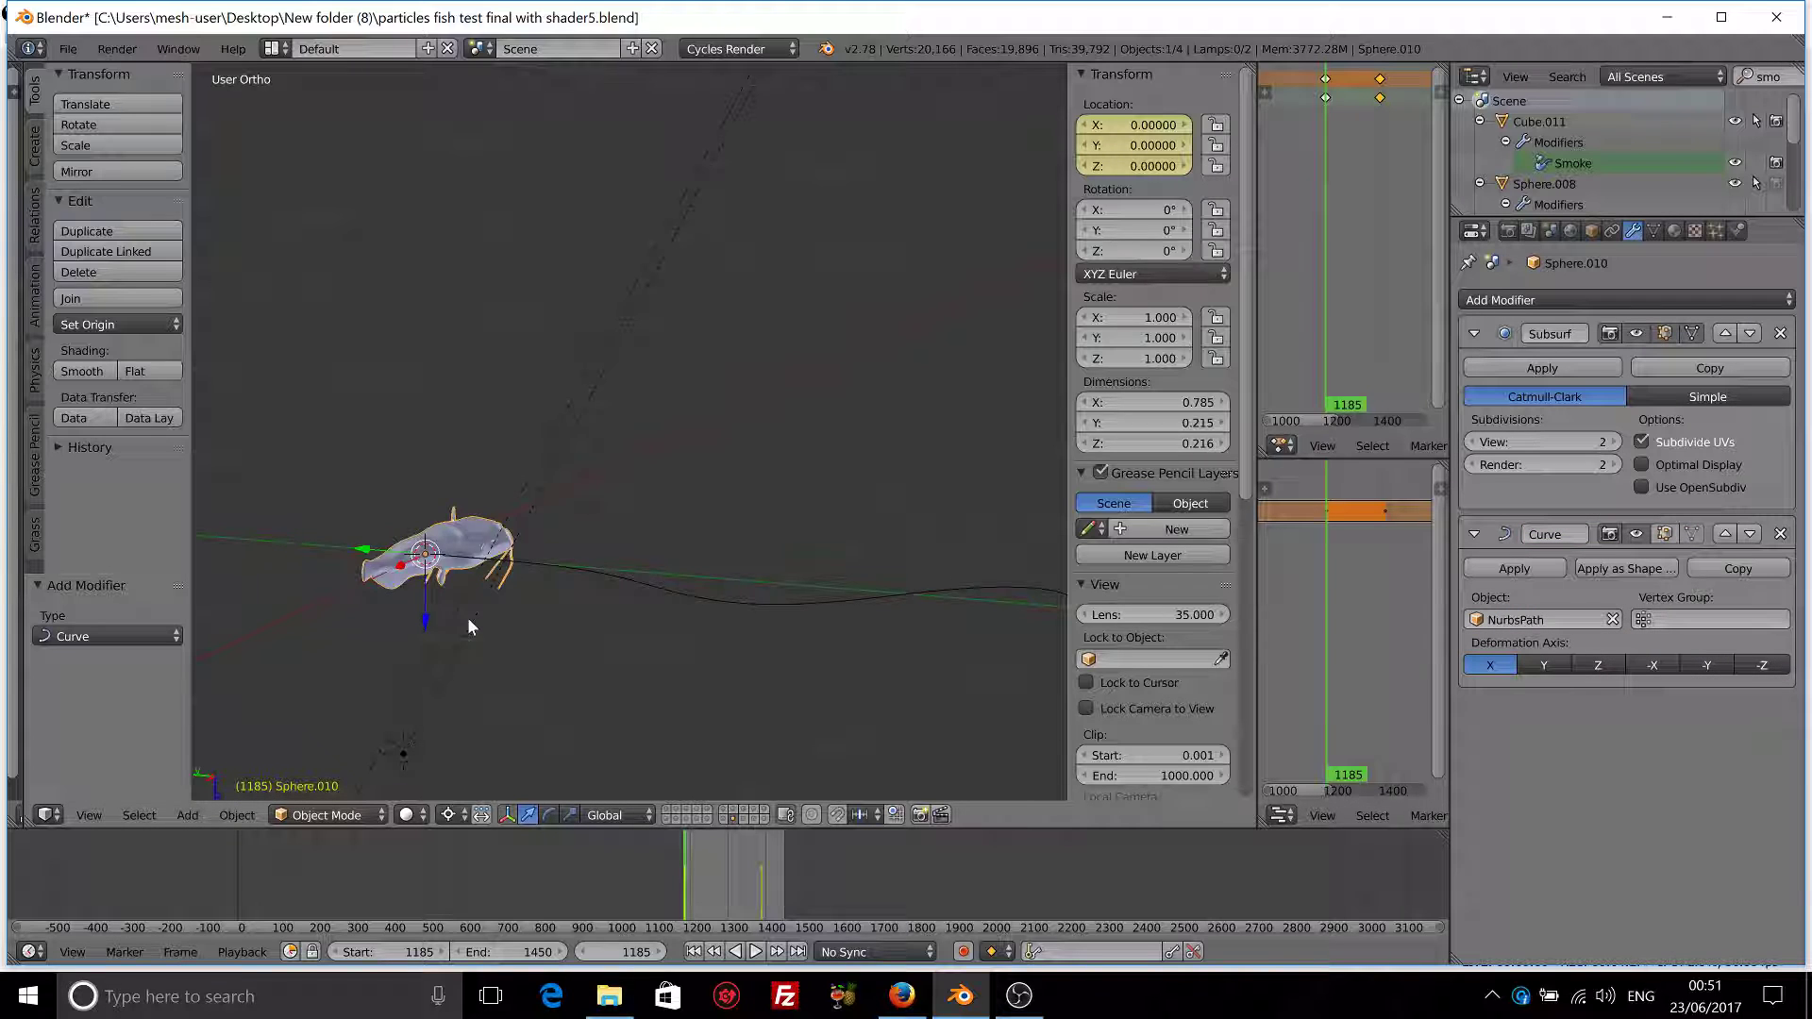
# - Try the Curve modifier's deformation axes and set it to -Y so the fish lines up with the path
pyautogui.moveTo(467, 617); pyautogui.dragTo(628, 452, button='middle')
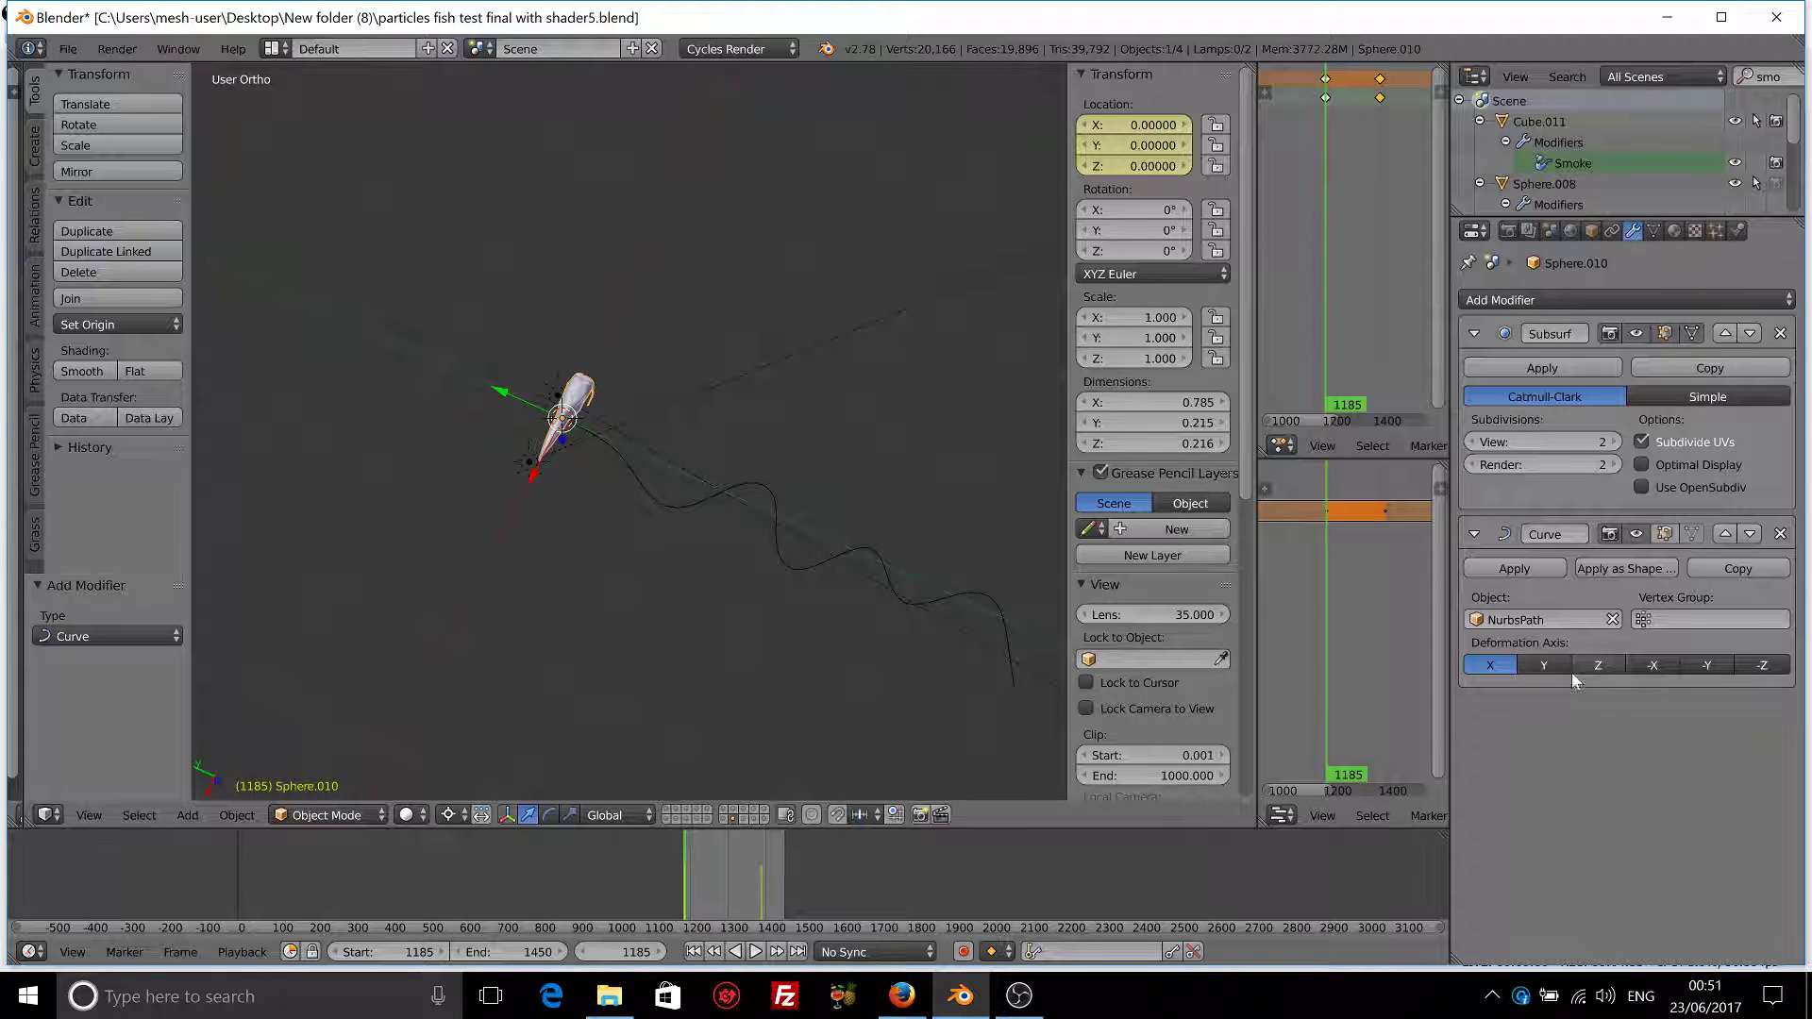
pyautogui.click(1547, 667)
pyautogui.click(1604, 666)
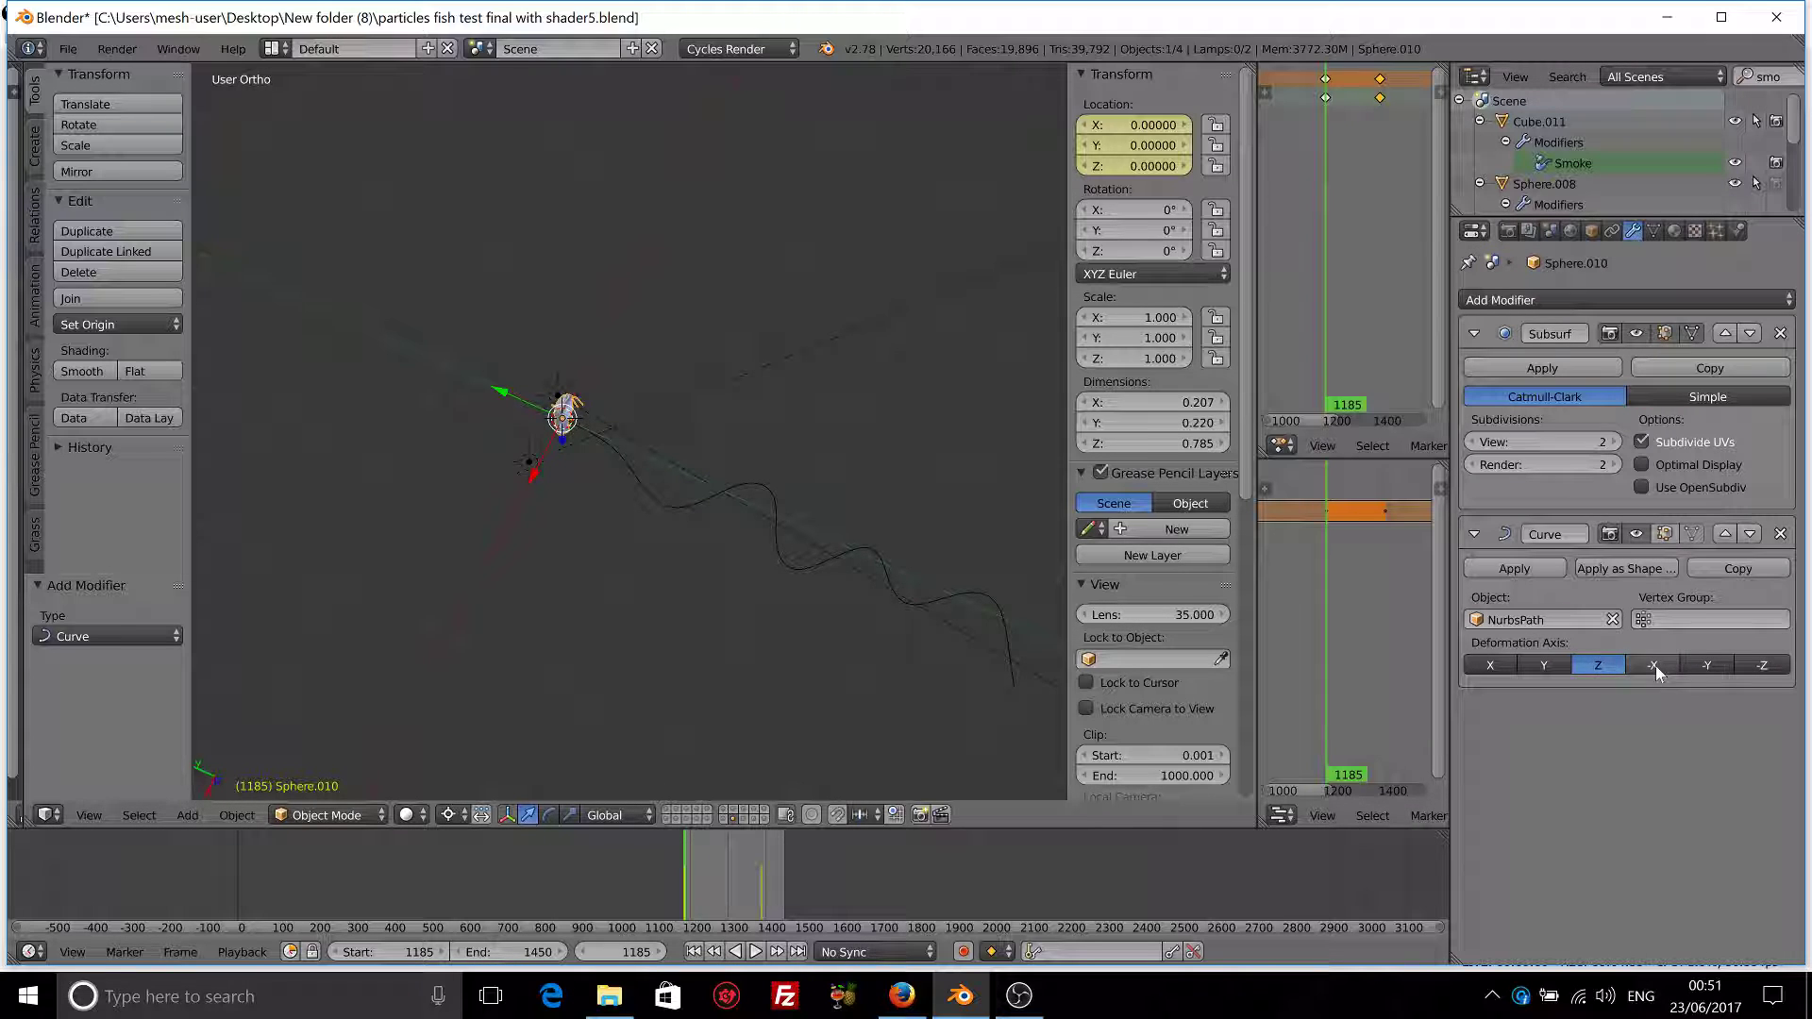
pyautogui.click(1655, 665)
pyautogui.click(1706, 665)
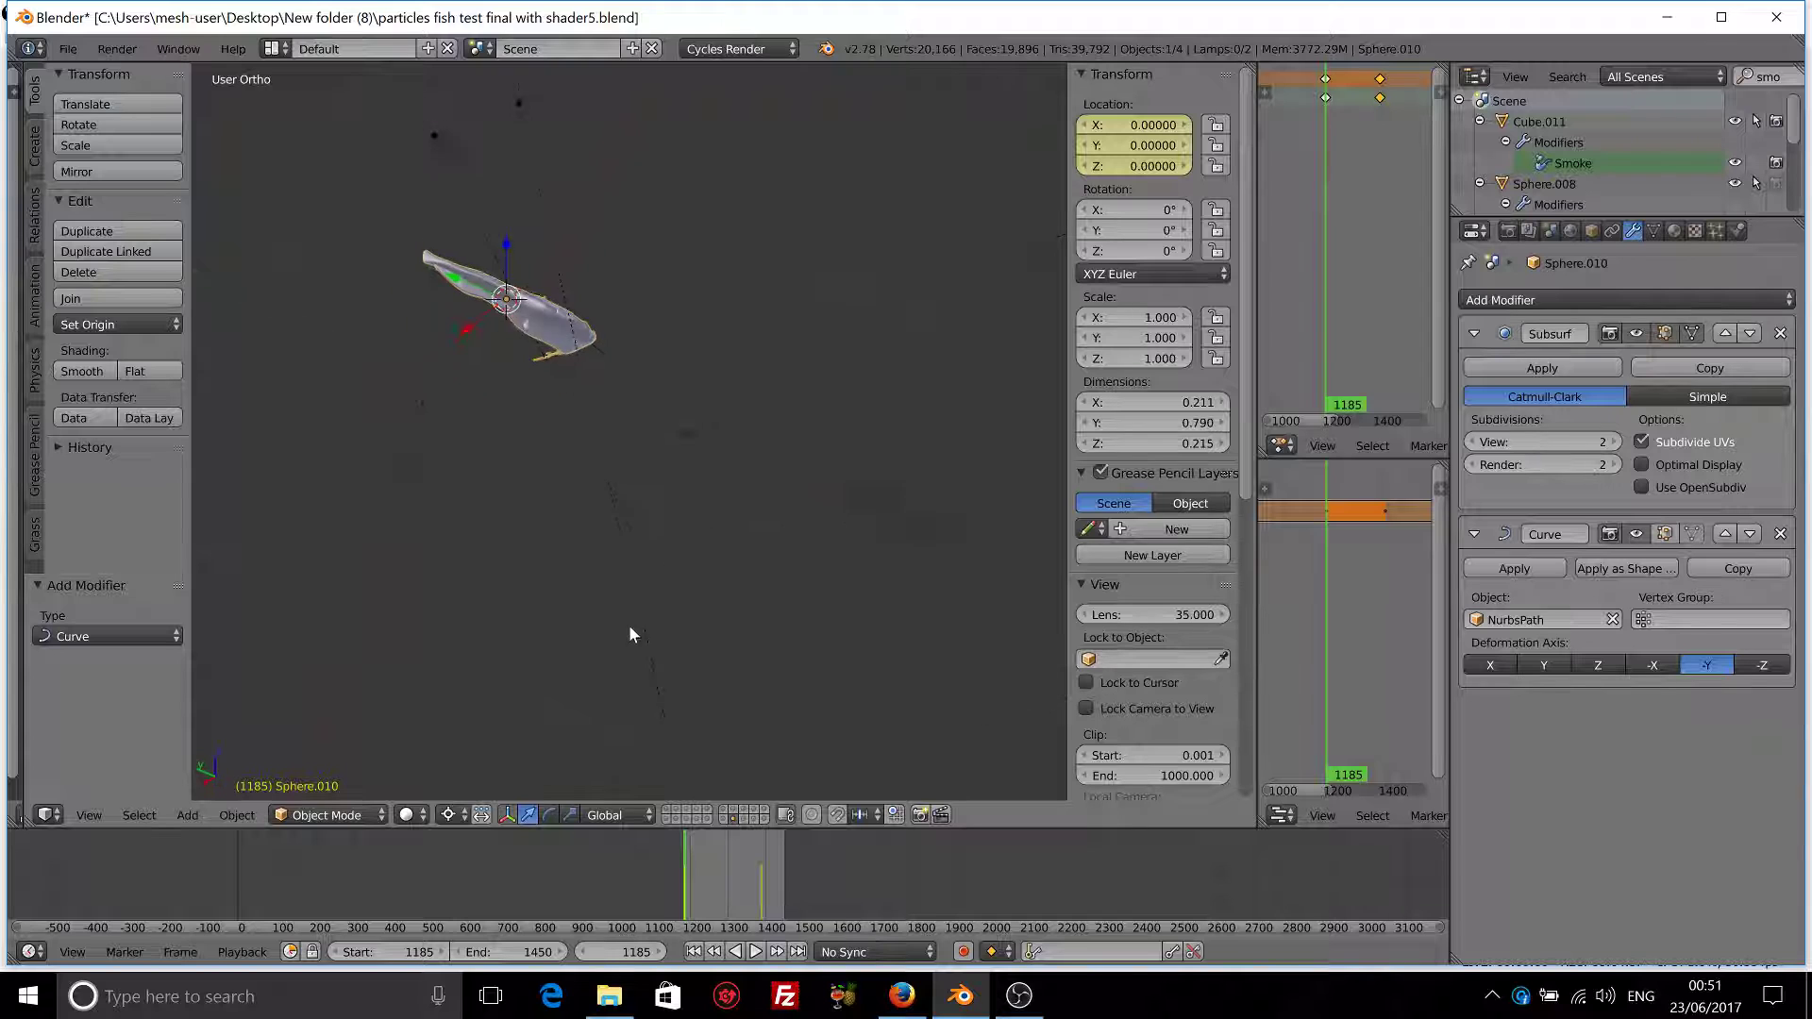
pyautogui.moveTo(629, 627)
pyautogui.mouseDown(button='middle')
pyautogui.moveTo(619, 688)
pyautogui.moveTo(651, 645)
pyautogui.moveTo(756, 609)
pyautogui.moveTo(606, 618)
pyautogui.moveTo(653, 623)
pyautogui.moveTo(747, 508)
pyautogui.moveTo(663, 576)
pyautogui.moveTo(692, 608)
pyautogui.mouseUp(button='middle')
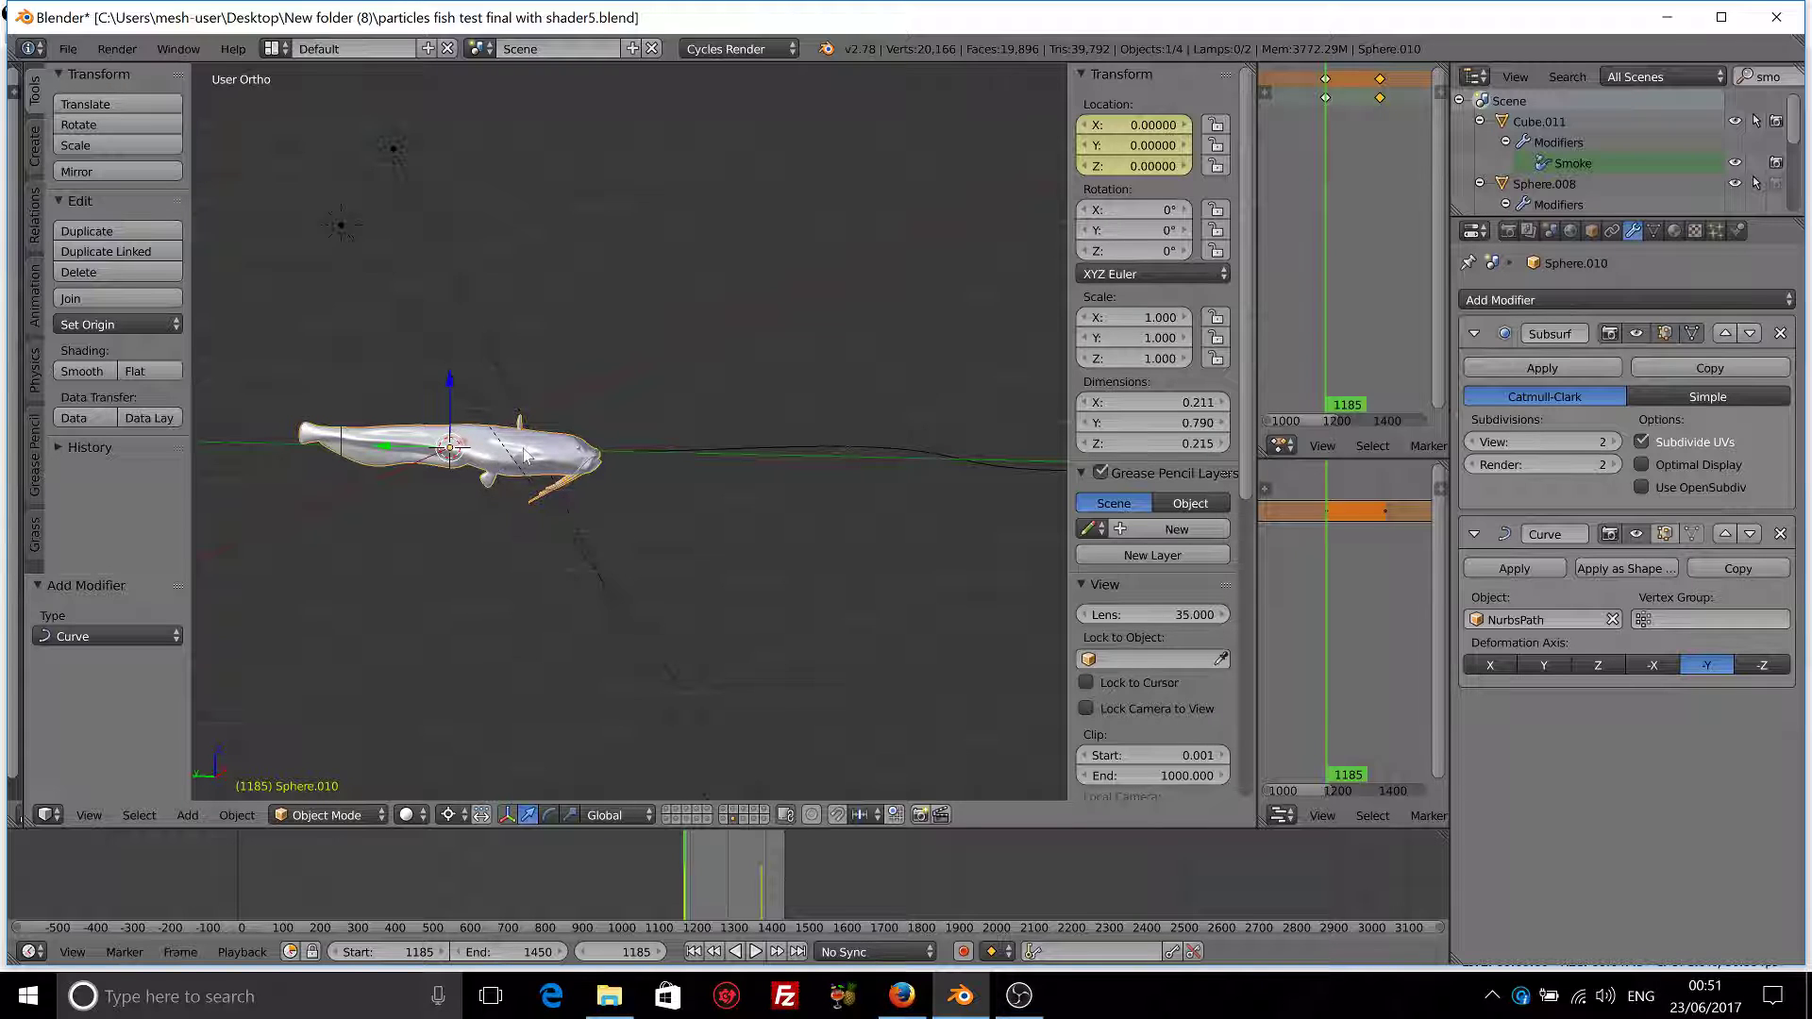
pyautogui.moveTo(526, 457)
pyautogui.mouseDown(button='middle')
pyautogui.moveTo(505, 477)
pyautogui.moveTo(523, 462)
pyautogui.moveTo(406, 447)
pyautogui.moveTo(714, 486)
pyautogui.moveTo(695, 526)
pyautogui.moveTo(704, 509)
pyautogui.moveTo(619, 550)
pyautogui.moveTo(578, 602)
pyautogui.moveTo(589, 517)
pyautogui.moveTo(617, 497)
pyautogui.moveTo(648, 546)
pyautogui.moveTo(621, 529)
pyautogui.mouseUp(button='middle')
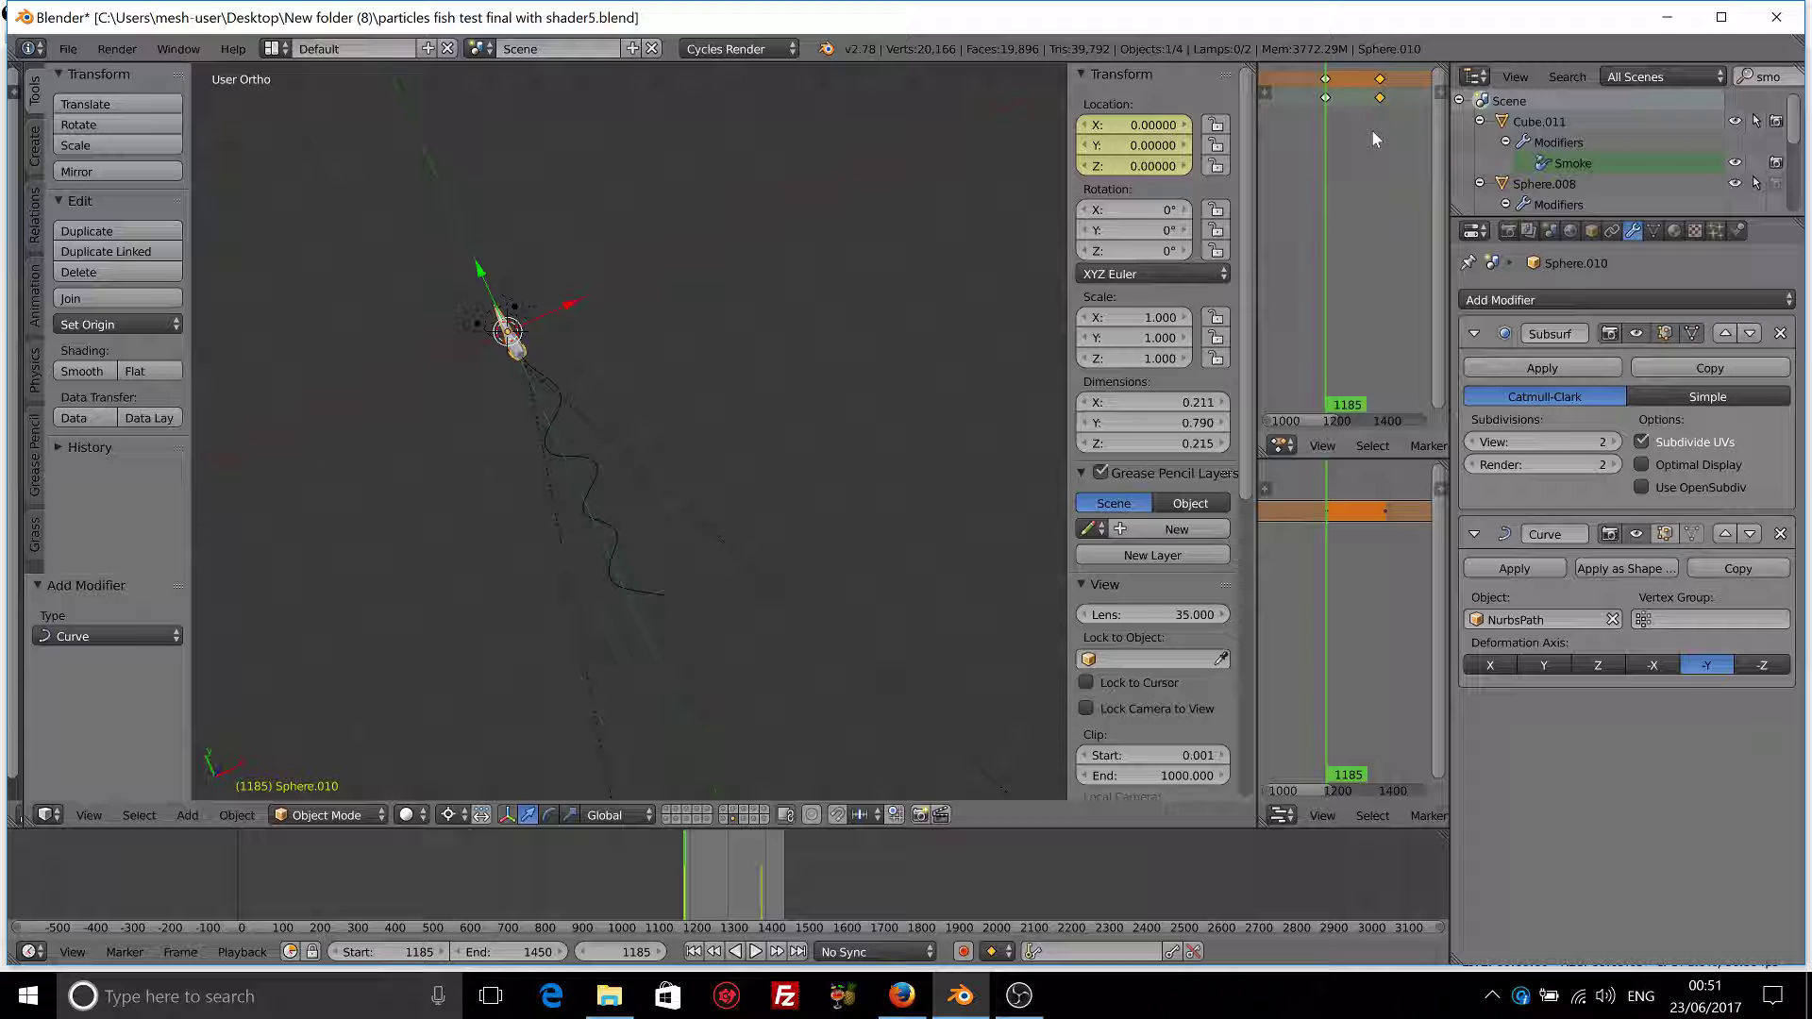
# - Delete all of the fish's existing keyframes and insert a new location keyframe at frame 1185
pyautogui.press('a')
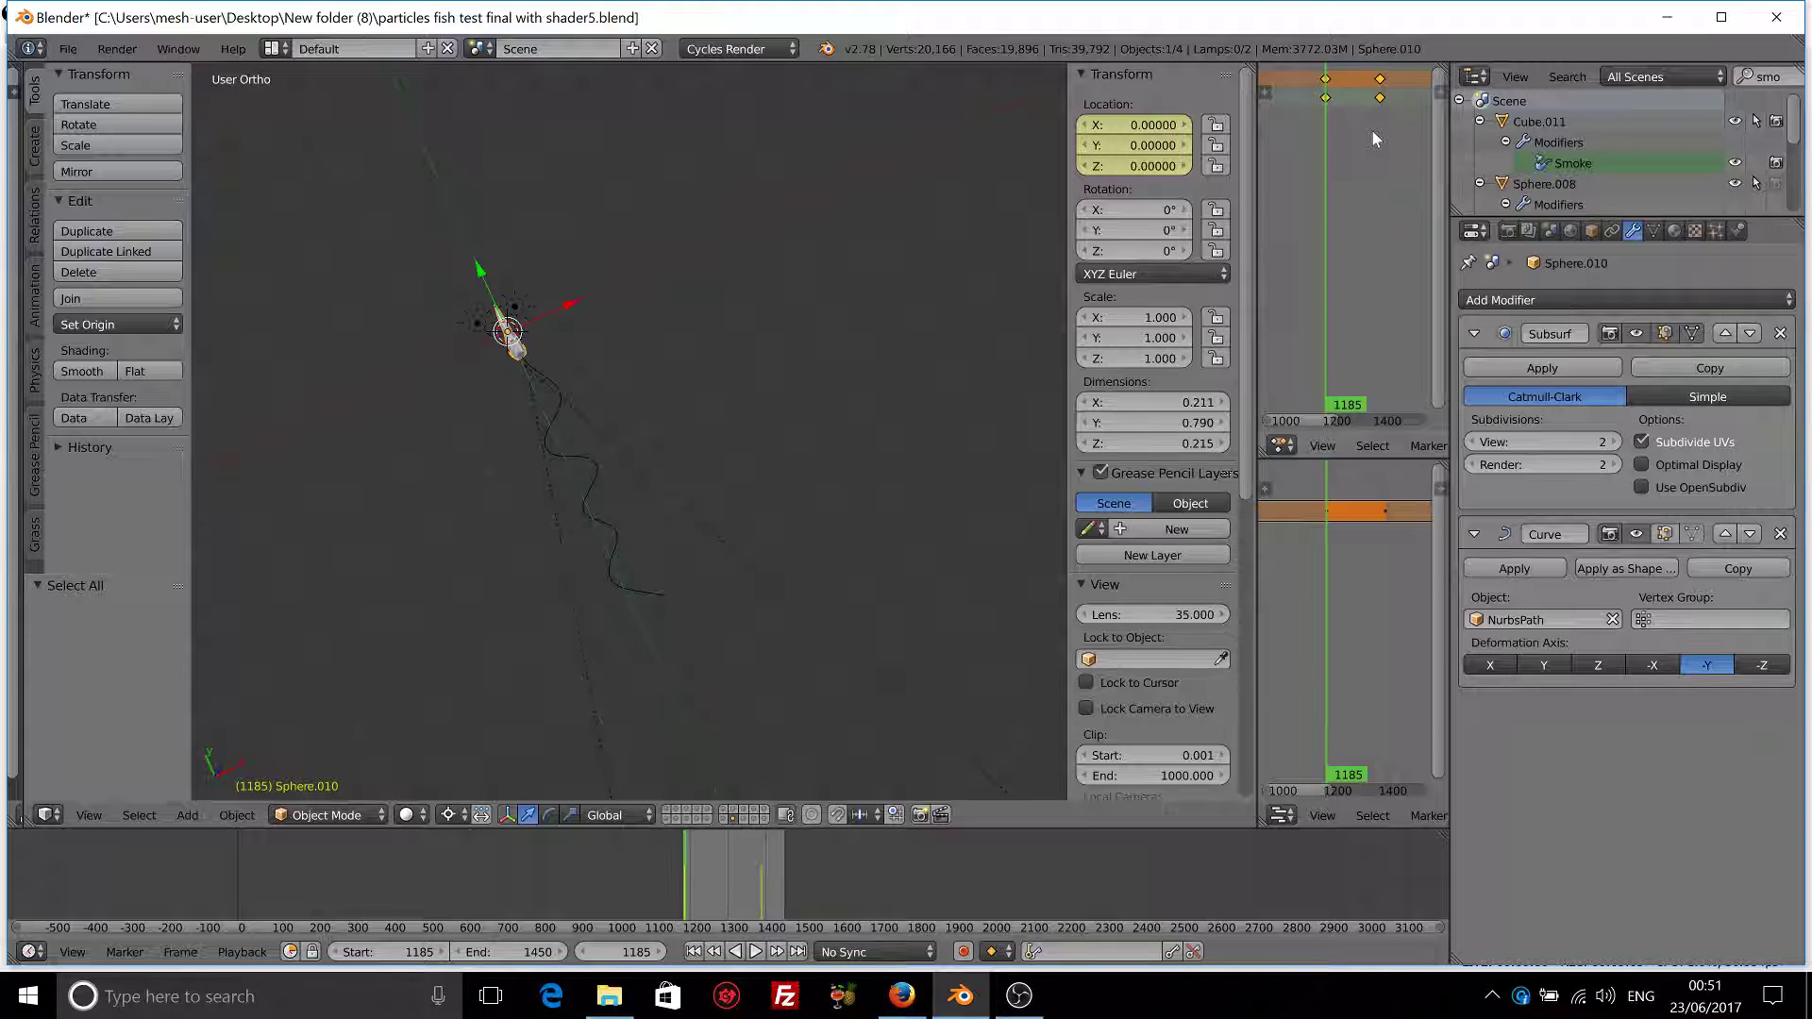
pyautogui.press('x')
pyautogui.click(1374, 134)
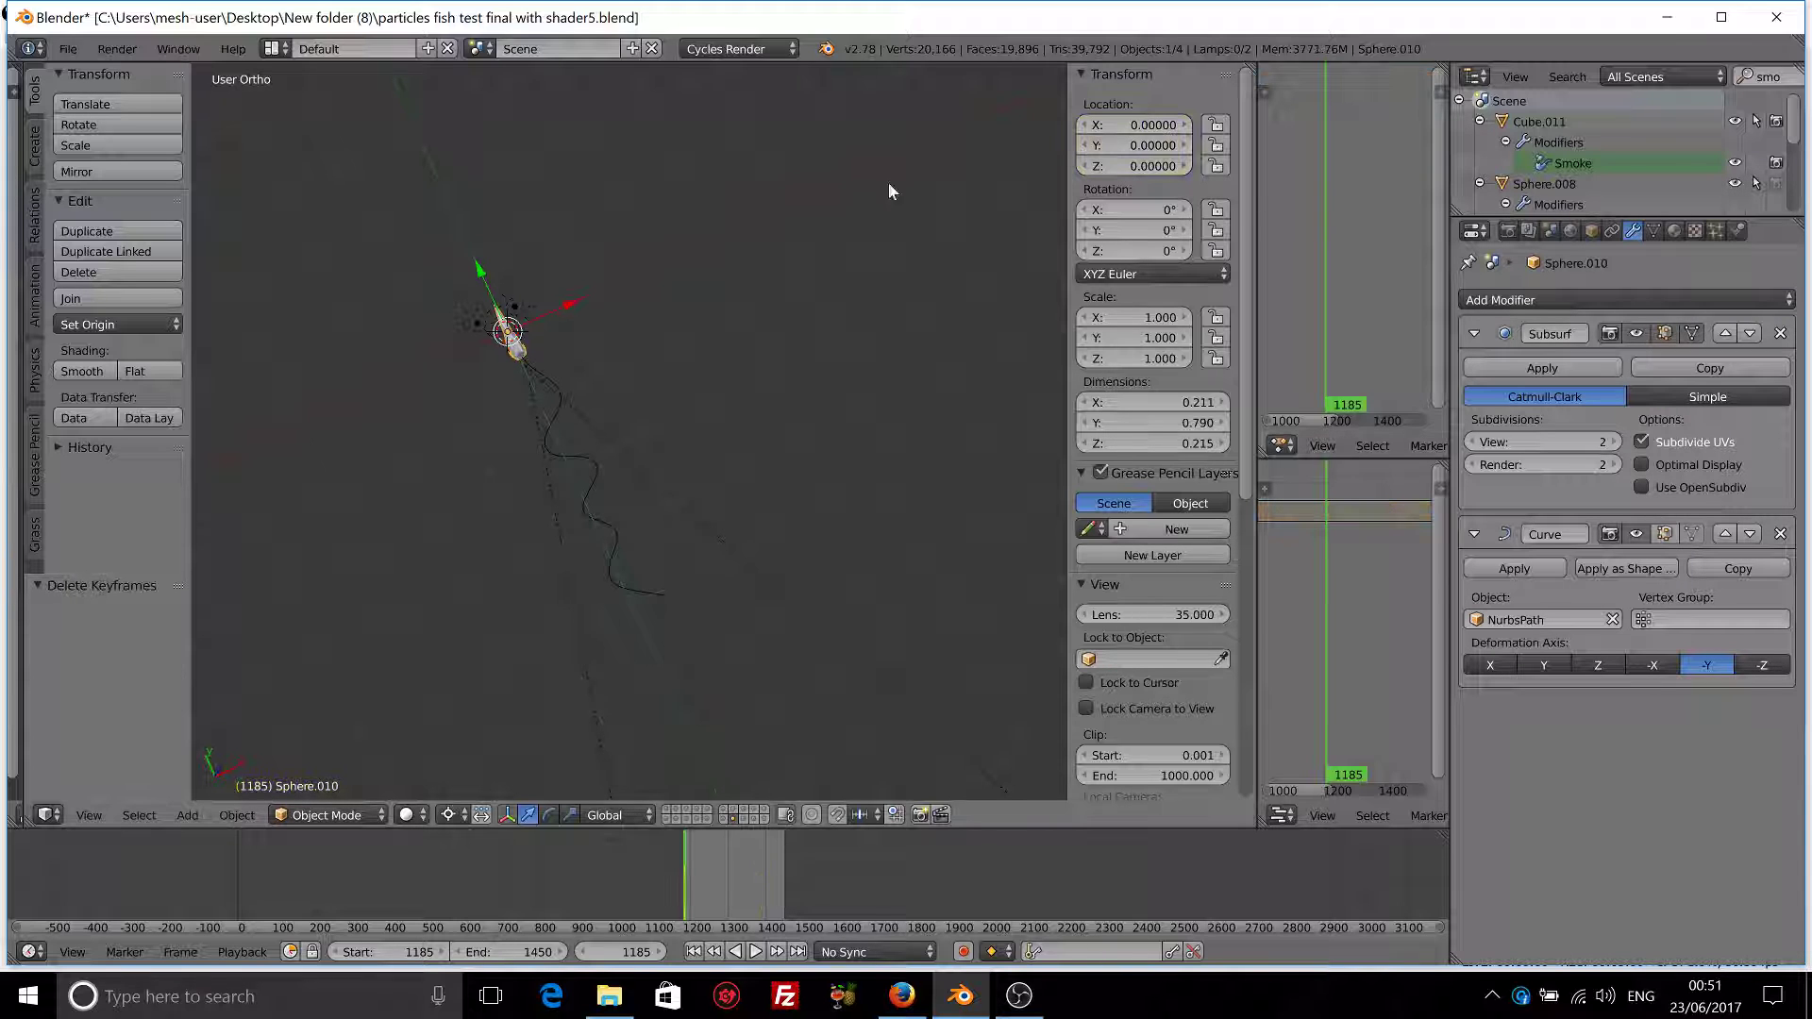
pyautogui.press('i')
pyautogui.click(561, 369)
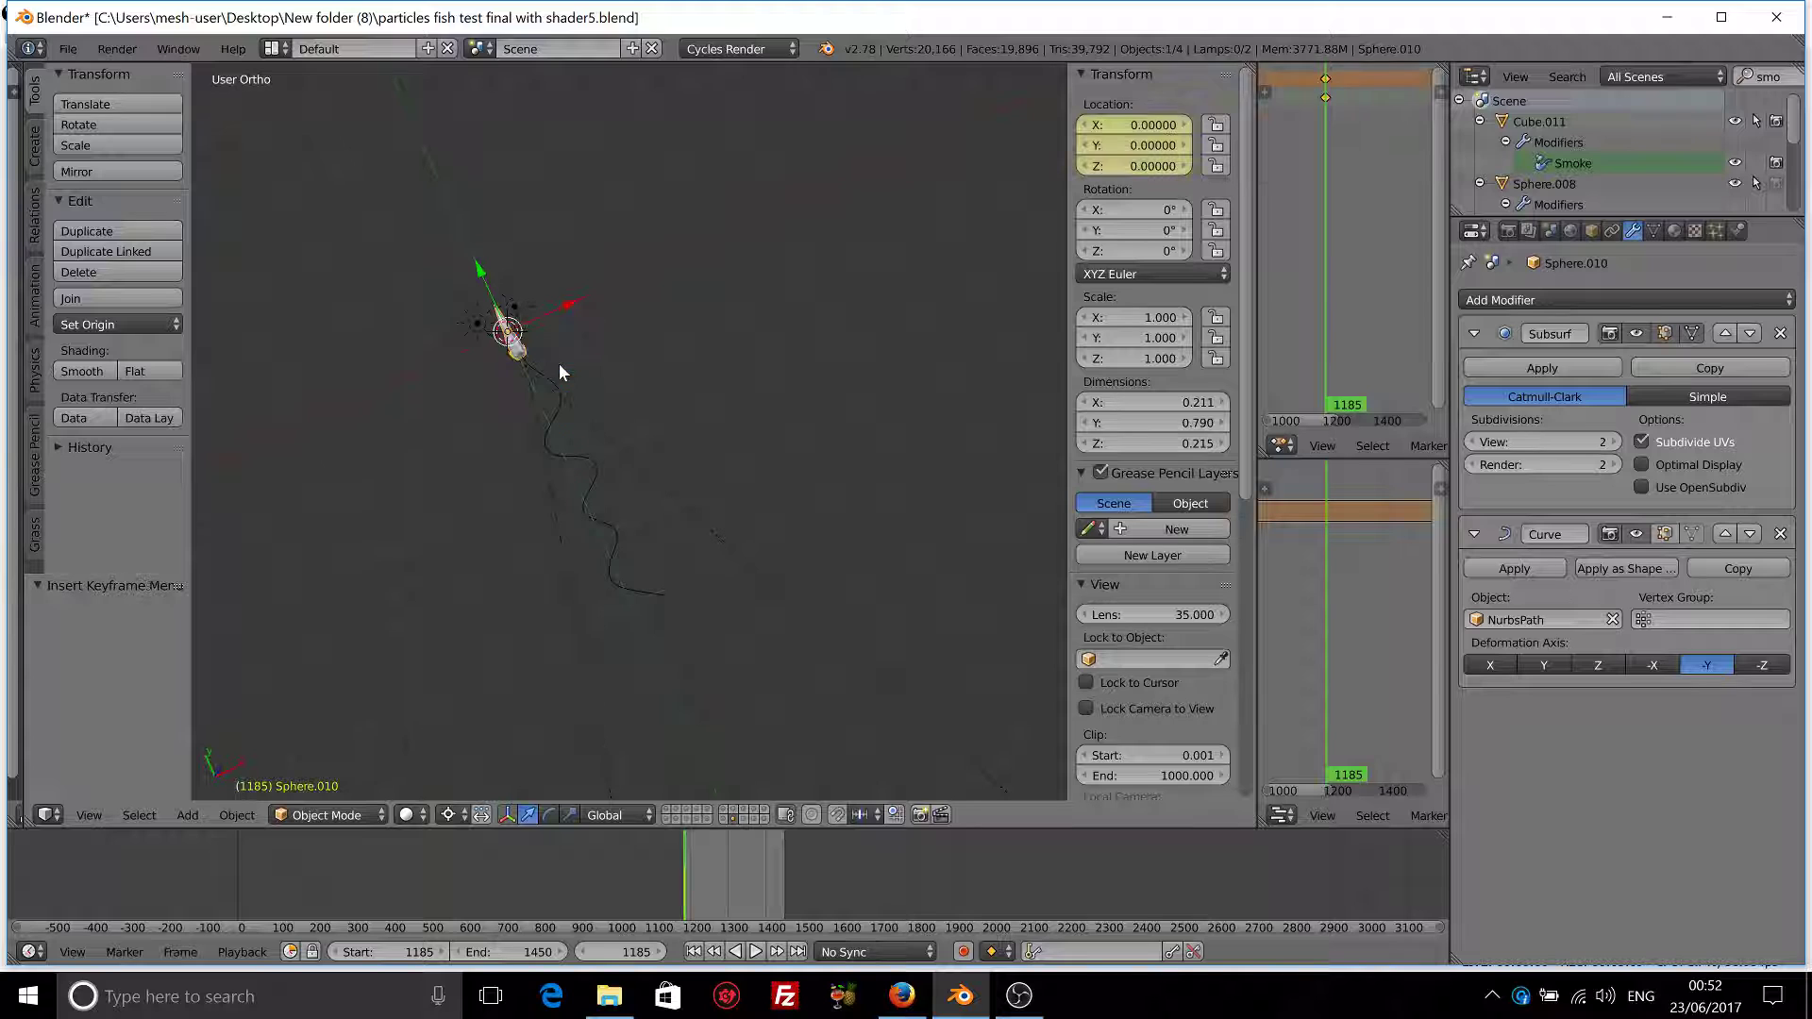
# - At frame 1450, move the fish about -4.87 along Y to the end of the path and insert a location keyframe
pyautogui.click(798, 951)
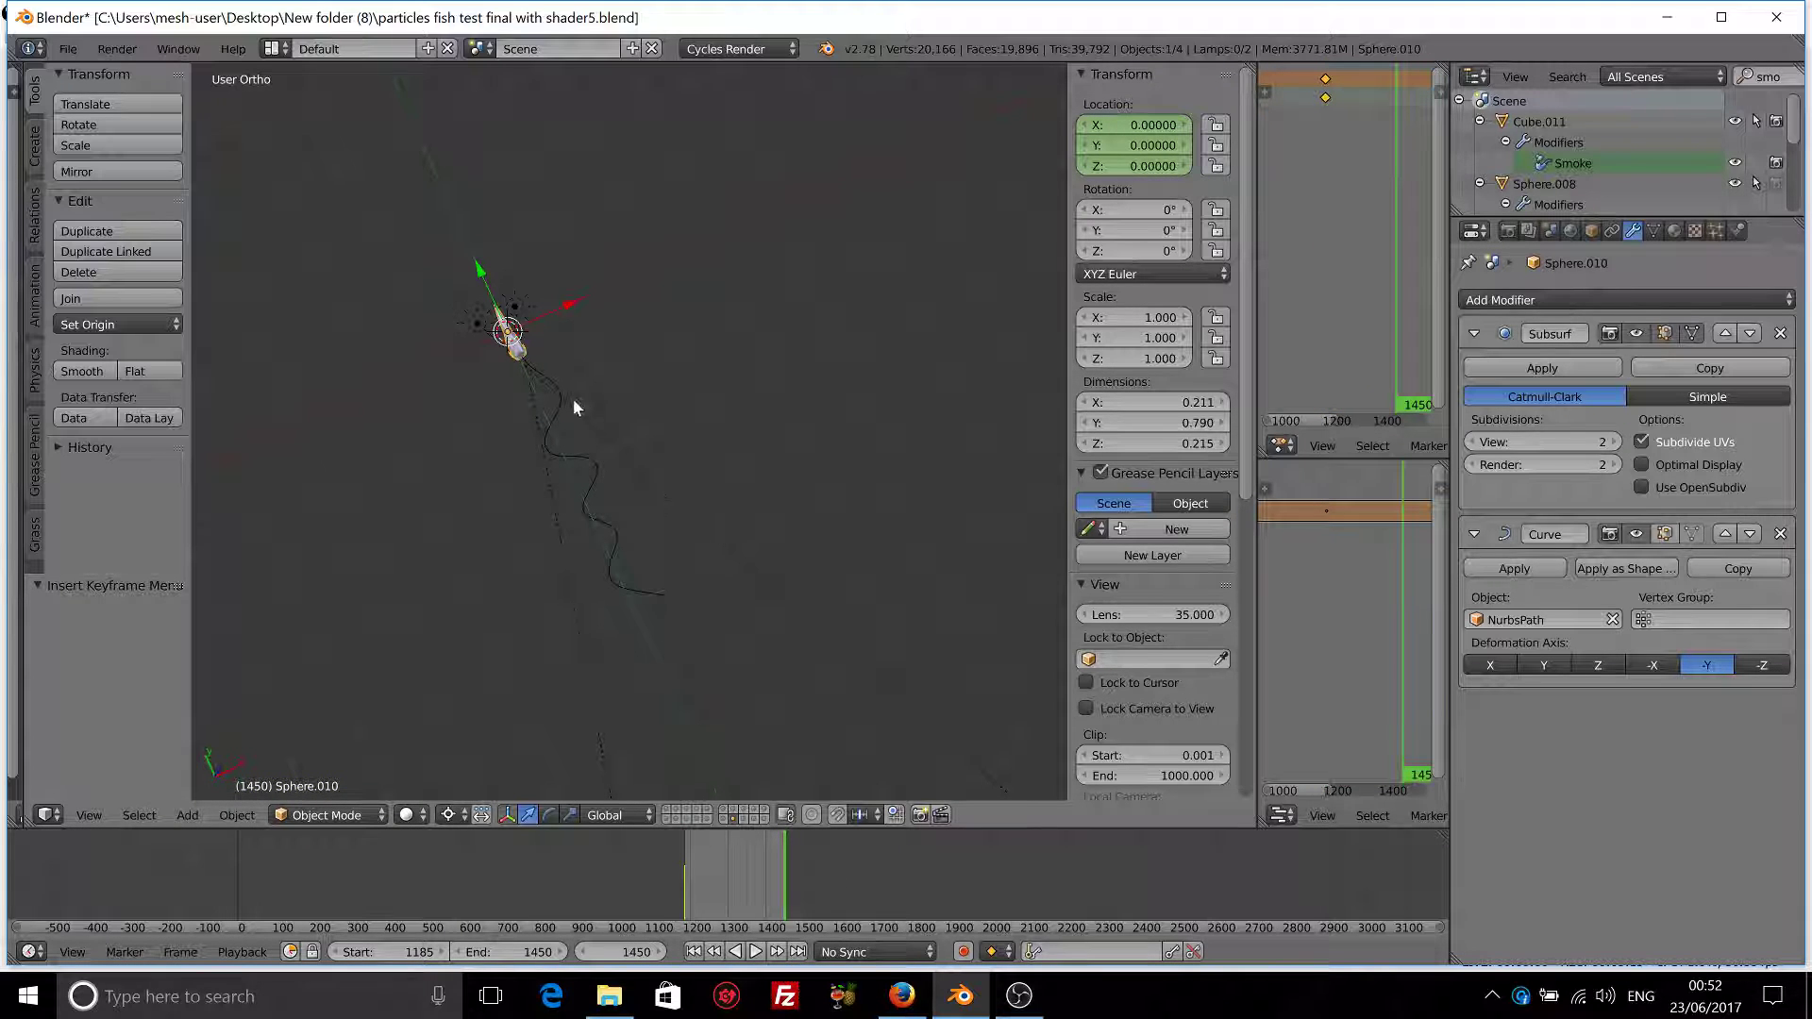
pyautogui.moveTo(478, 264); pyautogui.dragTo(614, 511)
pyautogui.moveTo(649, 571); pyautogui.dragTo(660, 595)
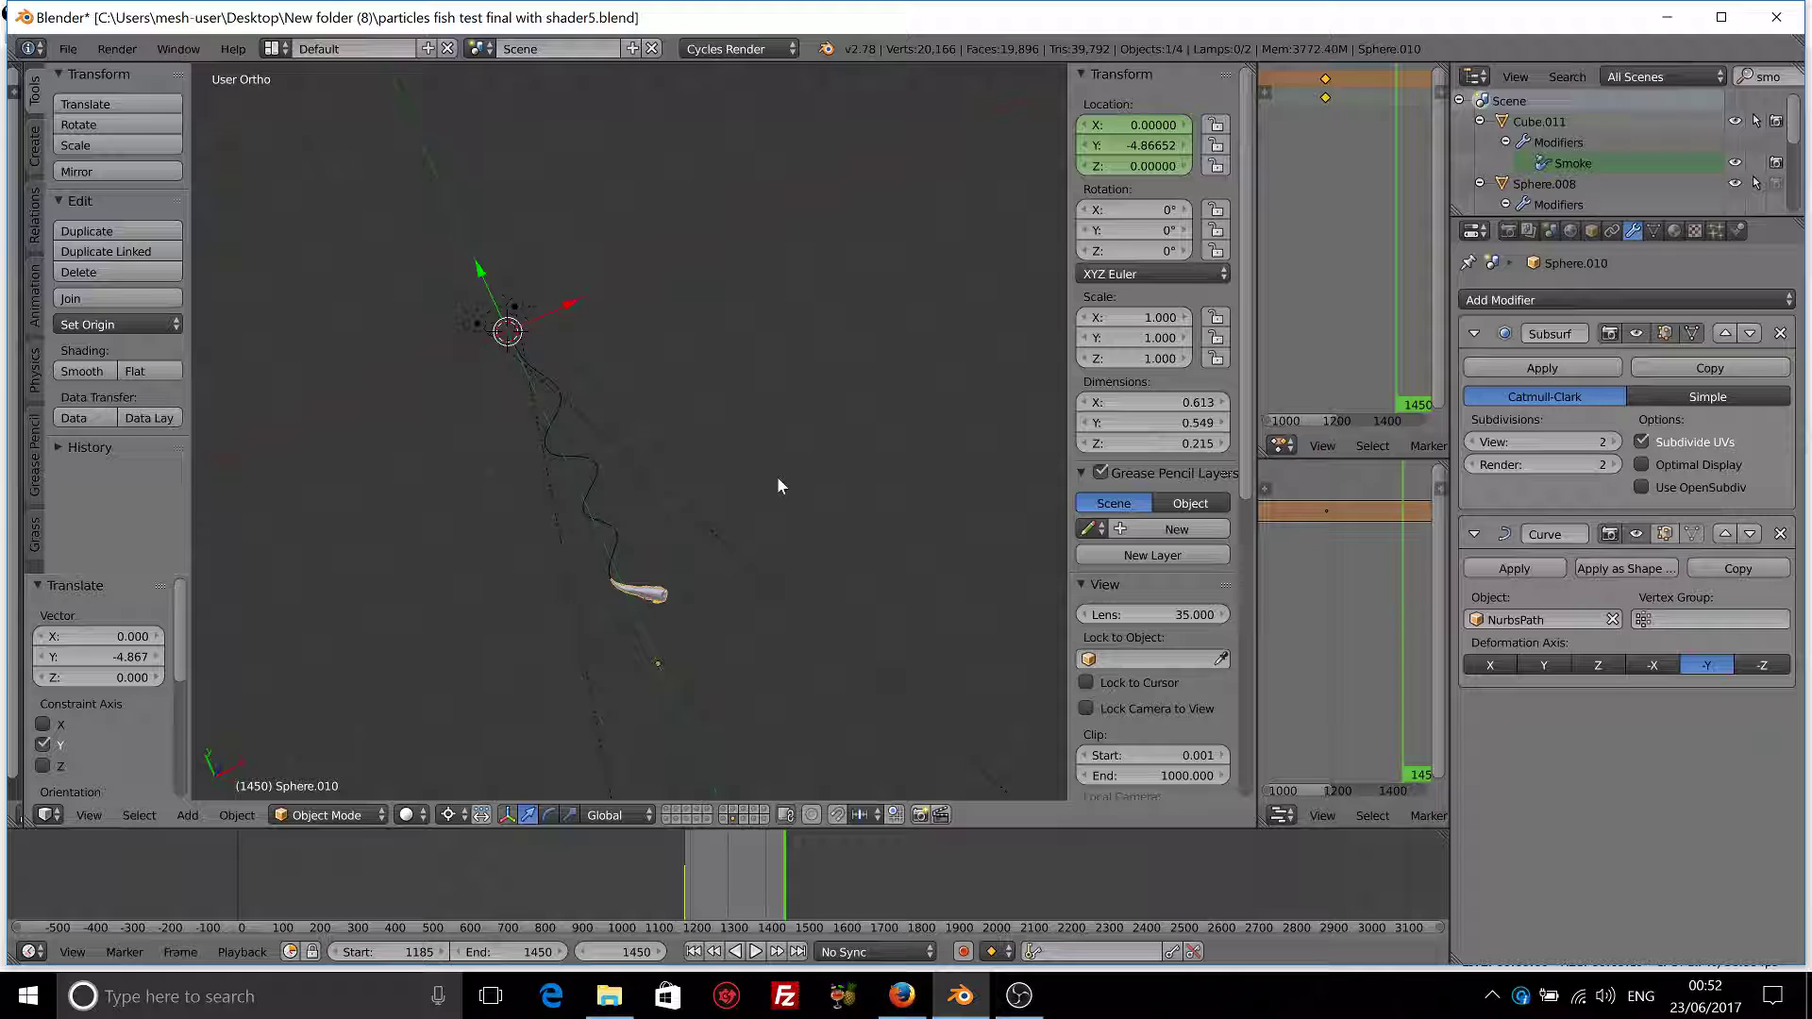
pyautogui.press('i')
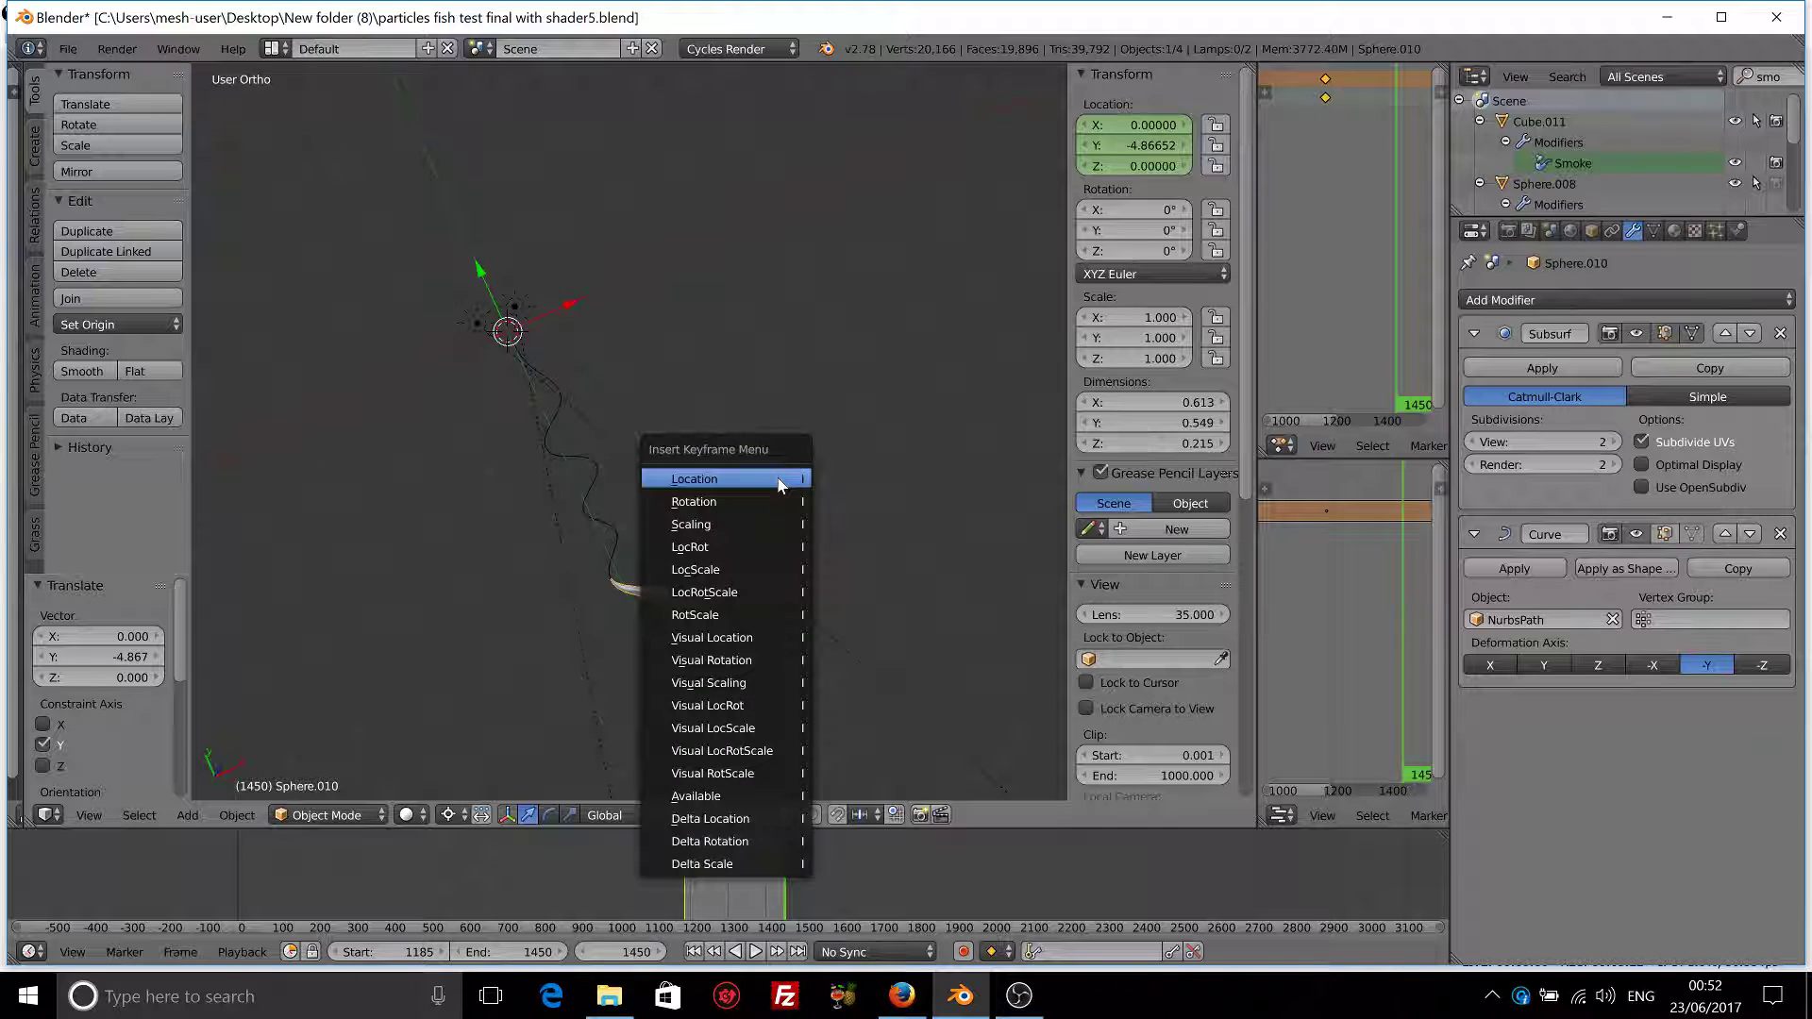
pyautogui.click(779, 482)
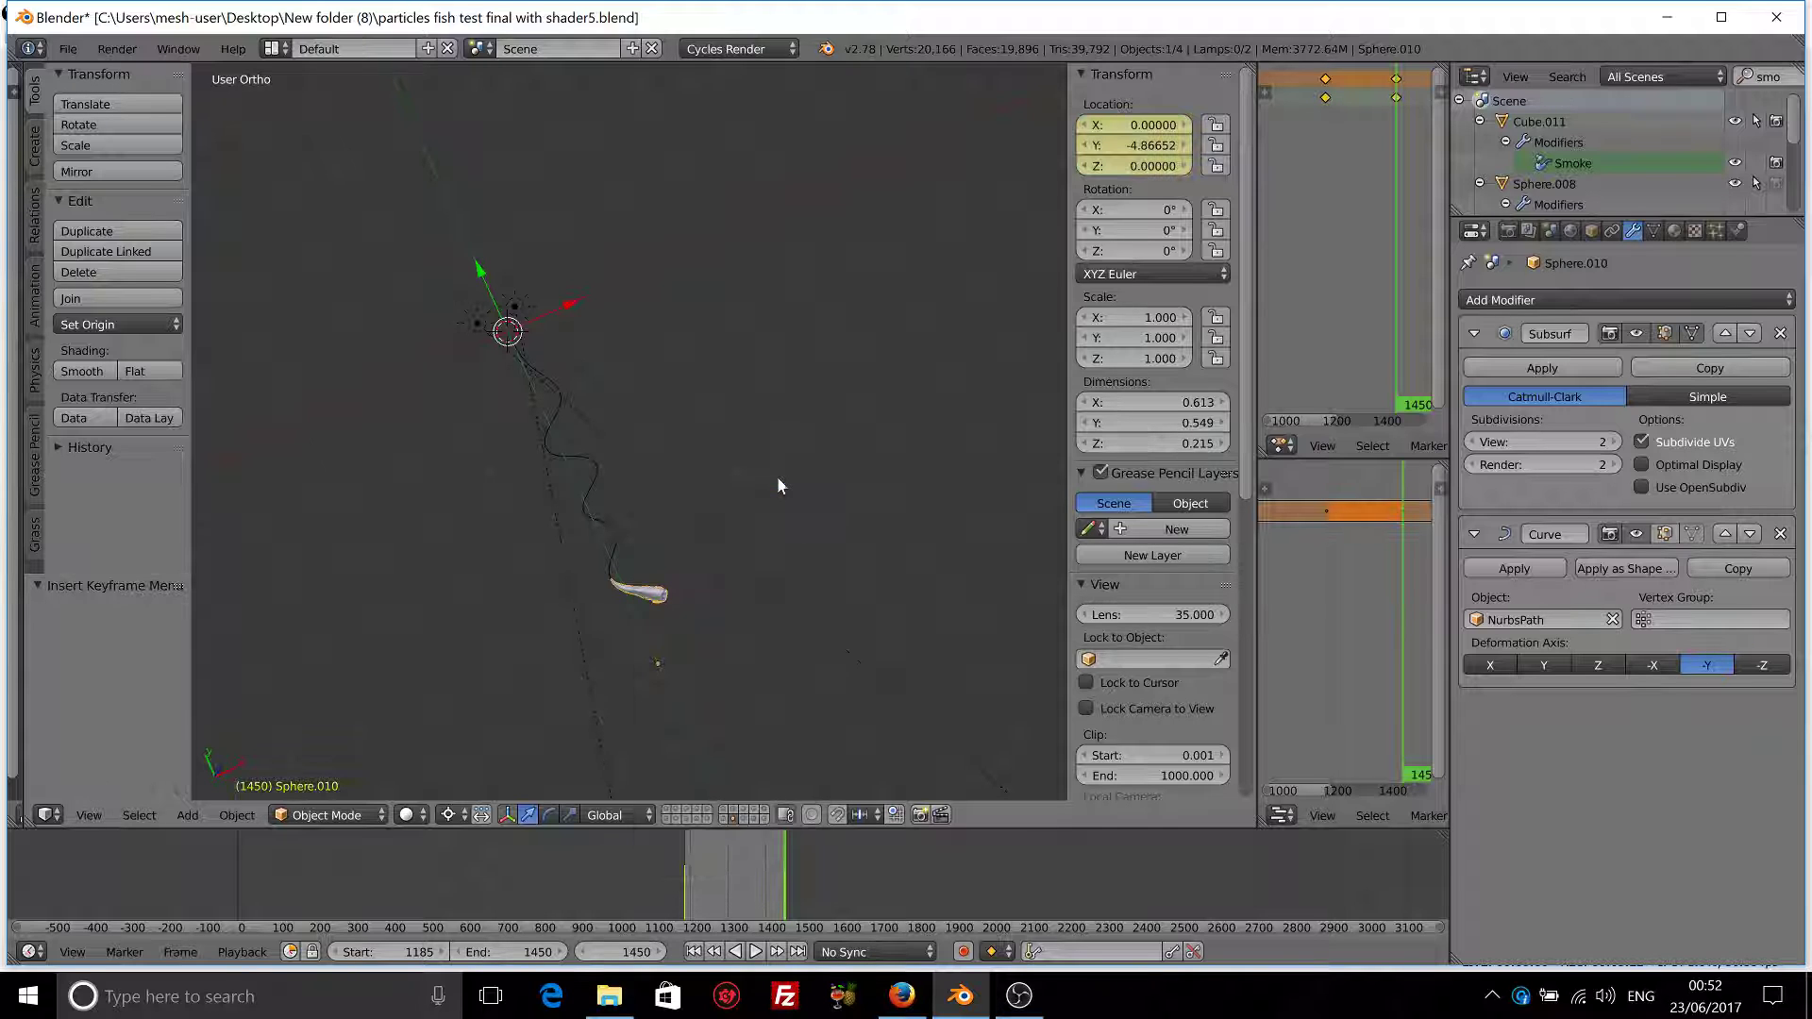
# - Play the animation from the first frame to check the fish's motion along the path, and stop it
pyautogui.click(700, 951)
pyautogui.click(753, 949)
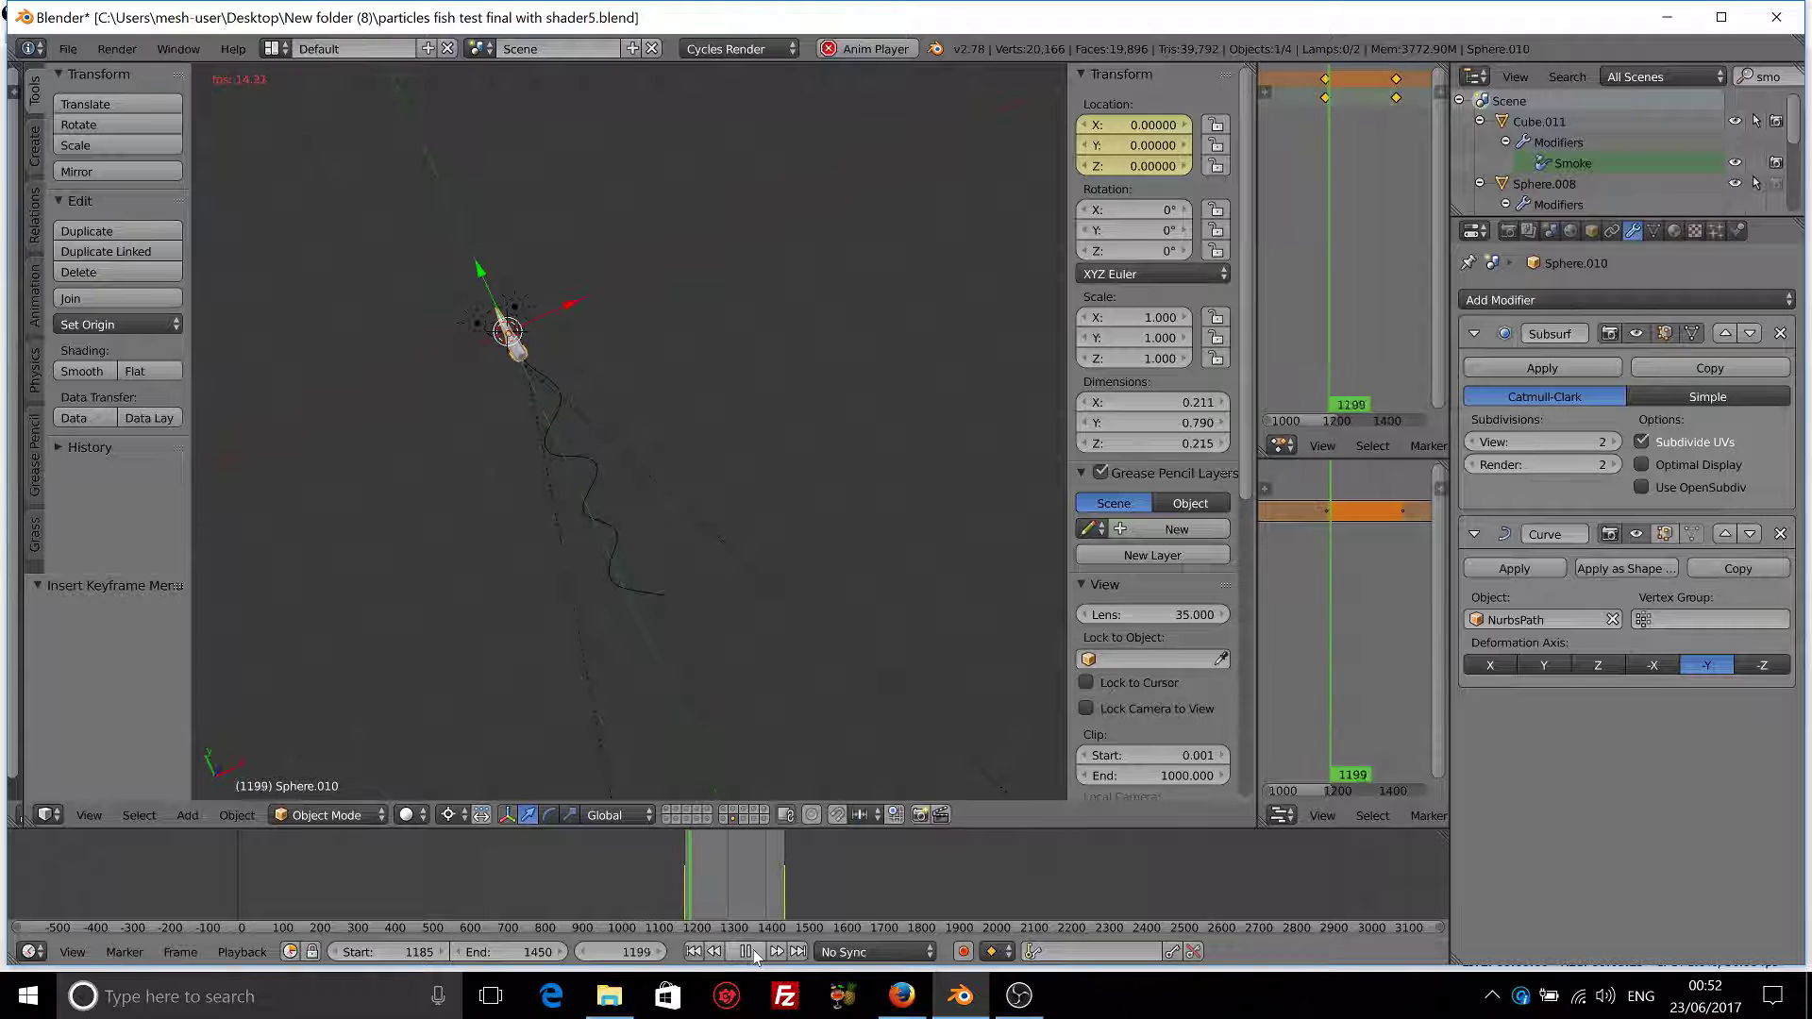
pyautogui.click(753, 950)
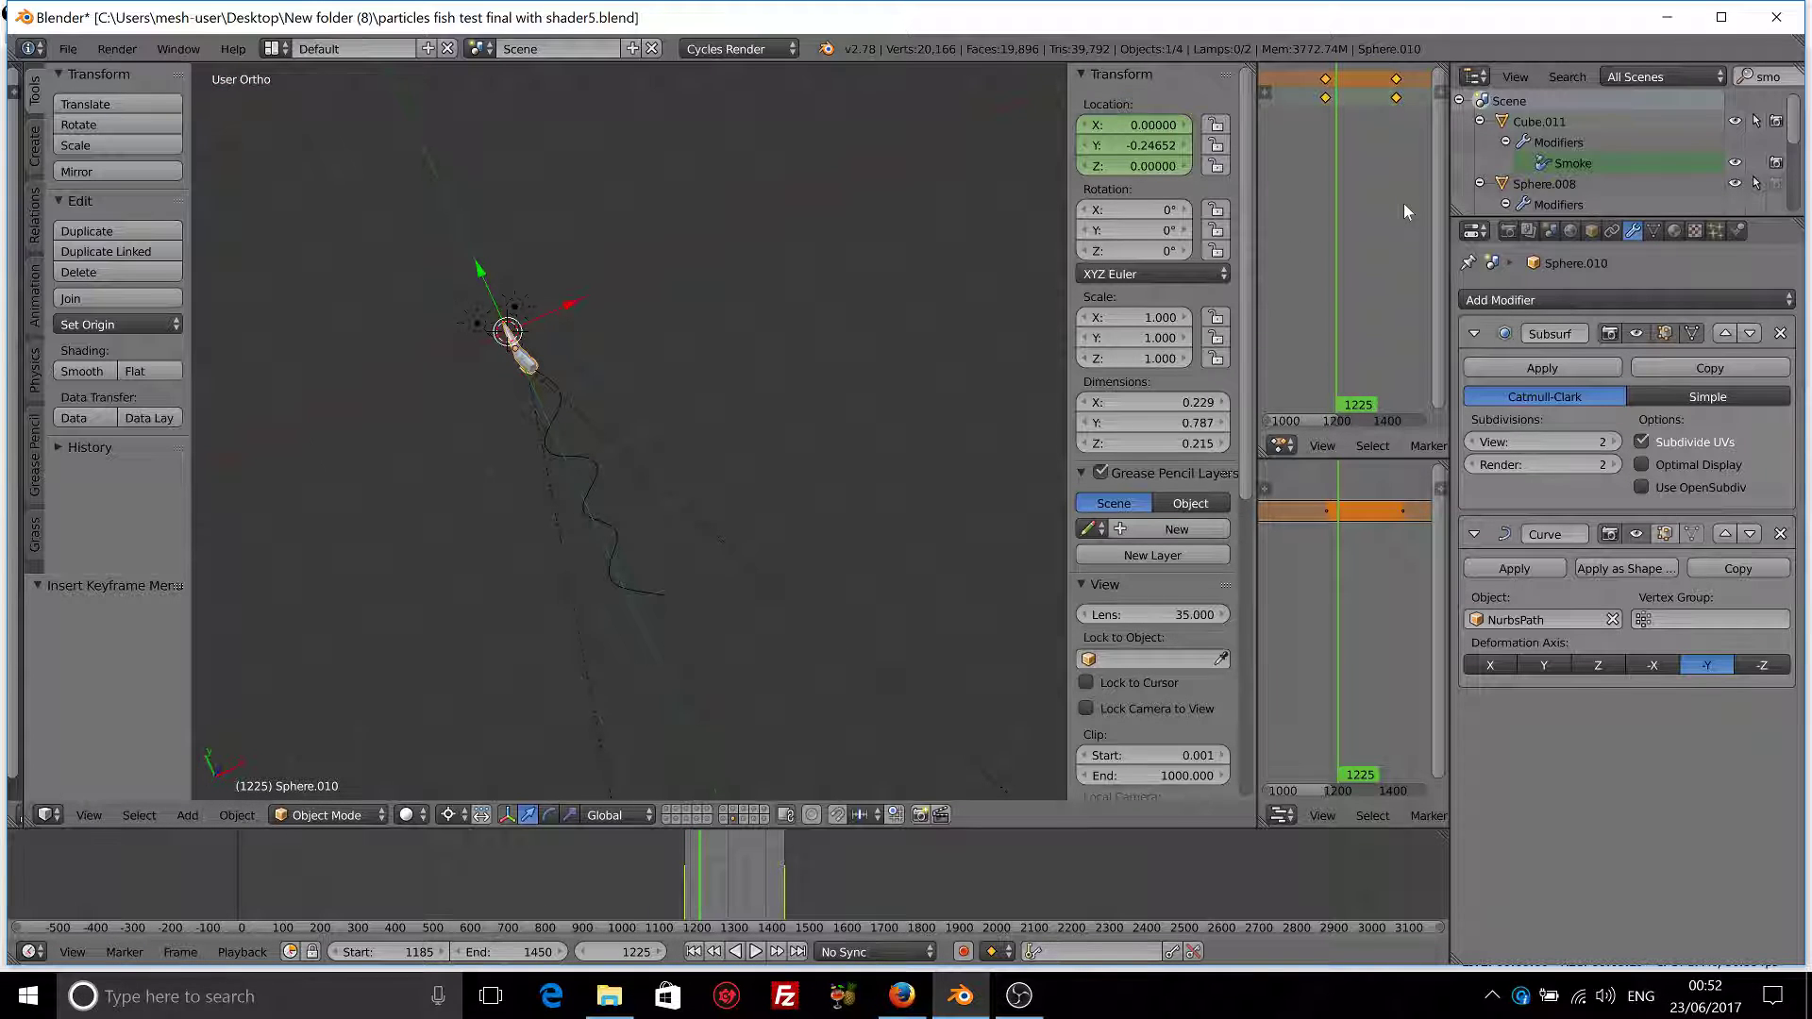
# - Set the fish's location keyframes to linear interpolation and shift the end keyframe about 145 frames earlier
pyautogui.press('t')
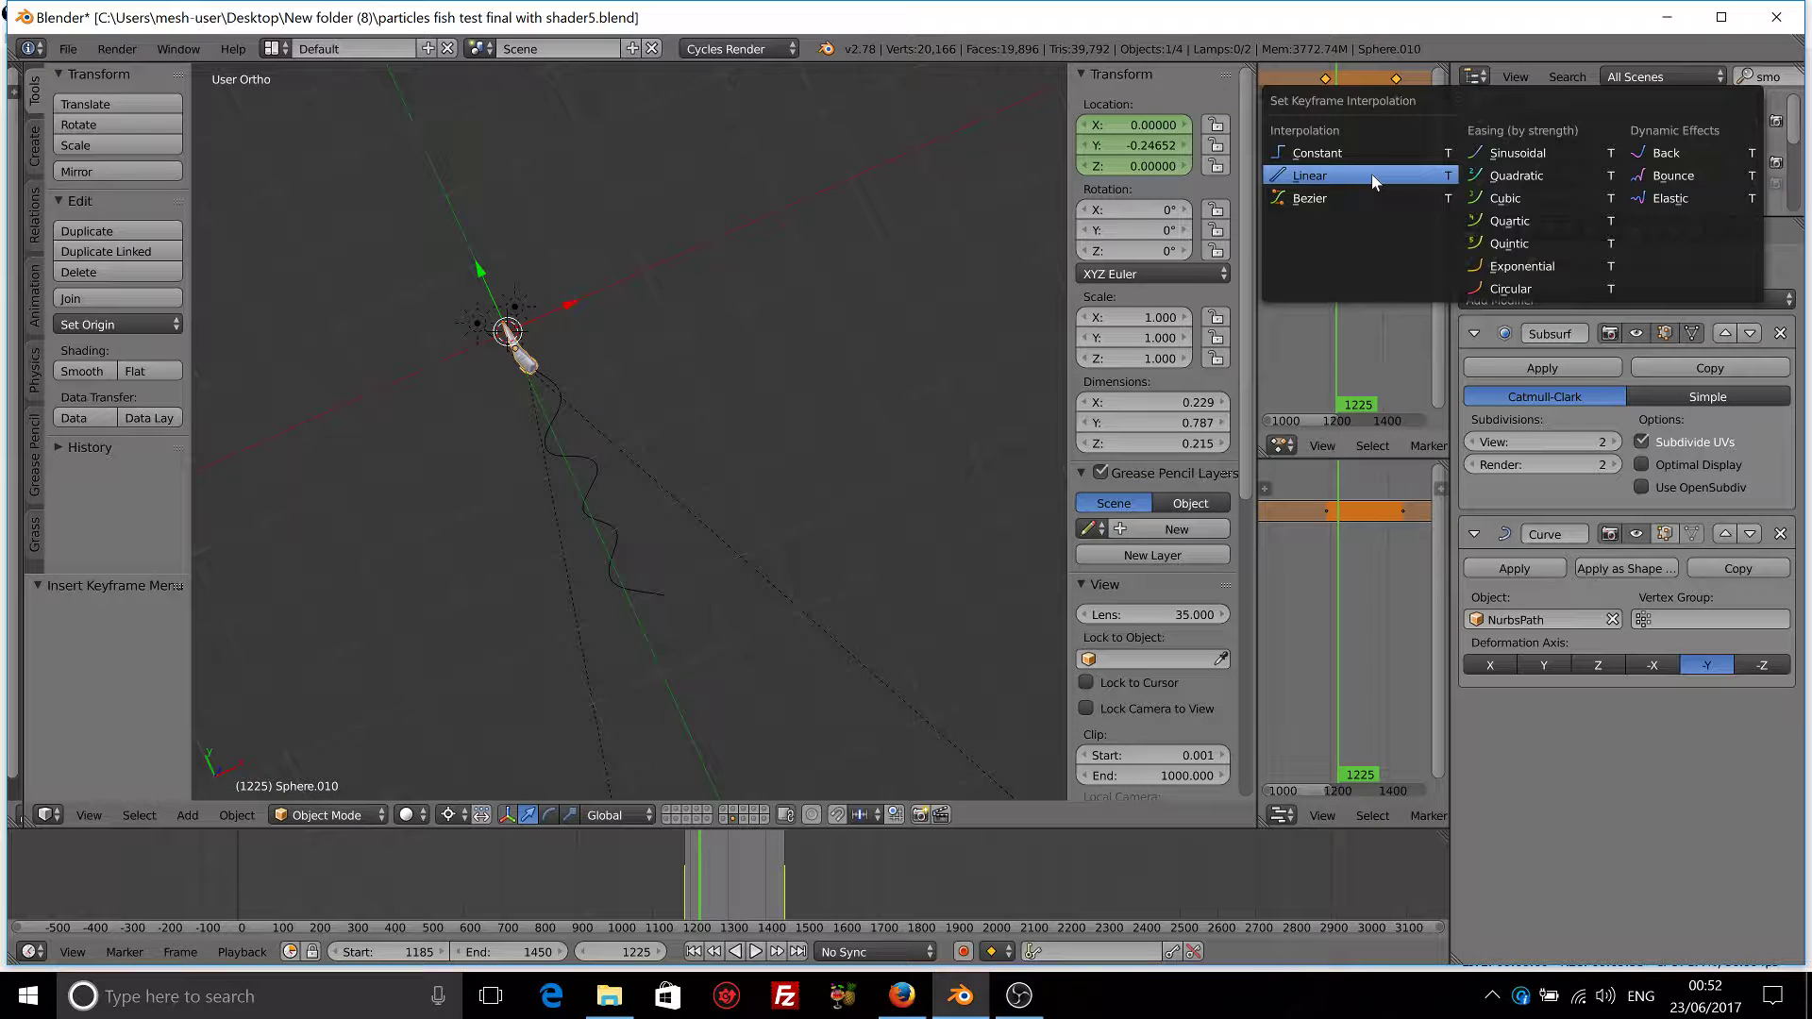
pyautogui.click(1372, 174)
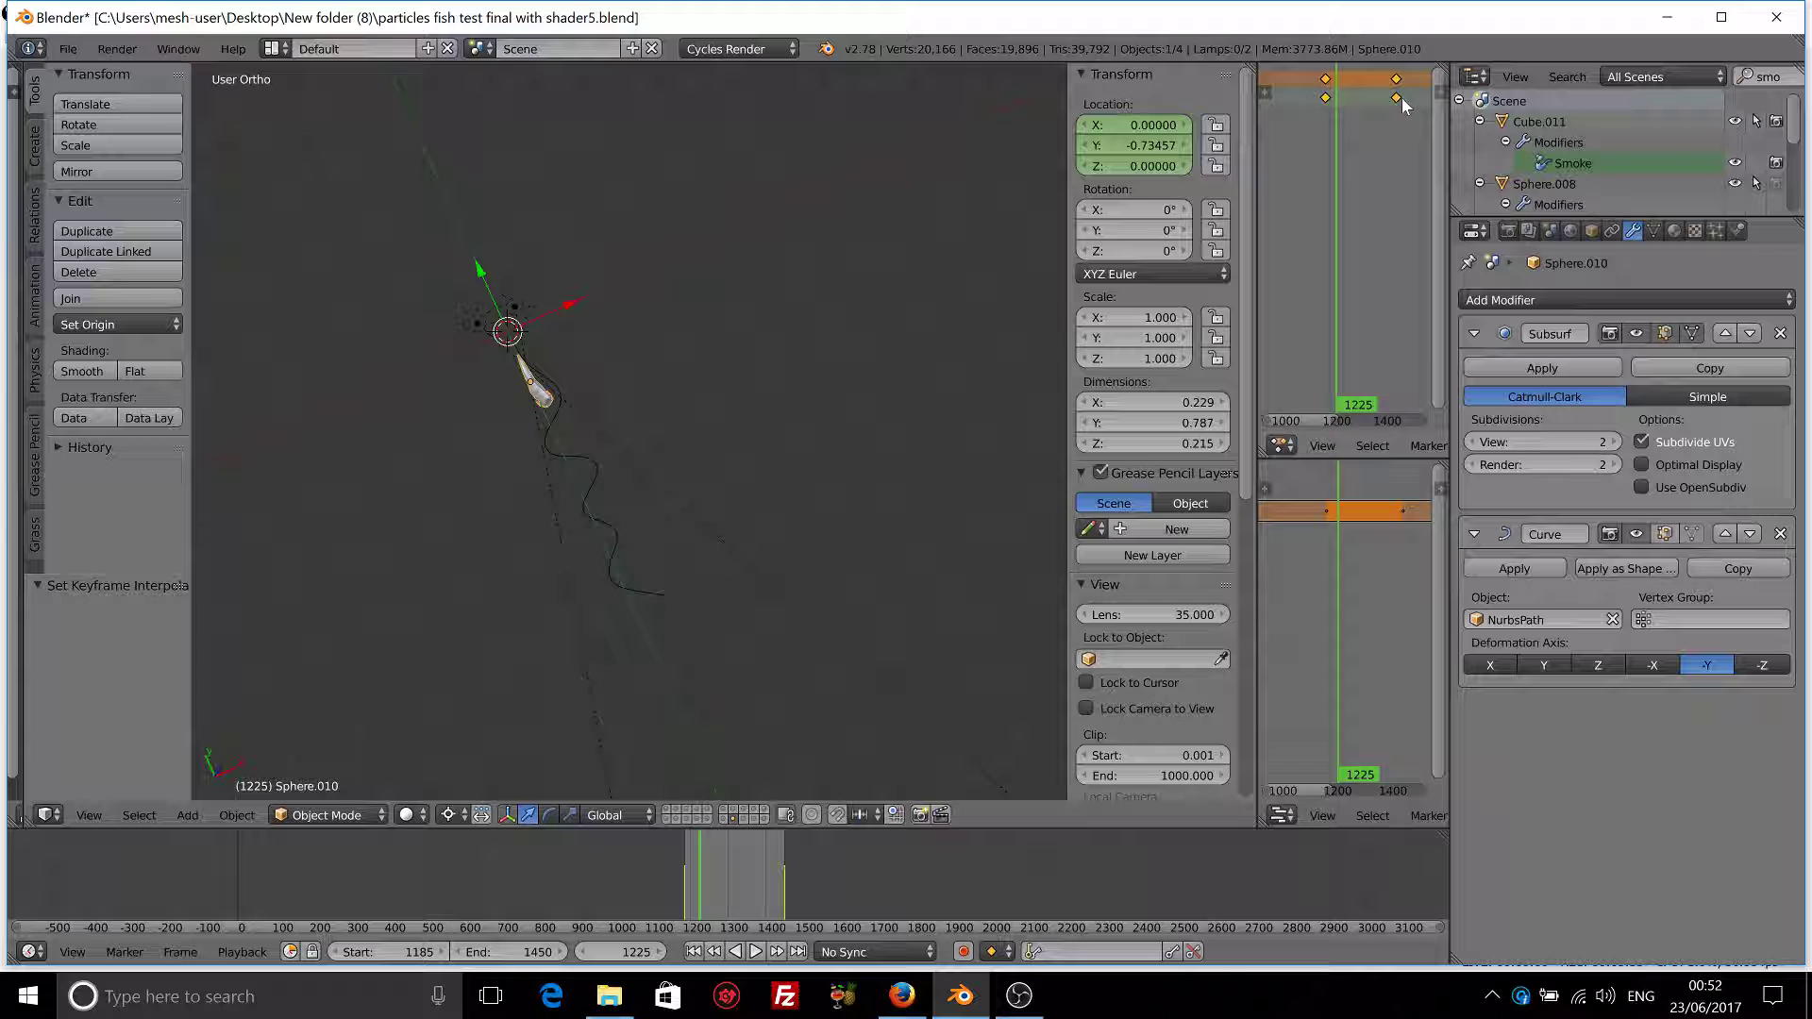
pyautogui.press('g')
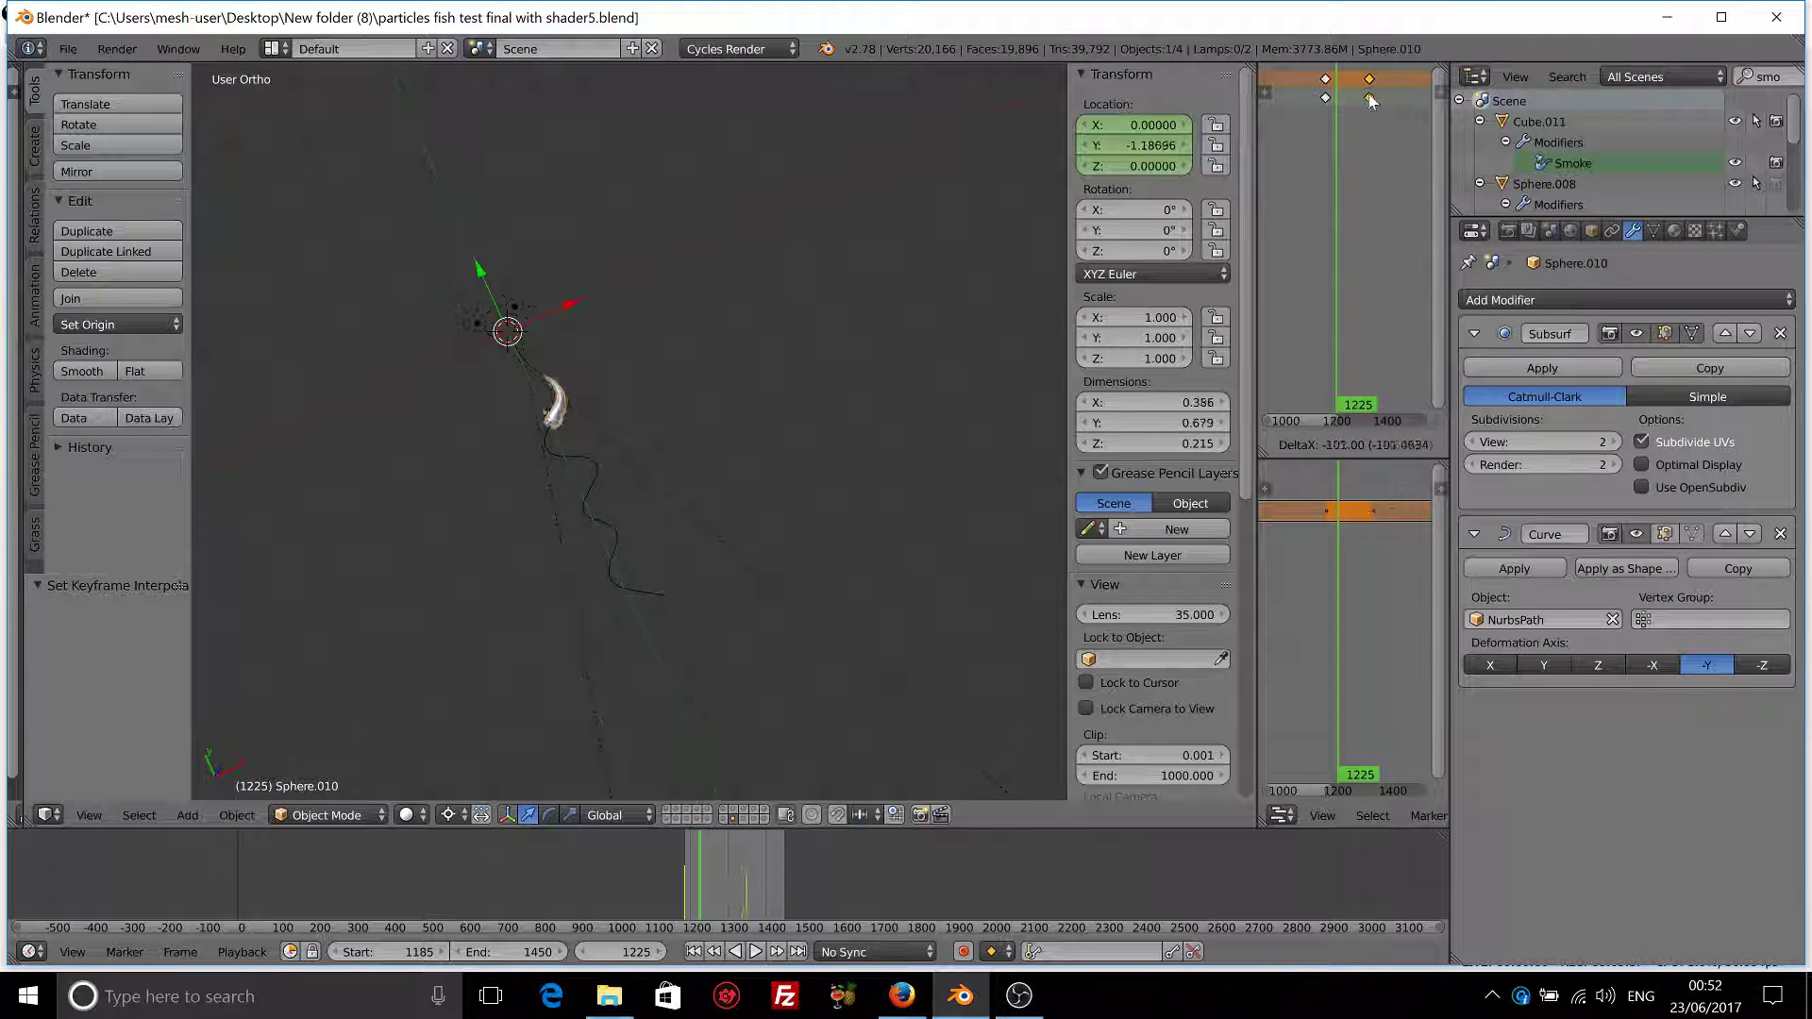
pyautogui.click(1360, 98)
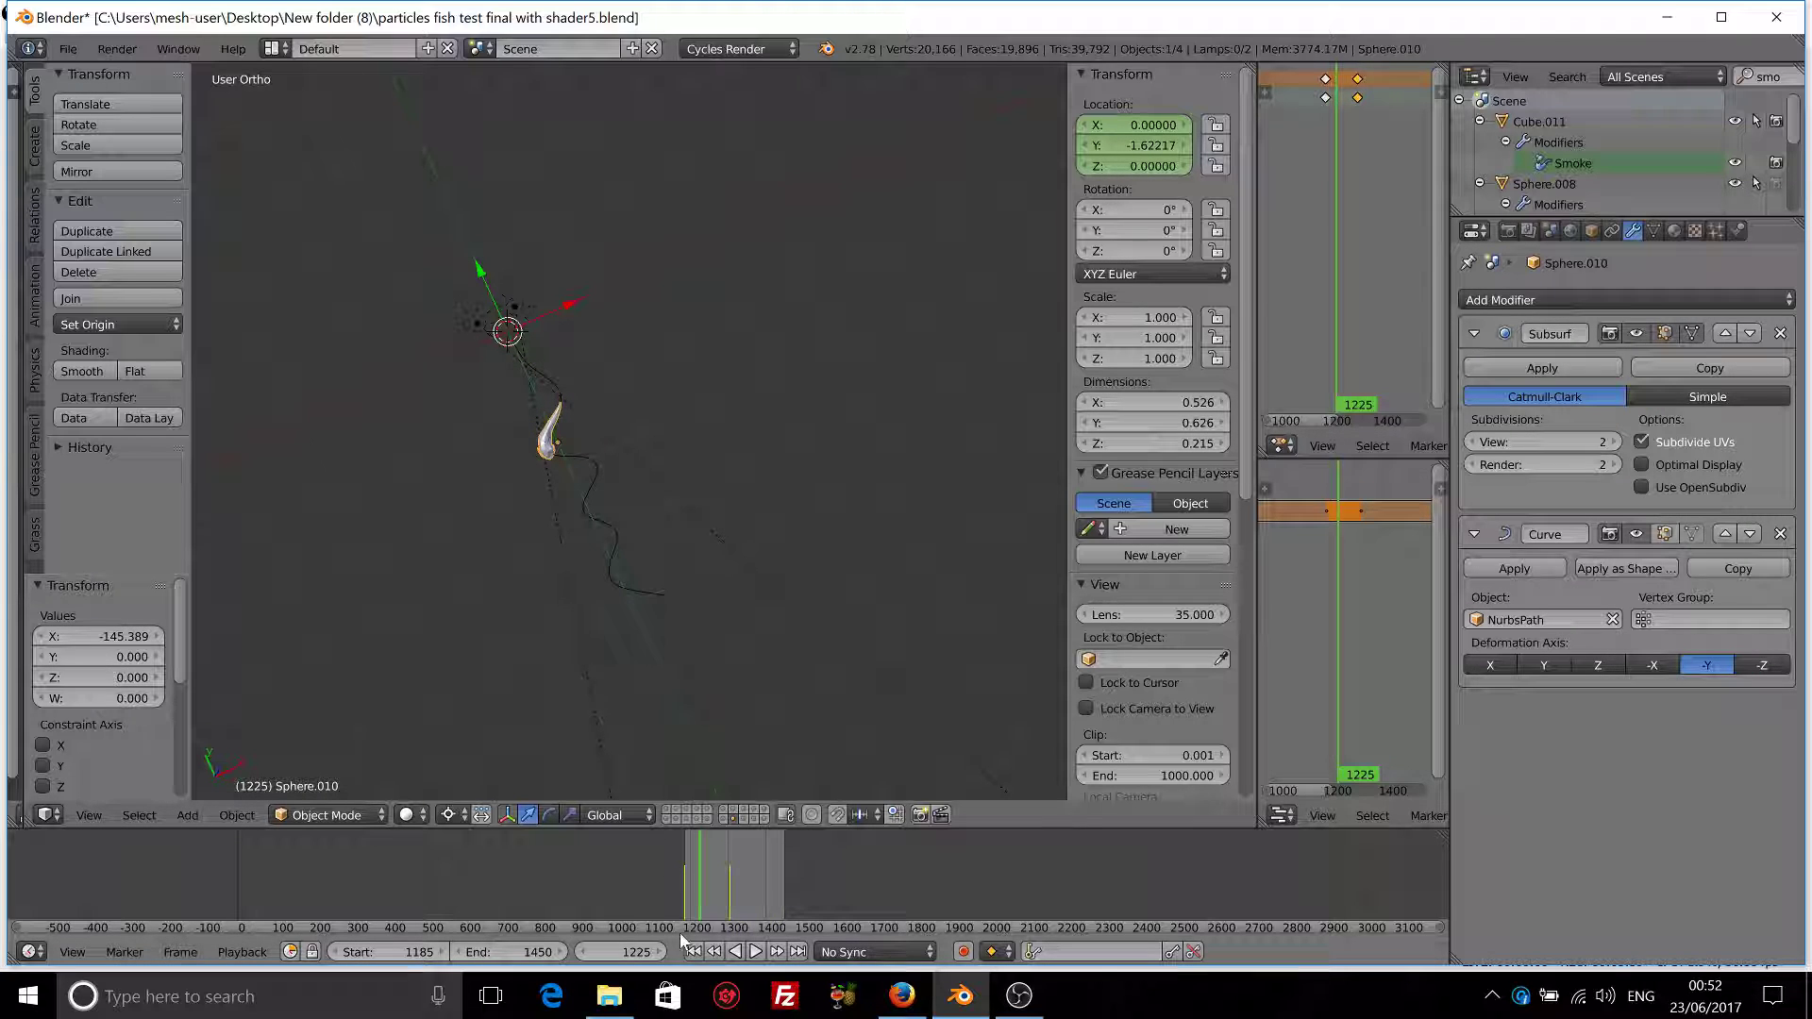
# - Replay the fish's motion from the first frame, and shift the end keyframe about another 44 frames earlier
pyautogui.click(697, 951)
pyautogui.click(756, 951)
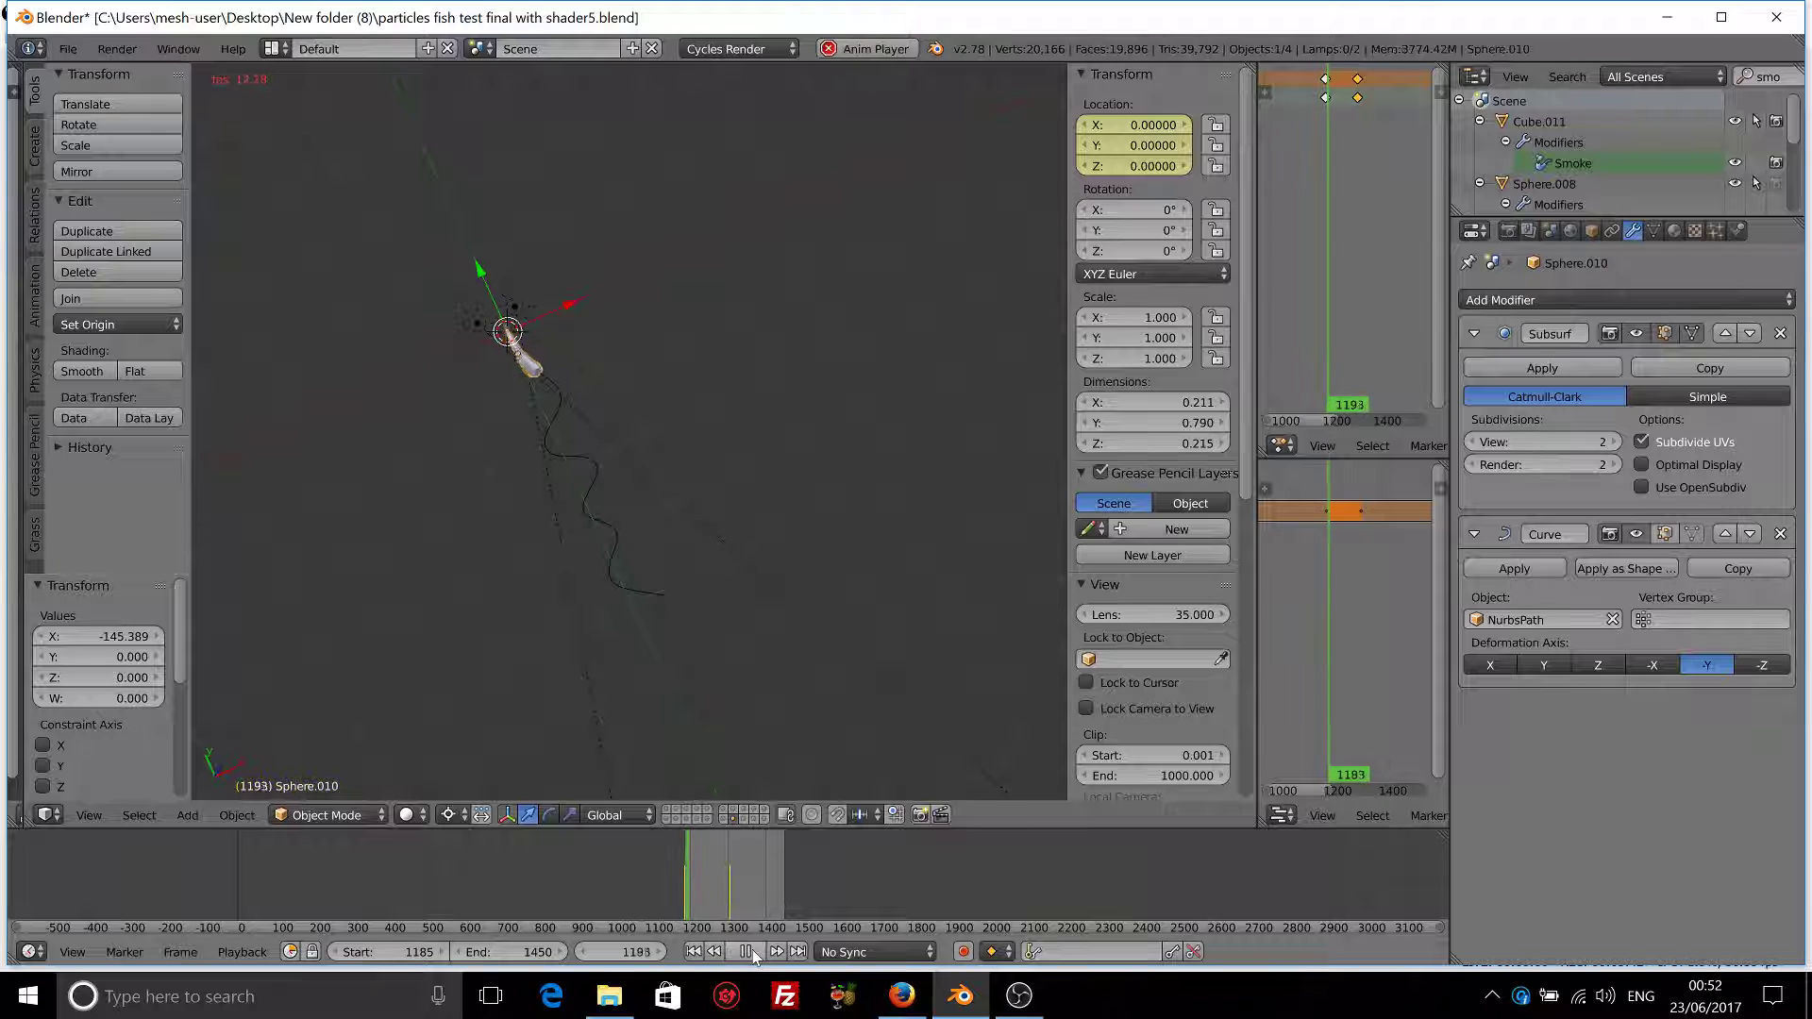
pyautogui.click(756, 951)
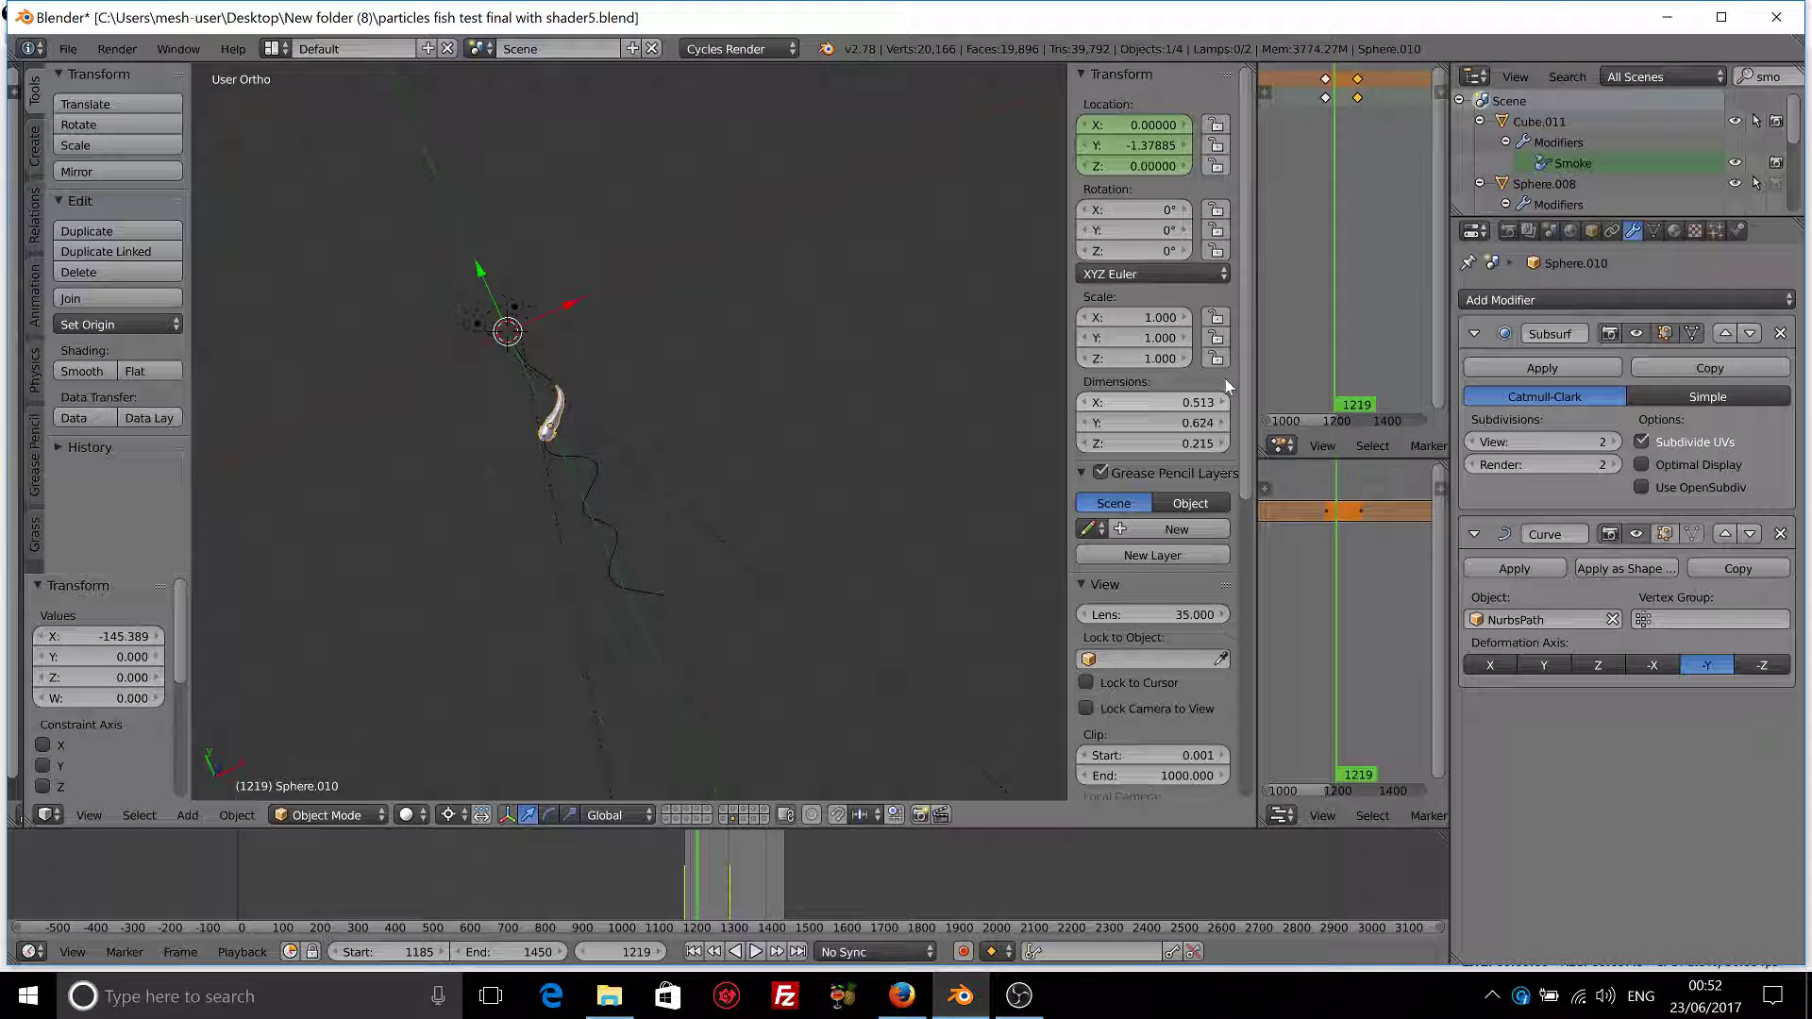
pyautogui.press('g')
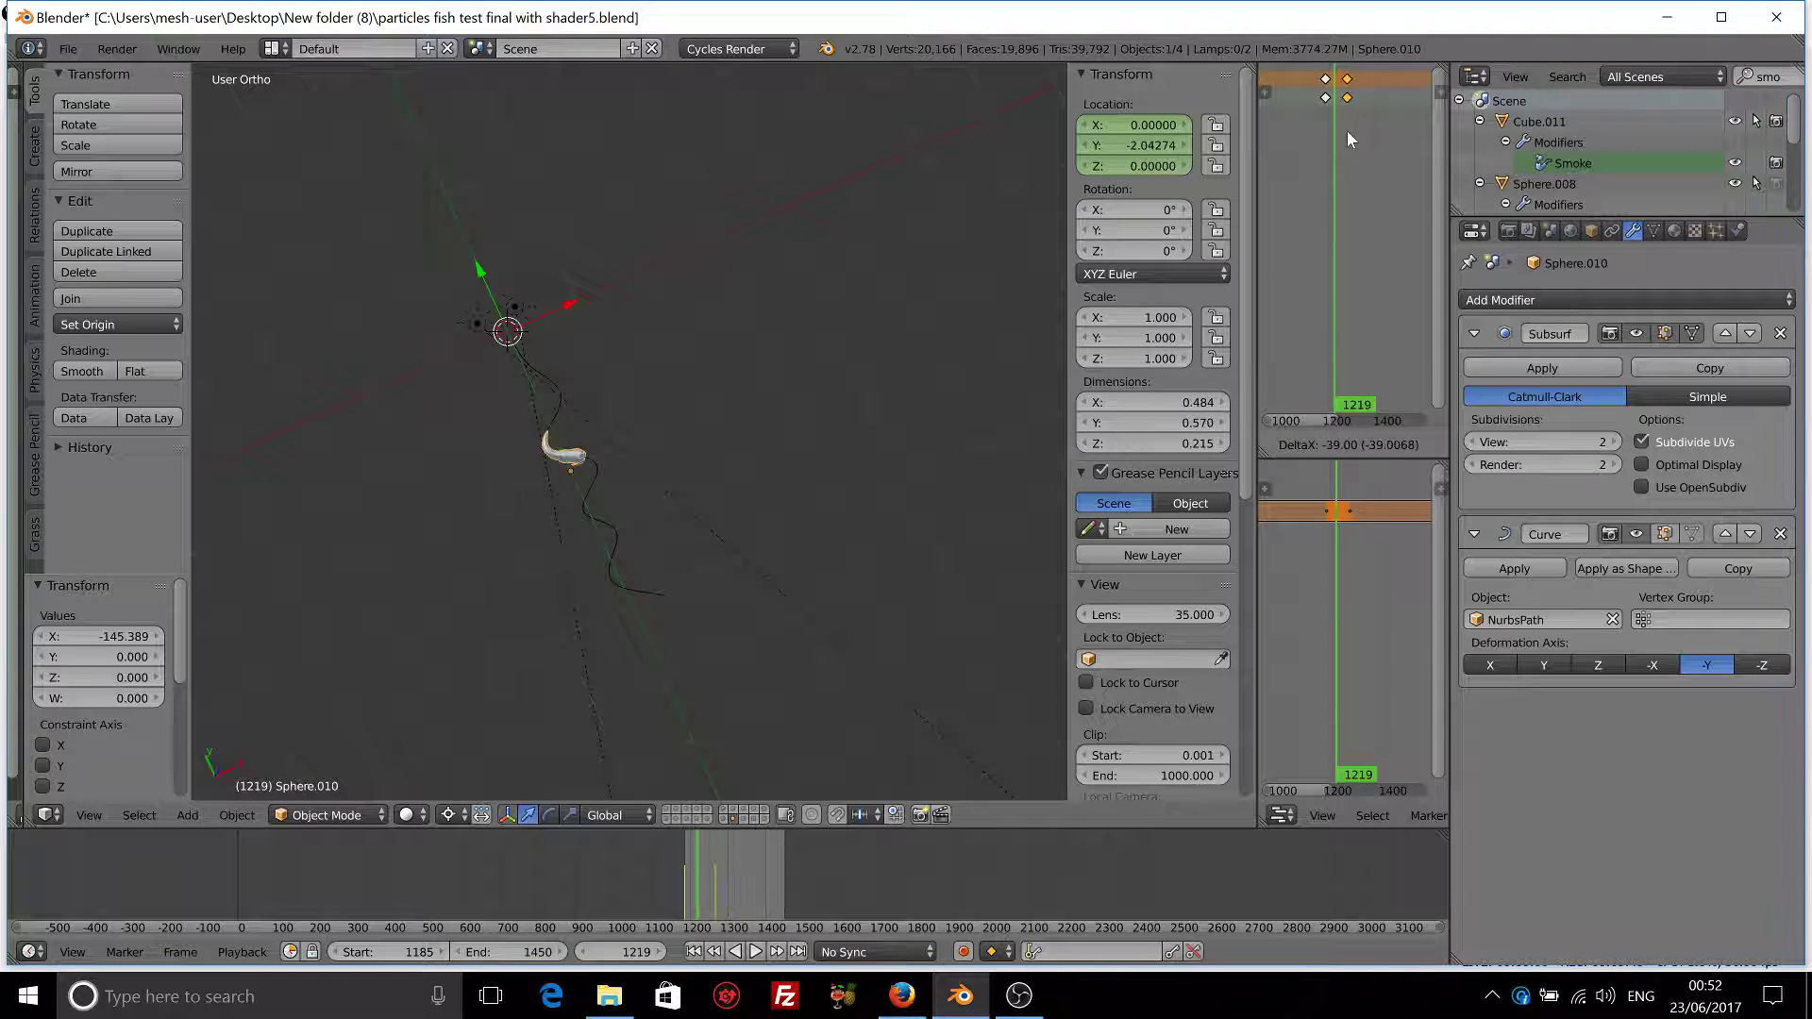
pyautogui.click(1345, 130)
# - Play the animation from the first frame and examine up close how the fish bends along the wavy path
pyautogui.click(735, 951)
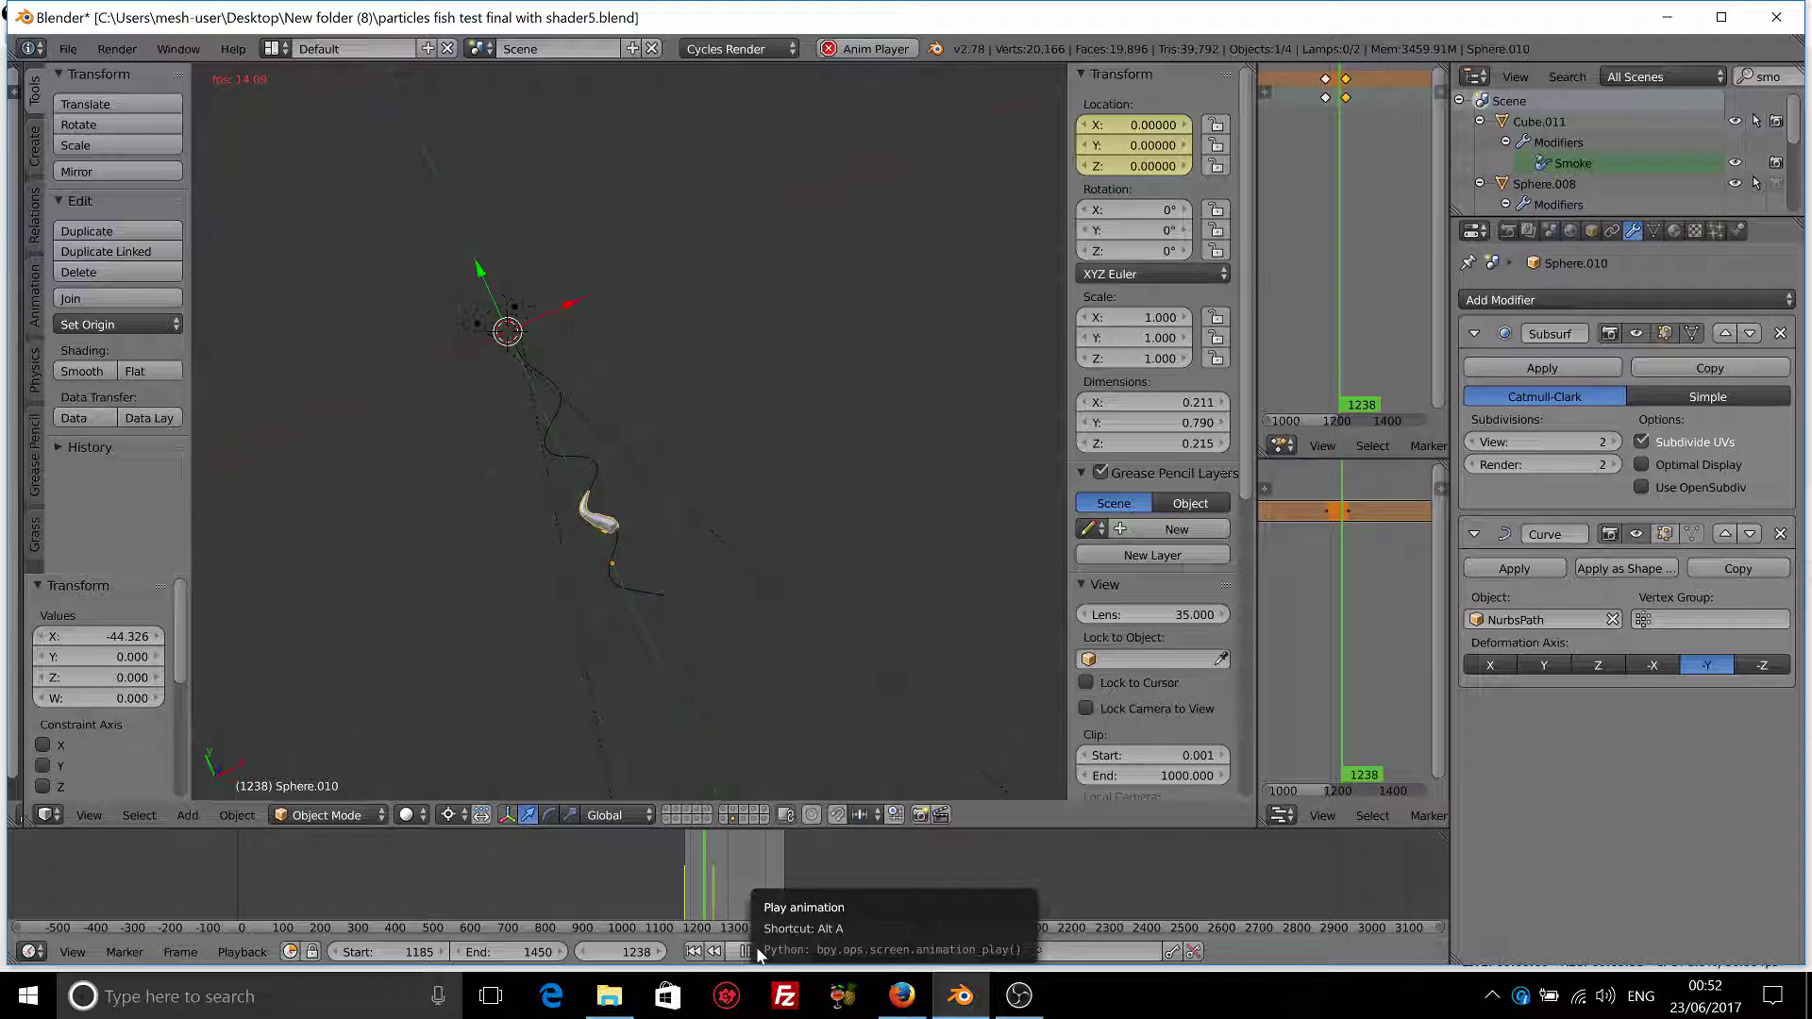
pyautogui.click(756, 952)
pyautogui.scroll(4, 696, 598)
pyautogui.moveTo(695, 598); pyautogui.dragTo(948, 542, button='middle')
pyautogui.scroll(5, 666, 581)
pyautogui.scroll(-1, 947, 542)
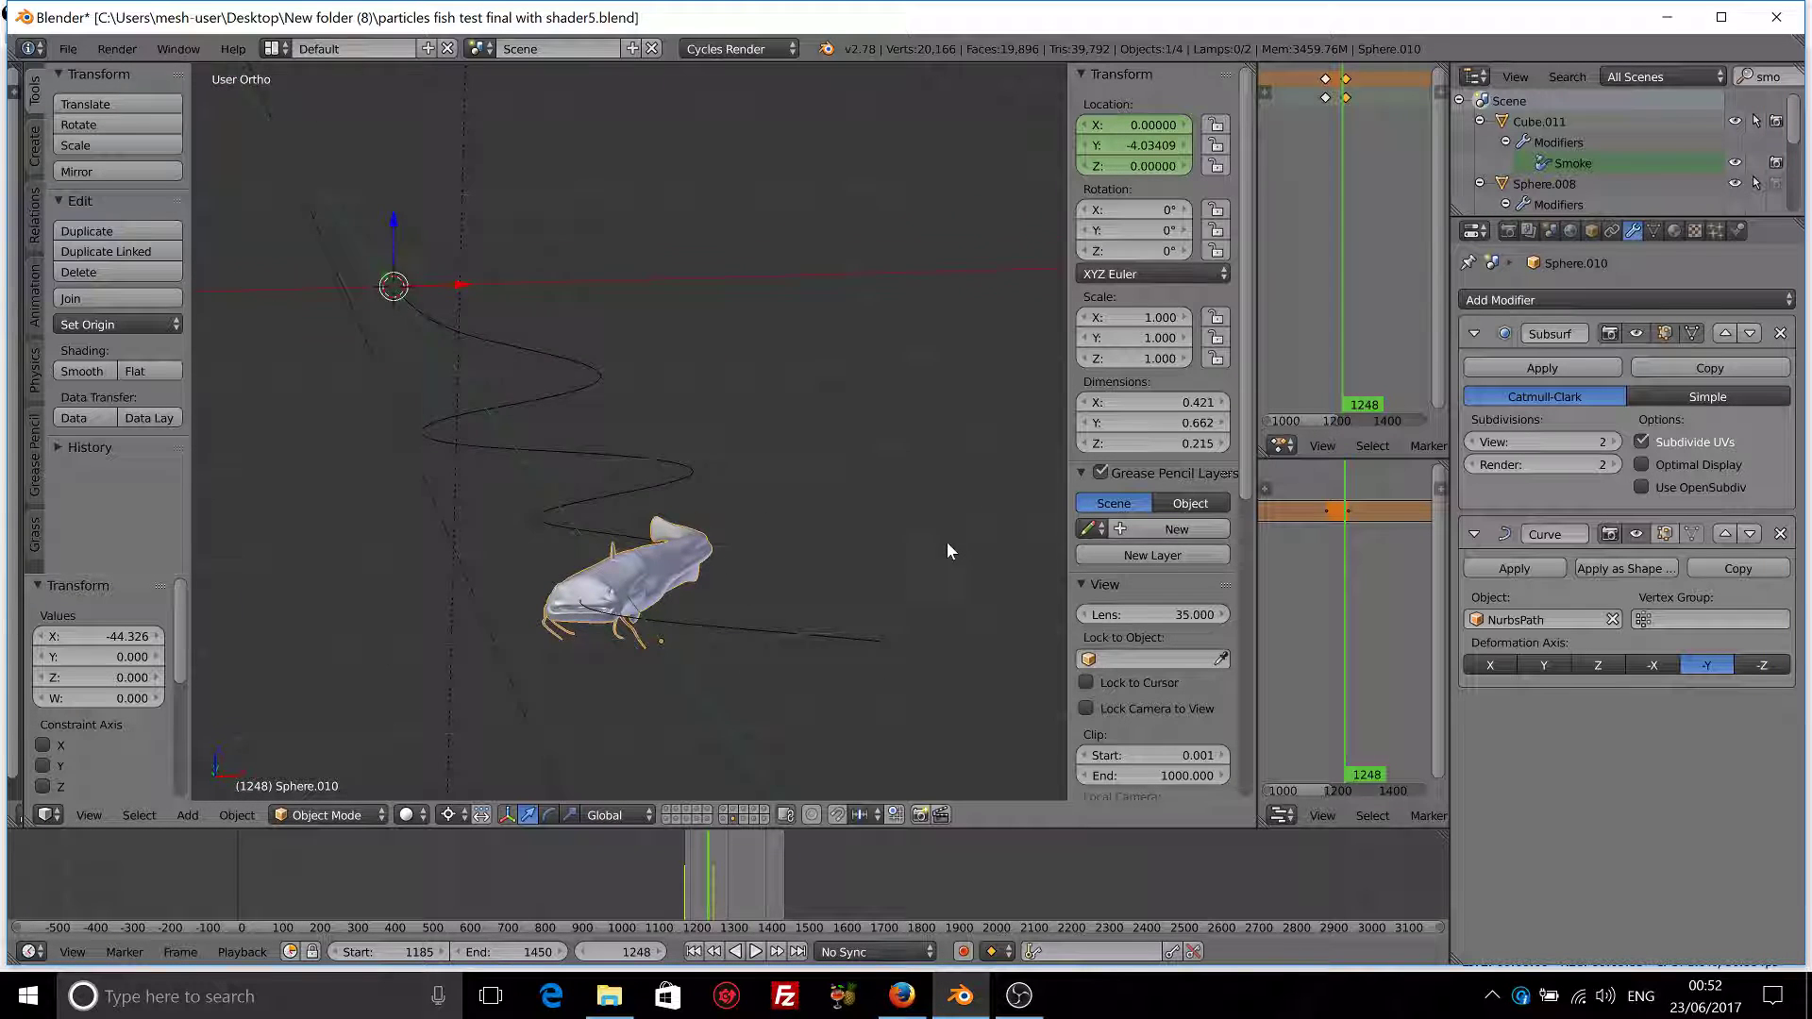
pyautogui.scroll(1, 947, 542)
pyautogui.click(693, 951)
pyautogui.click(756, 951)
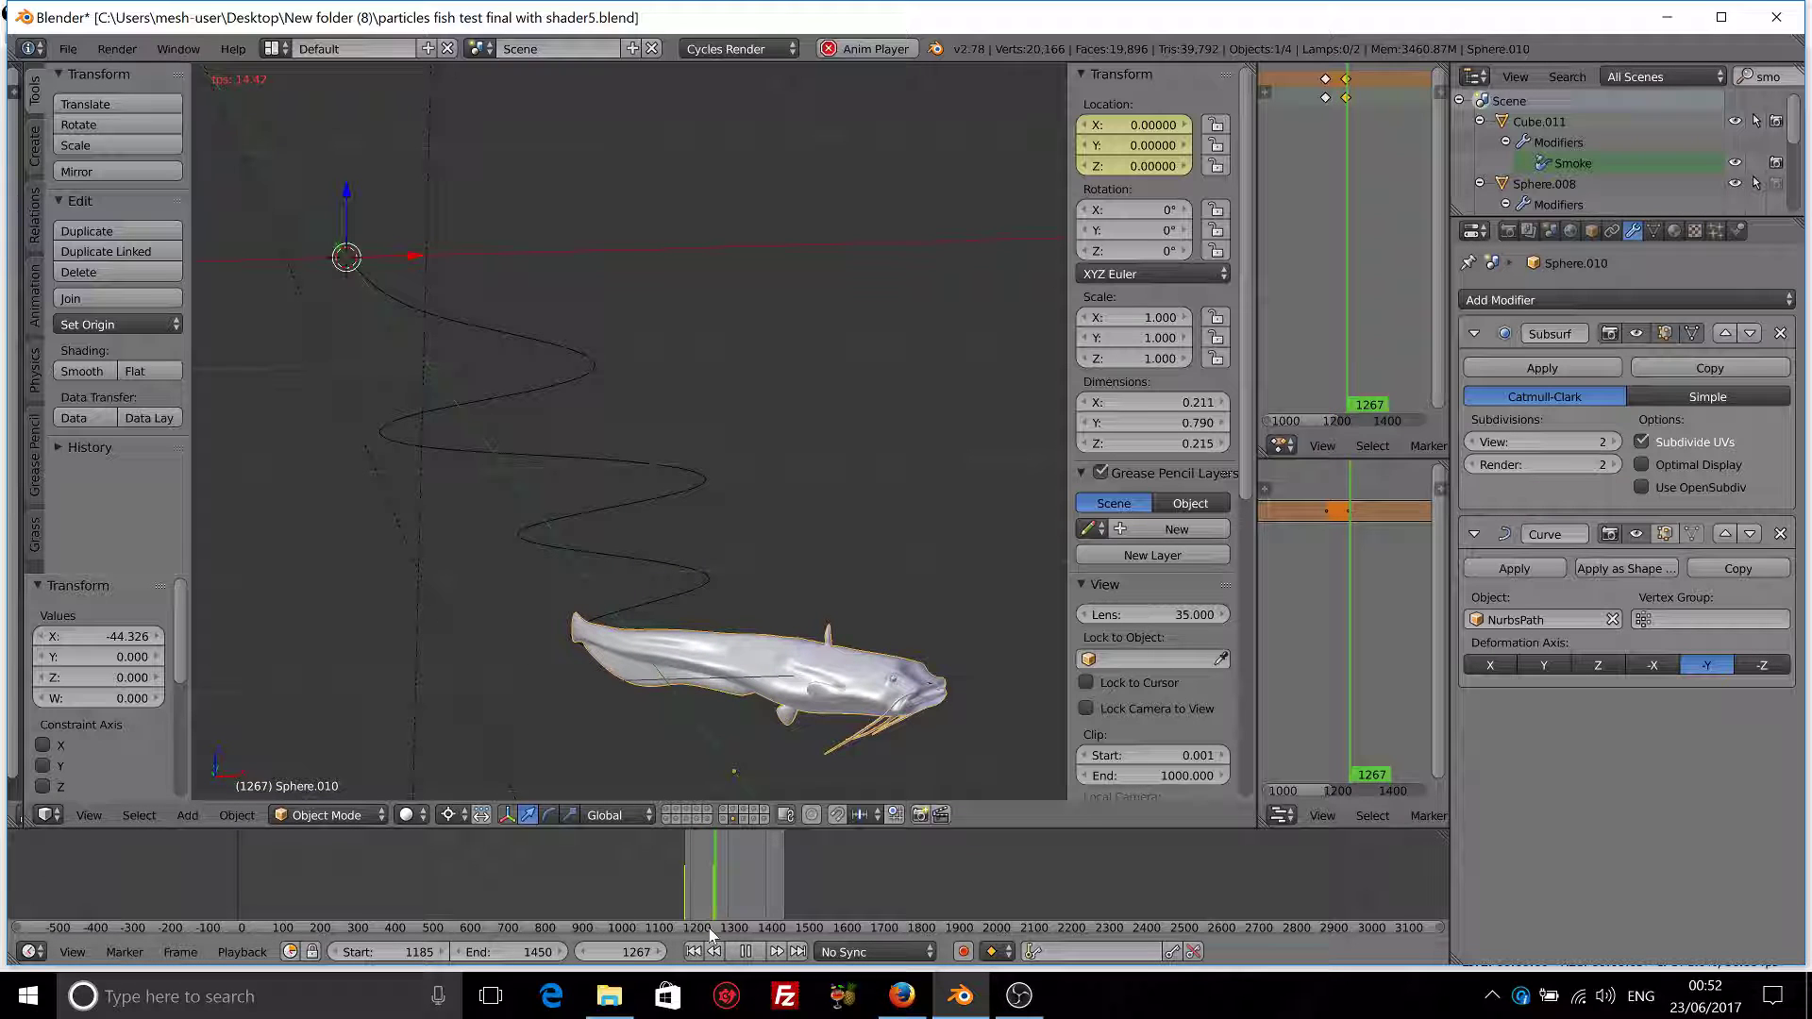
pyautogui.click(697, 950)
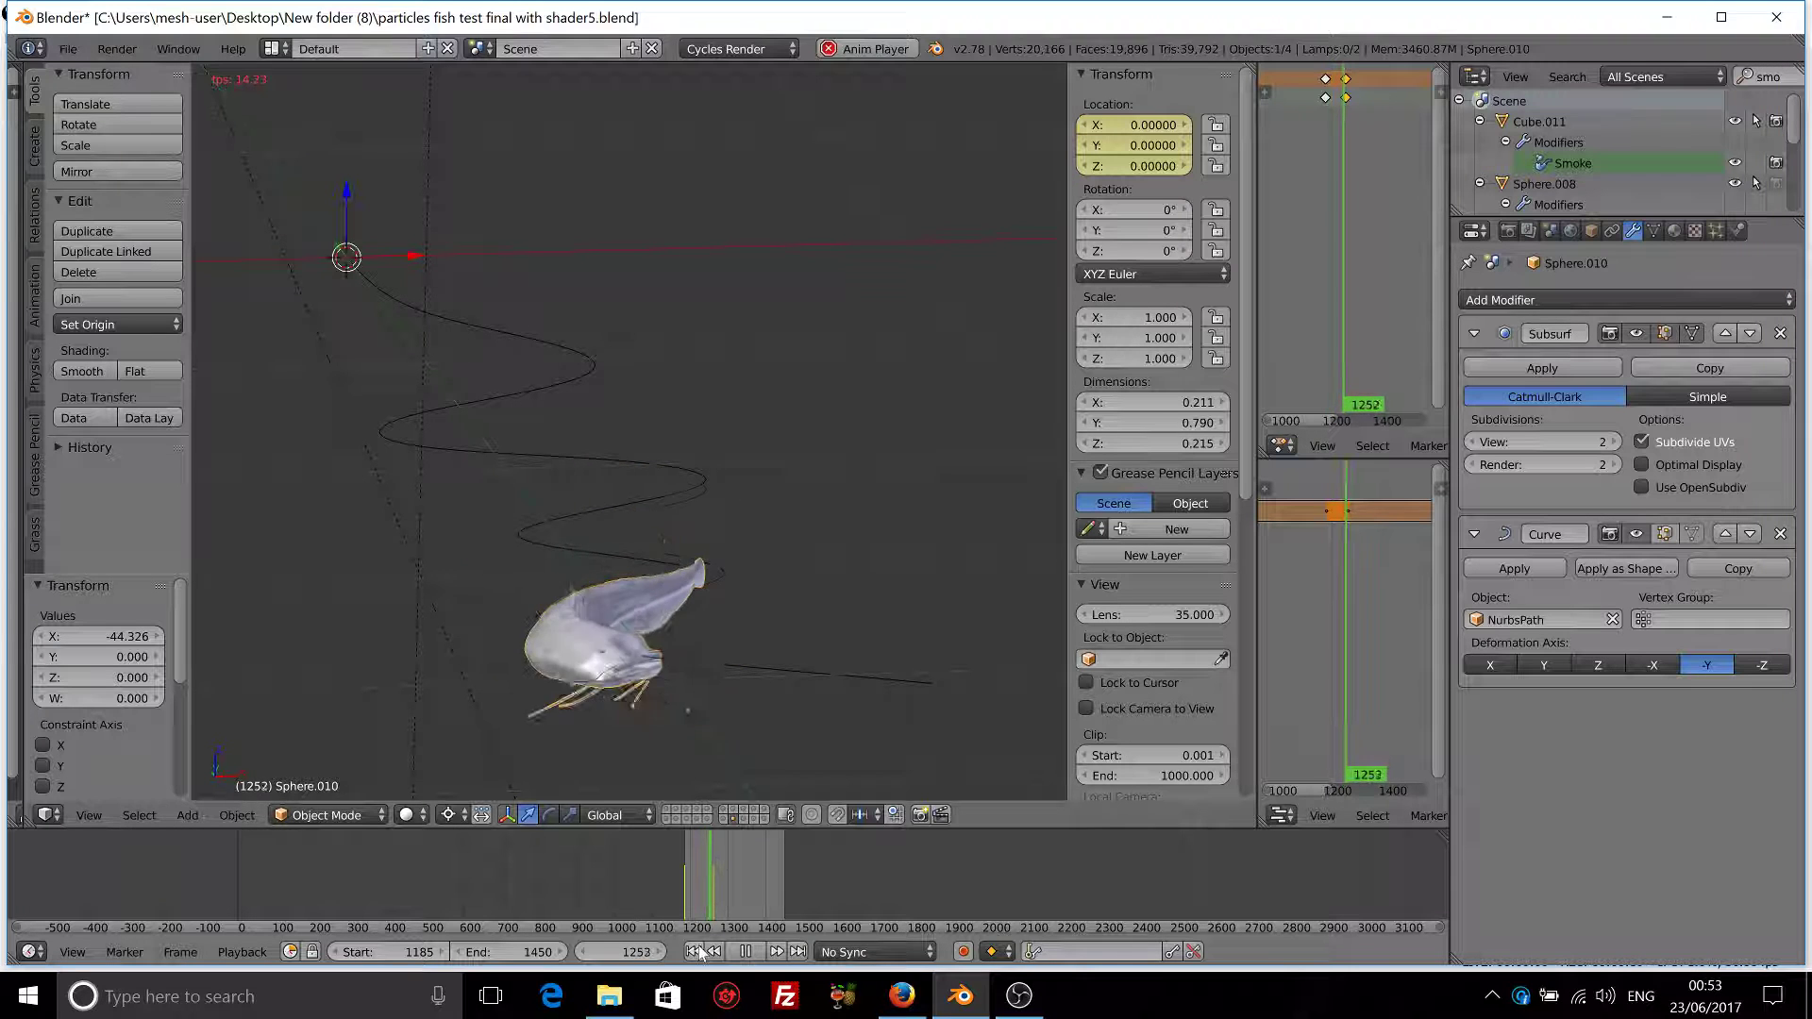
pyautogui.click(727, 953)
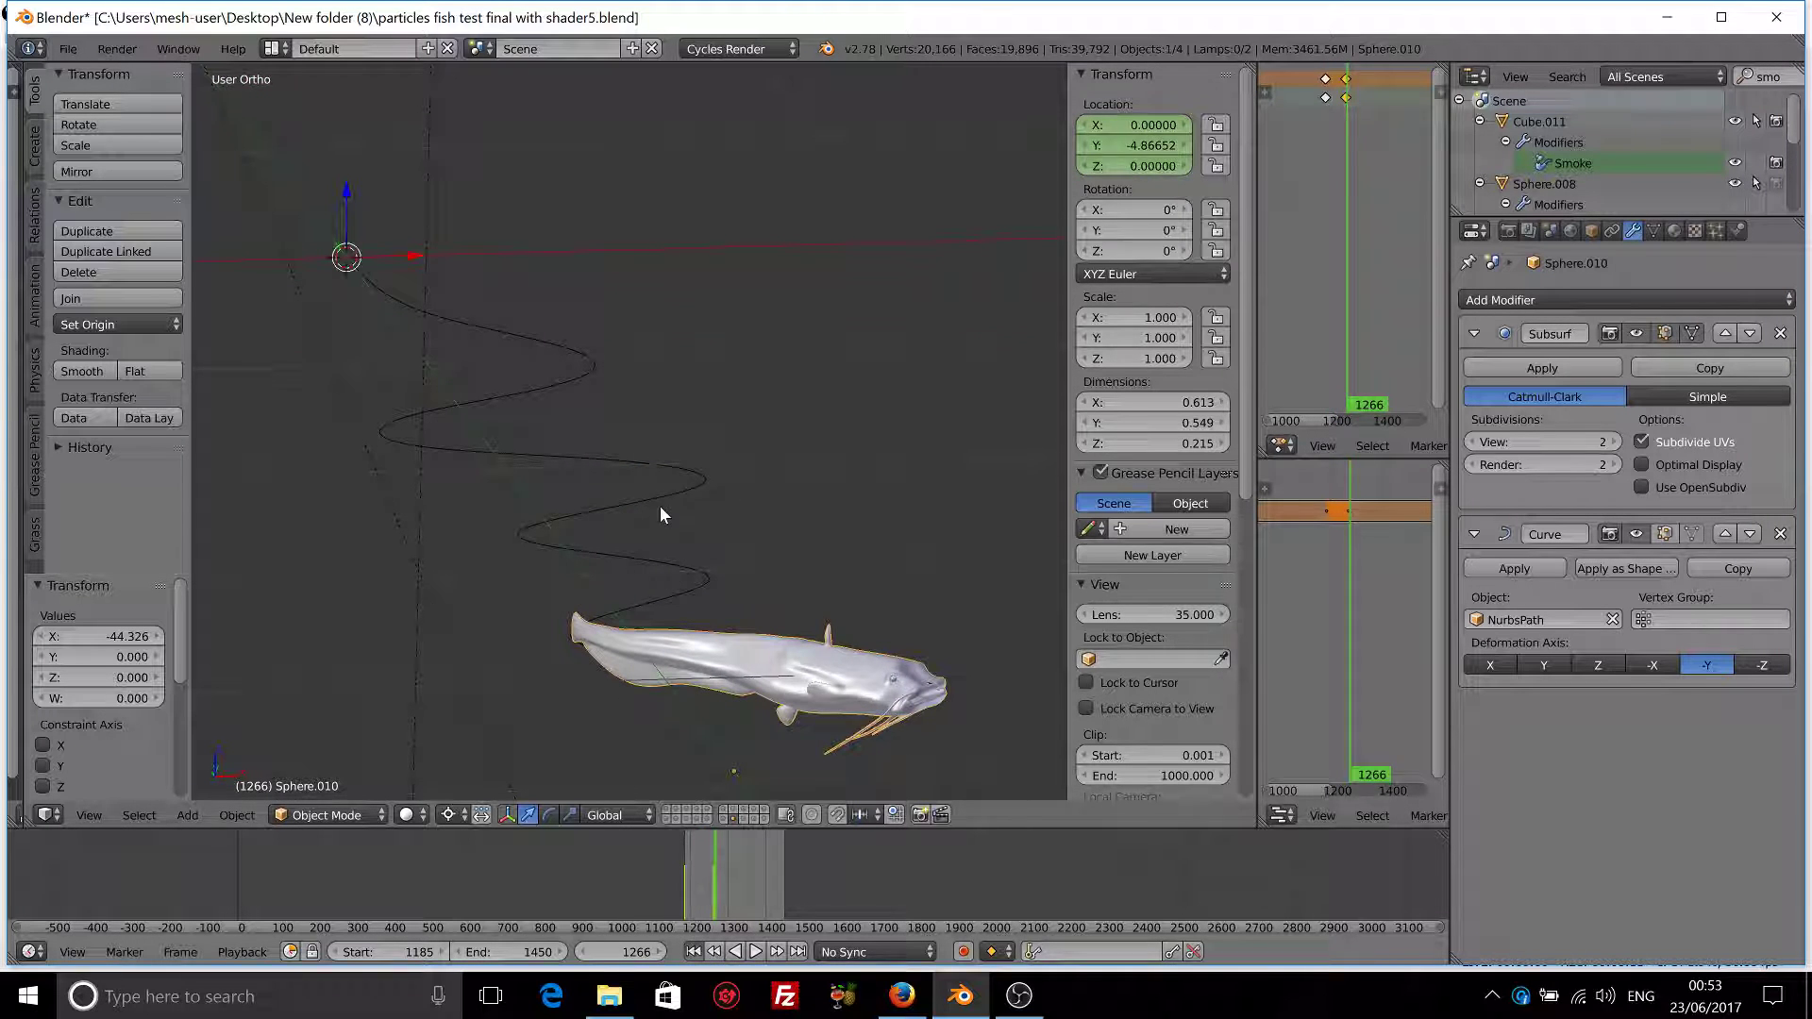
# - Go back to frame 1185 and snap the 3D cursor to the selected fish
pyautogui.hotkey('shift', 'Left')
pyautogui.moveTo(682, 519); pyautogui.dragTo(908, 652, button='middle')
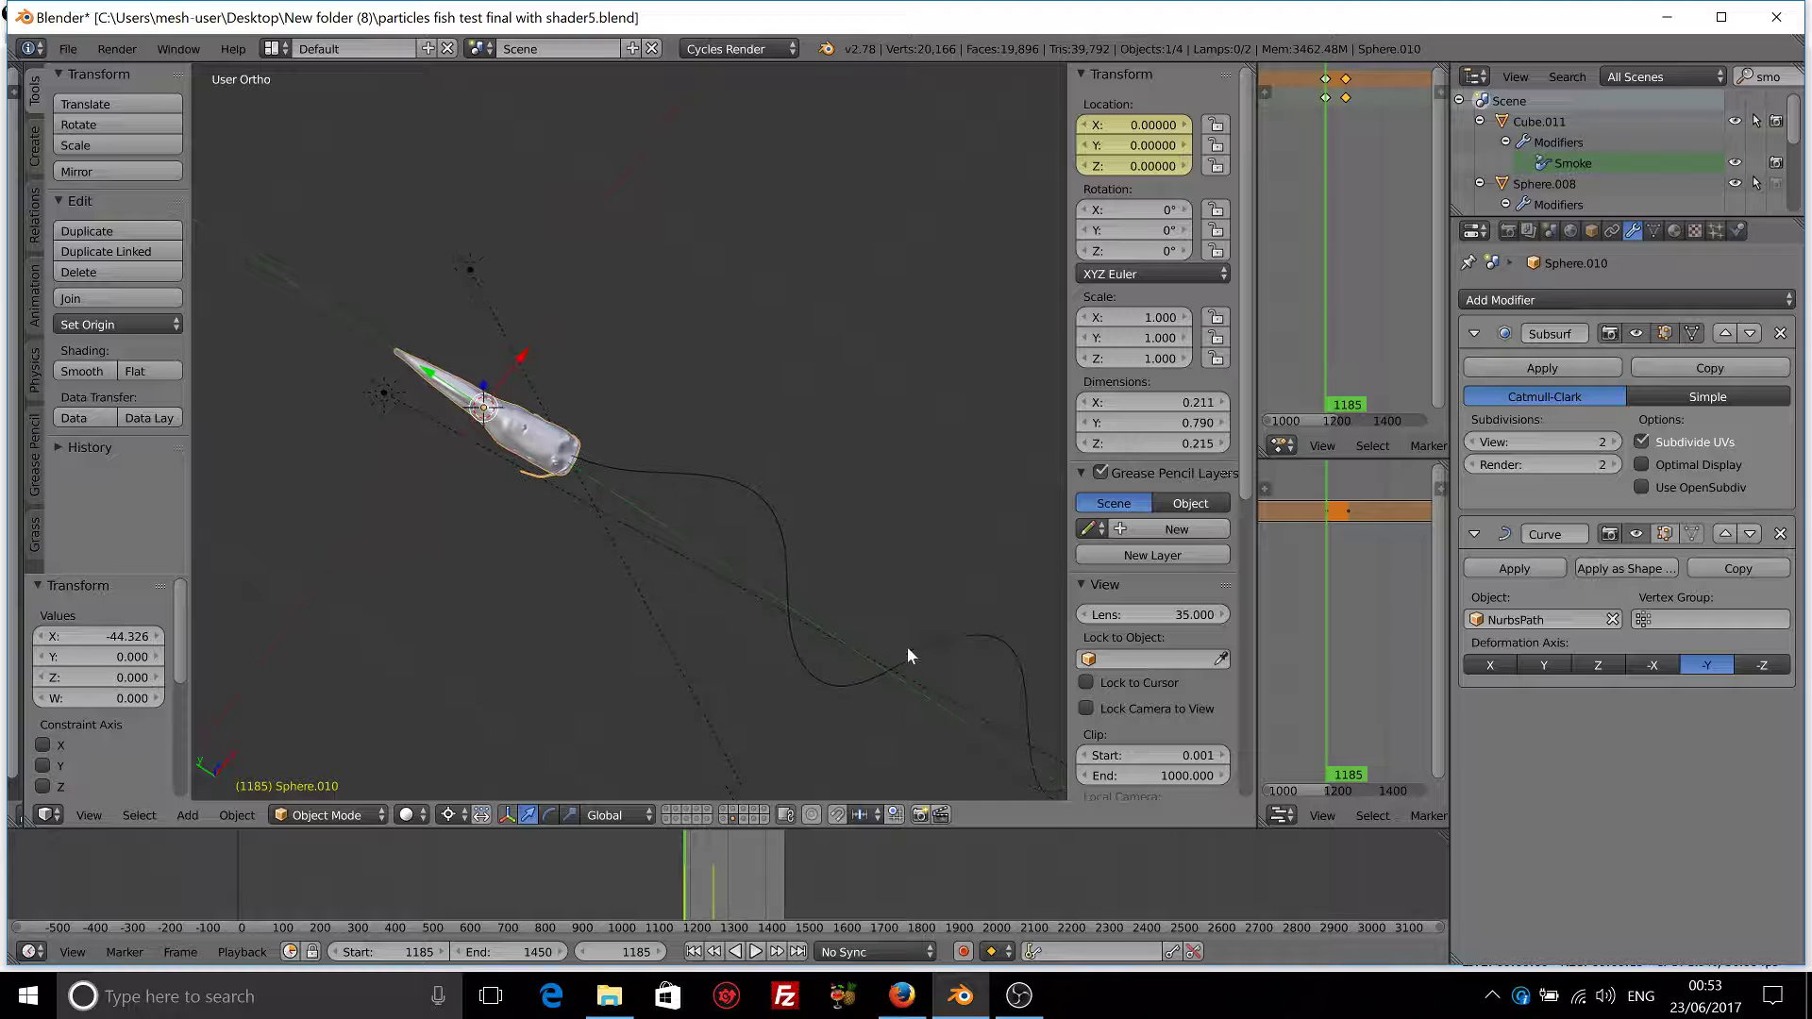
pyautogui.rightClick(741, 487)
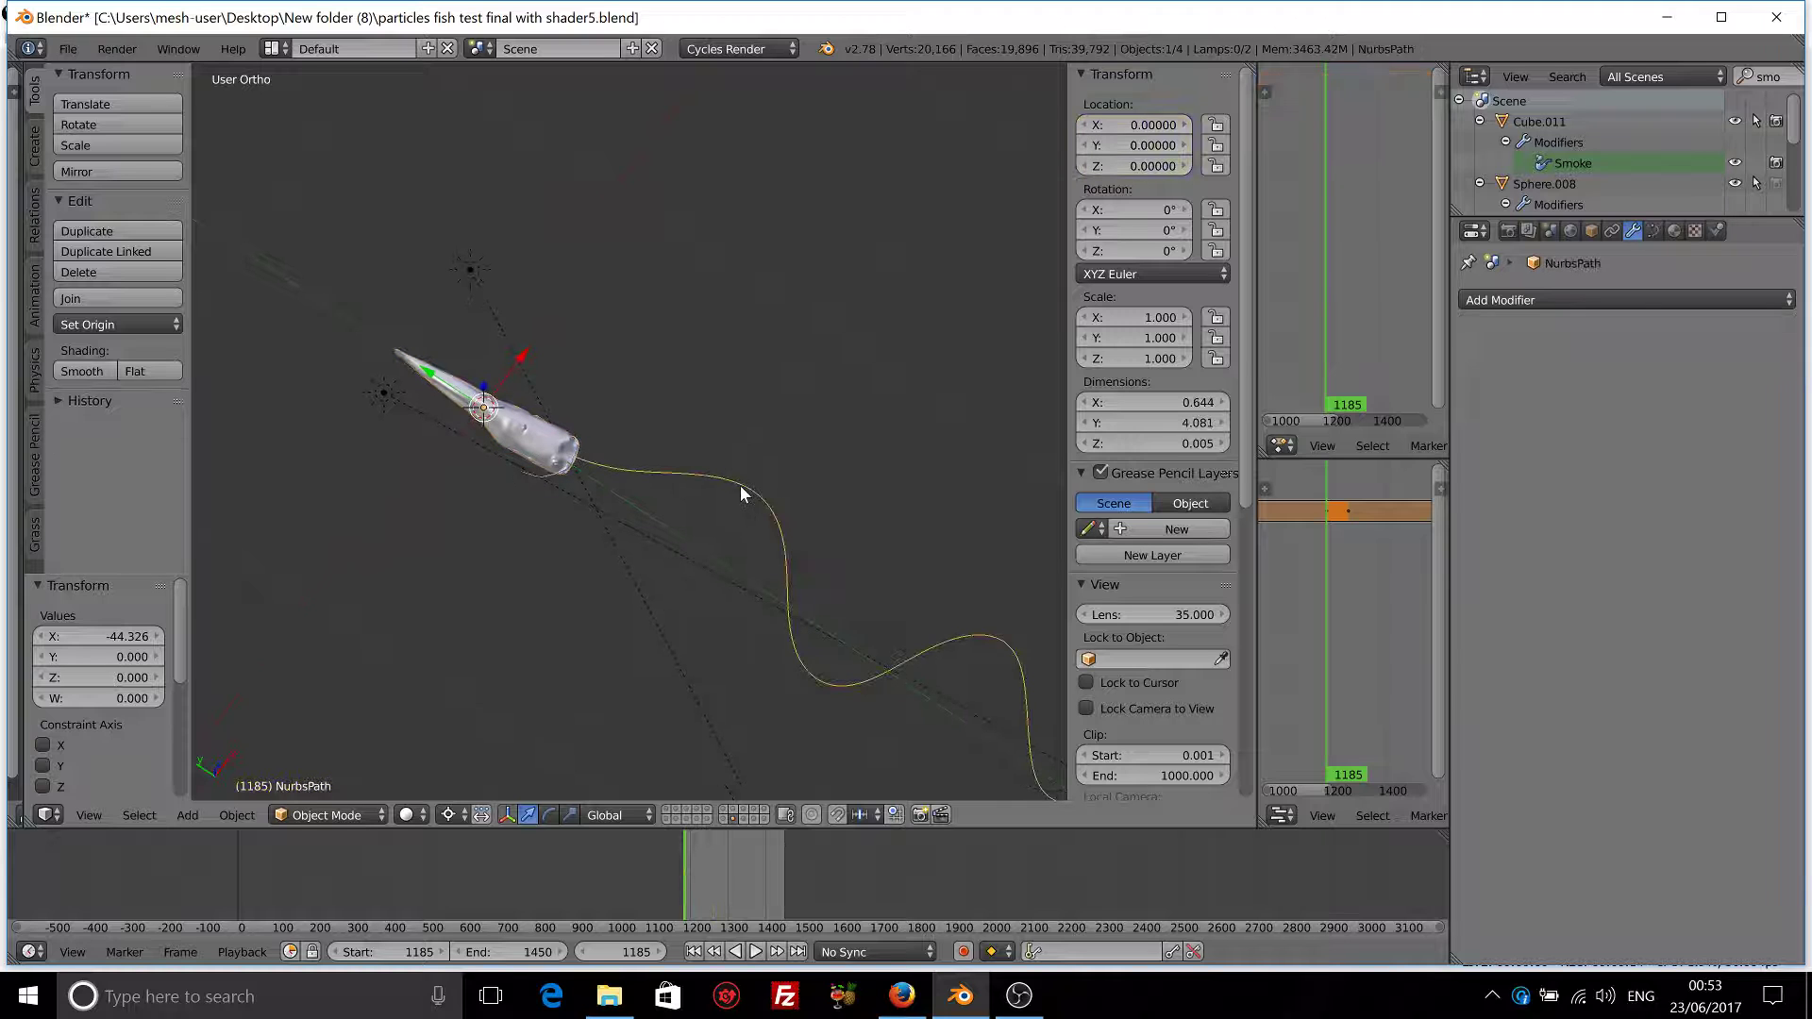
pyautogui.rightClick(541, 442)
pyautogui.hotkey('shift', 's')
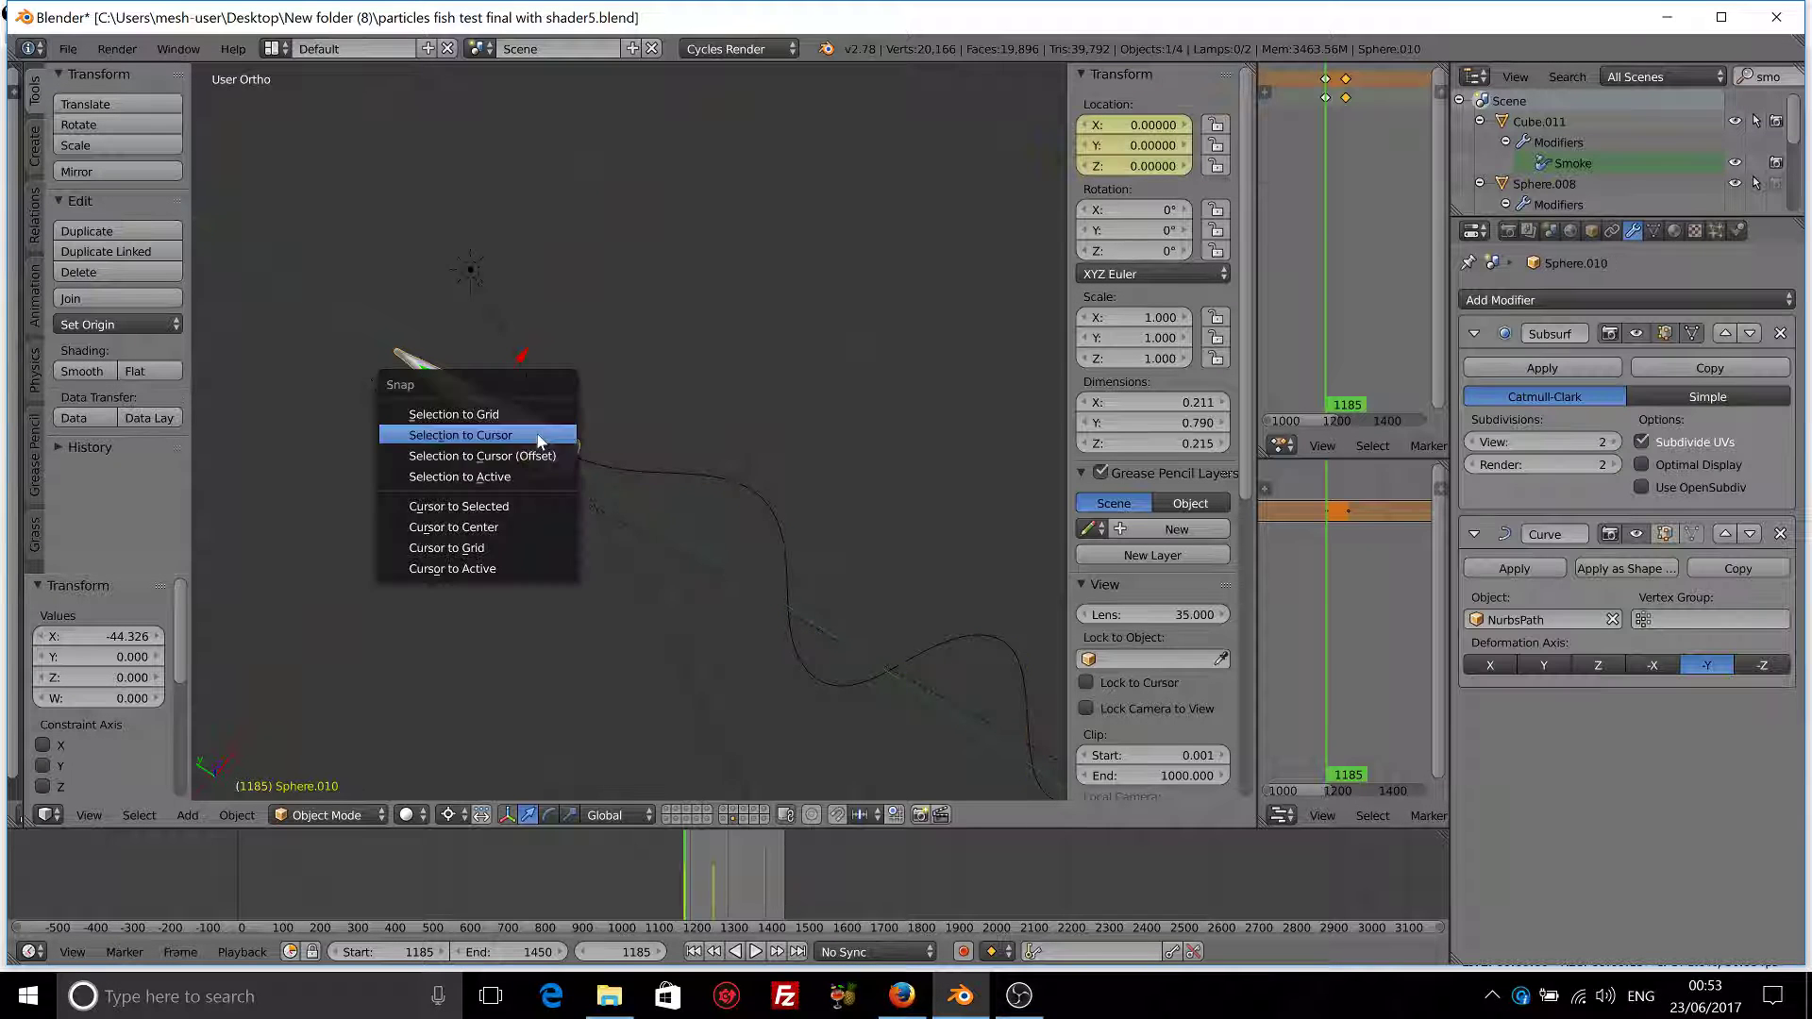
pyautogui.click(513, 508)
# - Add a Plain Axes empty at the fish's origin
pyautogui.hotkey('shift', 'a')
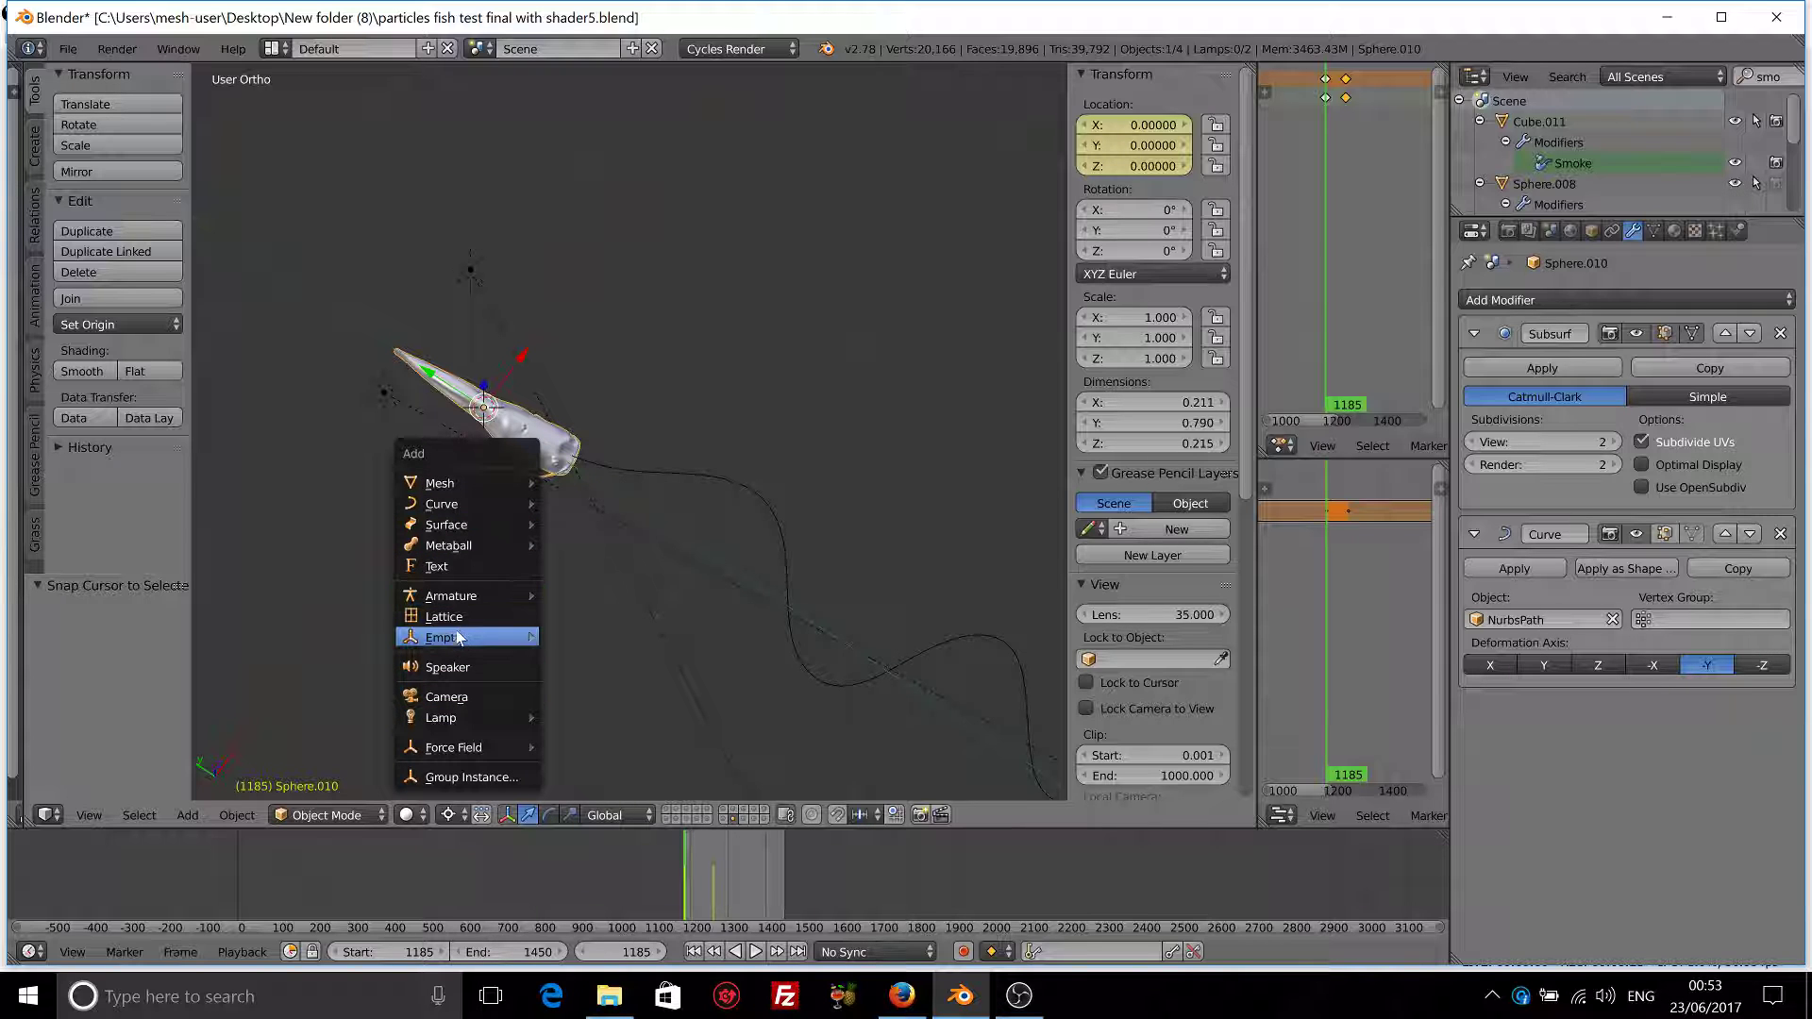
pyautogui.moveTo(458, 639)
pyautogui.click(579, 630)
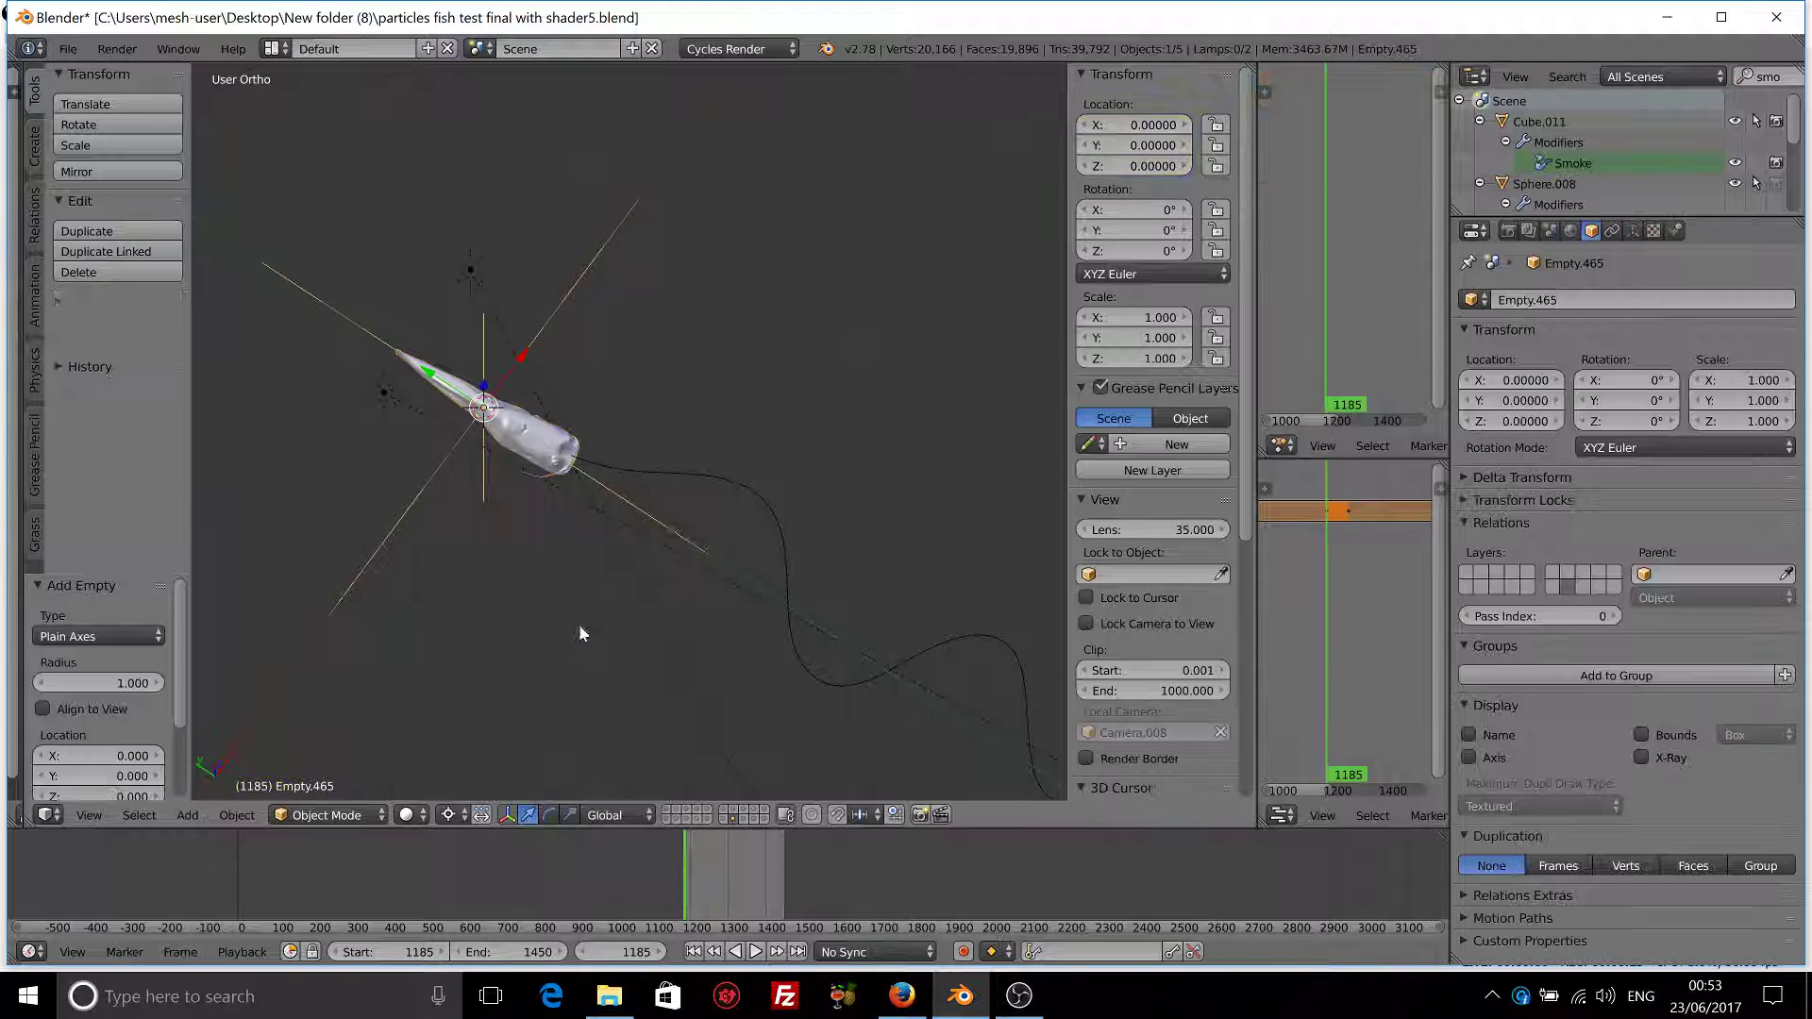
# - Parent the curve path and the fish to the empty using the Object option
pyautogui.rightClick(698, 467)
pyautogui.keyDown('shift'); pyautogui.rightClick(531, 440); pyautogui.keyUp('shift')
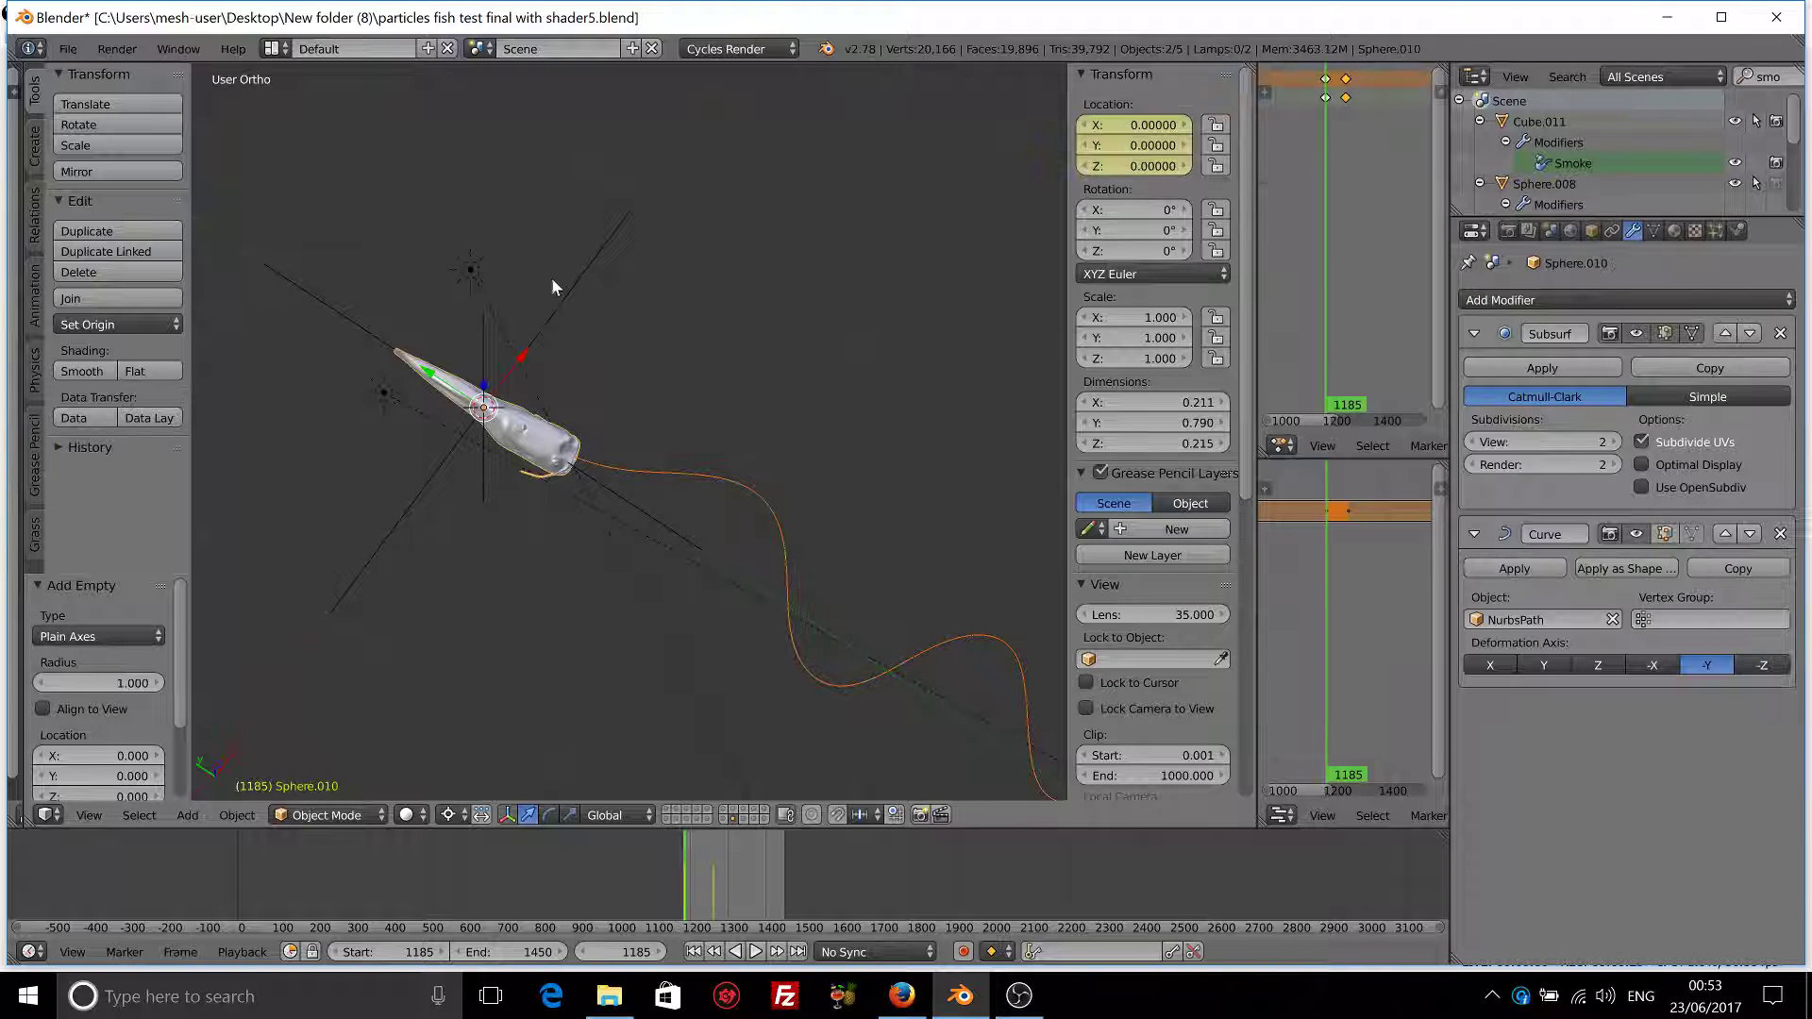
pyautogui.keyDown('shift'); pyautogui.rightClick(572, 297); pyautogui.keyUp('shift')
pyautogui.hotkey('ctrl', 'p')
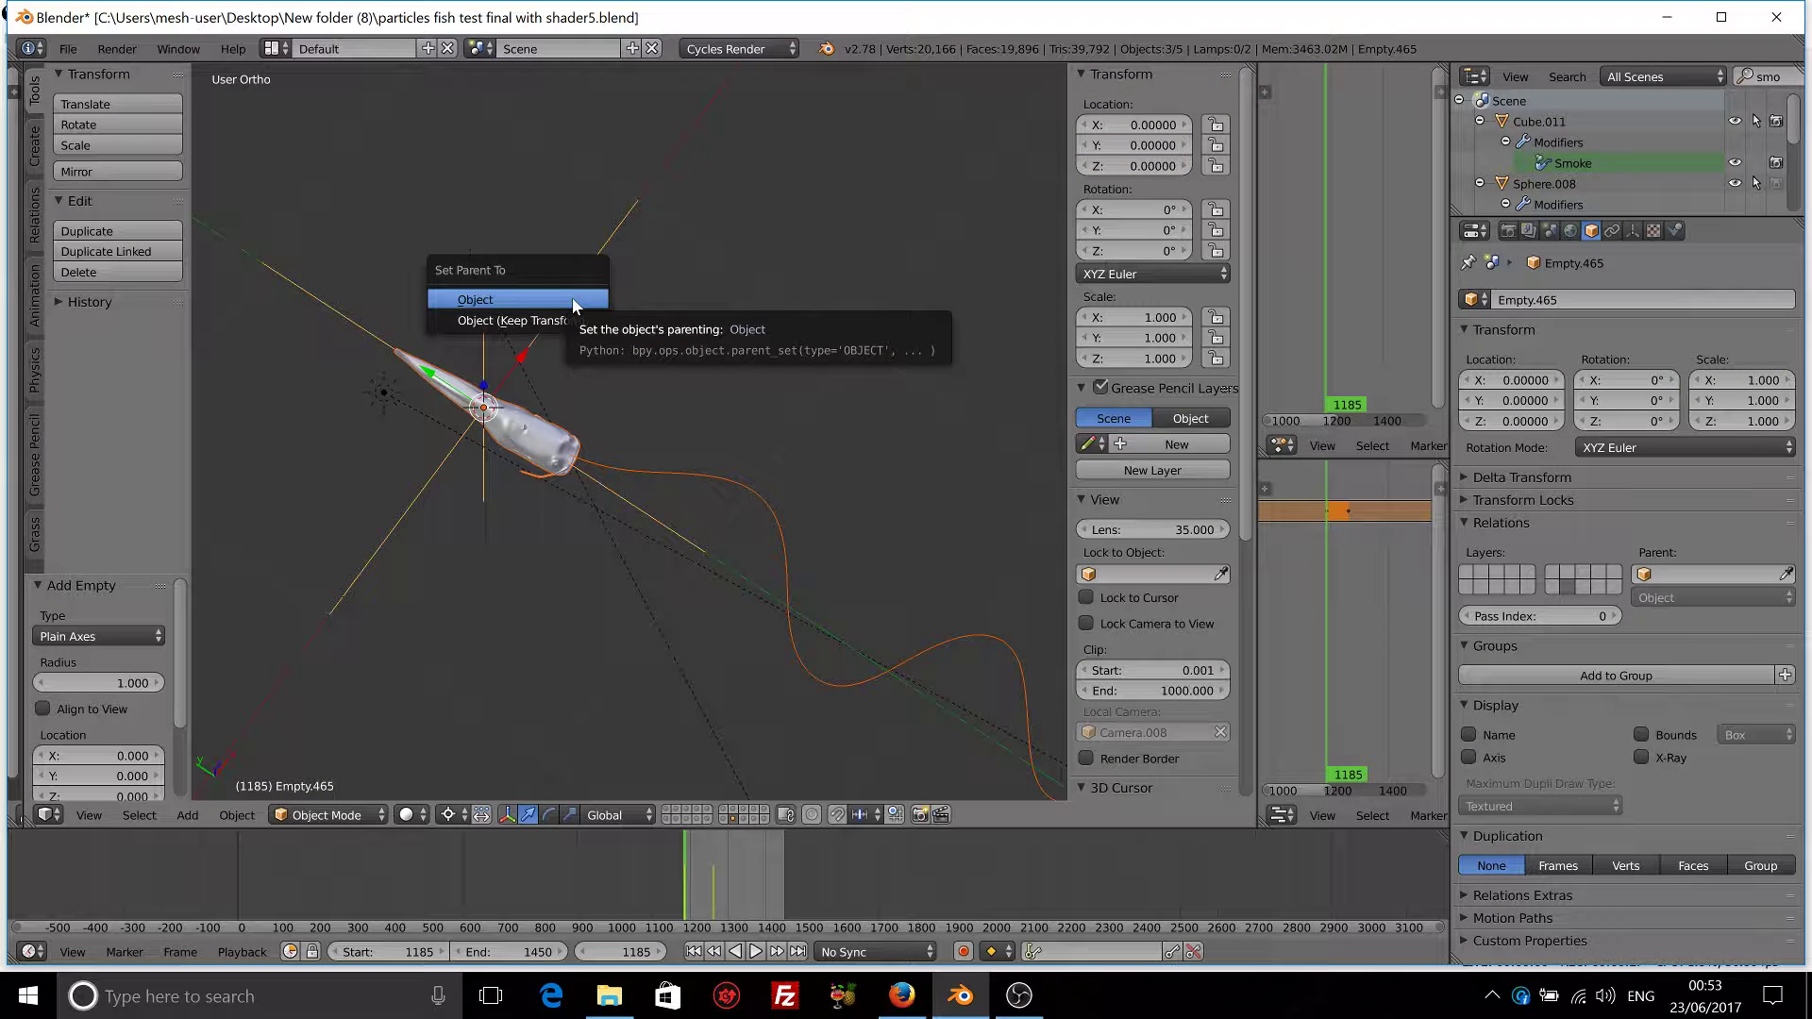
pyautogui.click(573, 300)
# - Select only the empty, start playback, and move the empty about 6.10 in X, 0.85 in Y and 0.31 in Z
pyautogui.moveTo(590, 368); pyautogui.dragTo(670, 423, button='middle')
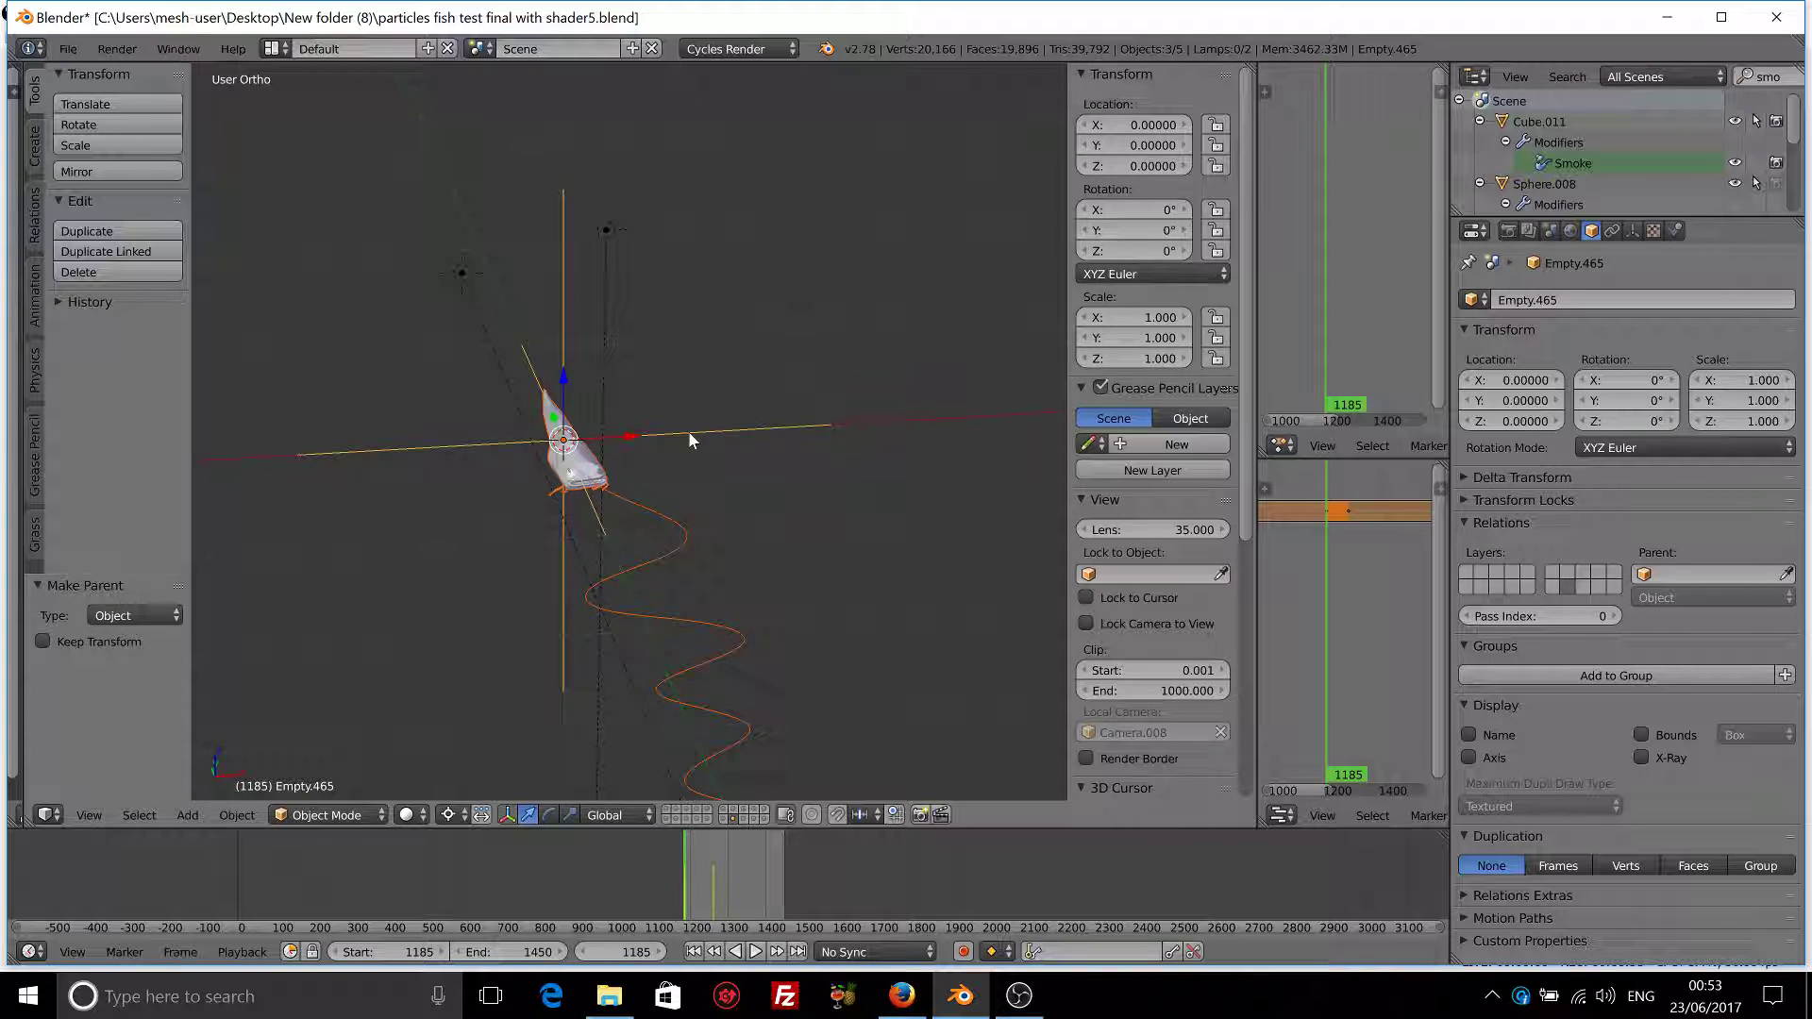
pyautogui.rightClick(688, 432)
pyautogui.click(756, 950)
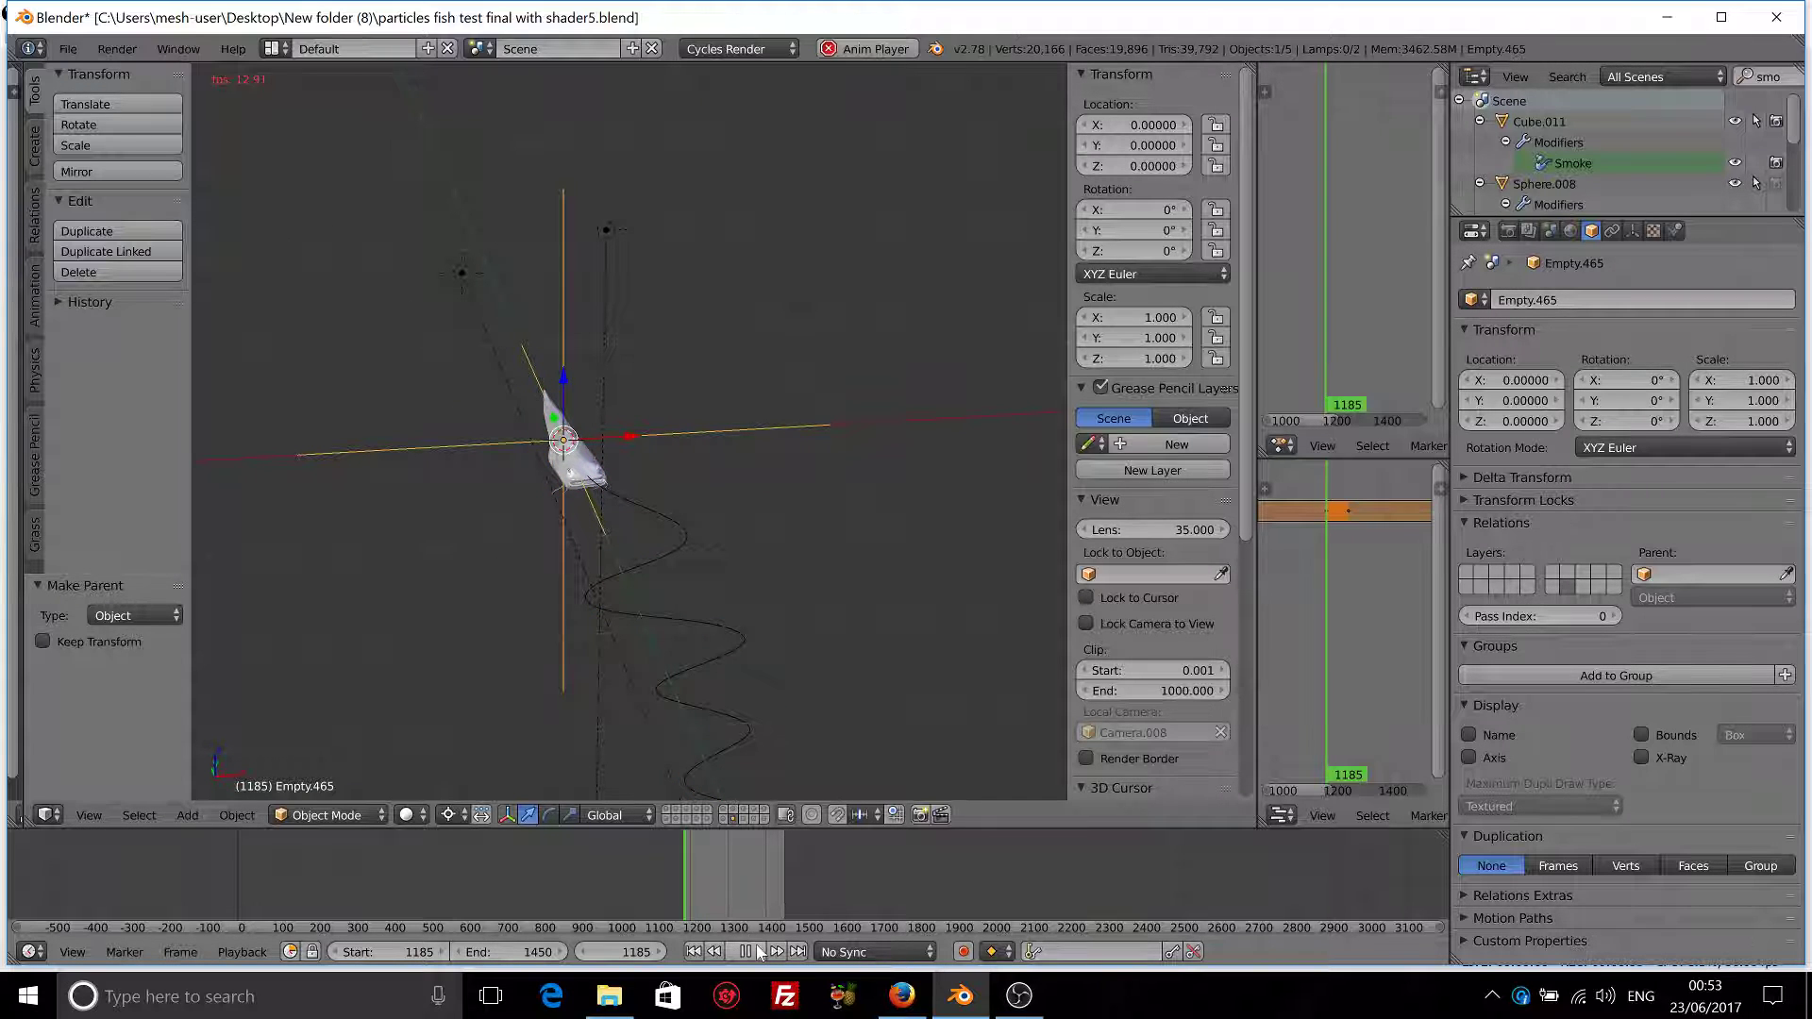
pyautogui.scroll(-4, 694, 515)
pyautogui.press('g')
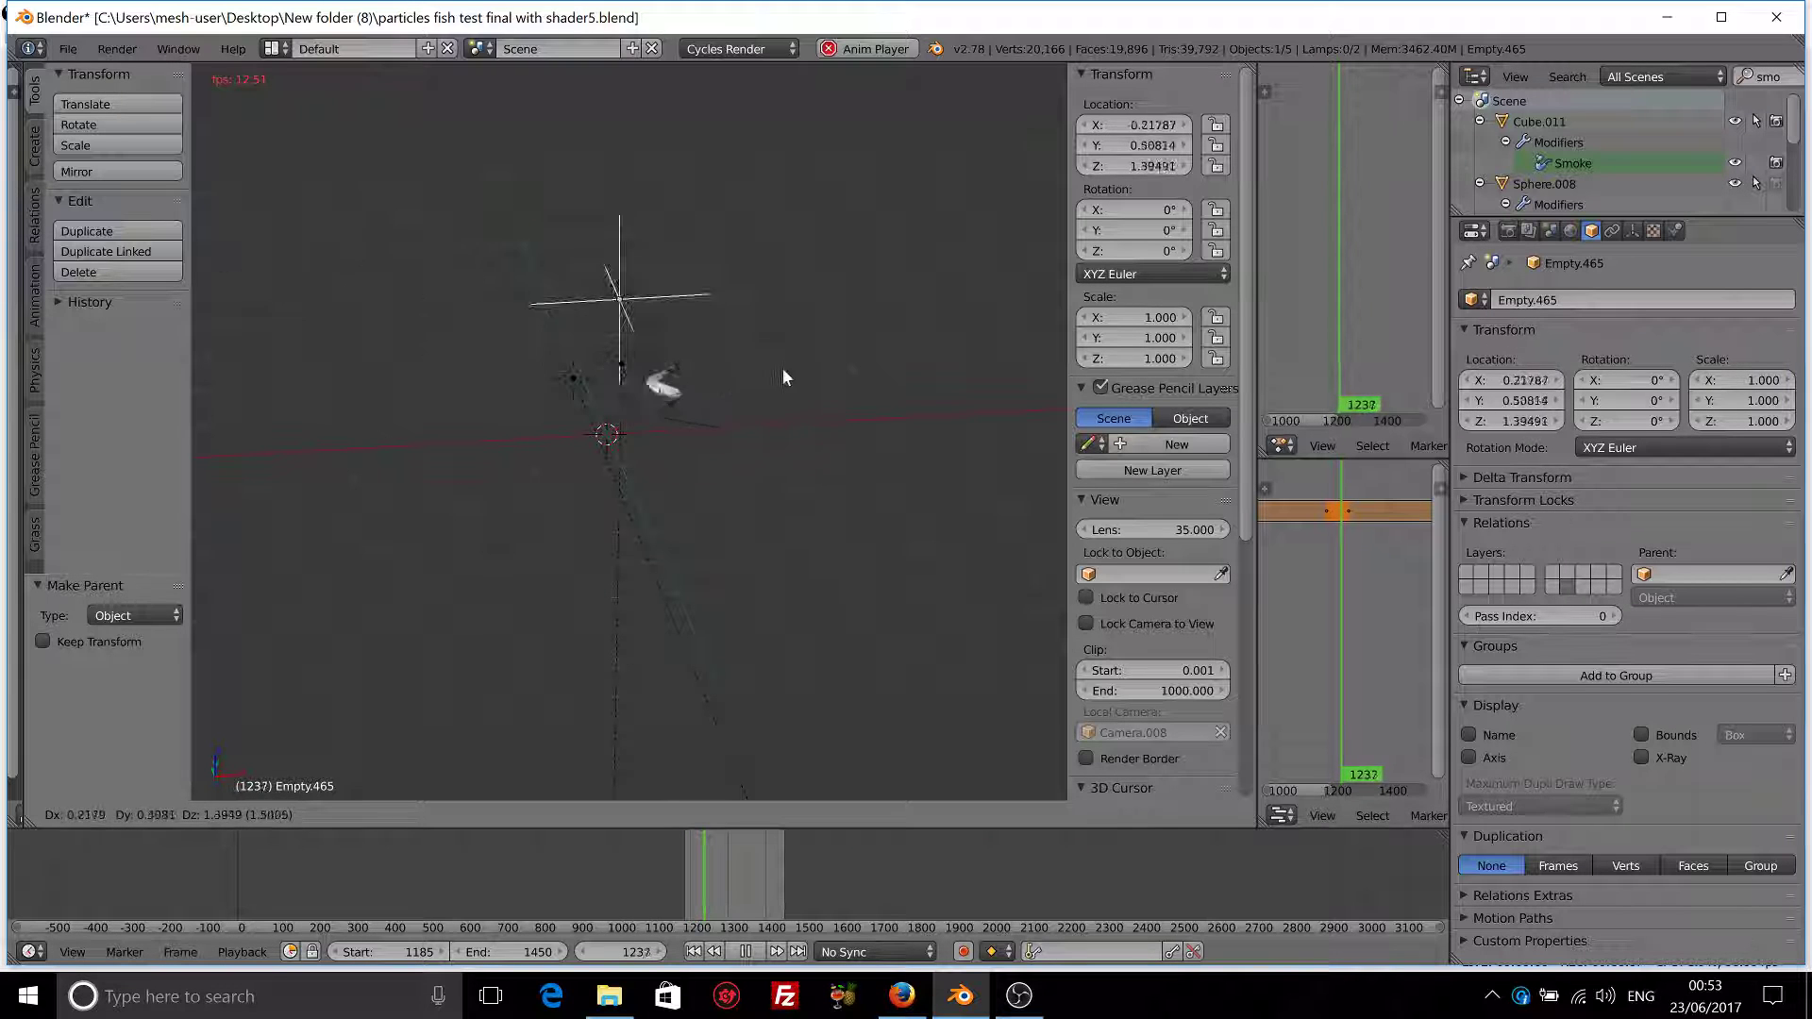
pyautogui.rightClick(424, 368)
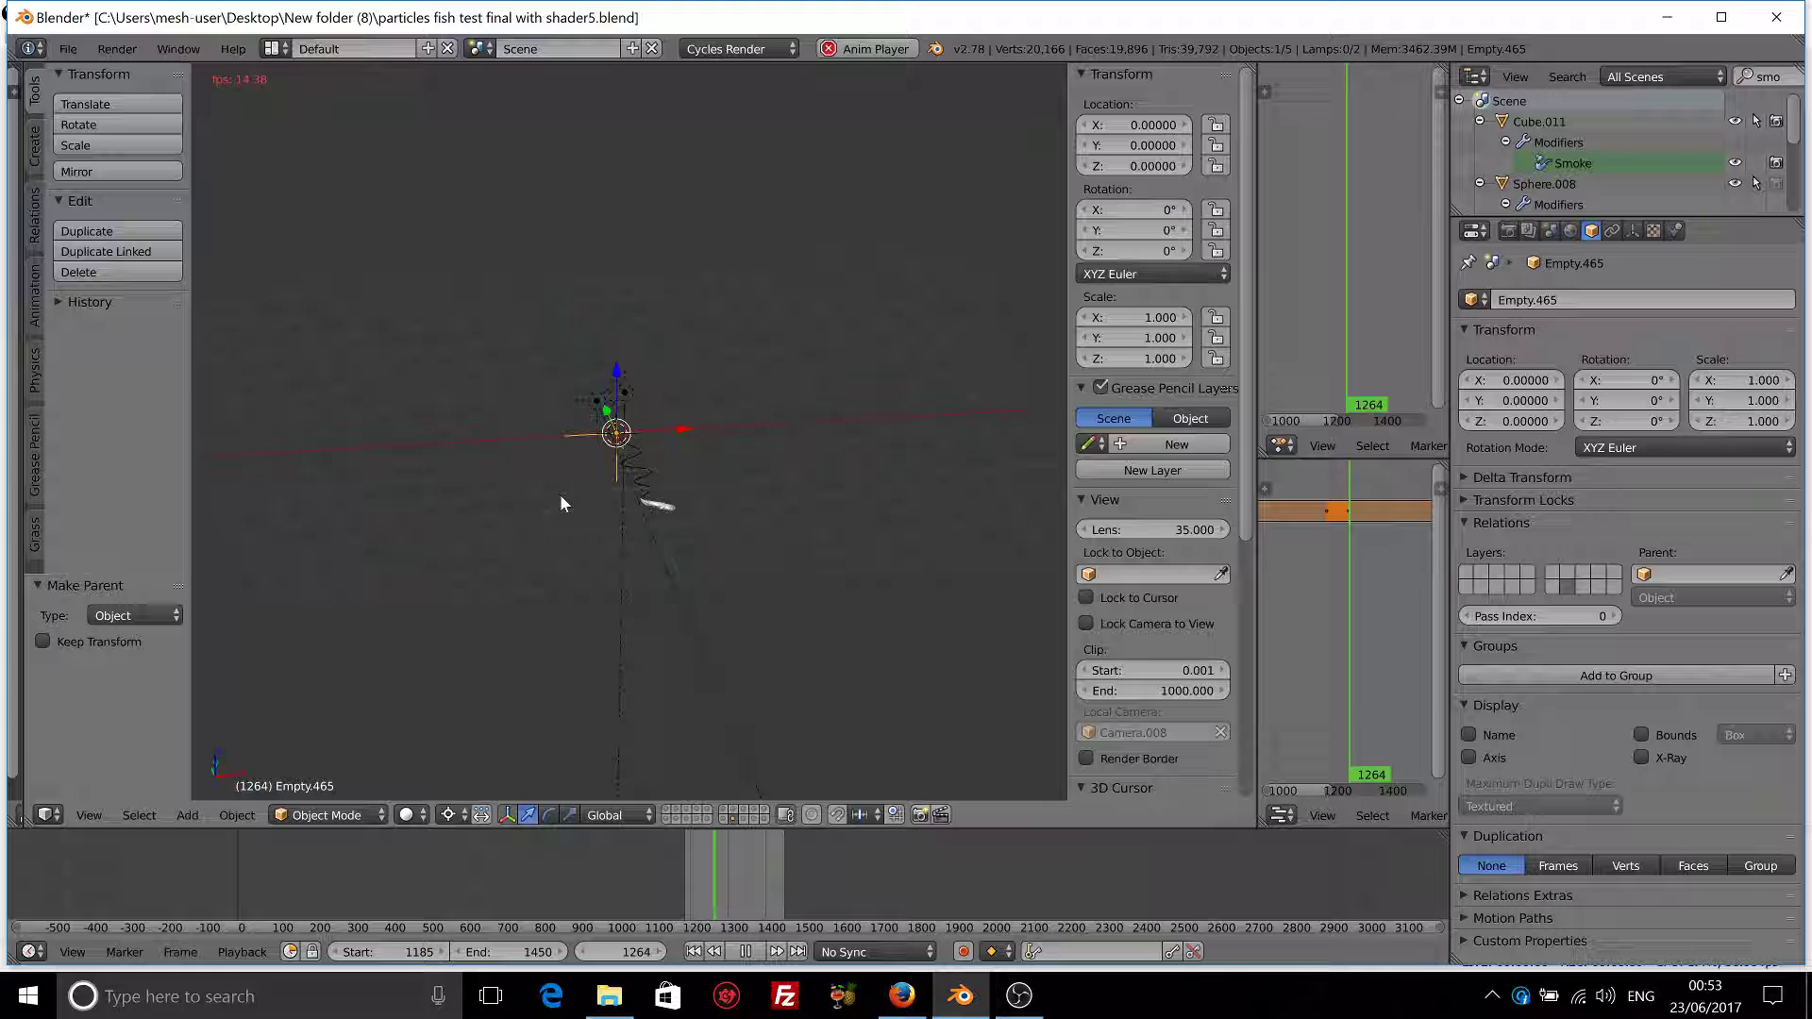
pyautogui.press('g')
pyautogui.click(862, 436)
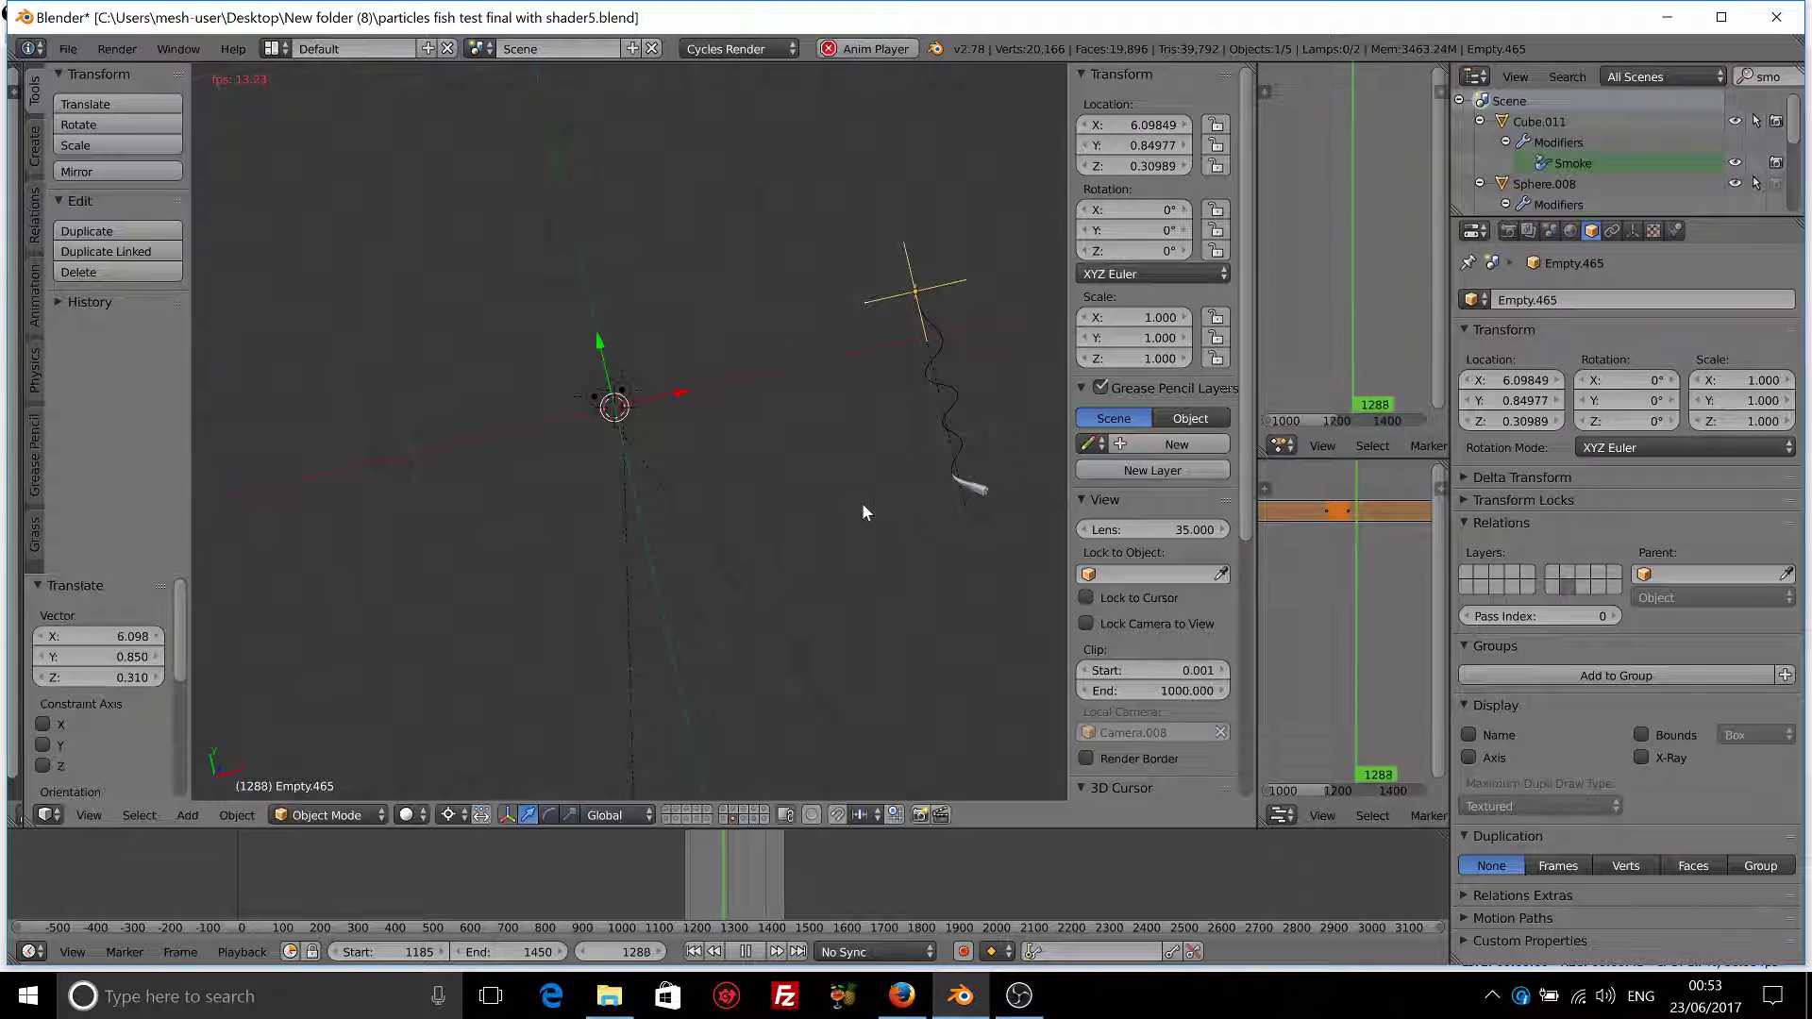
# - Replay the motion, move the empty about 0.76 in X and -0.24 in Y, and stop playback at the first frame
pyautogui.keyDown('shift'); pyautogui.moveTo(863, 502); pyautogui.dragTo(661, 596, button='middle'); pyautogui.keyUp('shift')
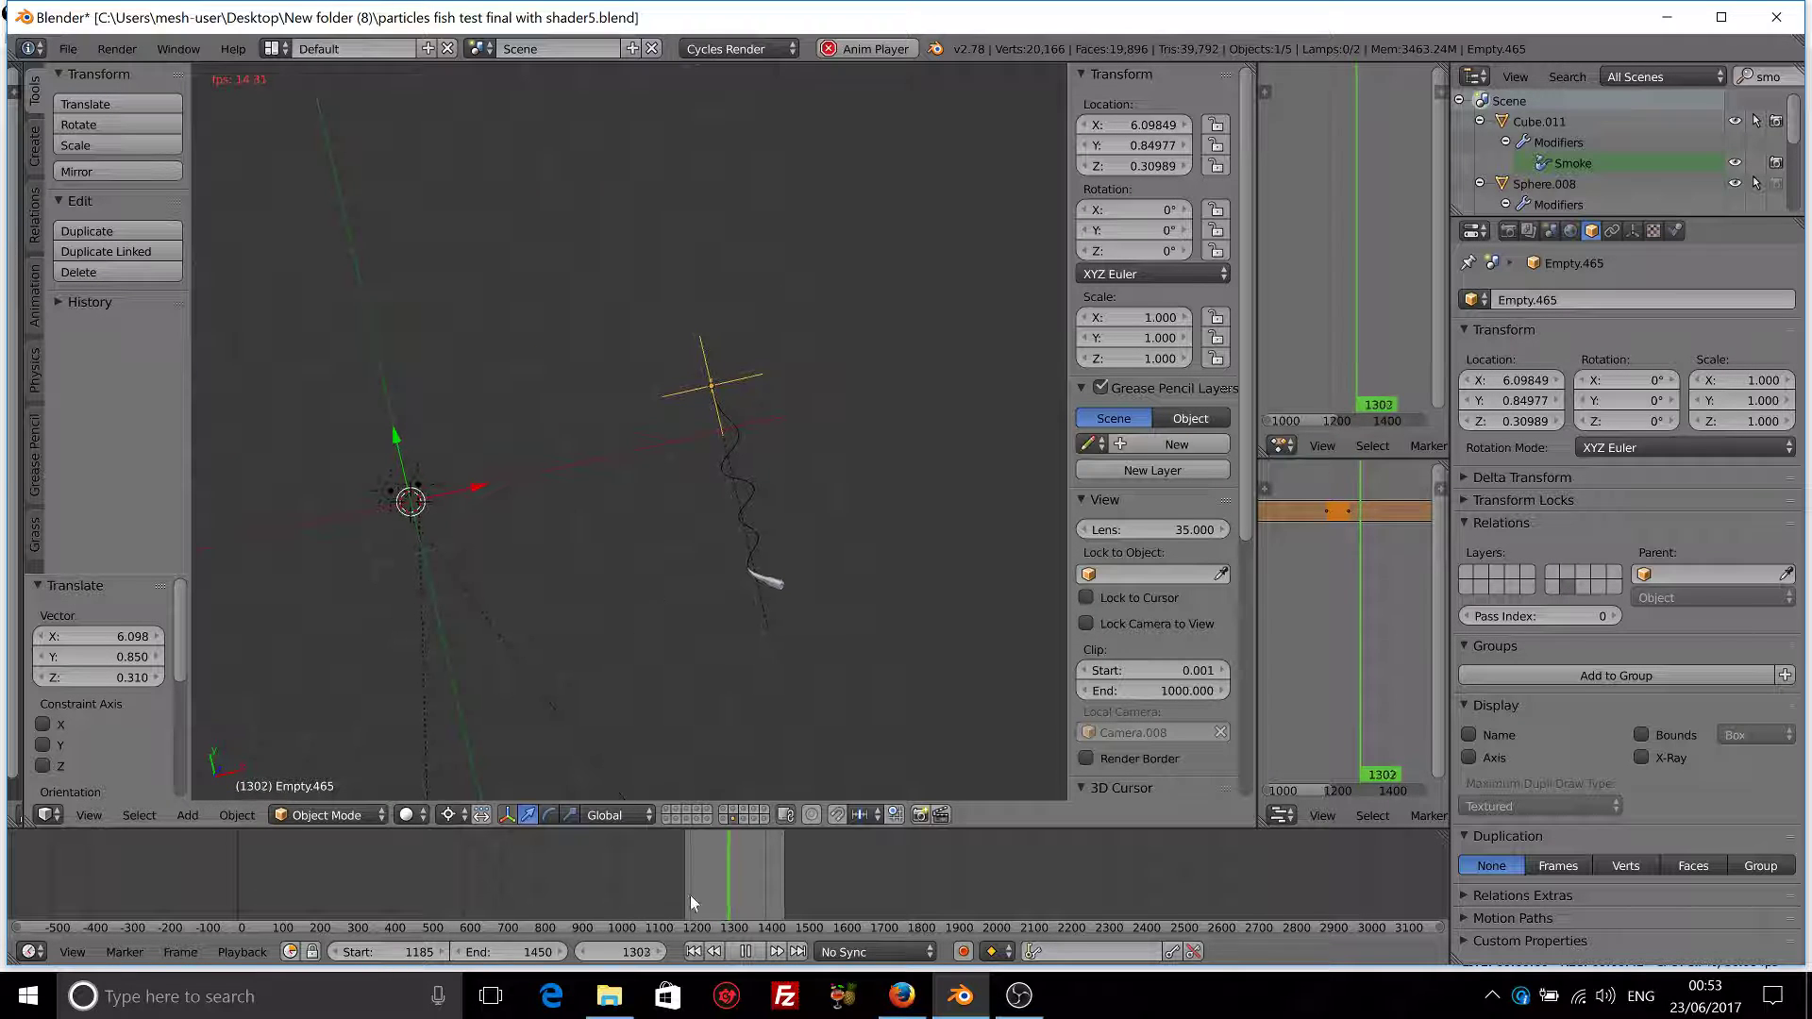
pyautogui.click(695, 951)
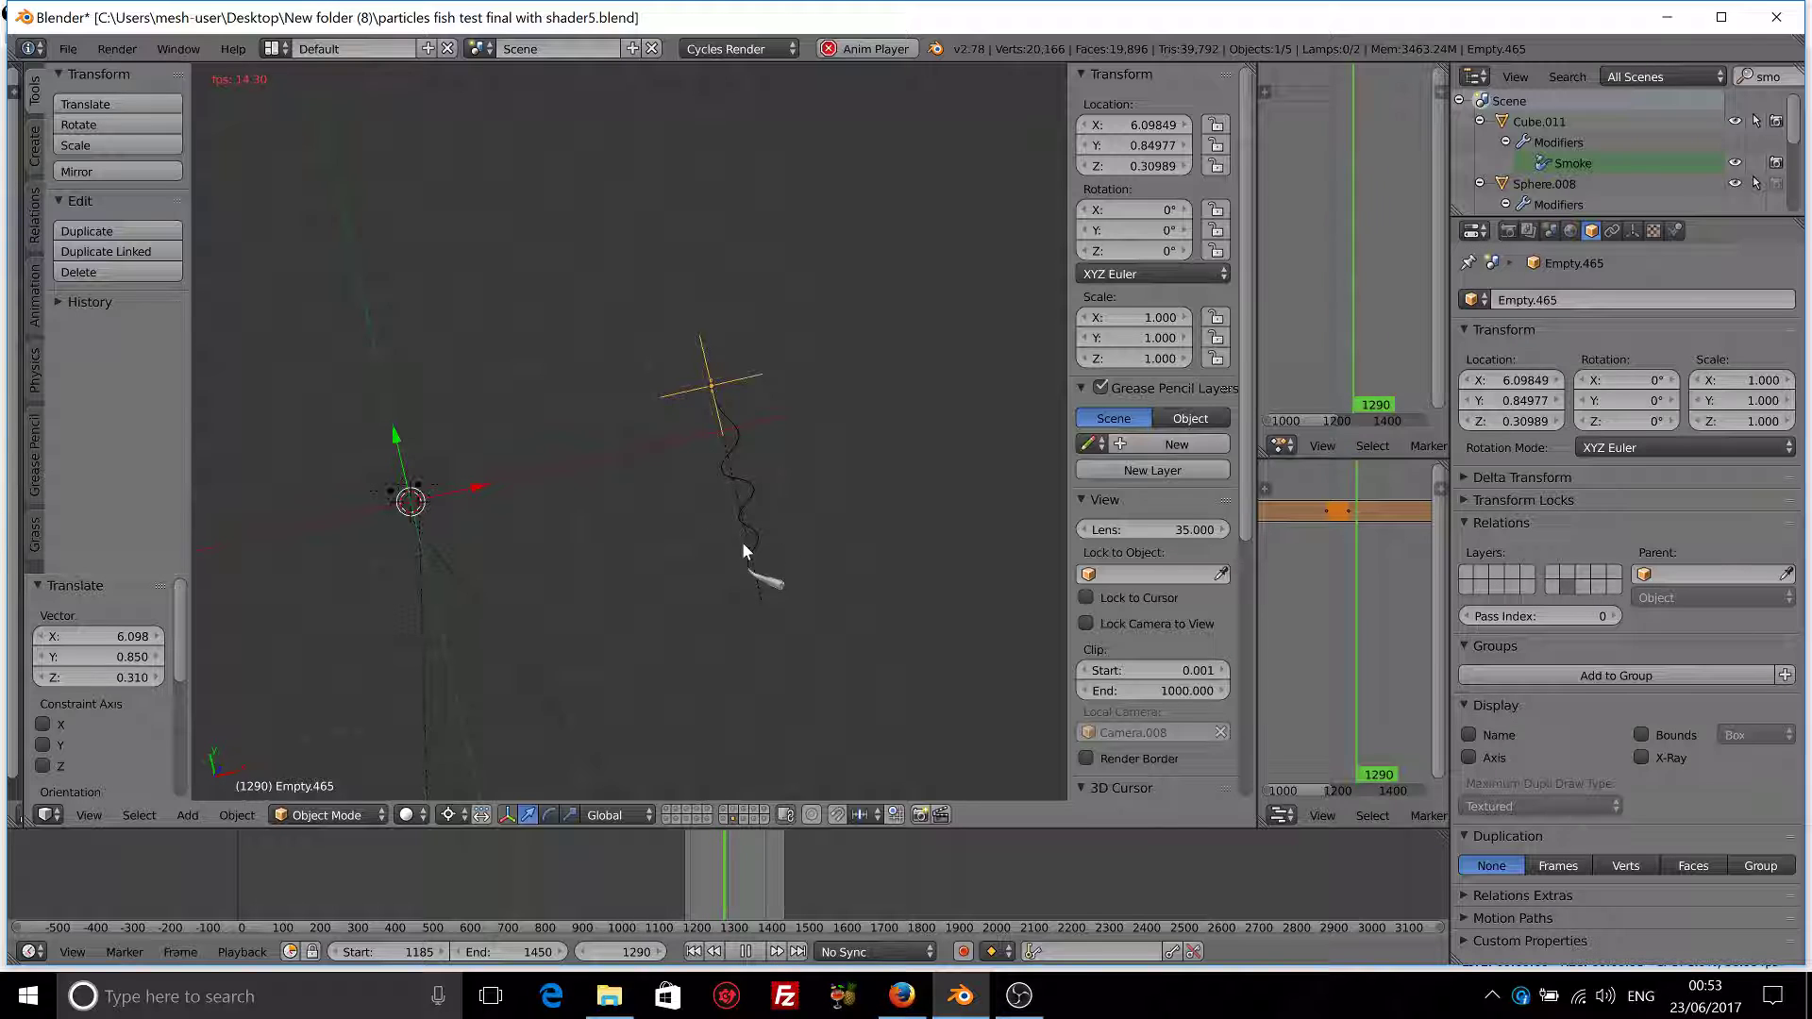
pyautogui.press('g')
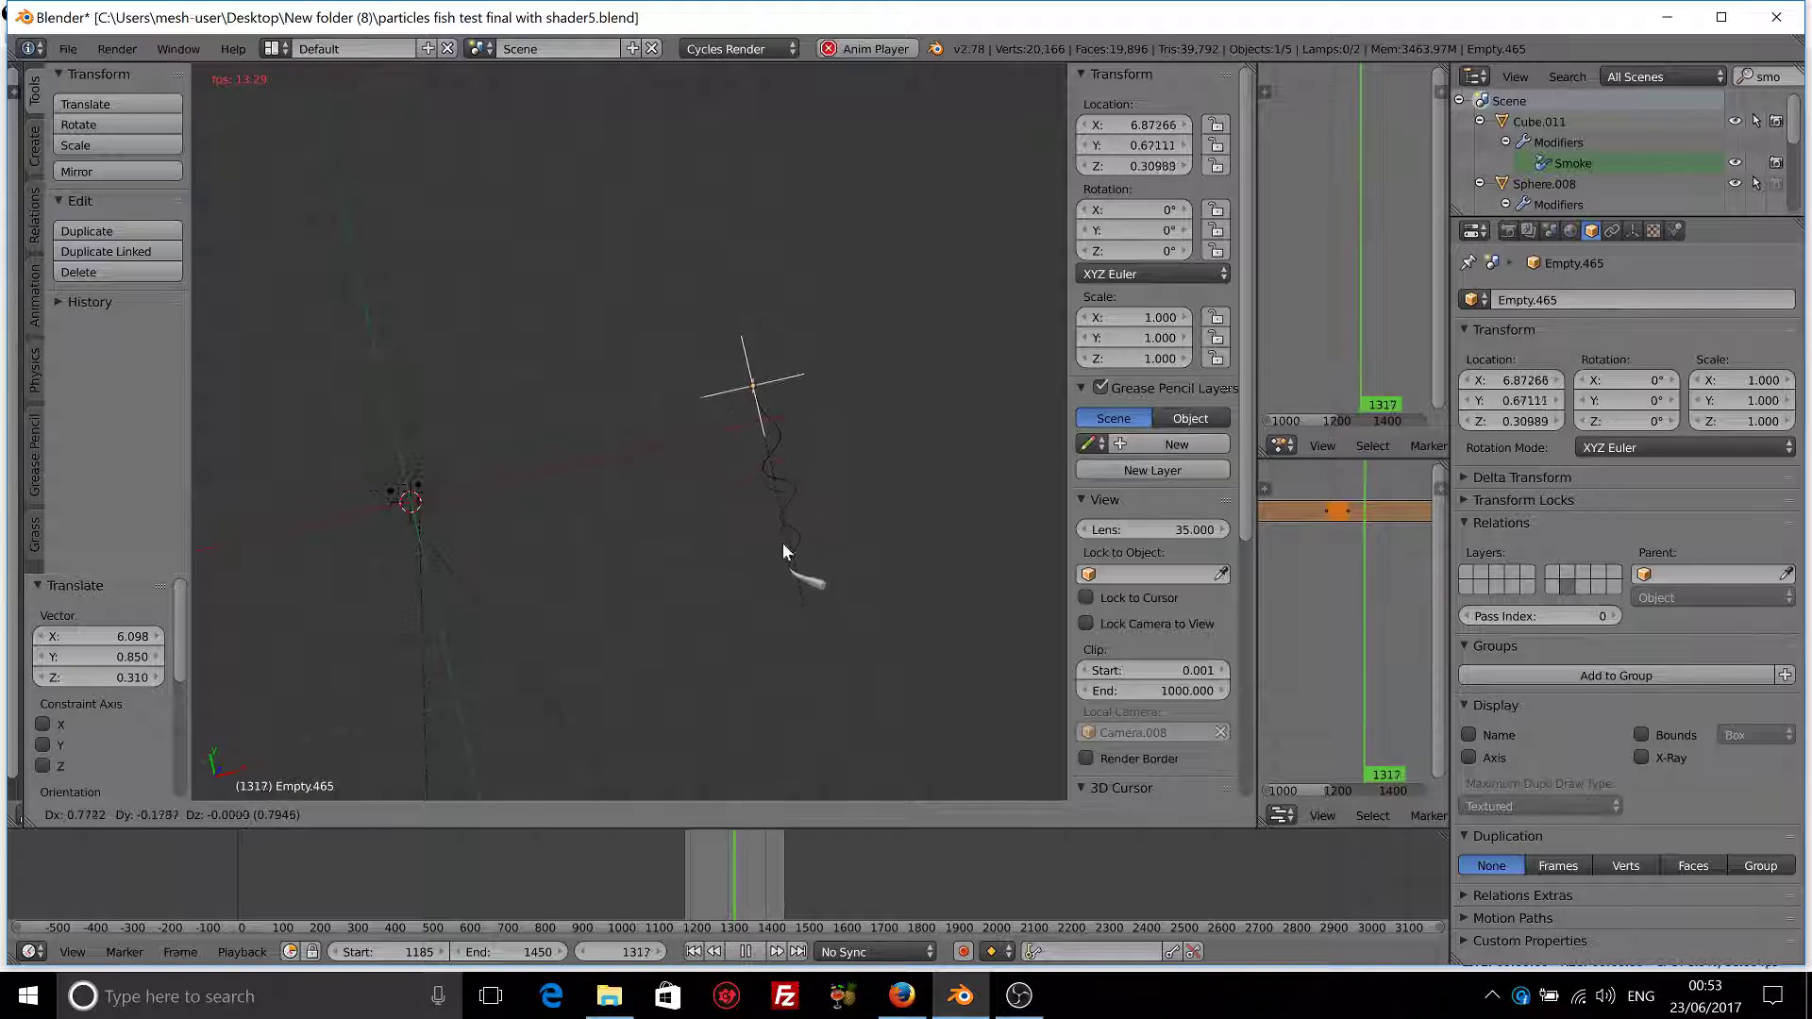
pyautogui.click(784, 552)
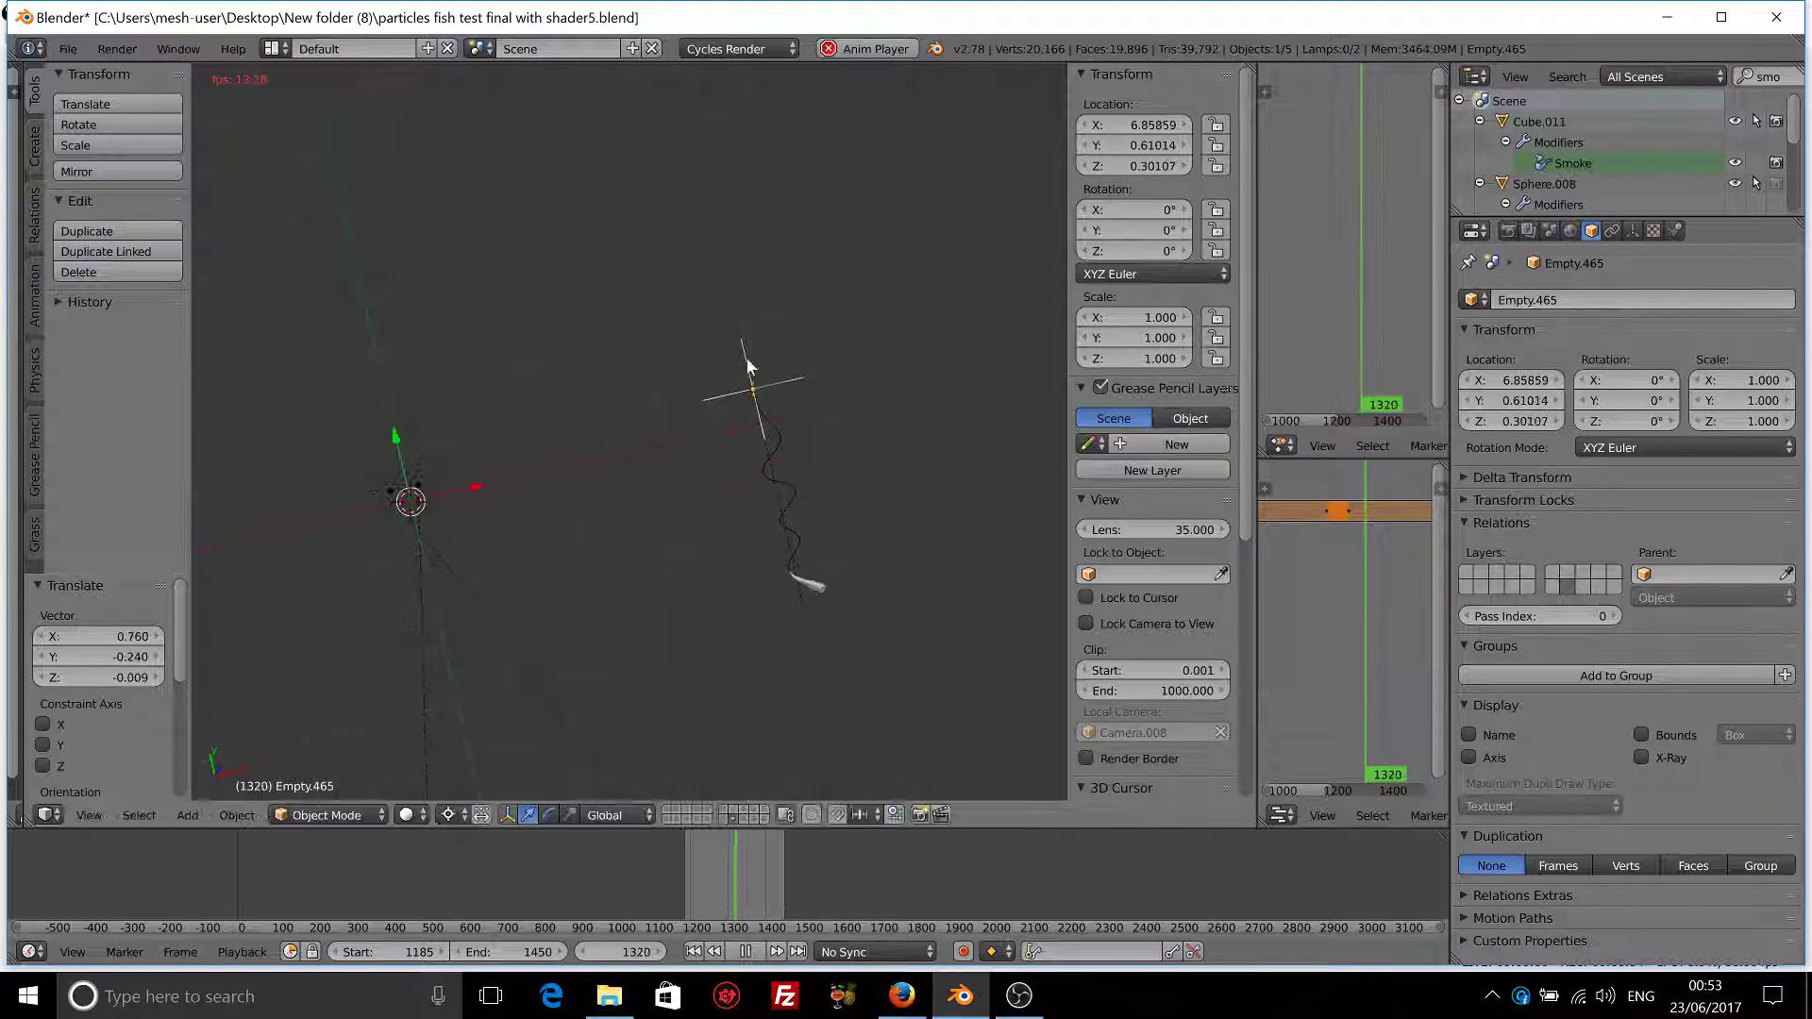
pyautogui.click(693, 951)
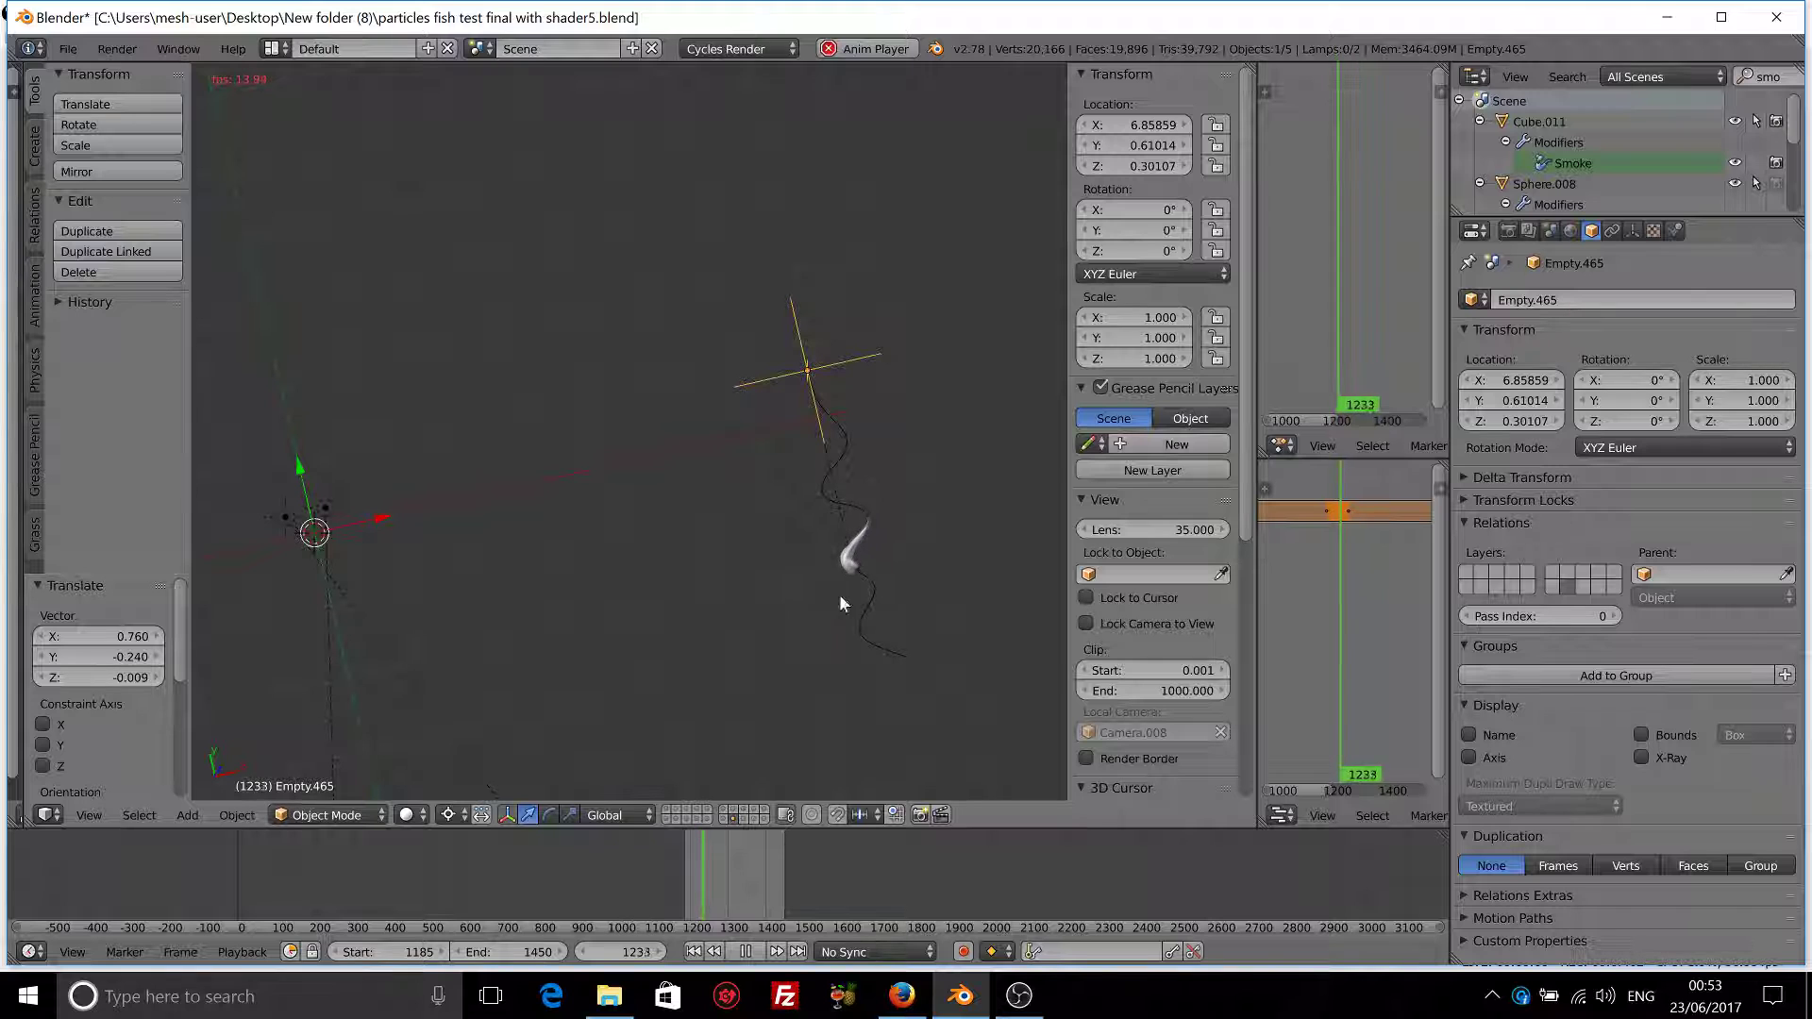
pyautogui.click(746, 951)
pyautogui.click(693, 952)
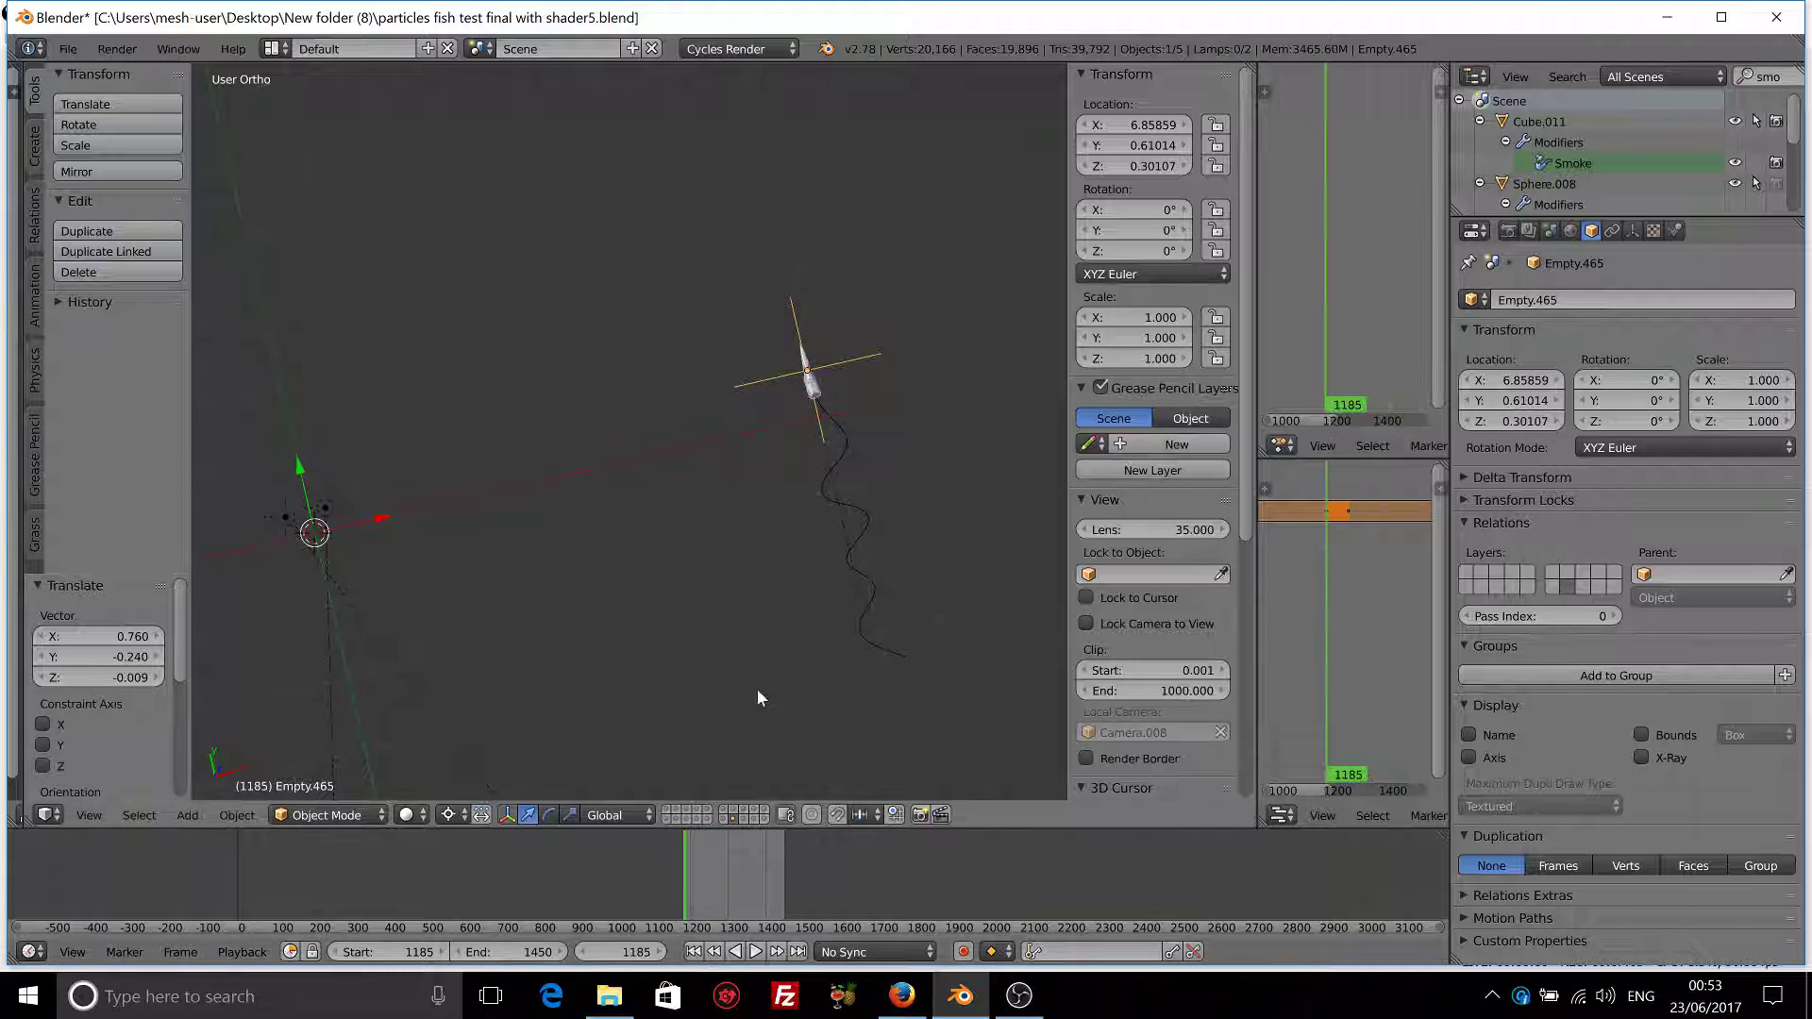
# - Start playback again and move the empty about -2.55 in X, 4.94 in Y and 0.60 in Z
pyautogui.scroll(-2, 766, 649)
pyautogui.hotkey('alt', 'a')
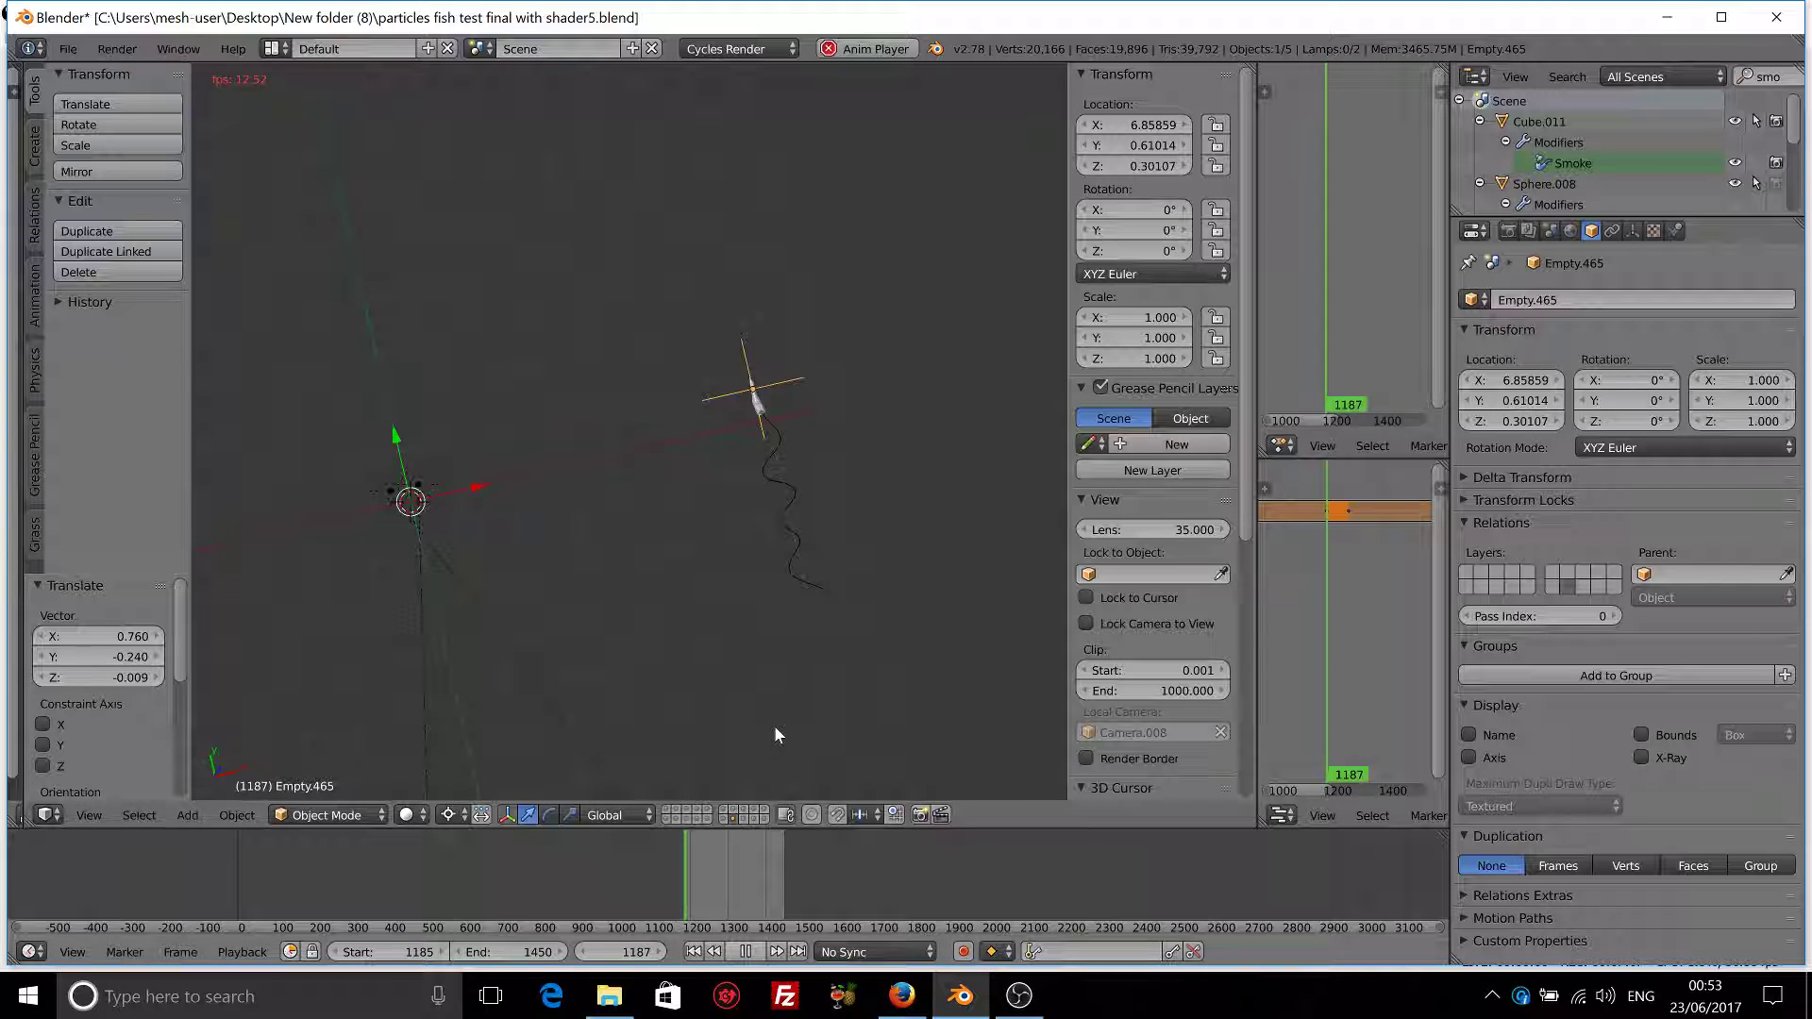
pyautogui.press('g')
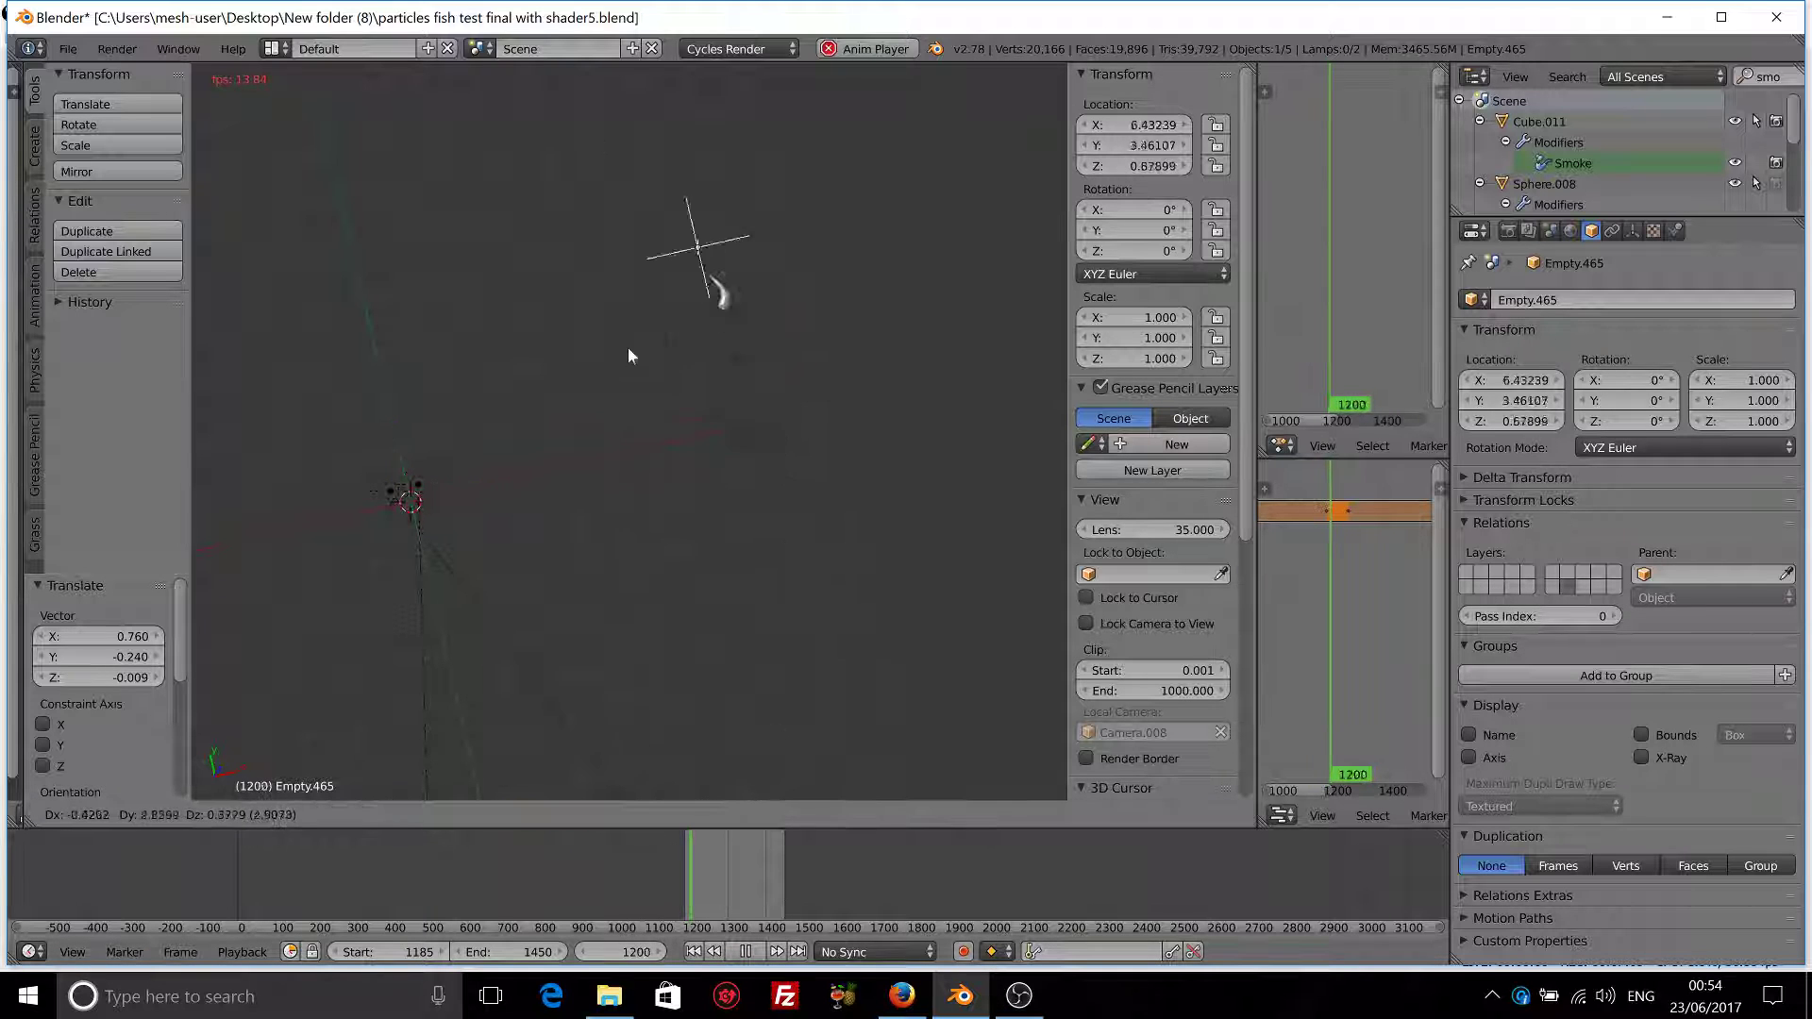
pyautogui.click(582, 330)
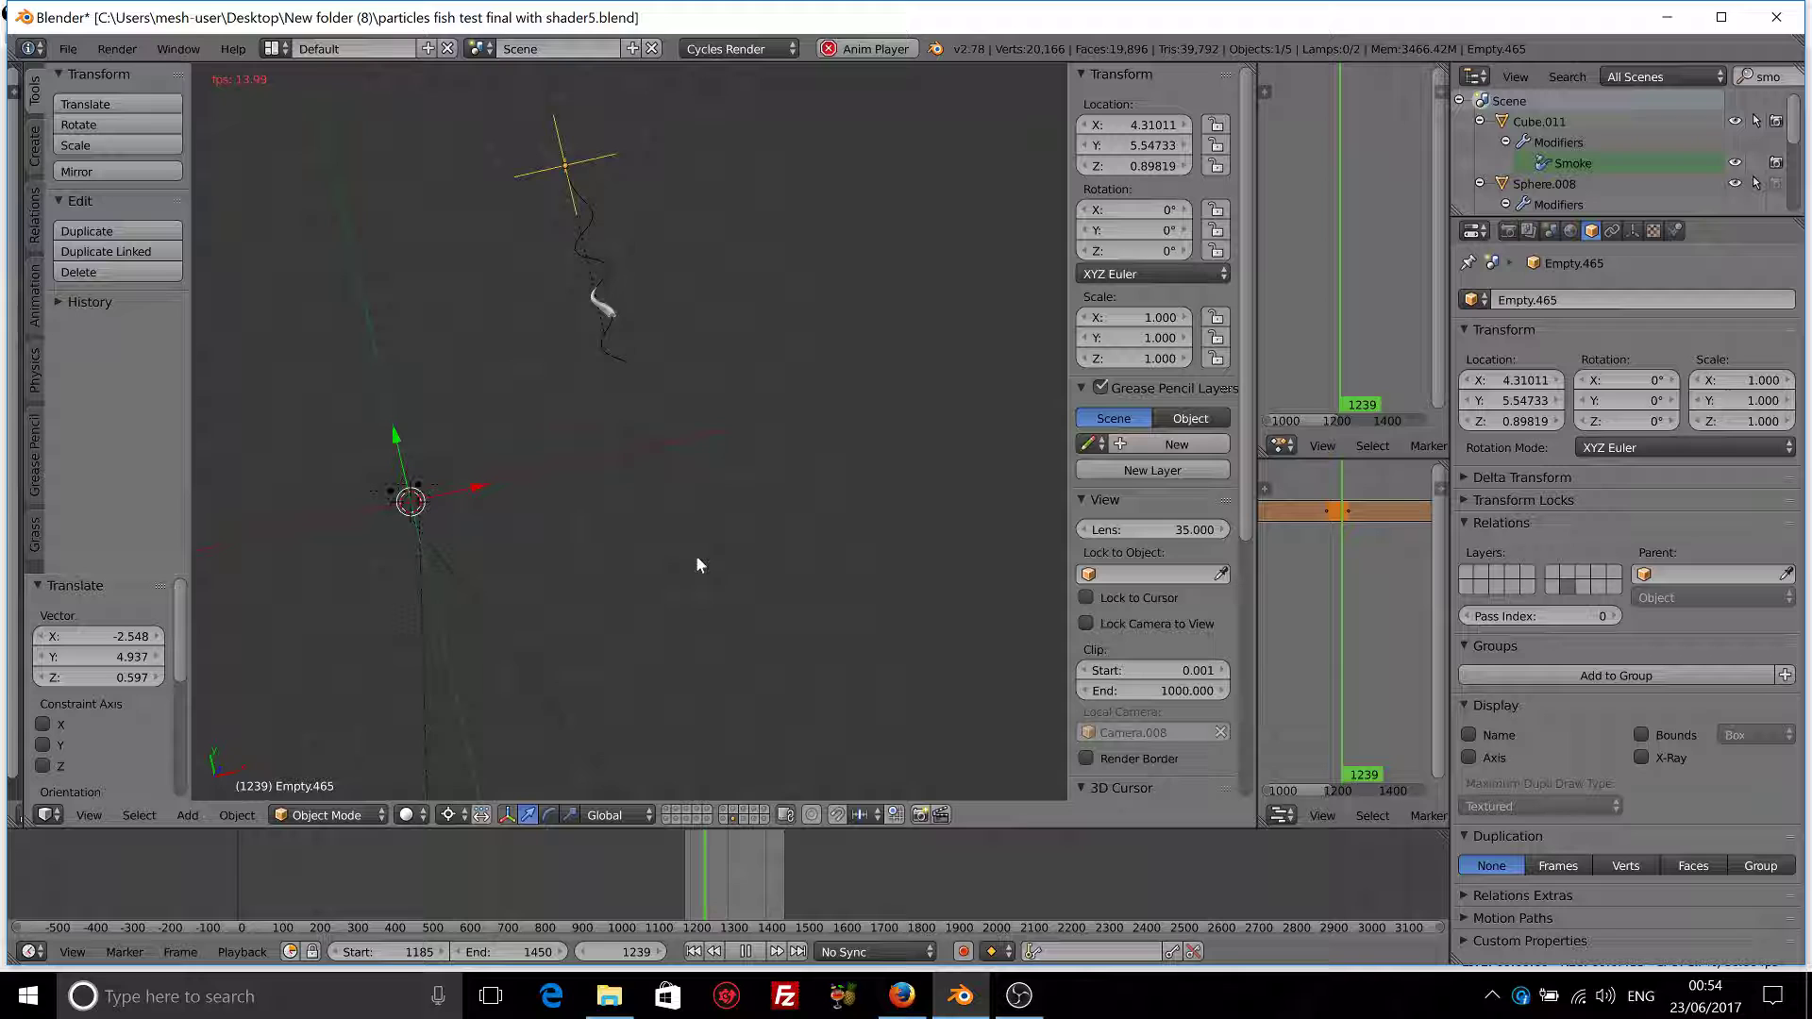
# - Restart the motion, move the empty about 5.07 in X, -3.25 in Y and -0.29 in Z, and stop at the first frame
pyautogui.click(693, 951)
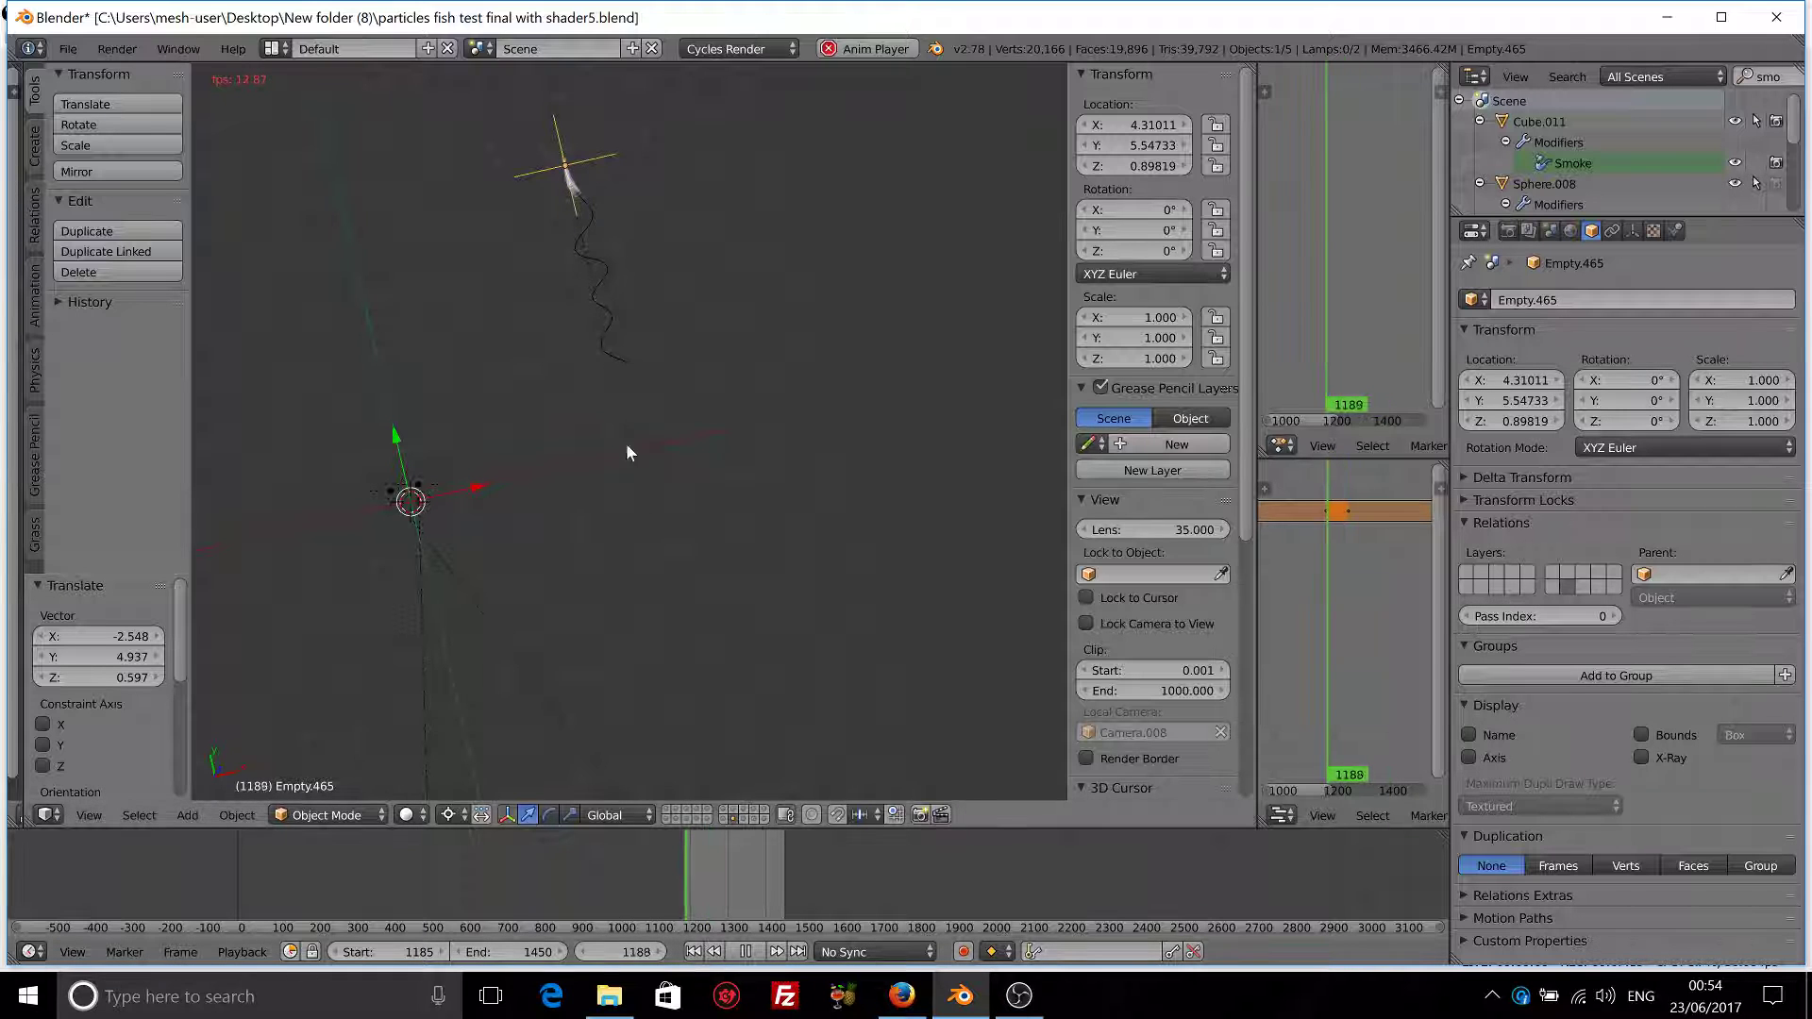
pyautogui.press('g')
pyautogui.click(920, 539)
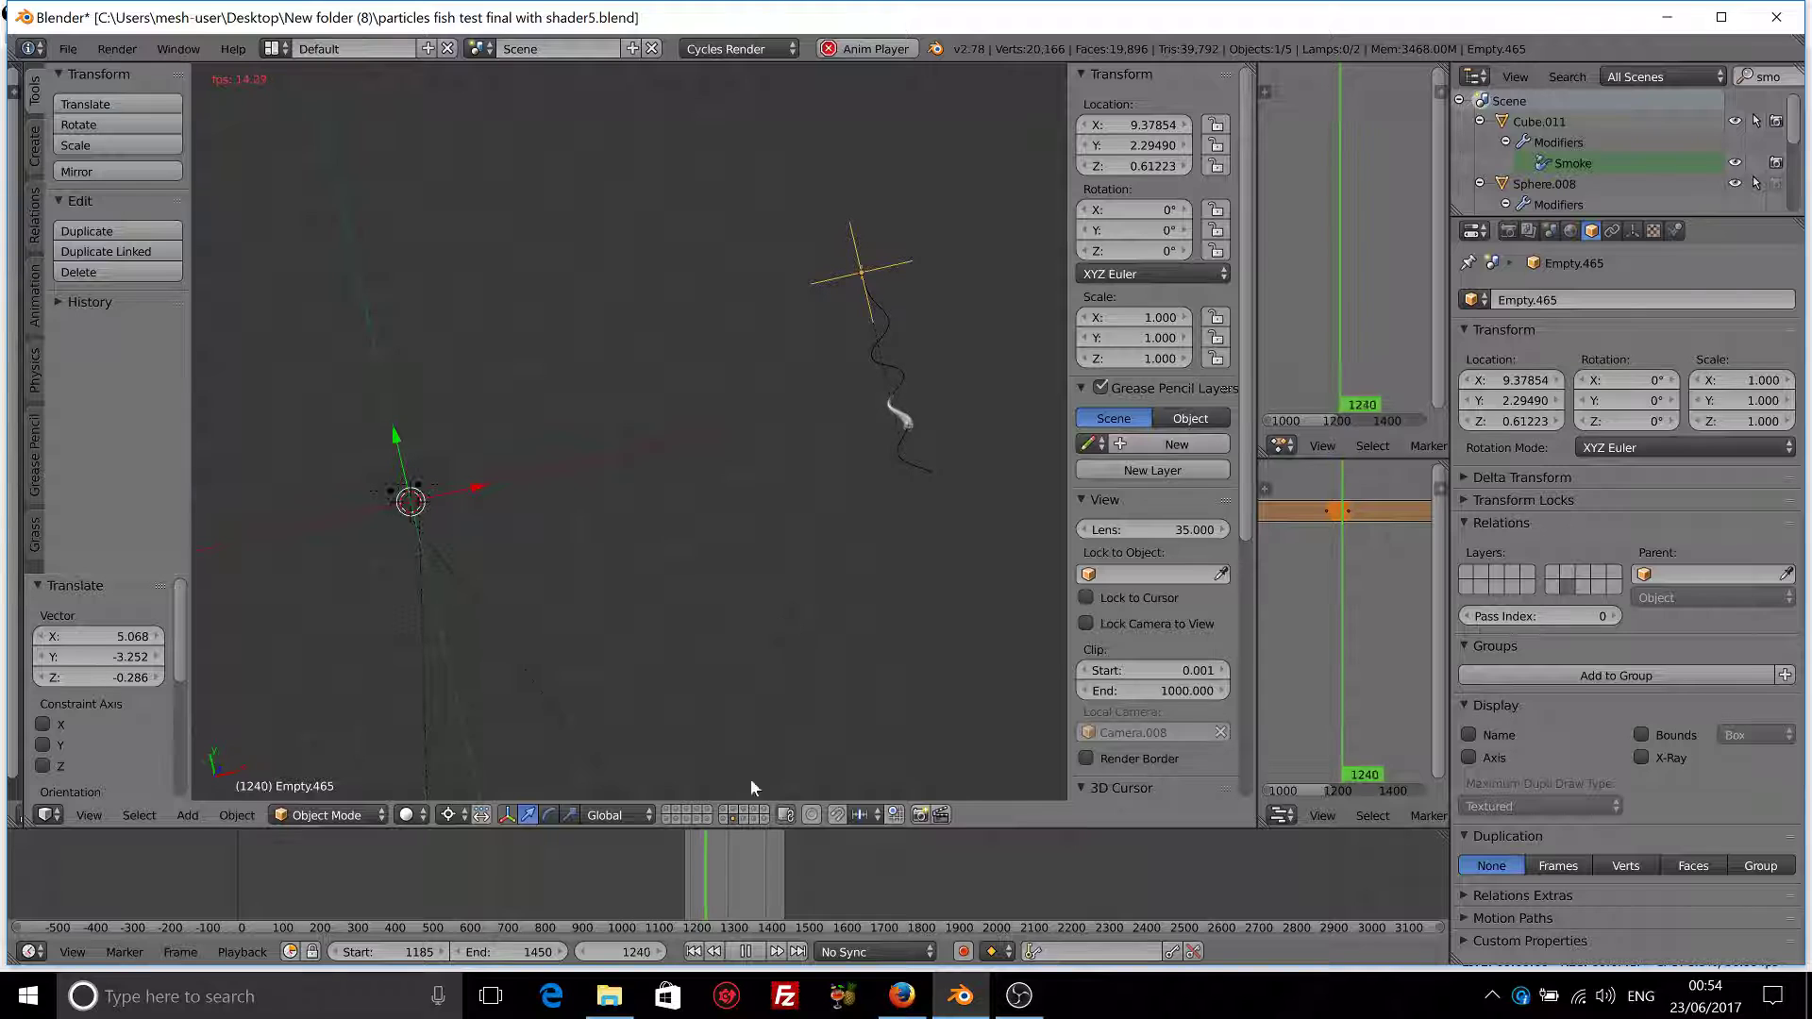
pyautogui.click(746, 951)
pyautogui.click(695, 951)
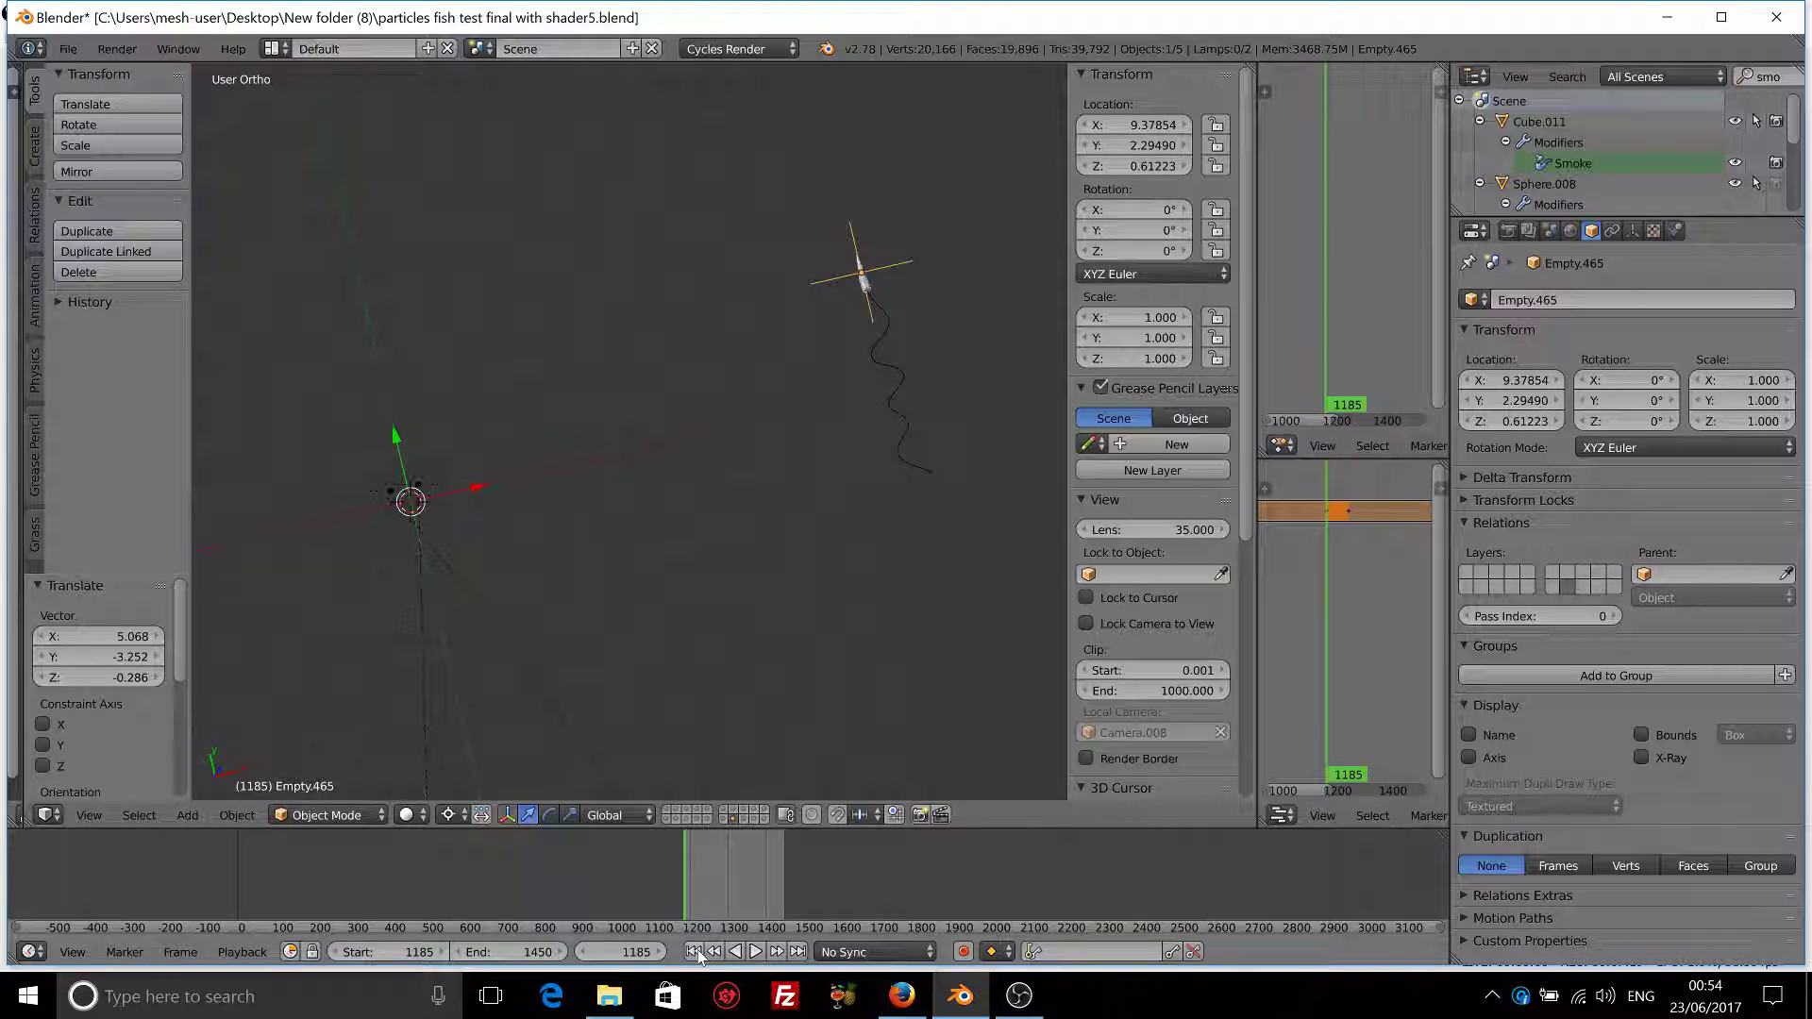
pyautogui.keyDown('shift'); pyautogui.moveTo(731, 636); pyautogui.dragTo(668, 738, button='middle'); pyautogui.keyUp('shift')
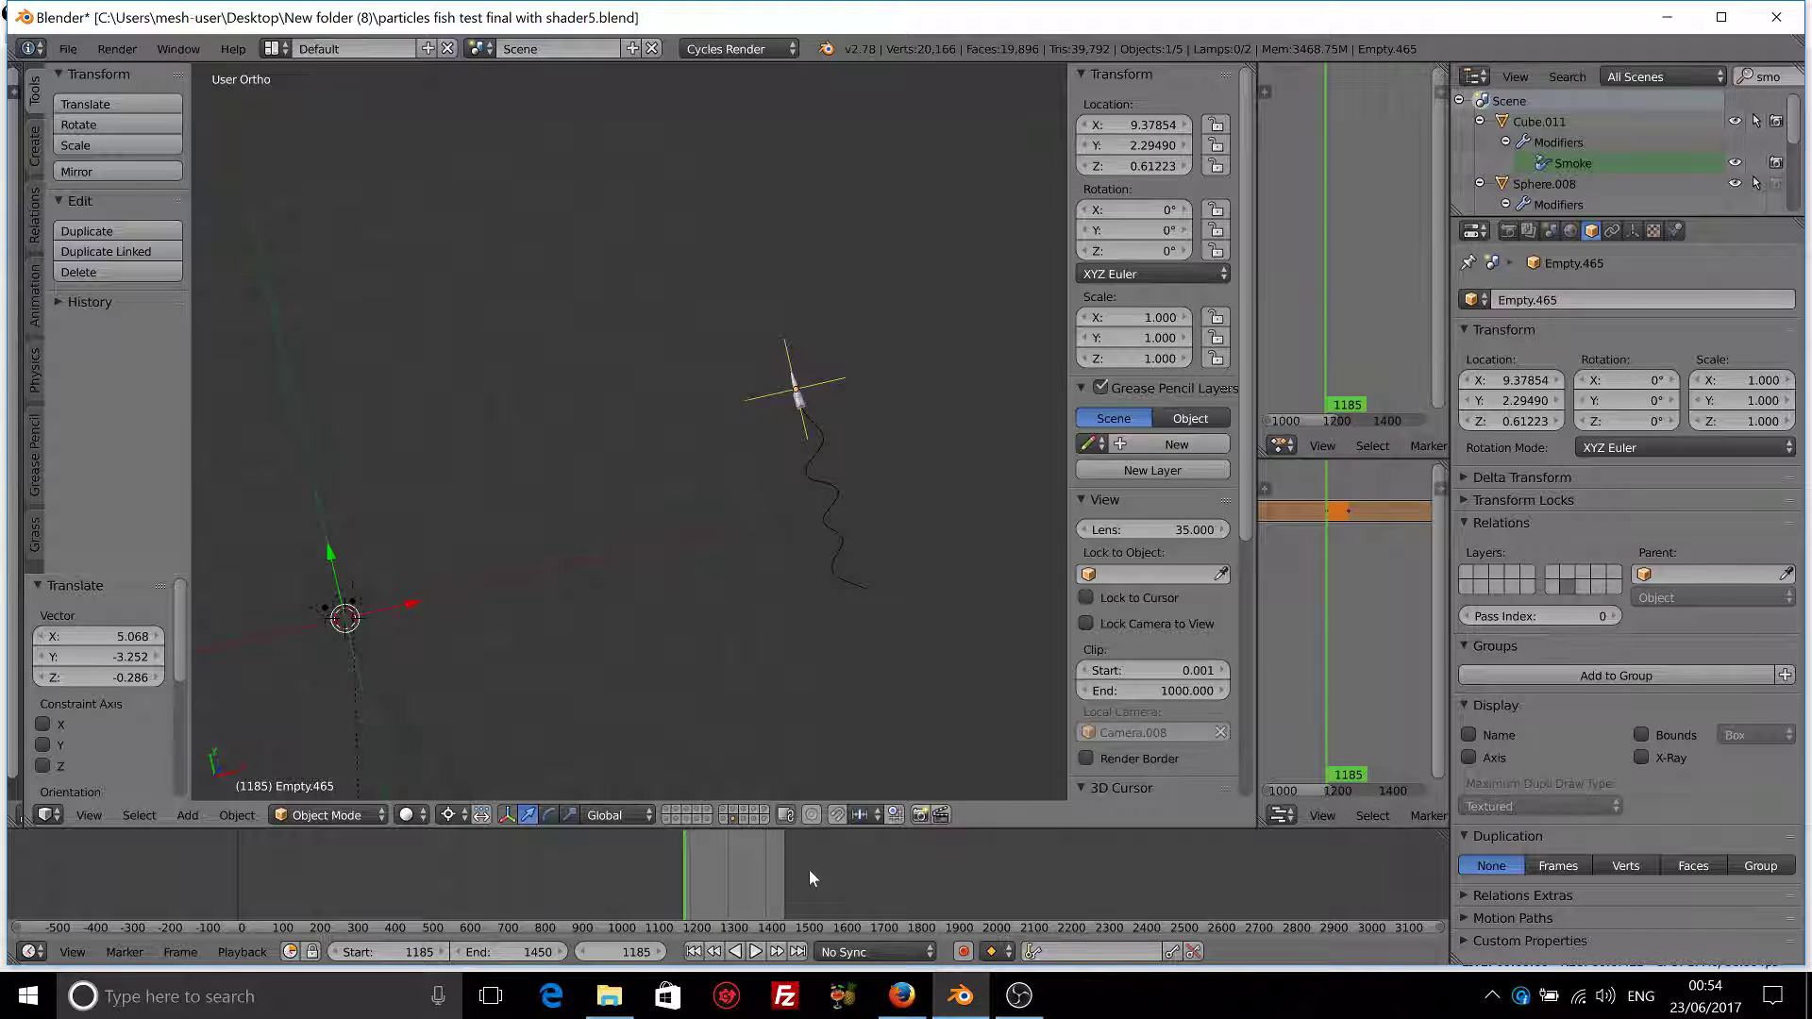